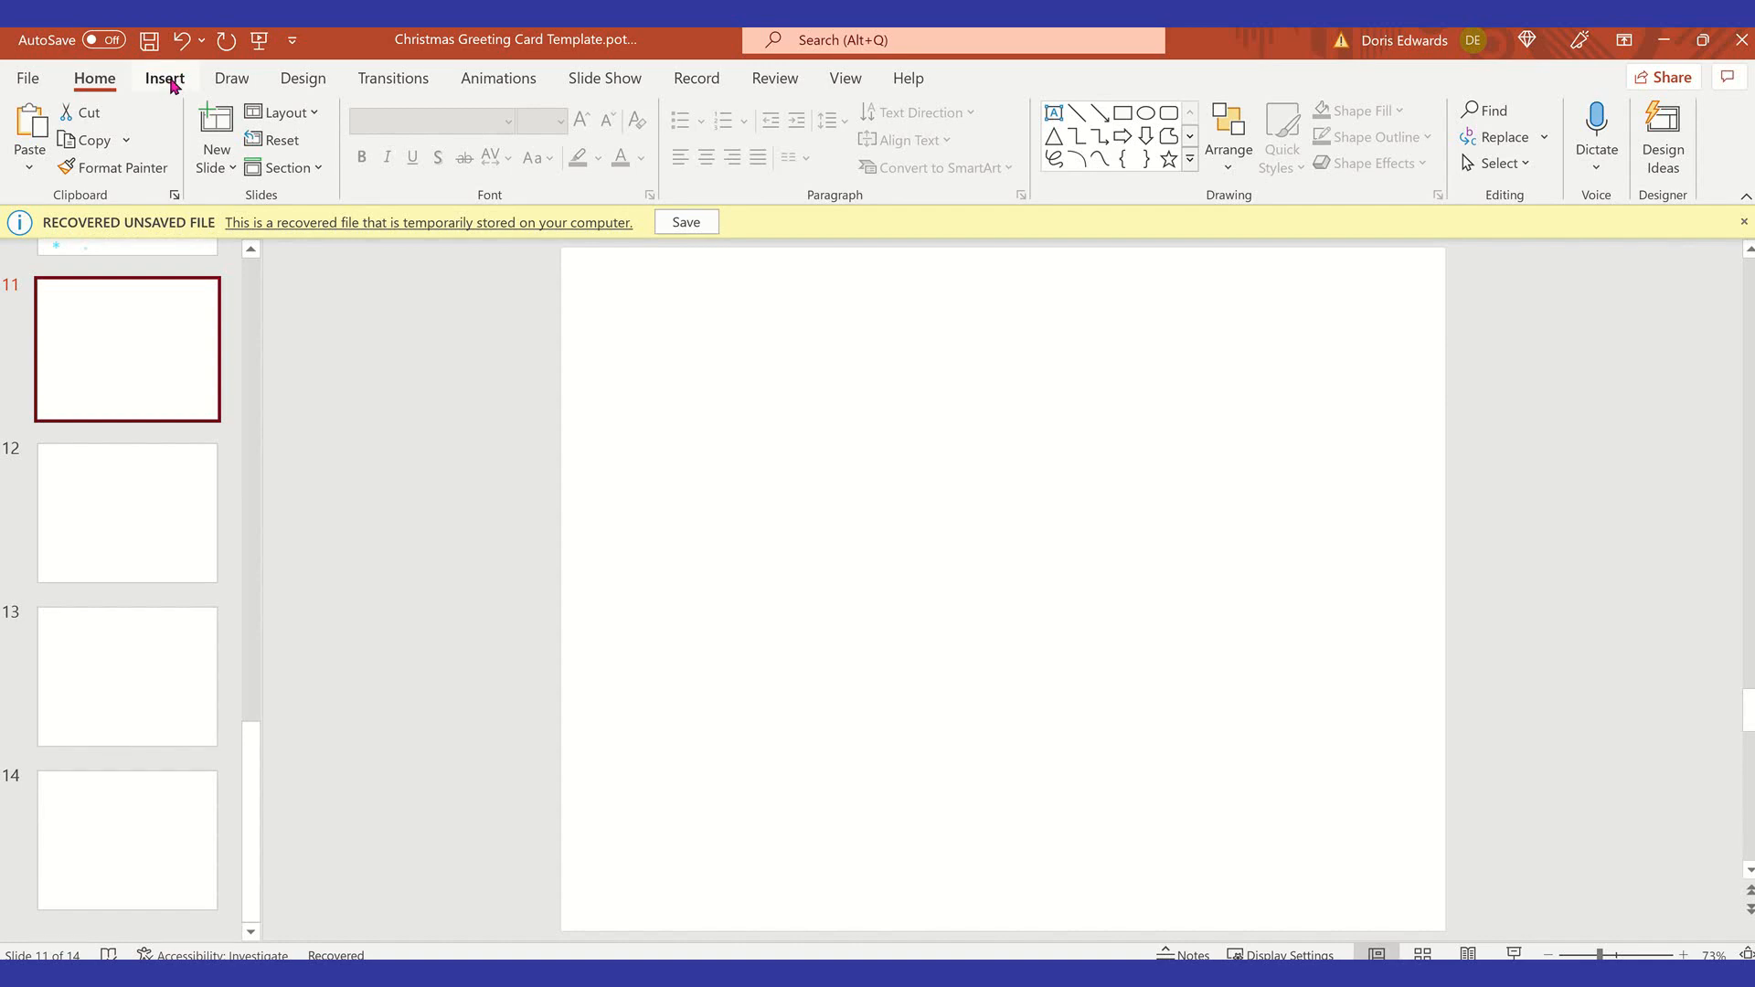
Step: Insert diva-removebg-preview.png from the Downloads folder on slide 11 and move it to the slide's upper-left area
left_click(165, 78)
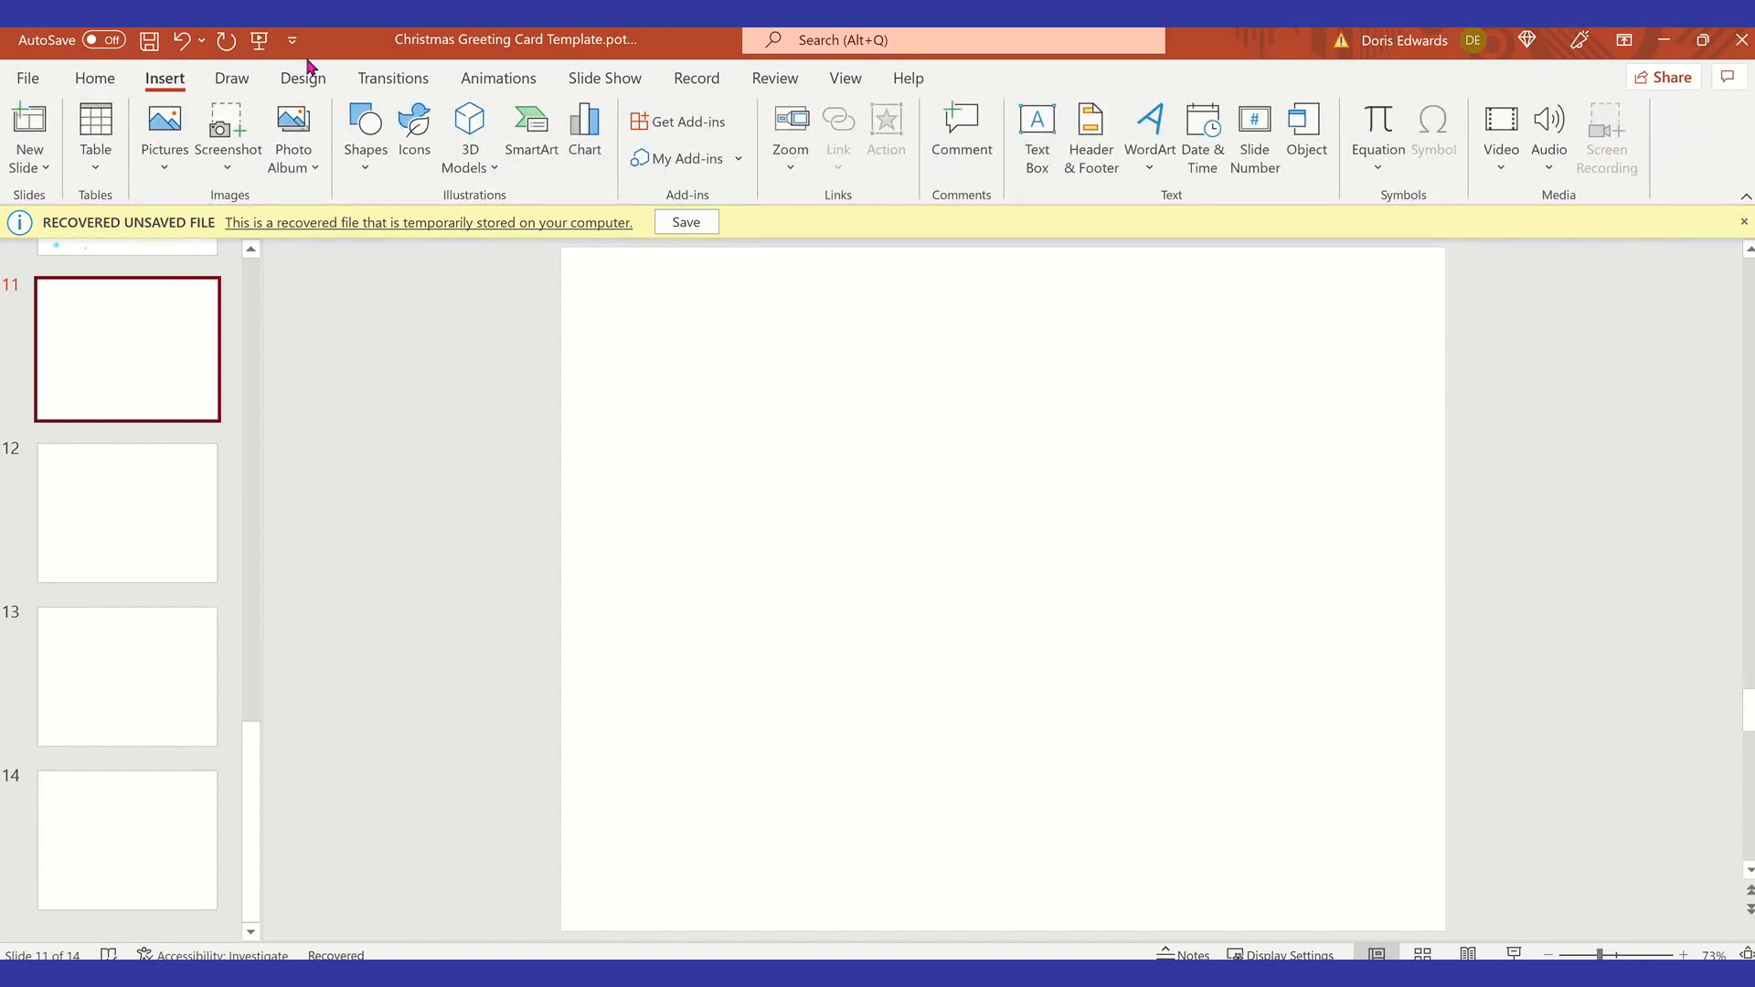
left_click(169, 166)
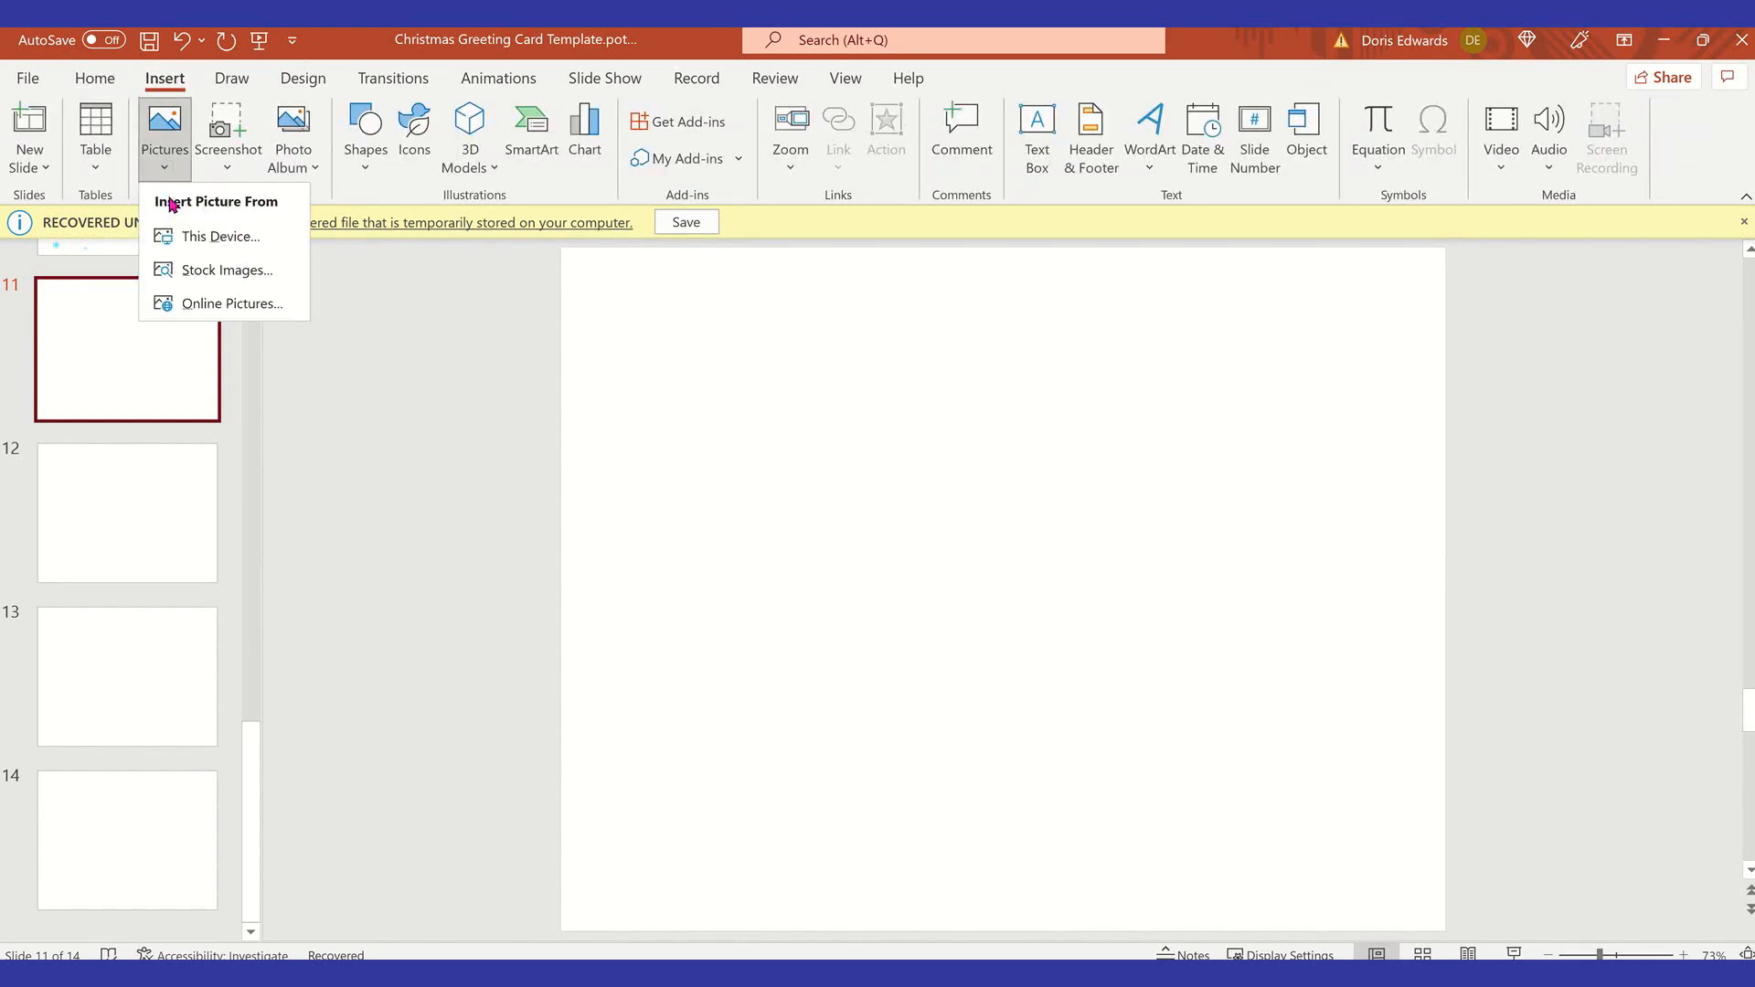
left_click(219, 236)
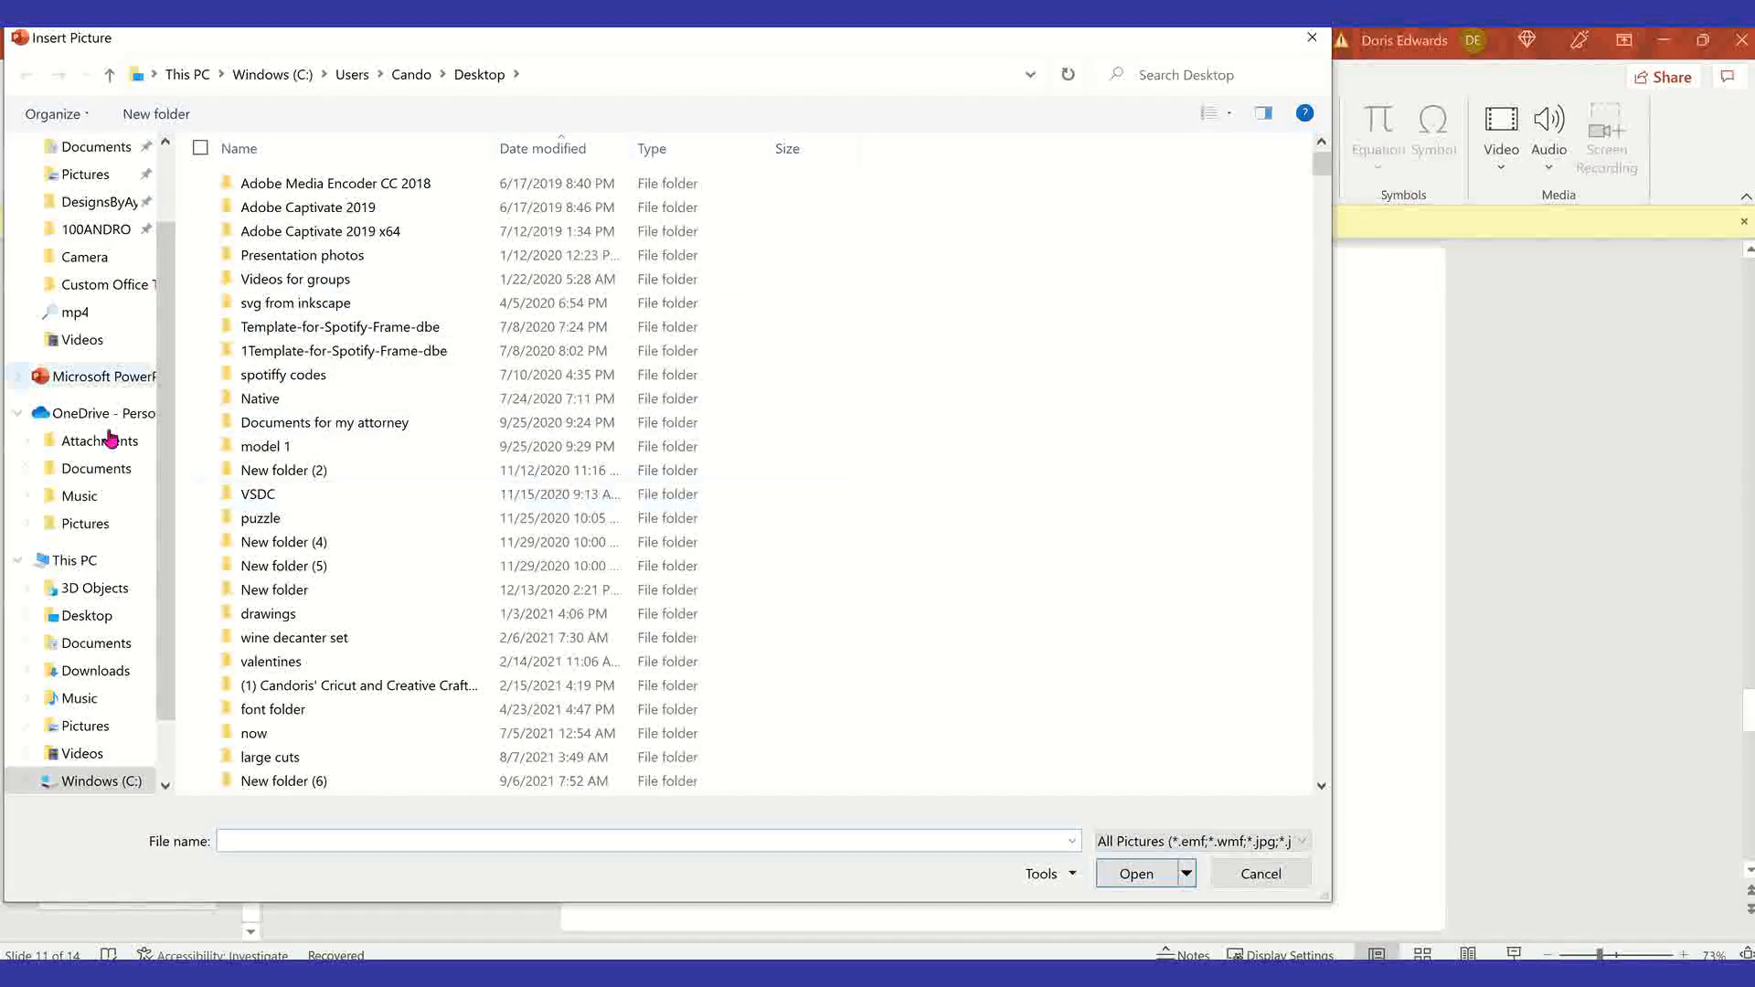
left_click(96, 672)
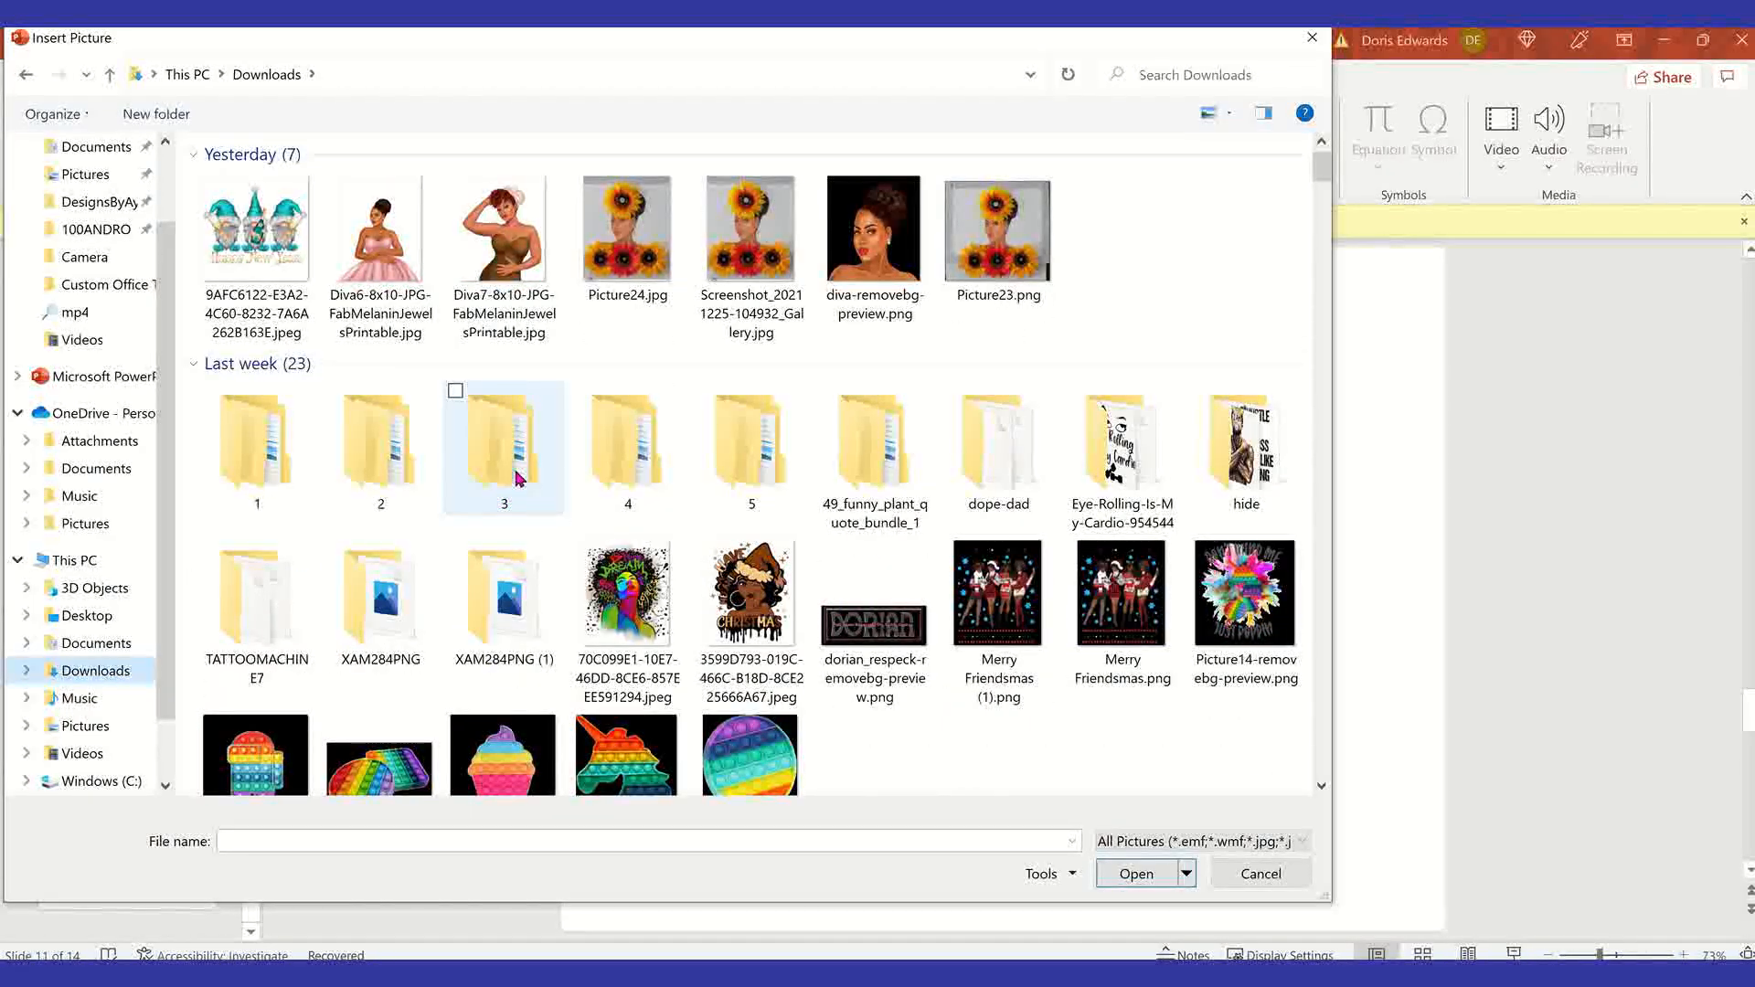
left_click(380, 233)
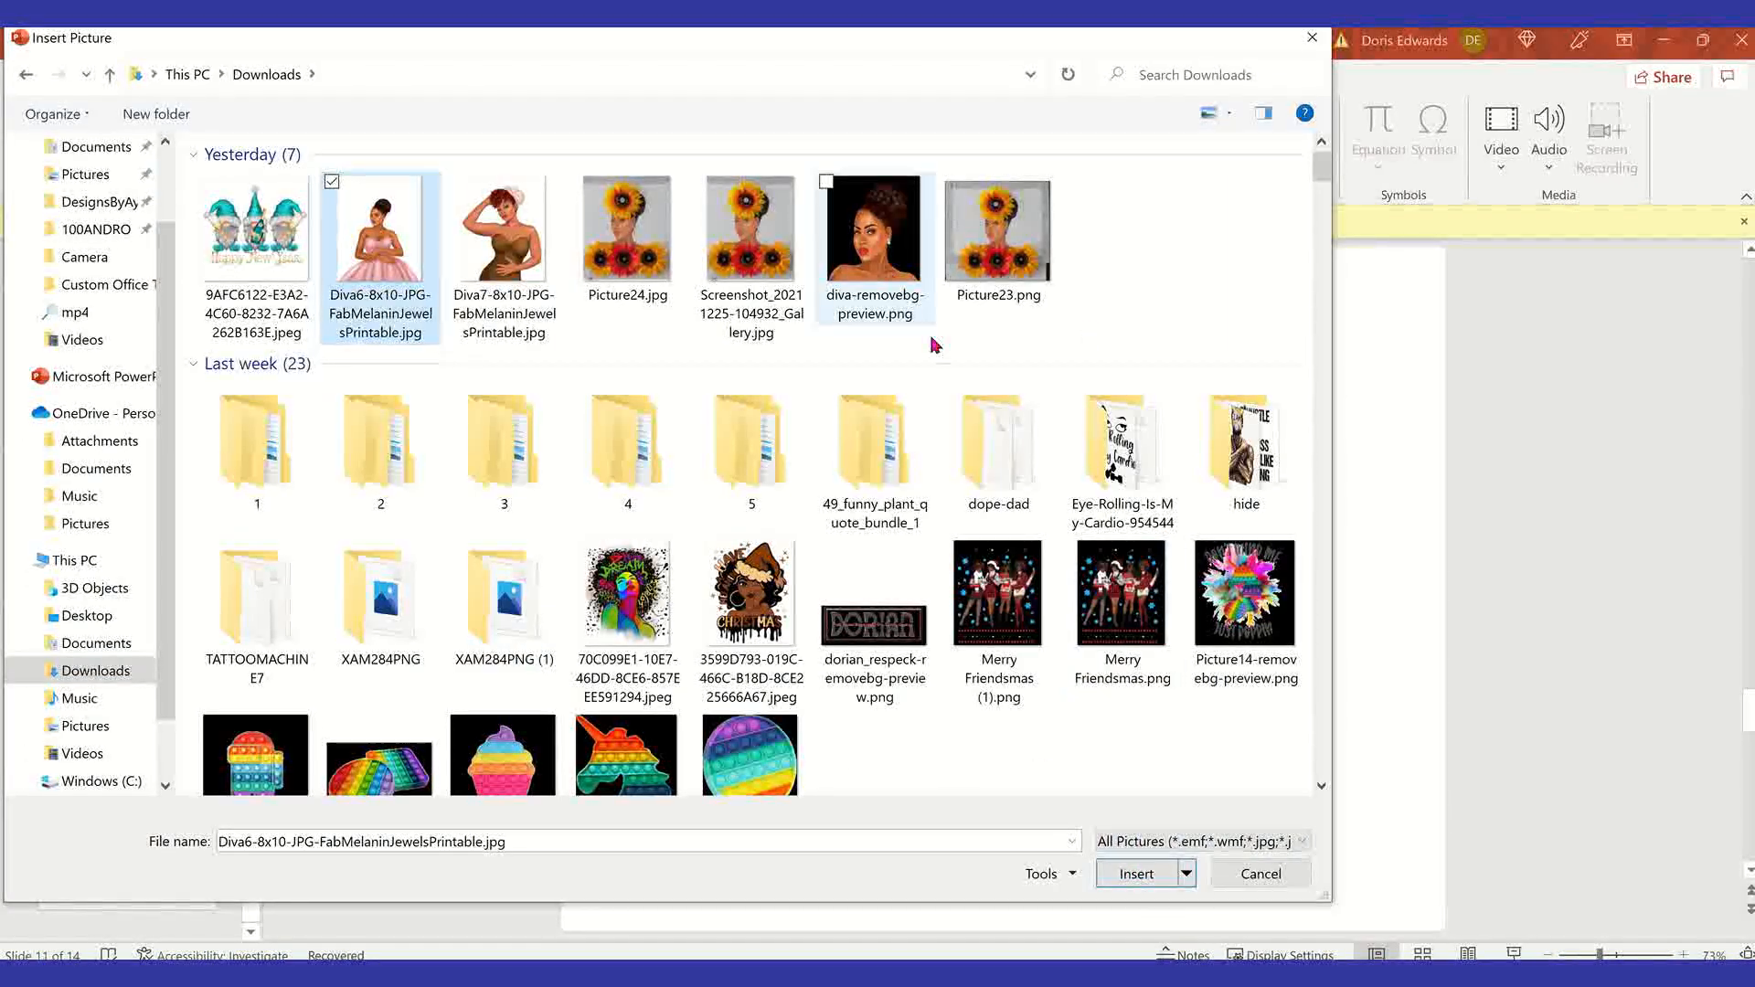
left_click(863, 255)
left_click(1136, 874)
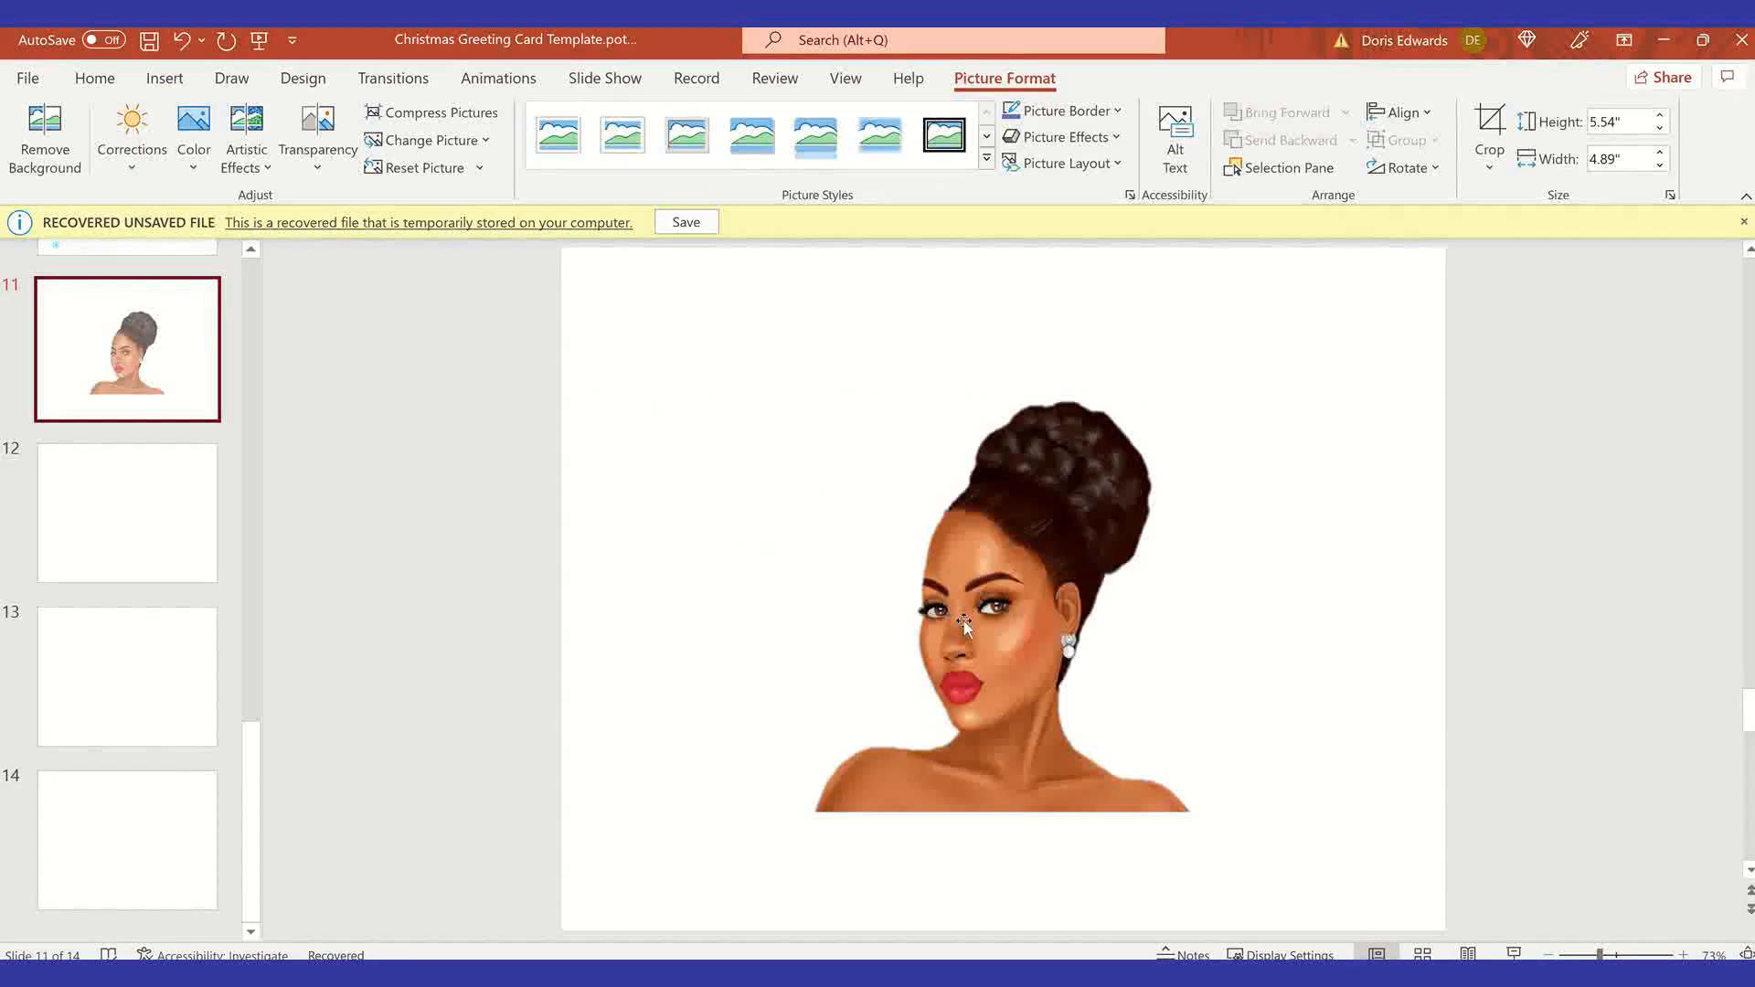
left_click_drag(1038, 605, 852, 508)
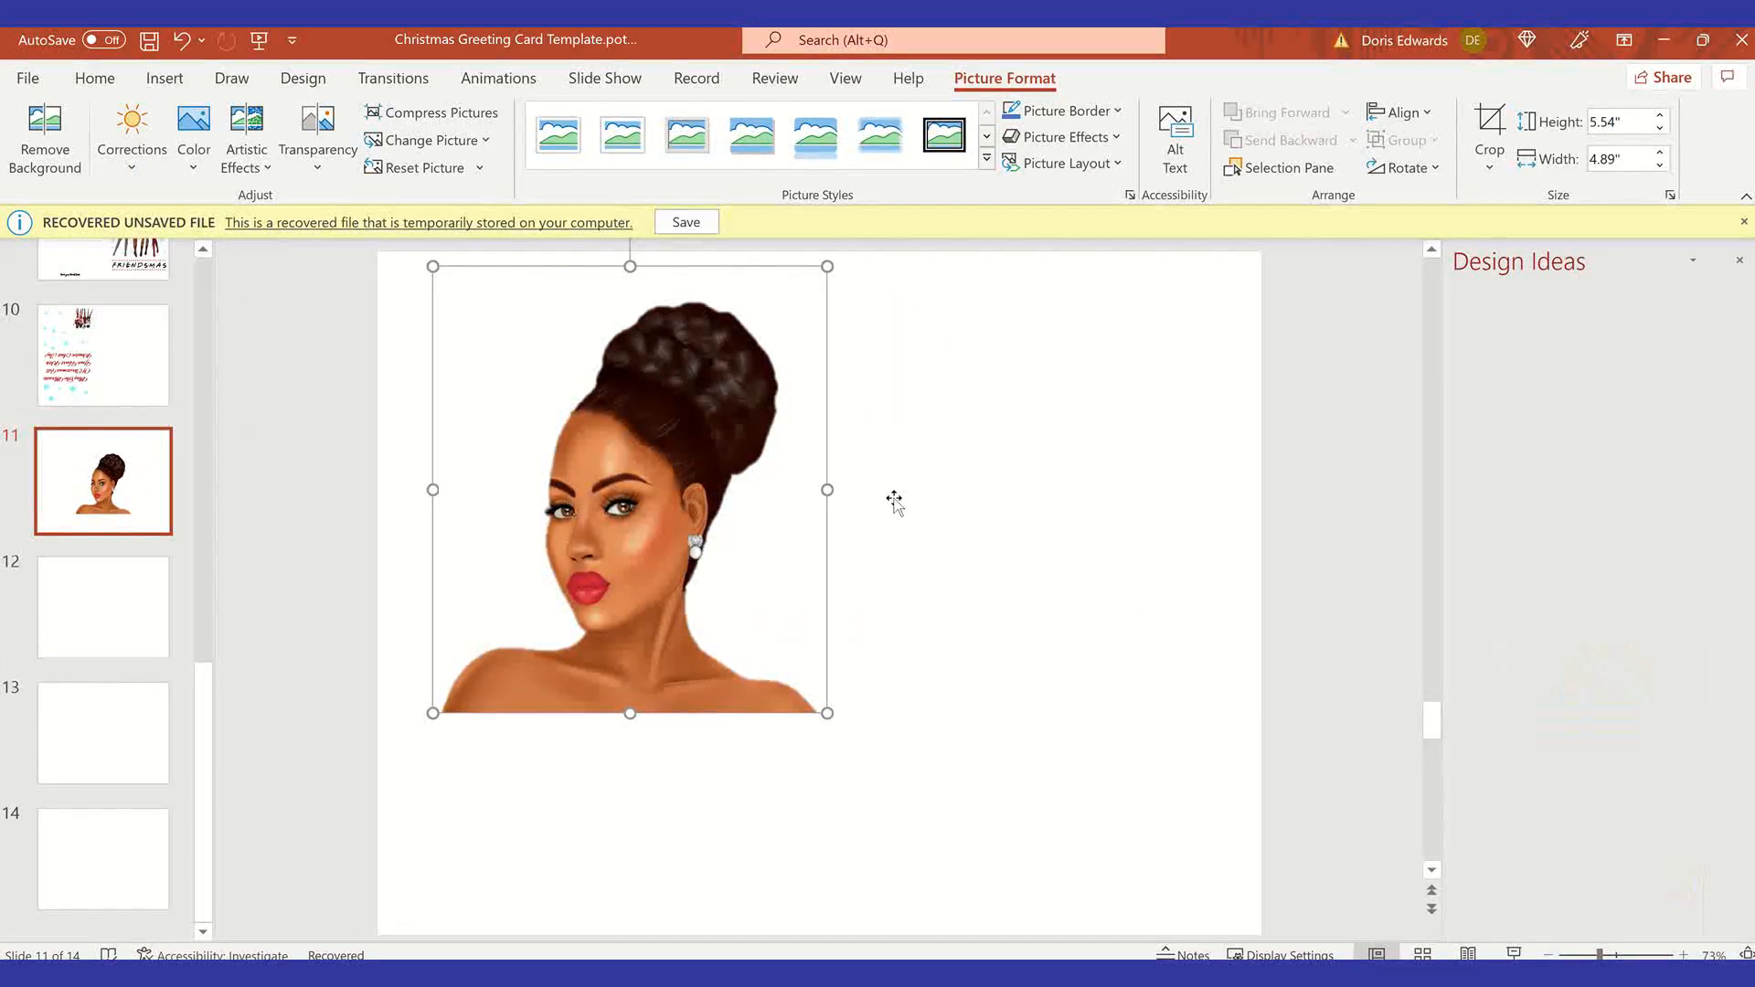
left_click(887, 503)
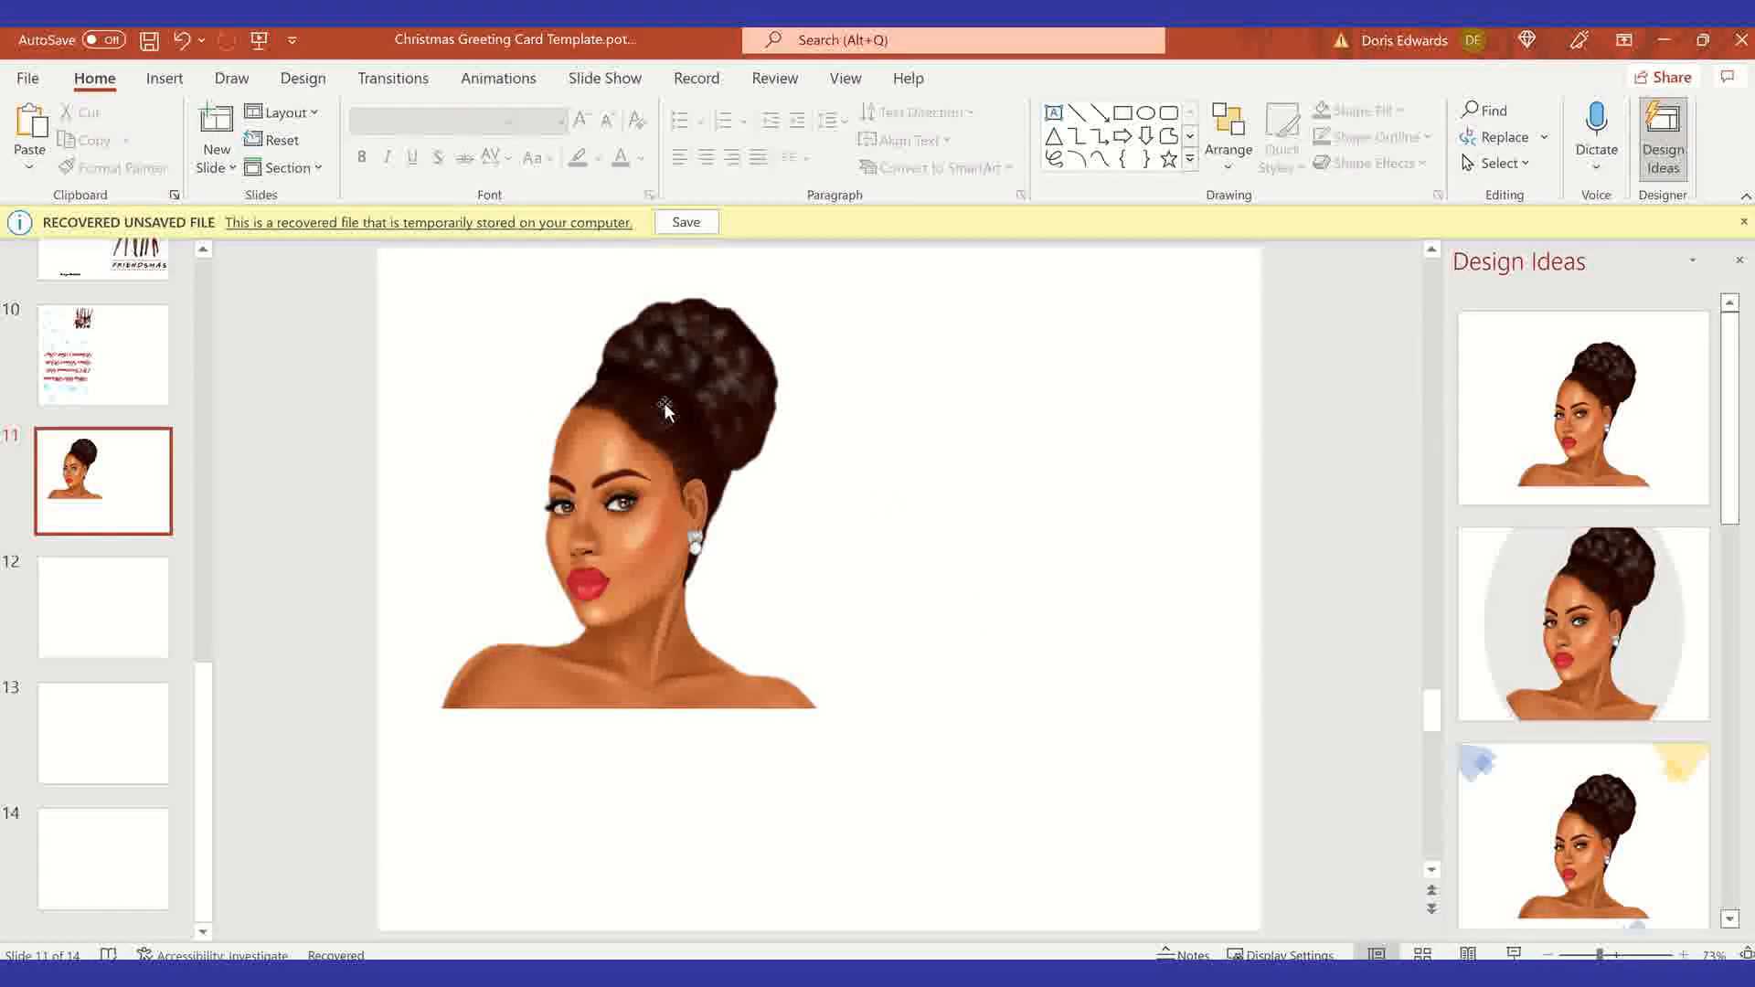
Step: Fill the background of slide 11 with a solid dark orange theme color
right_click(1080, 341)
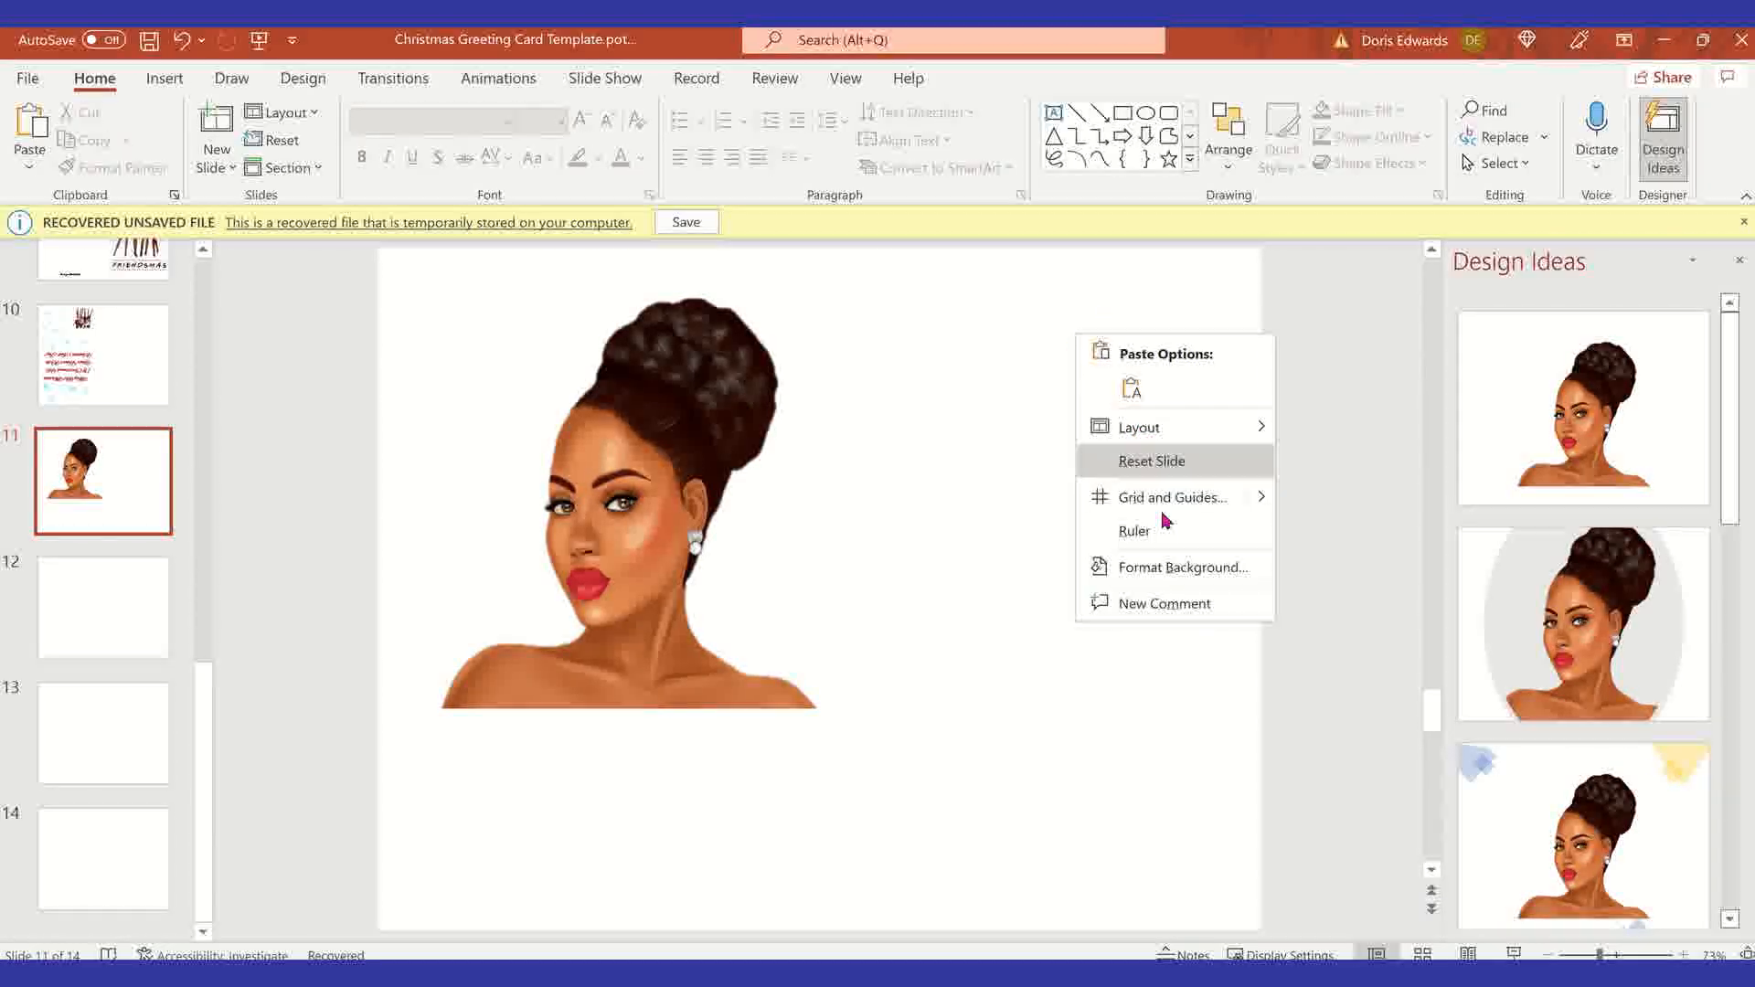
left_click(1173, 567)
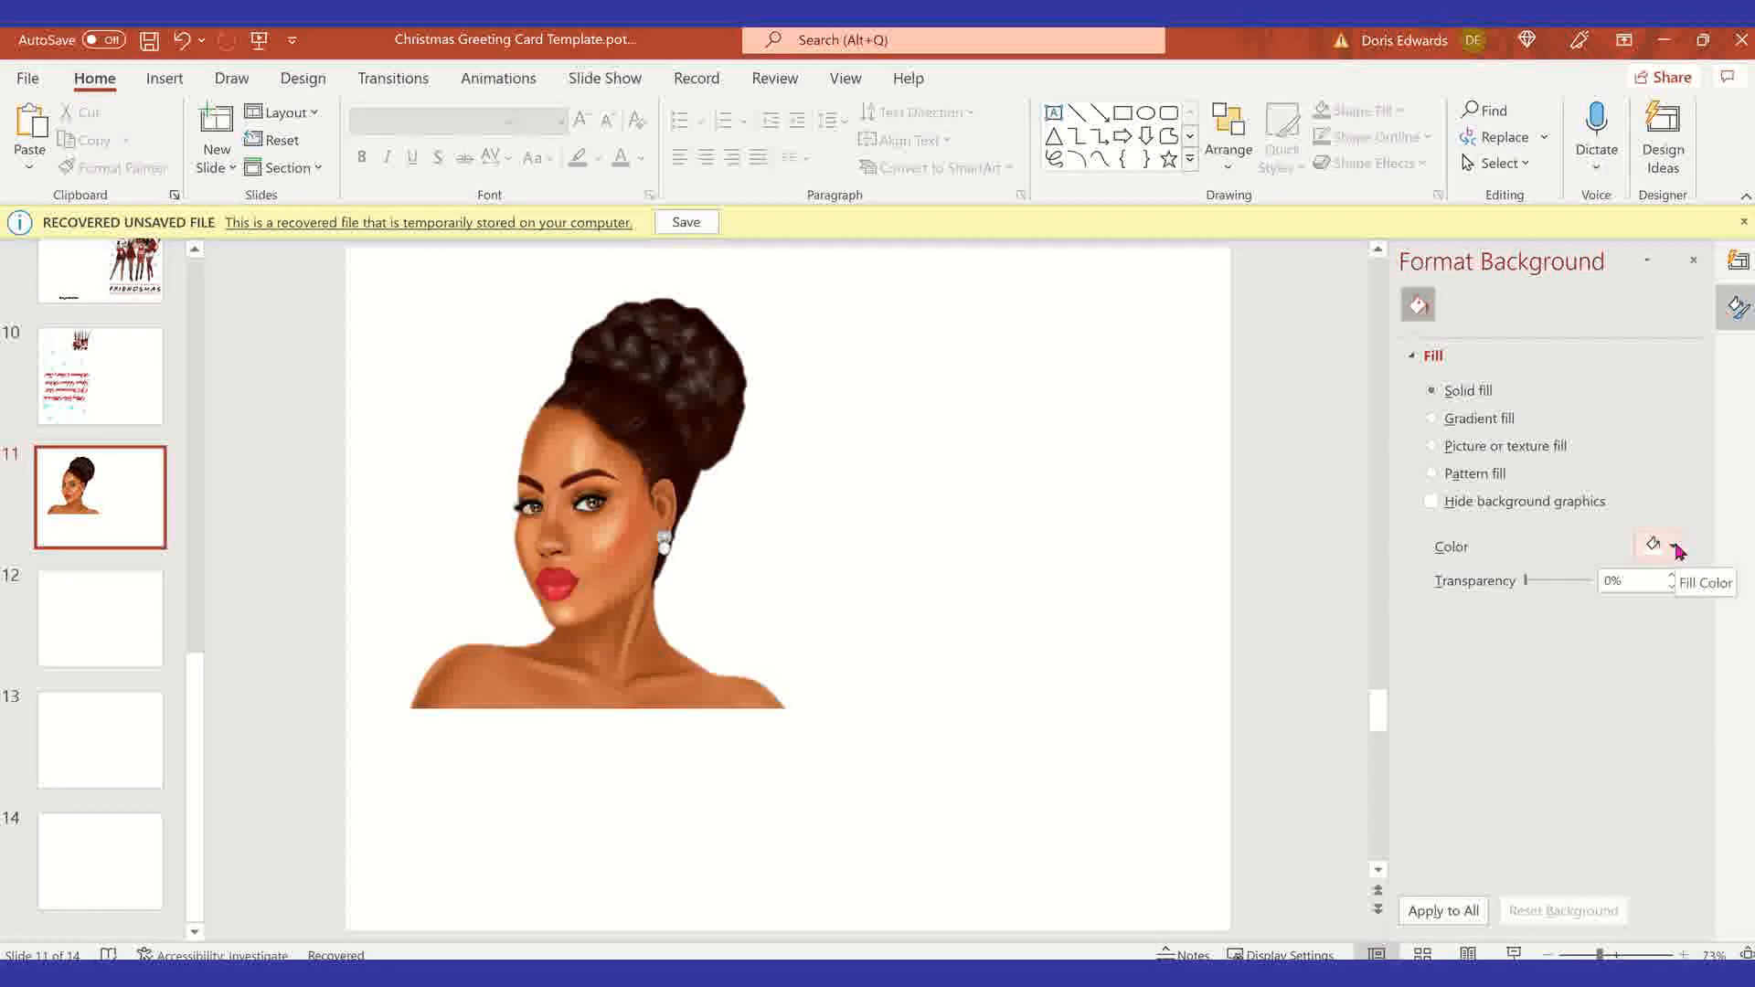
left_click(1675, 546)
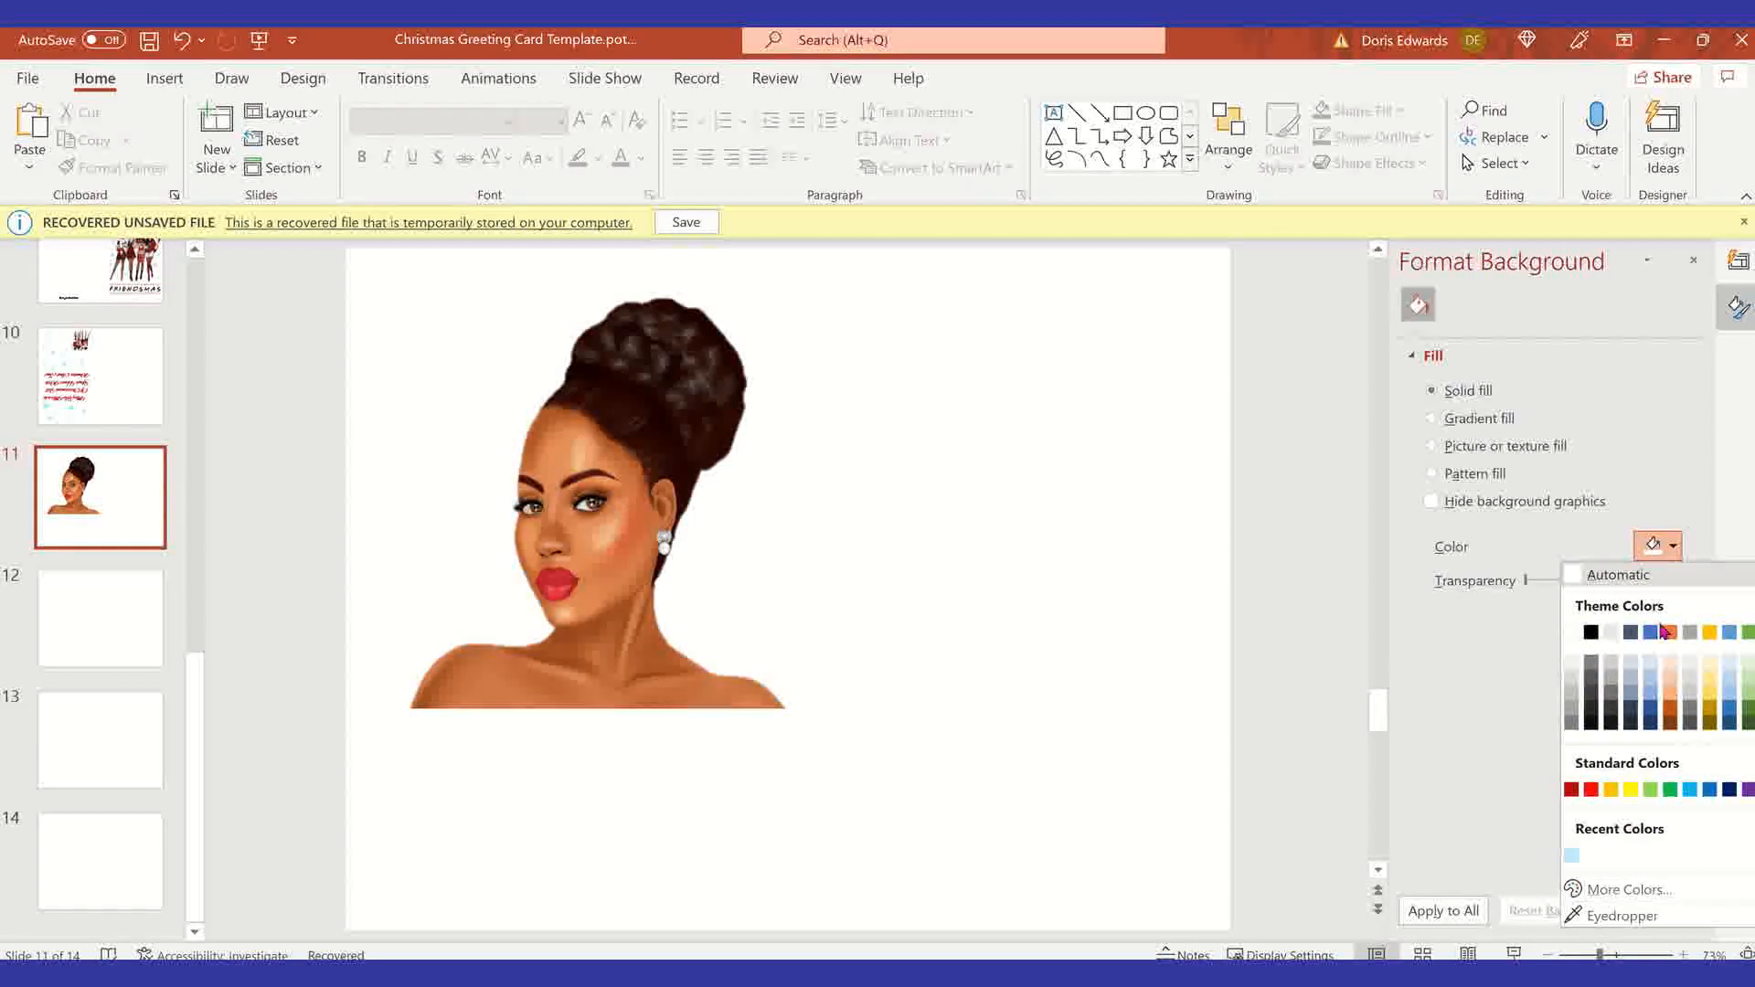
left_click(1671, 716)
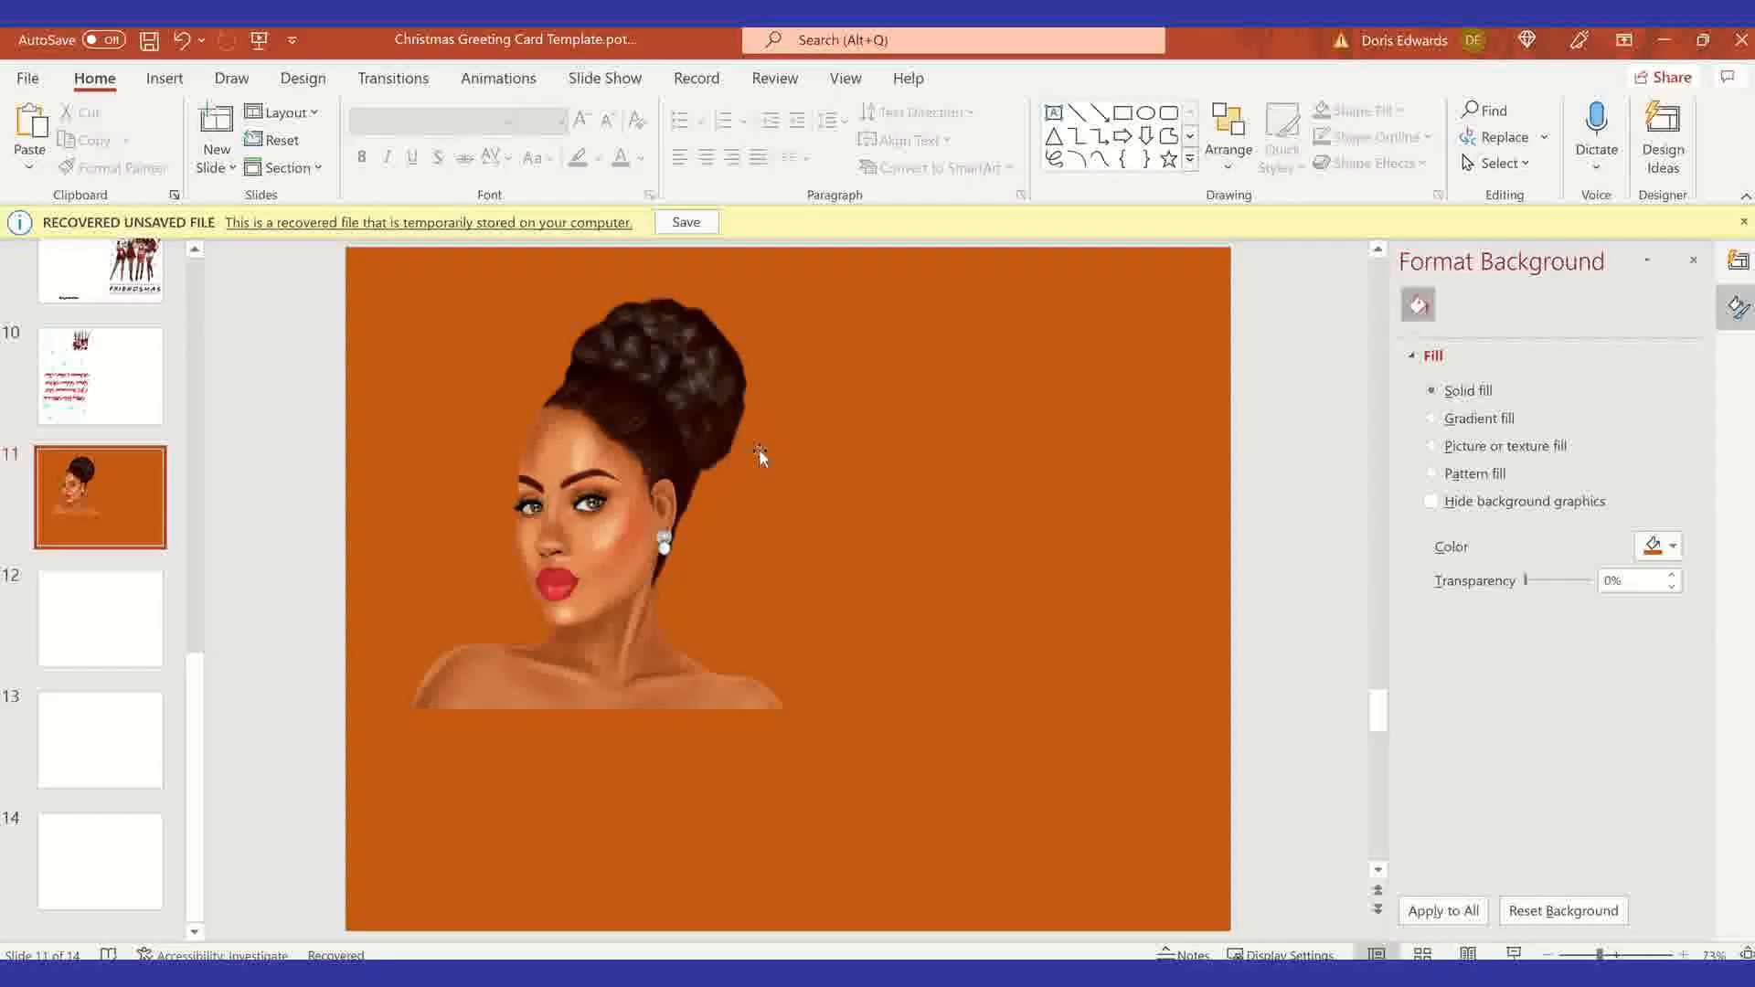
Step: Reposition the portrait within the left half of the orange slide, leaving a margin around it
left_click(759, 448)
left_click_drag(891, 568, 710, 494)
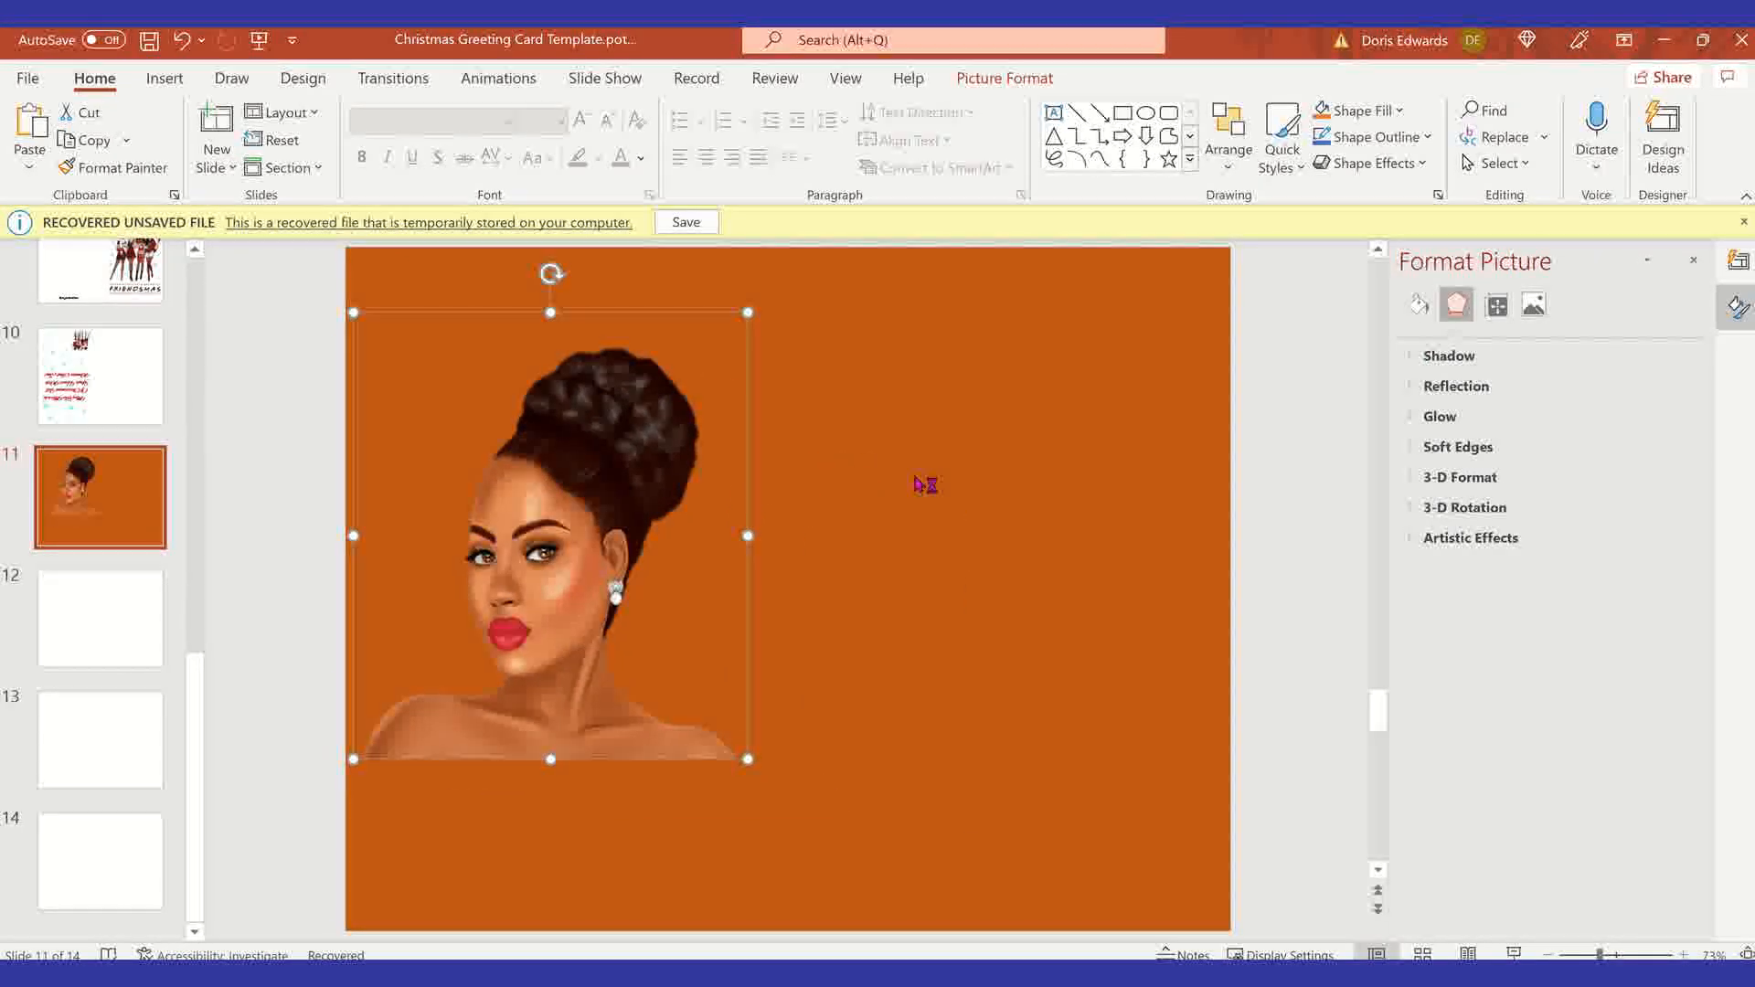
left_click(924, 455)
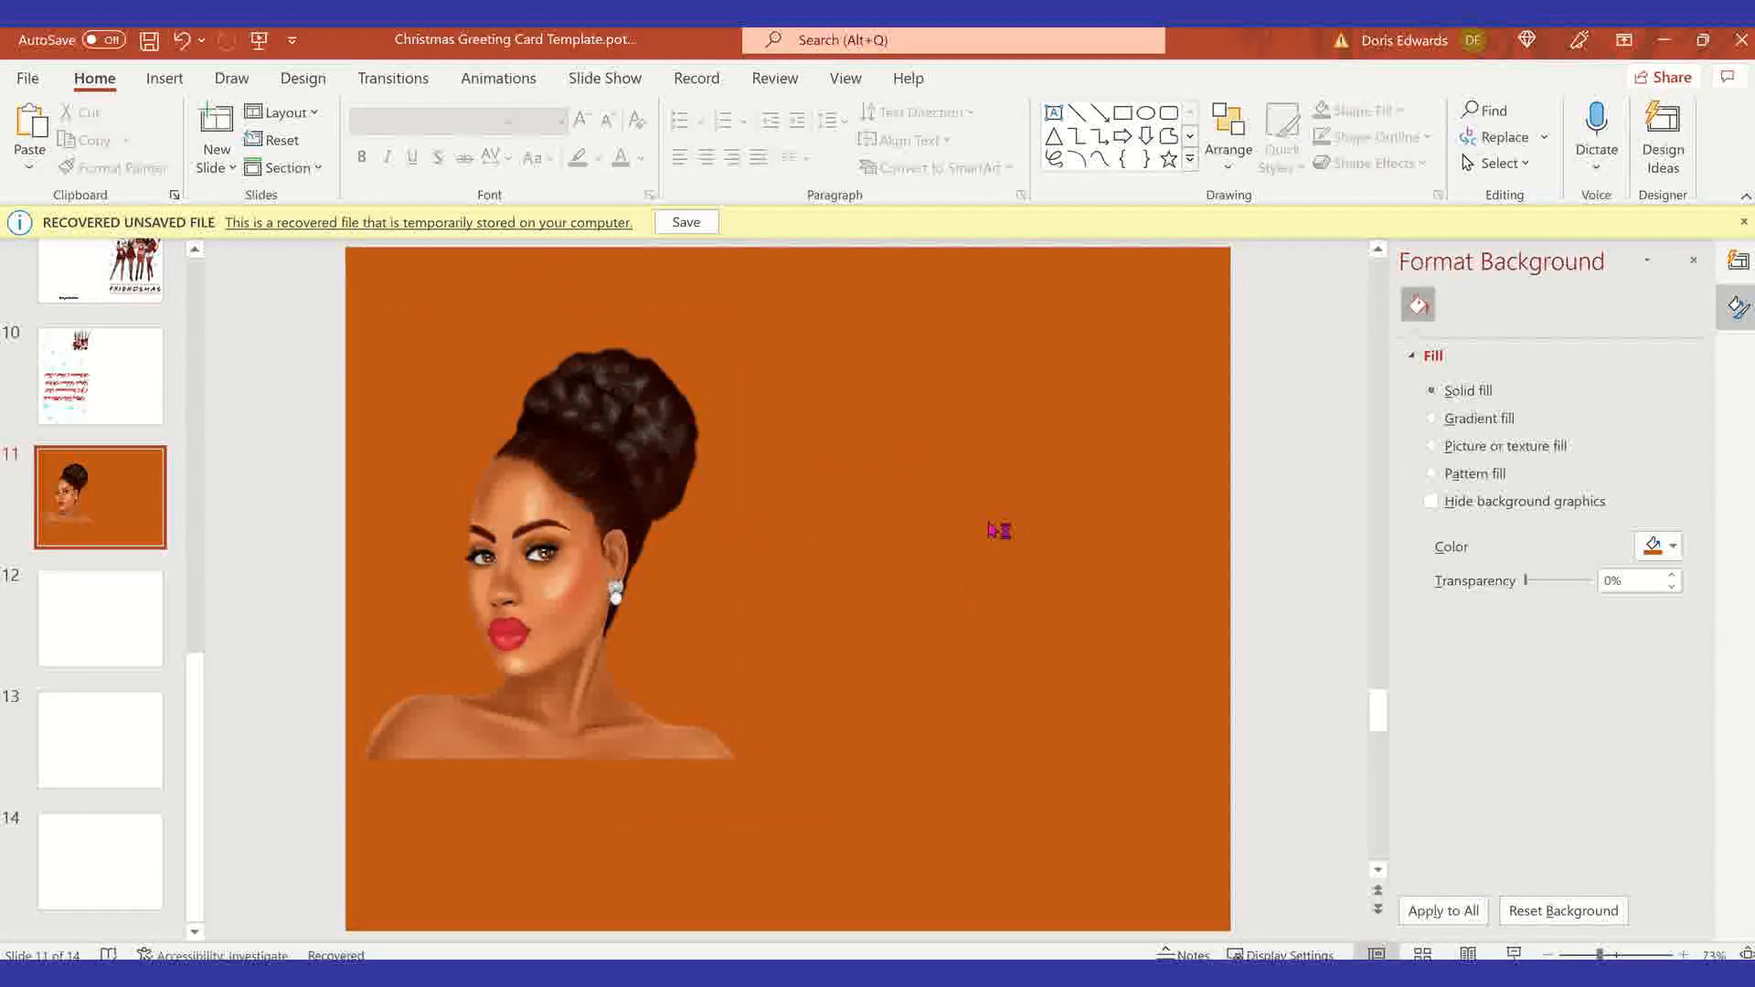
left_click(594, 402)
left_click_drag(594, 402, 637, 386)
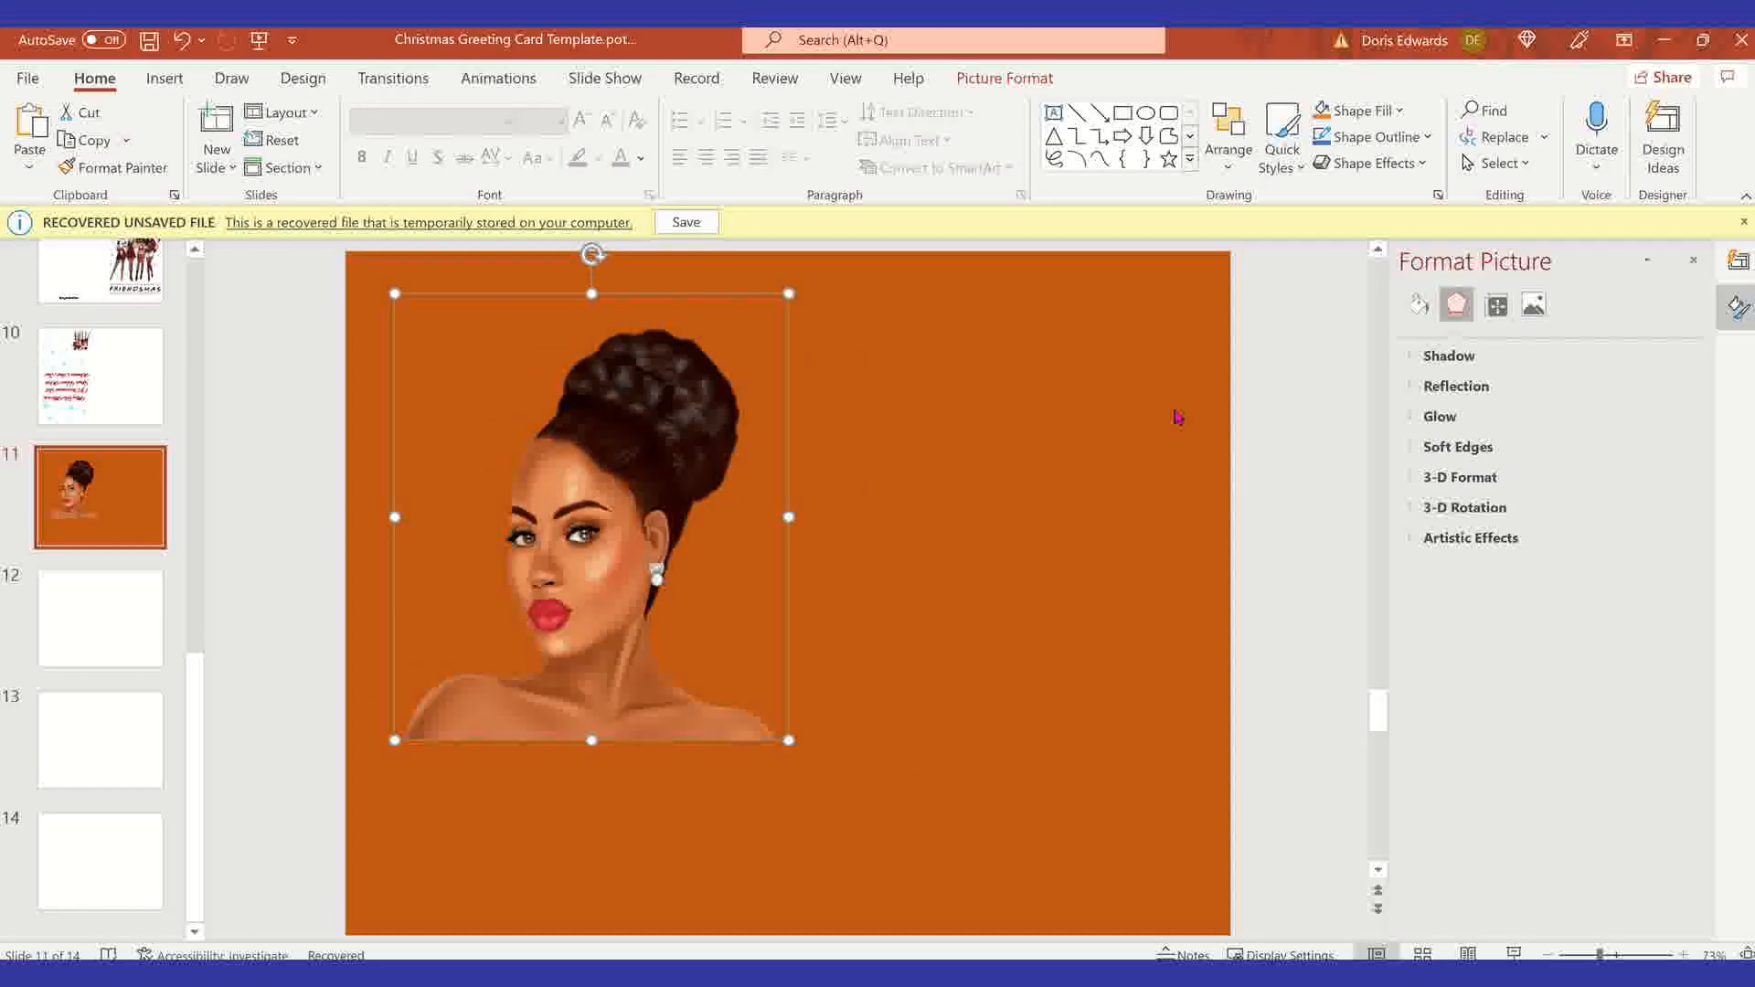
left_click(1138, 366)
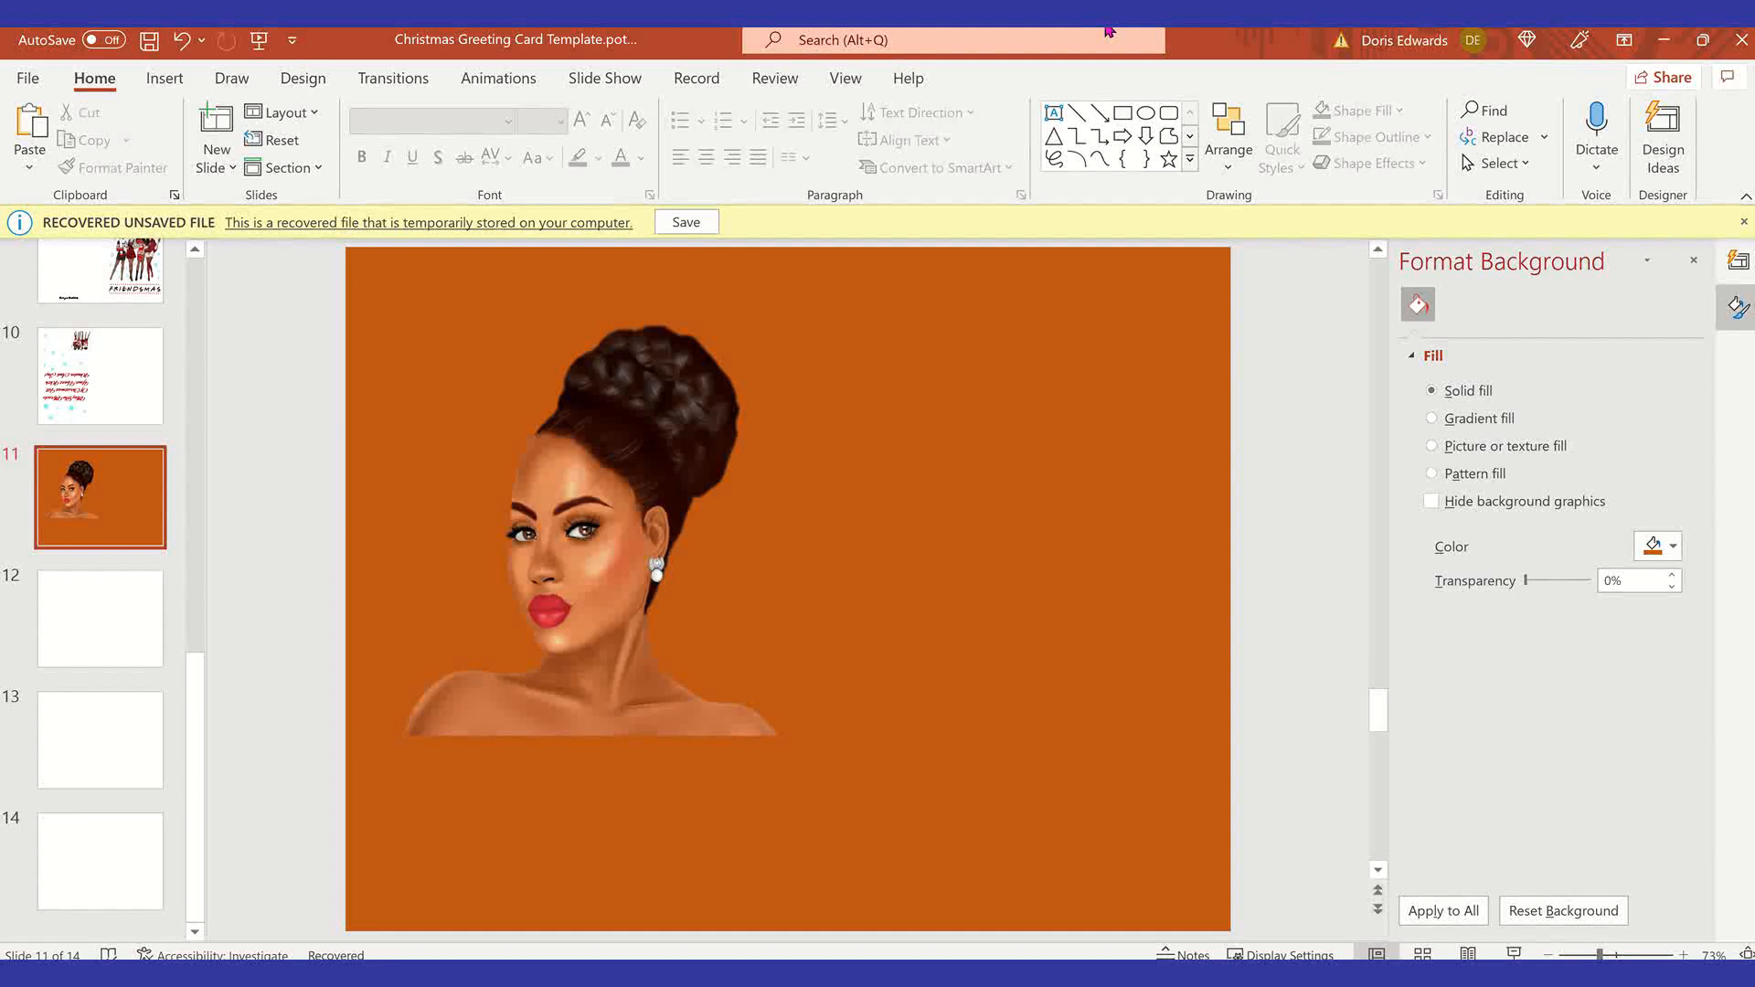
Step: Take a rectangular screen snip of the portrait with its orange background and paste it on blank slide 12
key("super+shift+s")
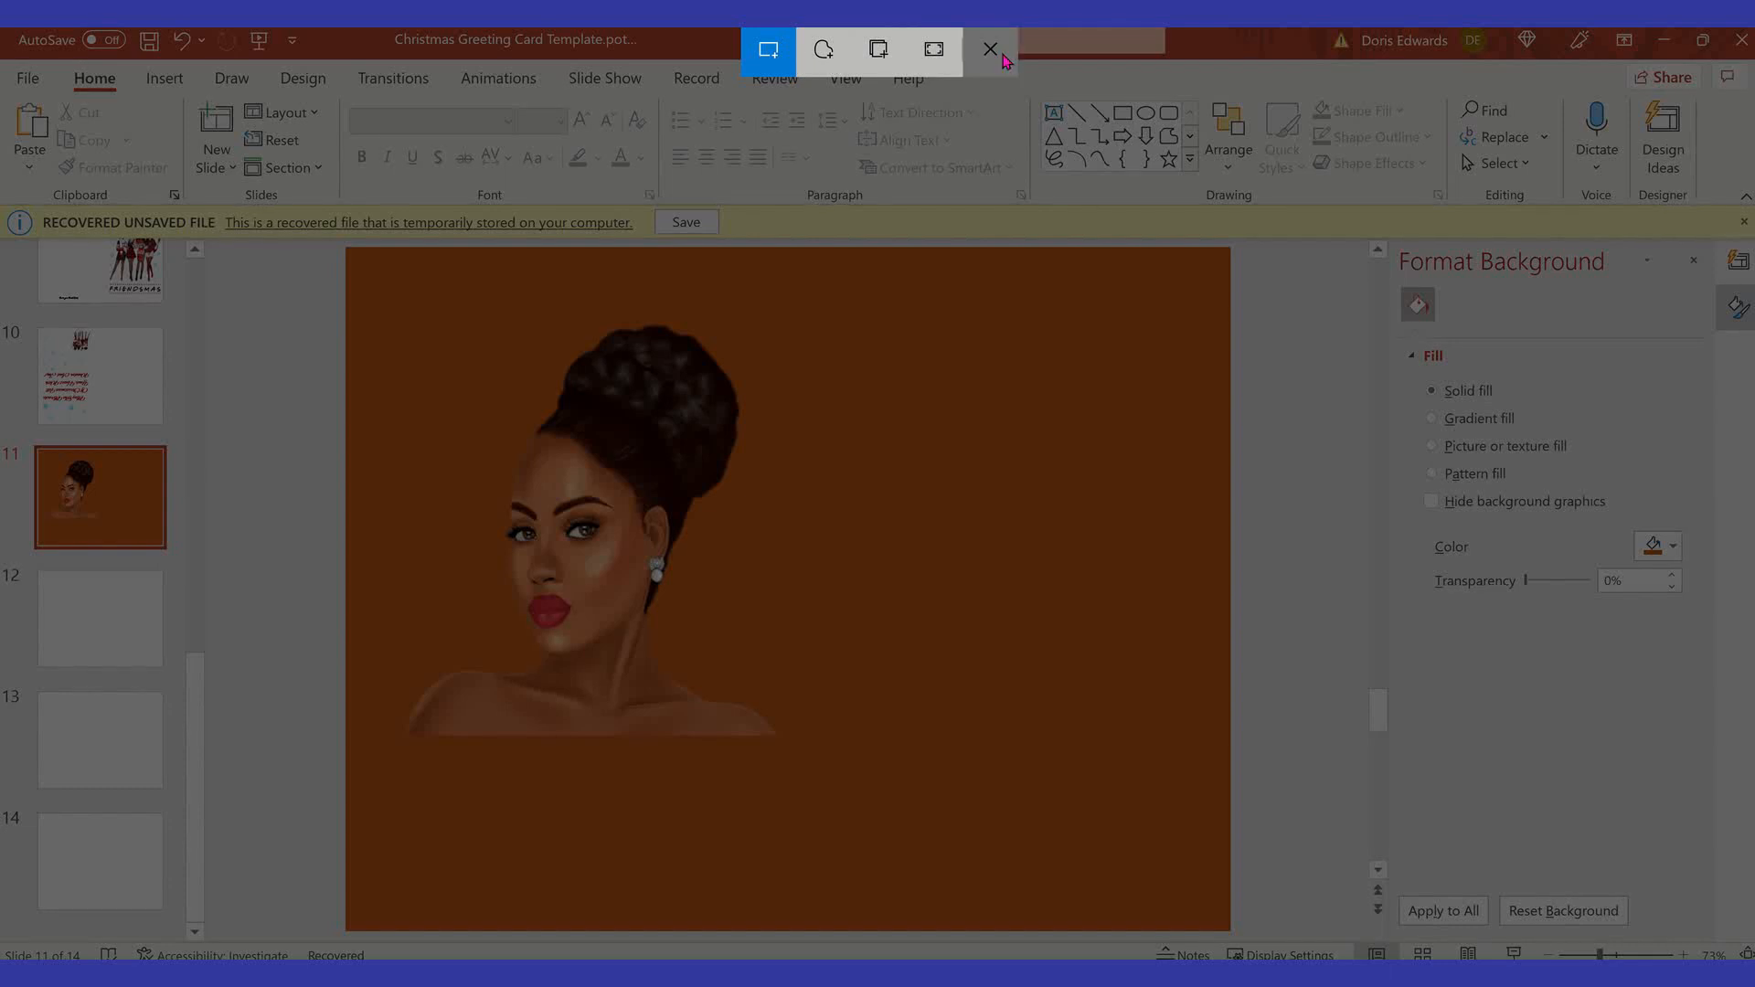
left_click_drag(376, 296, 828, 735)
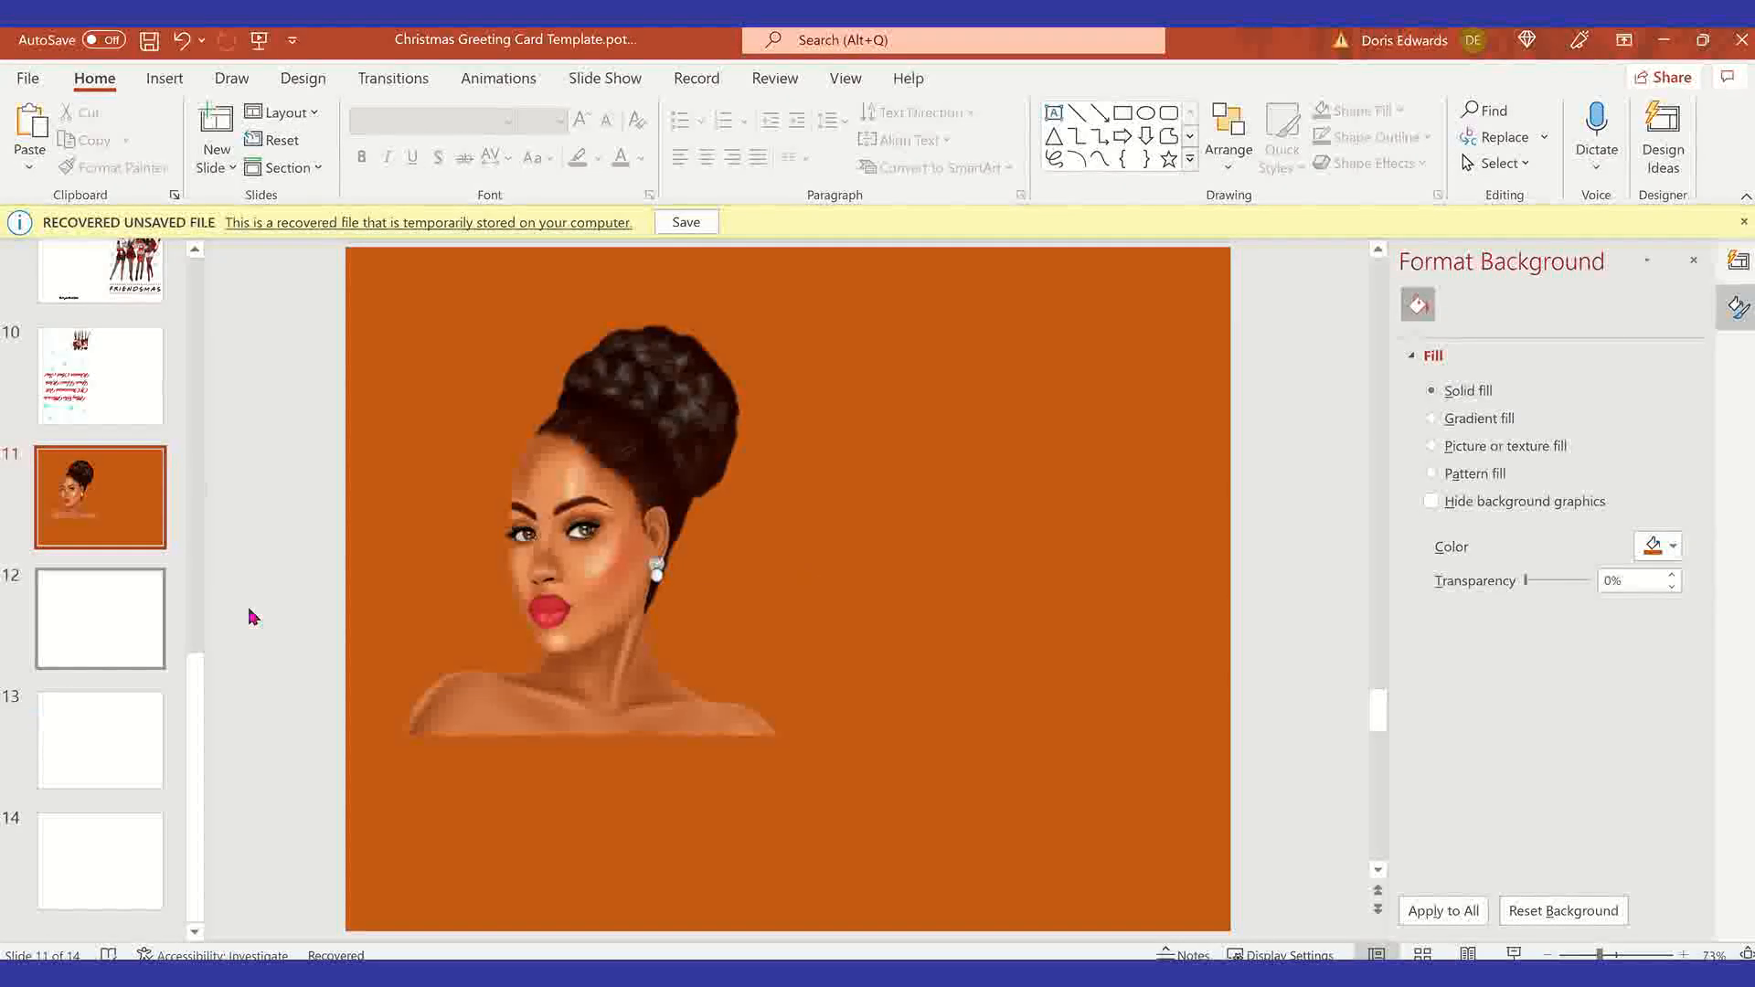
left_click(128, 638)
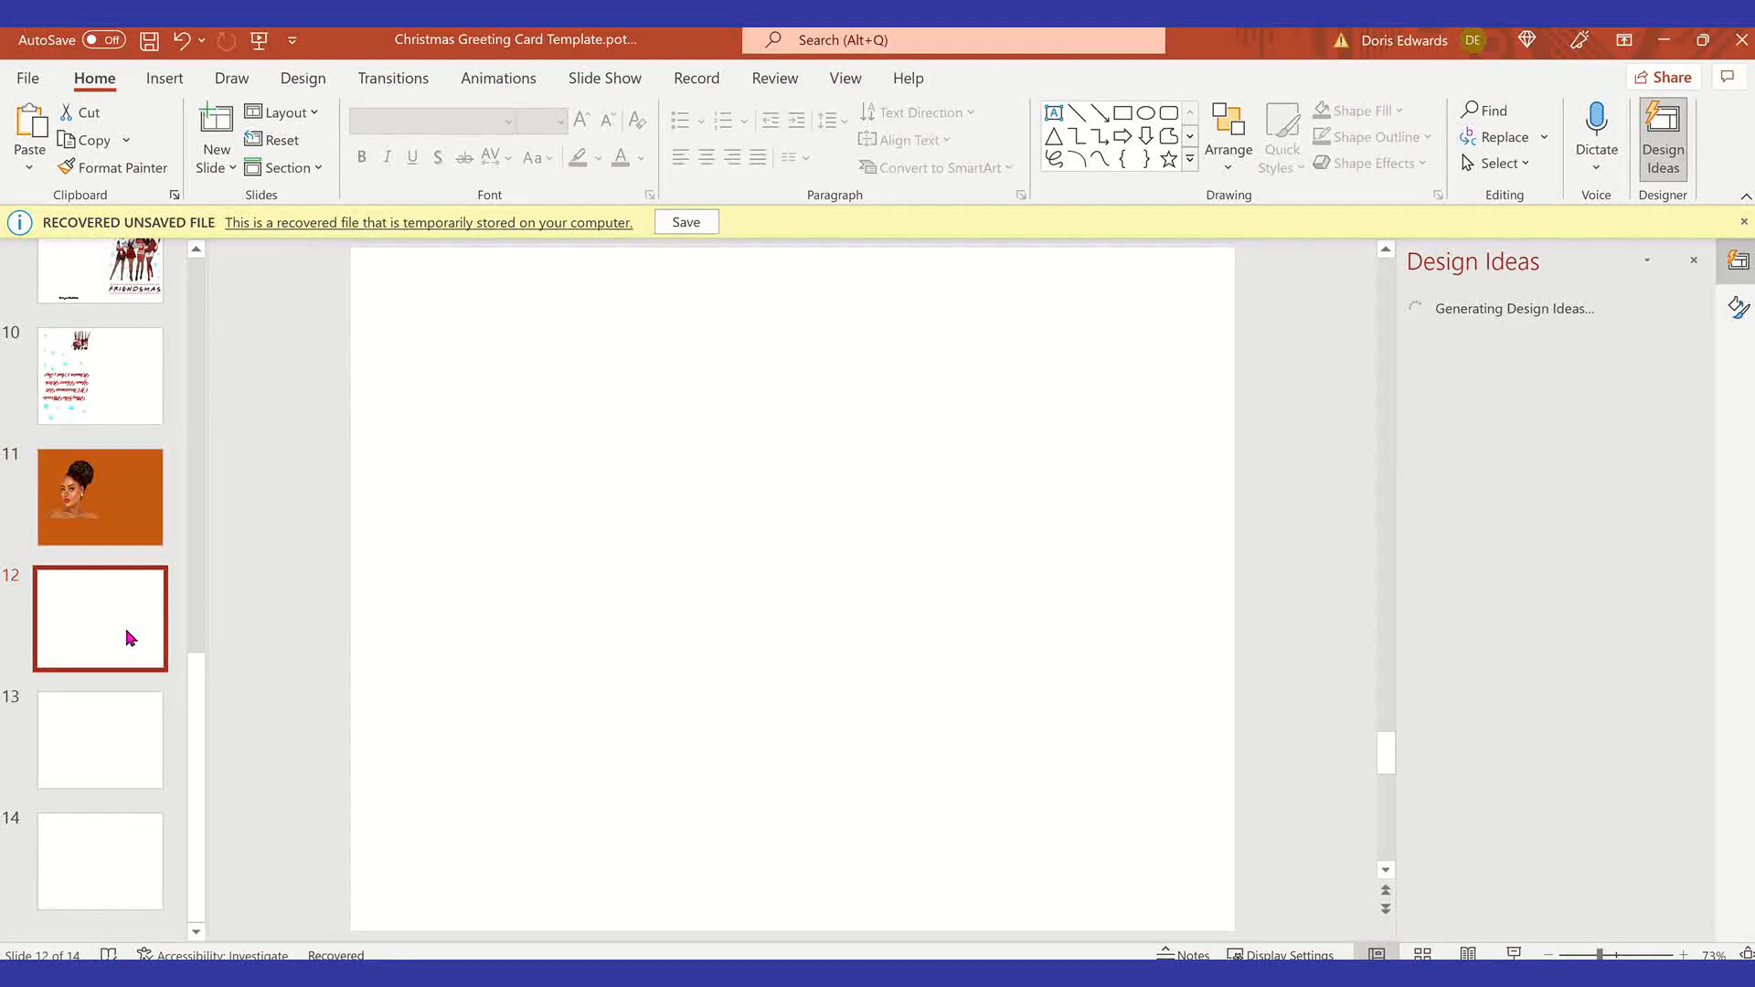
right_click(490, 342)
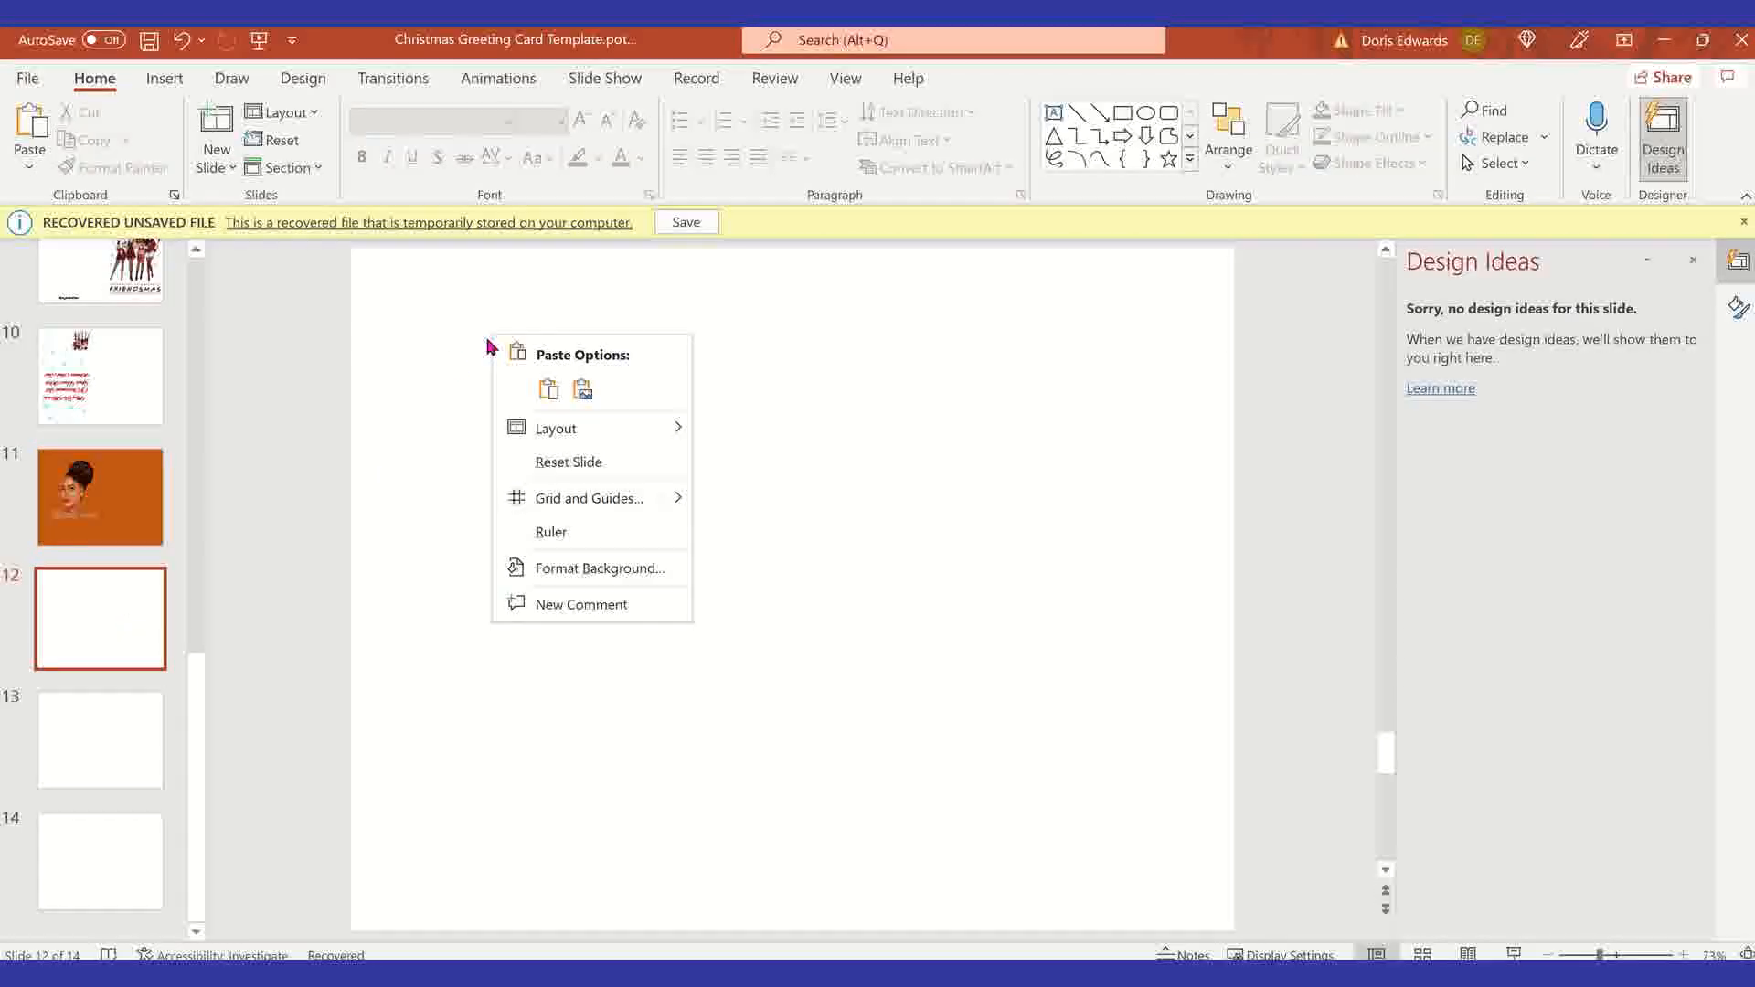
left_click(548, 392)
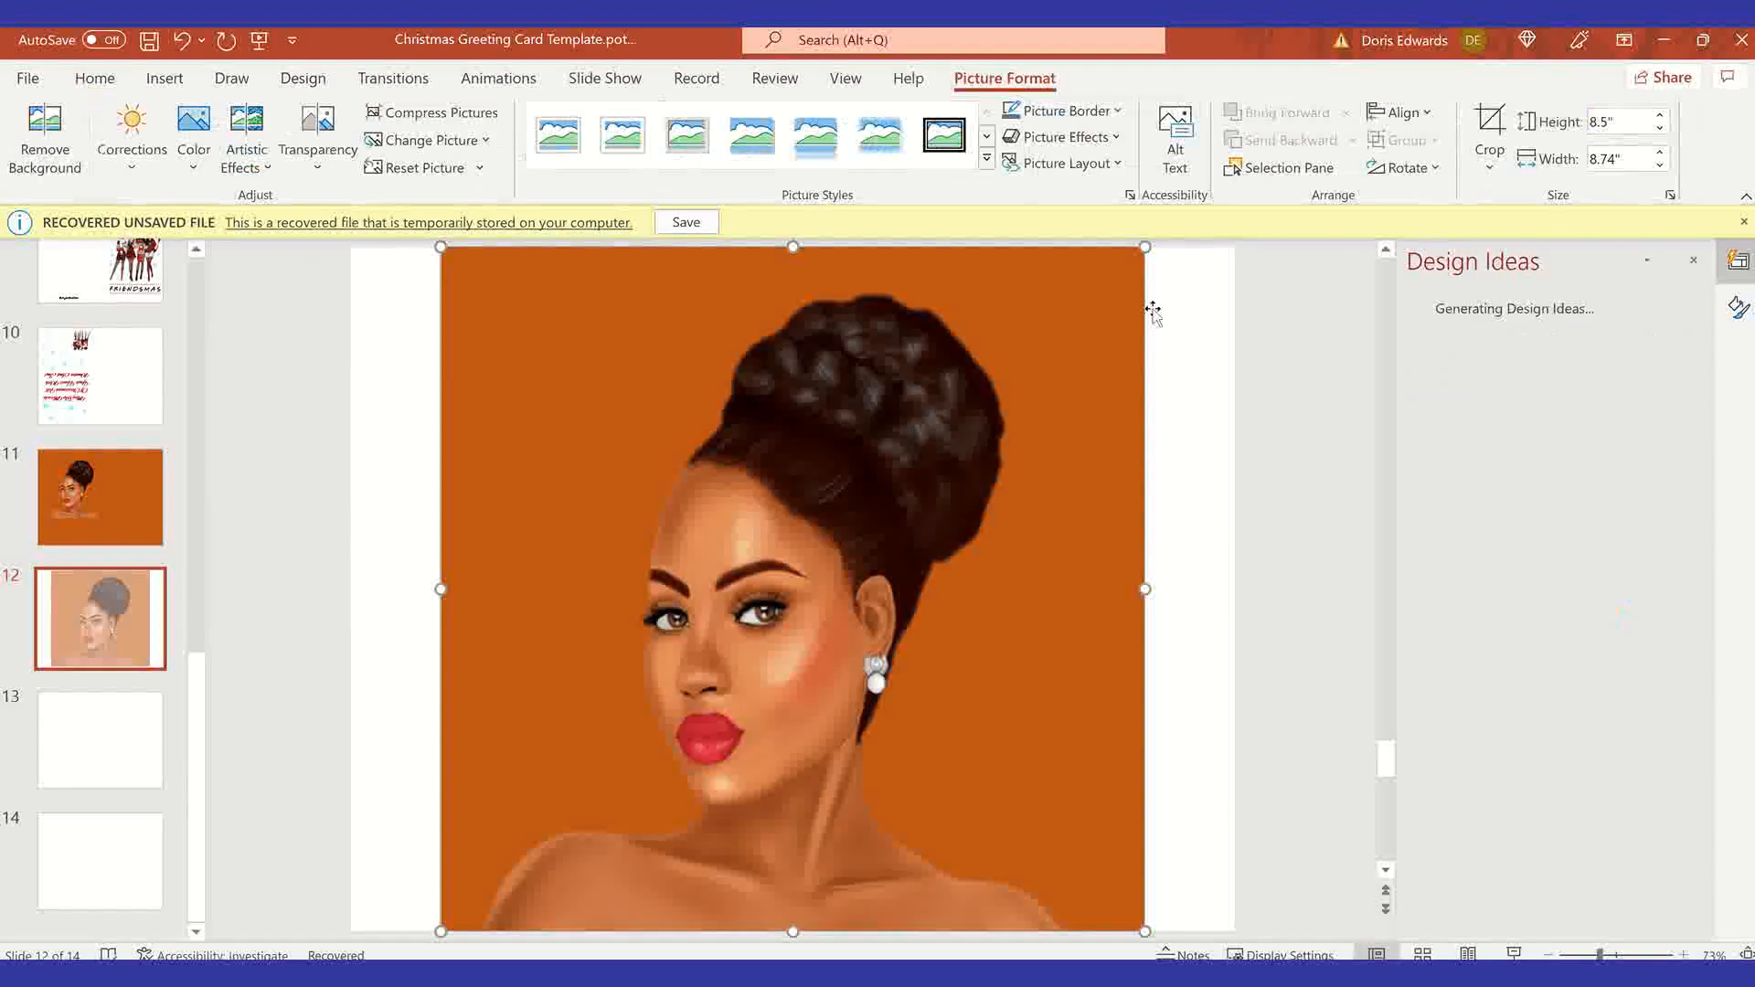
Step: Shrink the pasted snip to about 4.91 by 5.05 inches and move it to the upper-left area of slide 12
left_click_drag(1146, 247, 846, 539)
left_click_drag(669, 787, 592, 548)
left_click(948, 656)
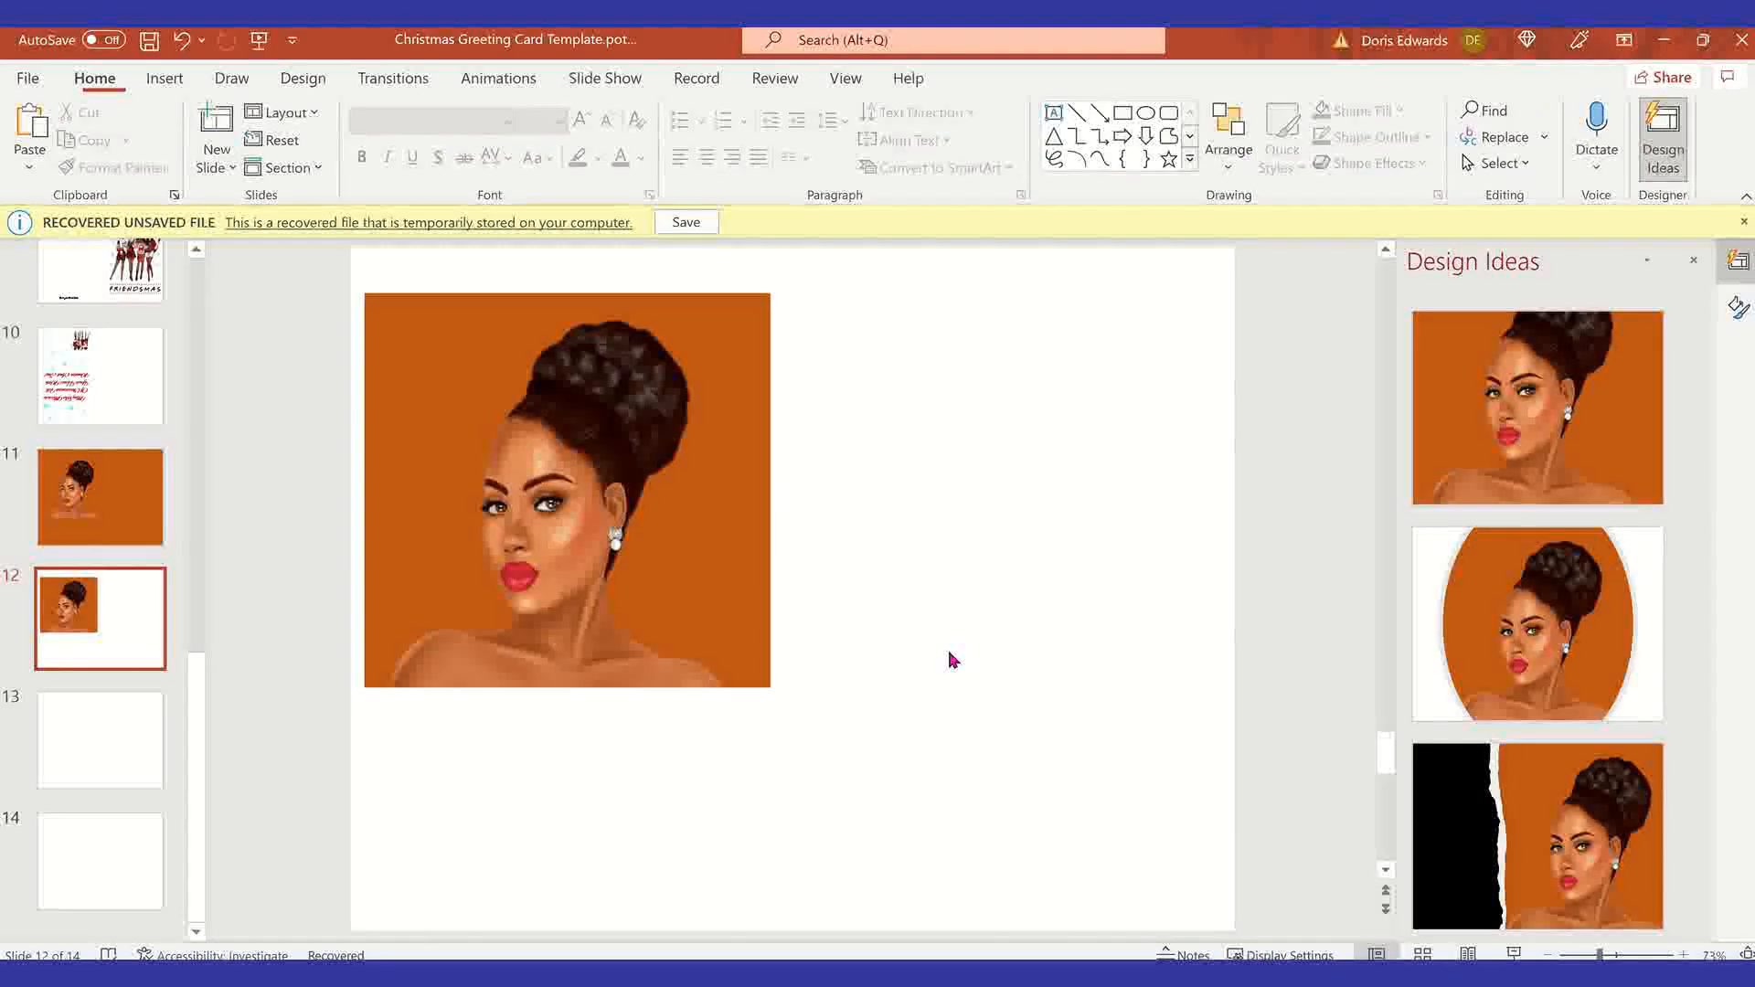
Step: Save the pasted snip as a PNG picture named DIVAWBG on the Desktop
left_click(703, 338)
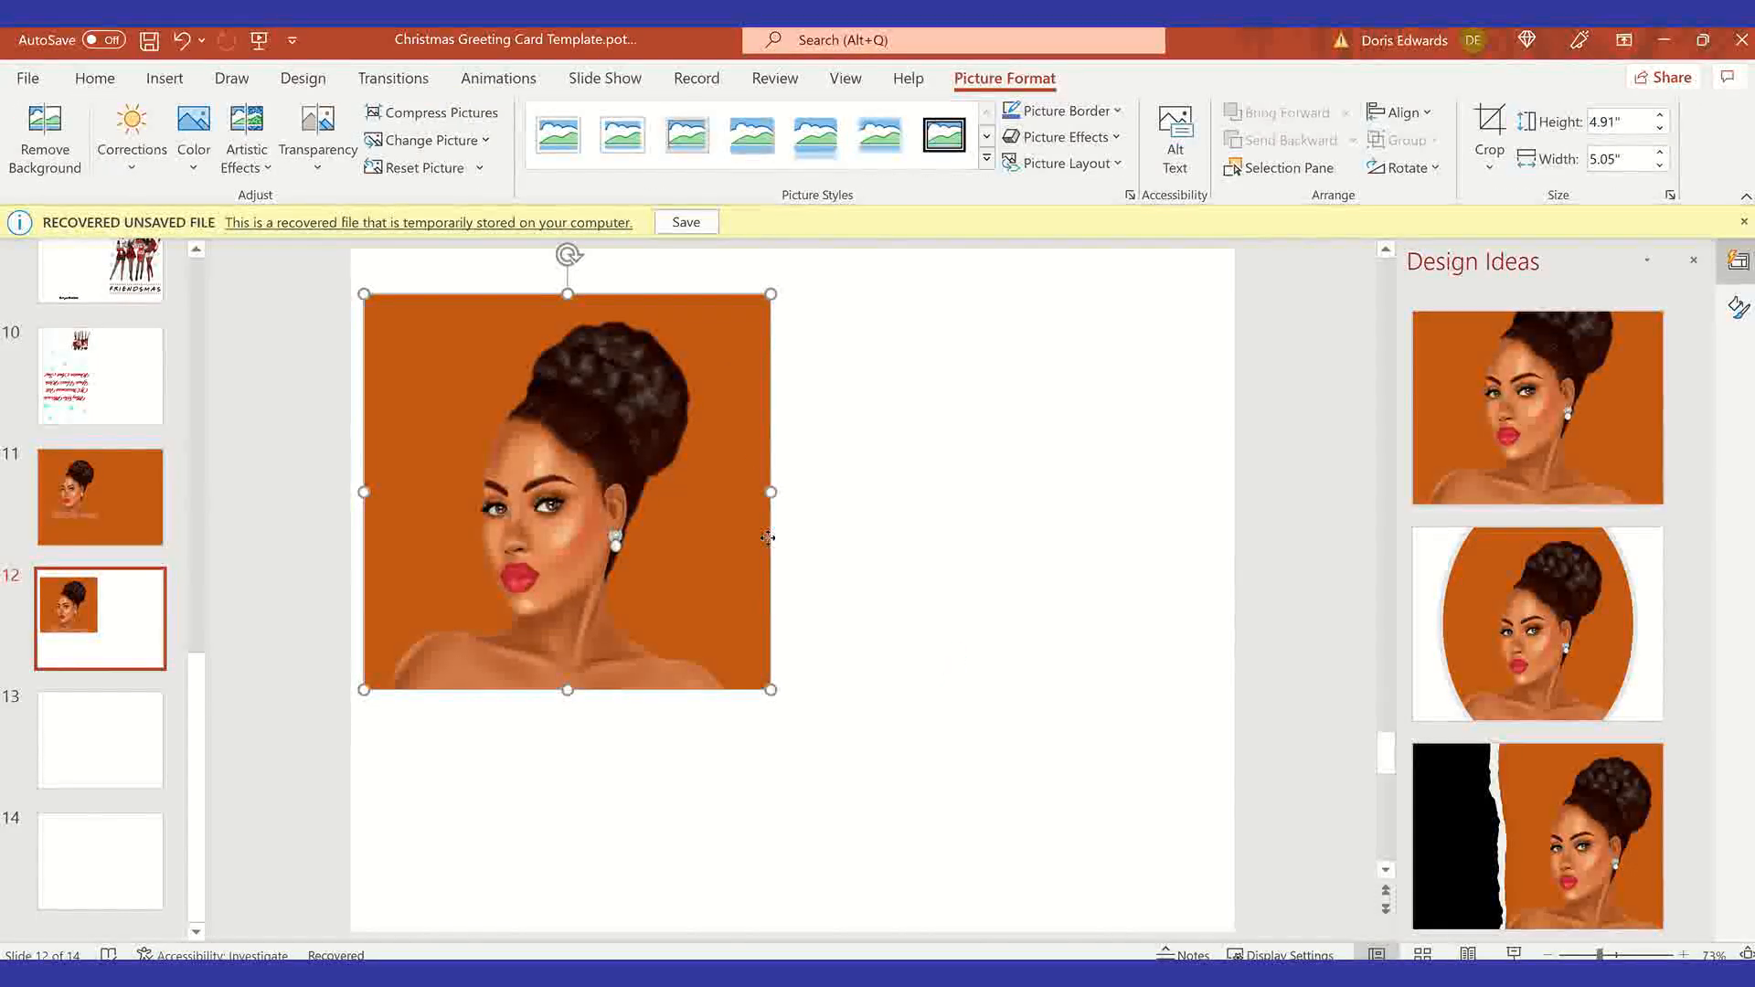
right_click(704, 339)
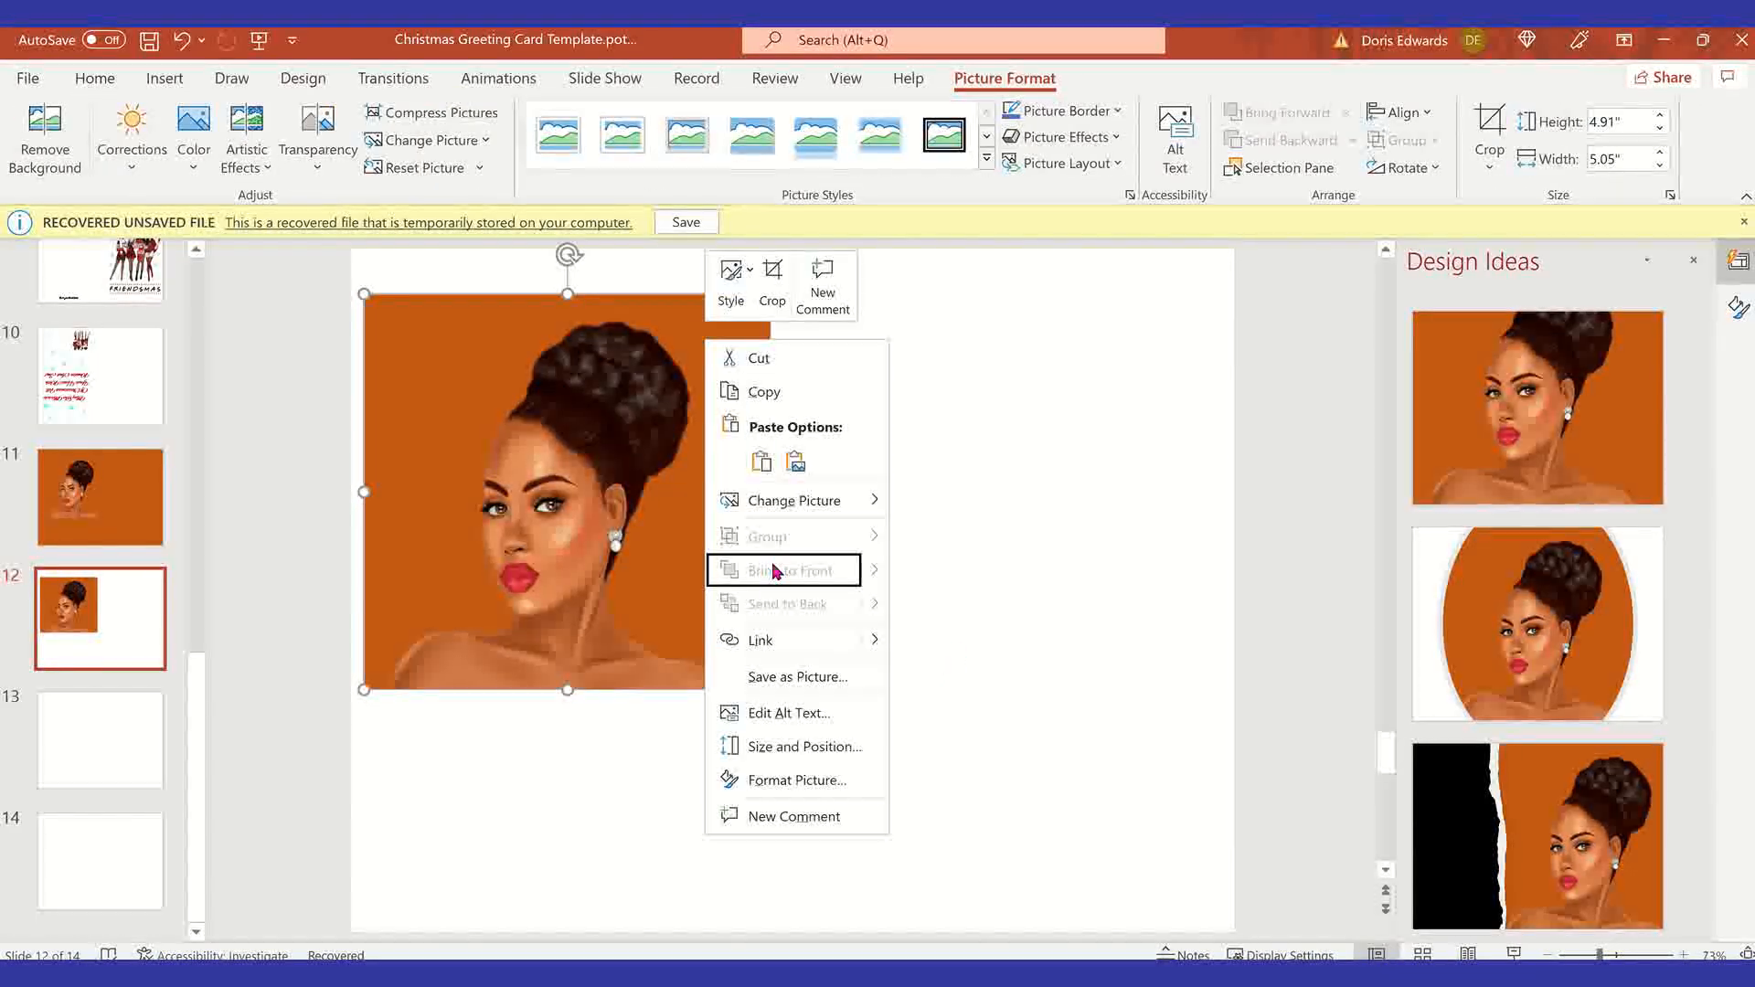
left_click(799, 678)
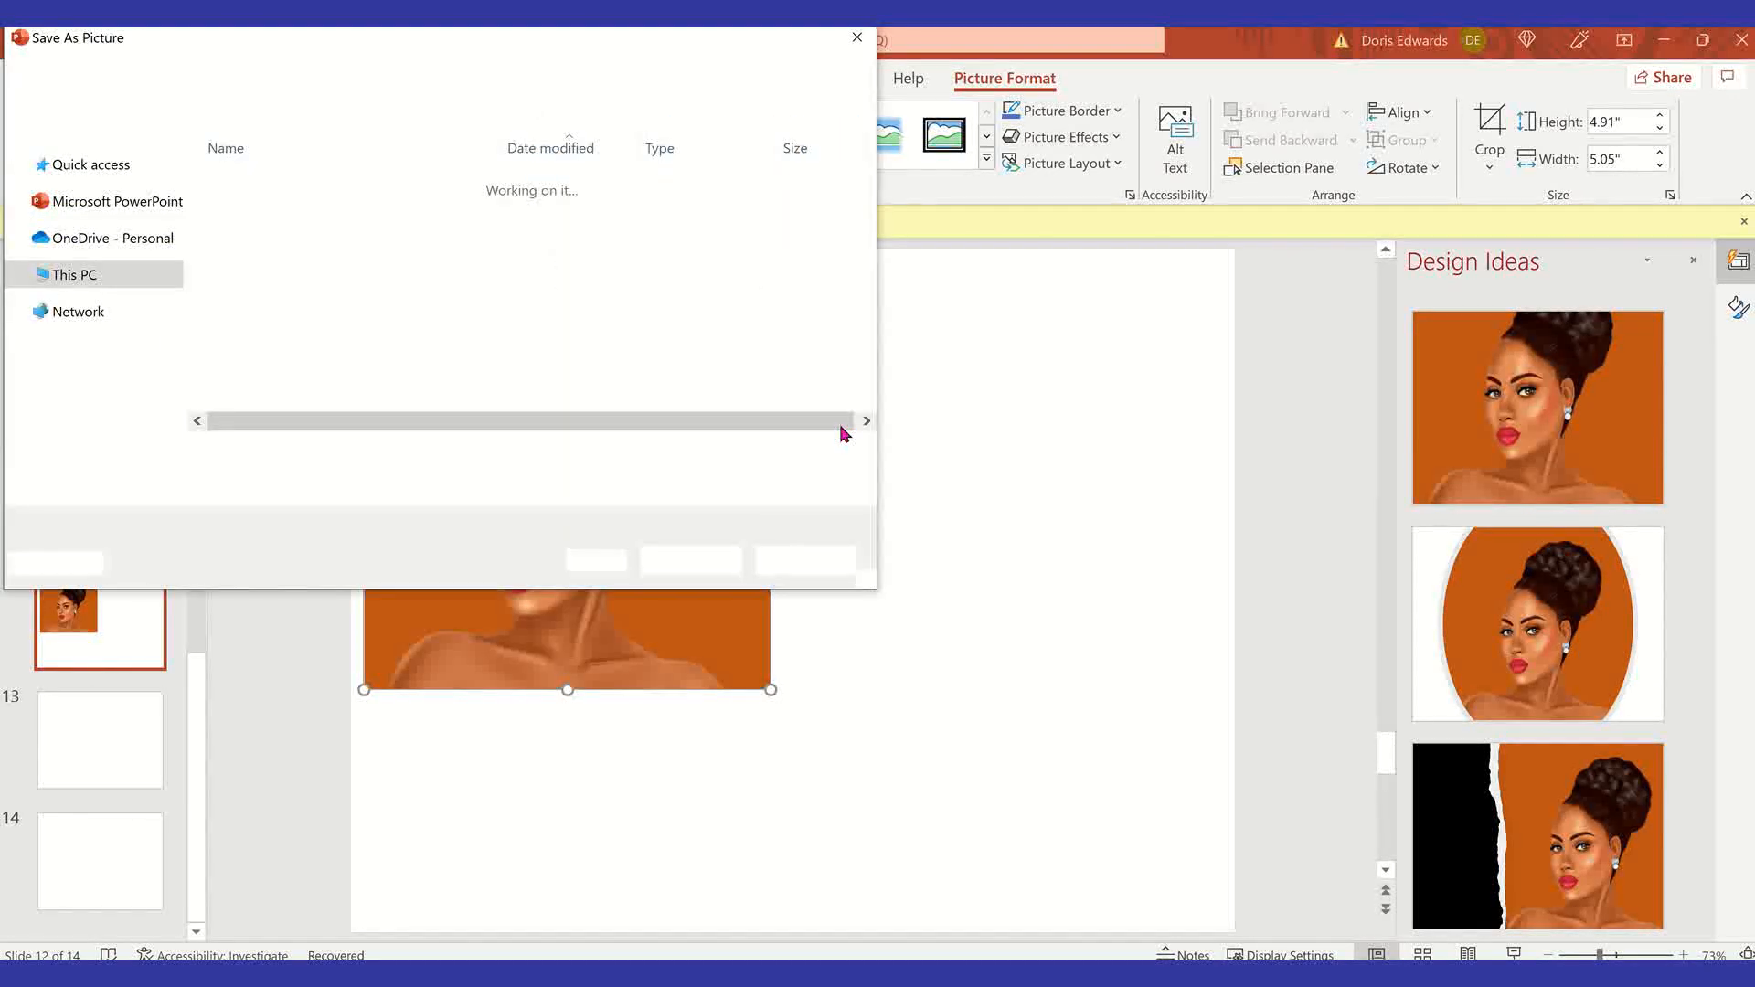
left_click(87, 238)
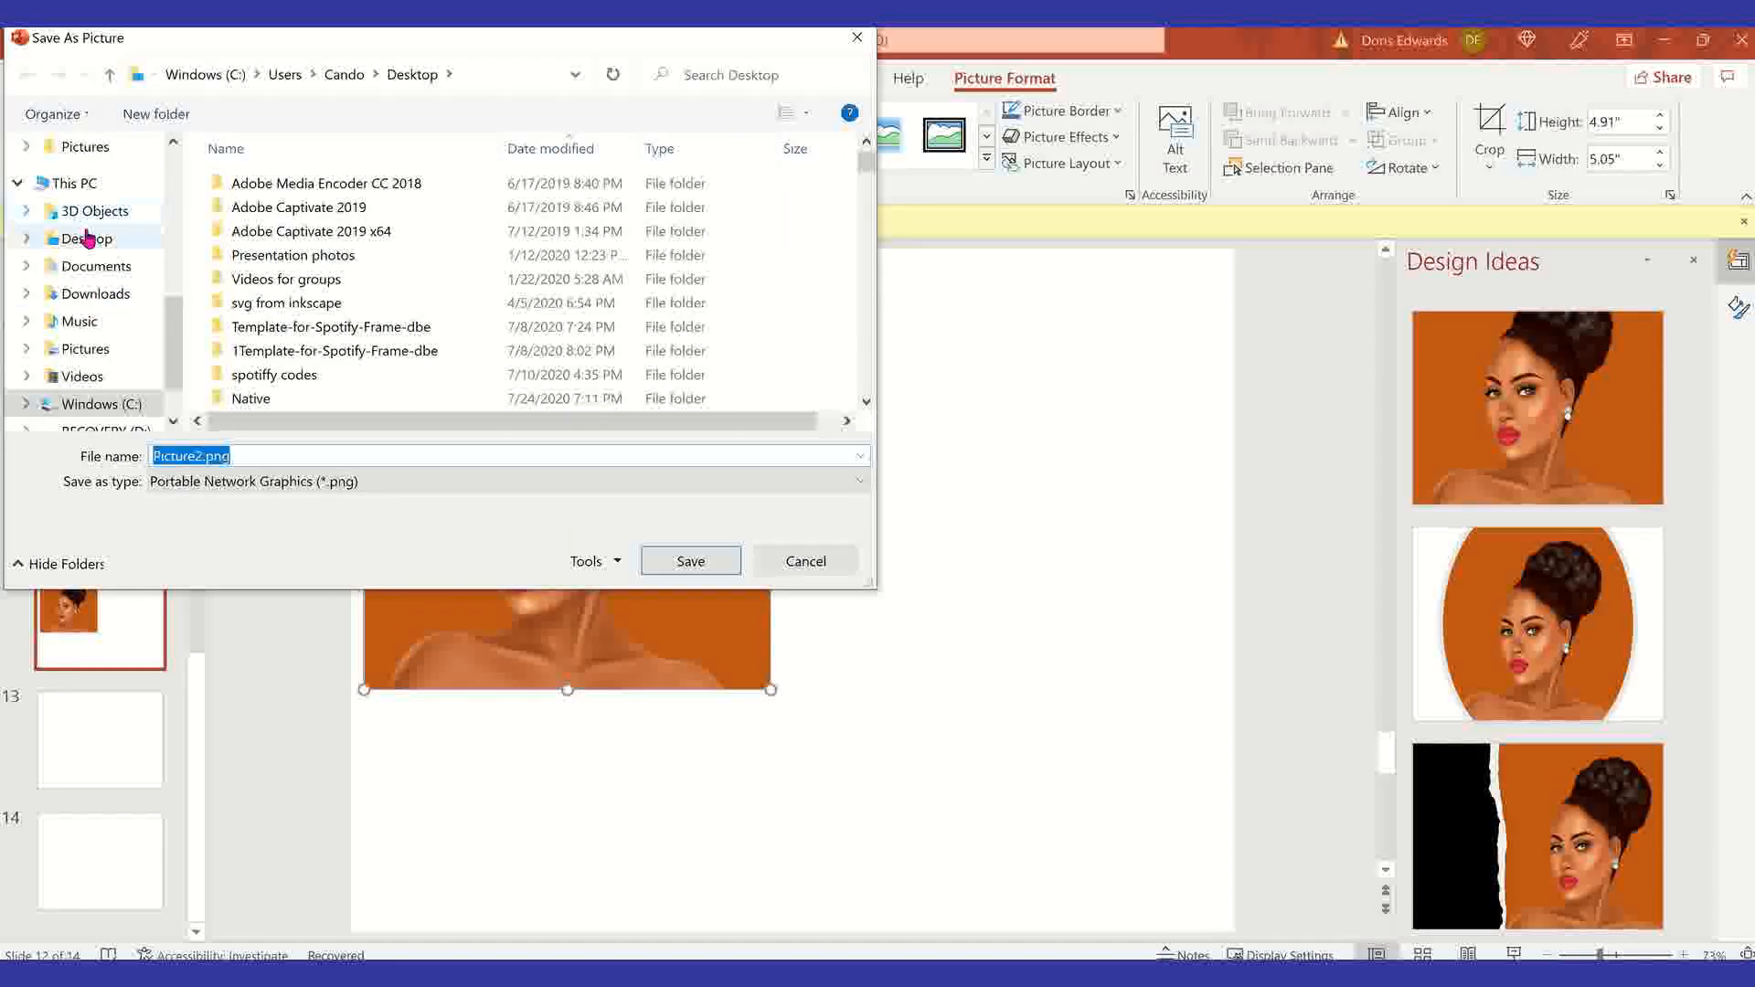
left_click(245, 457)
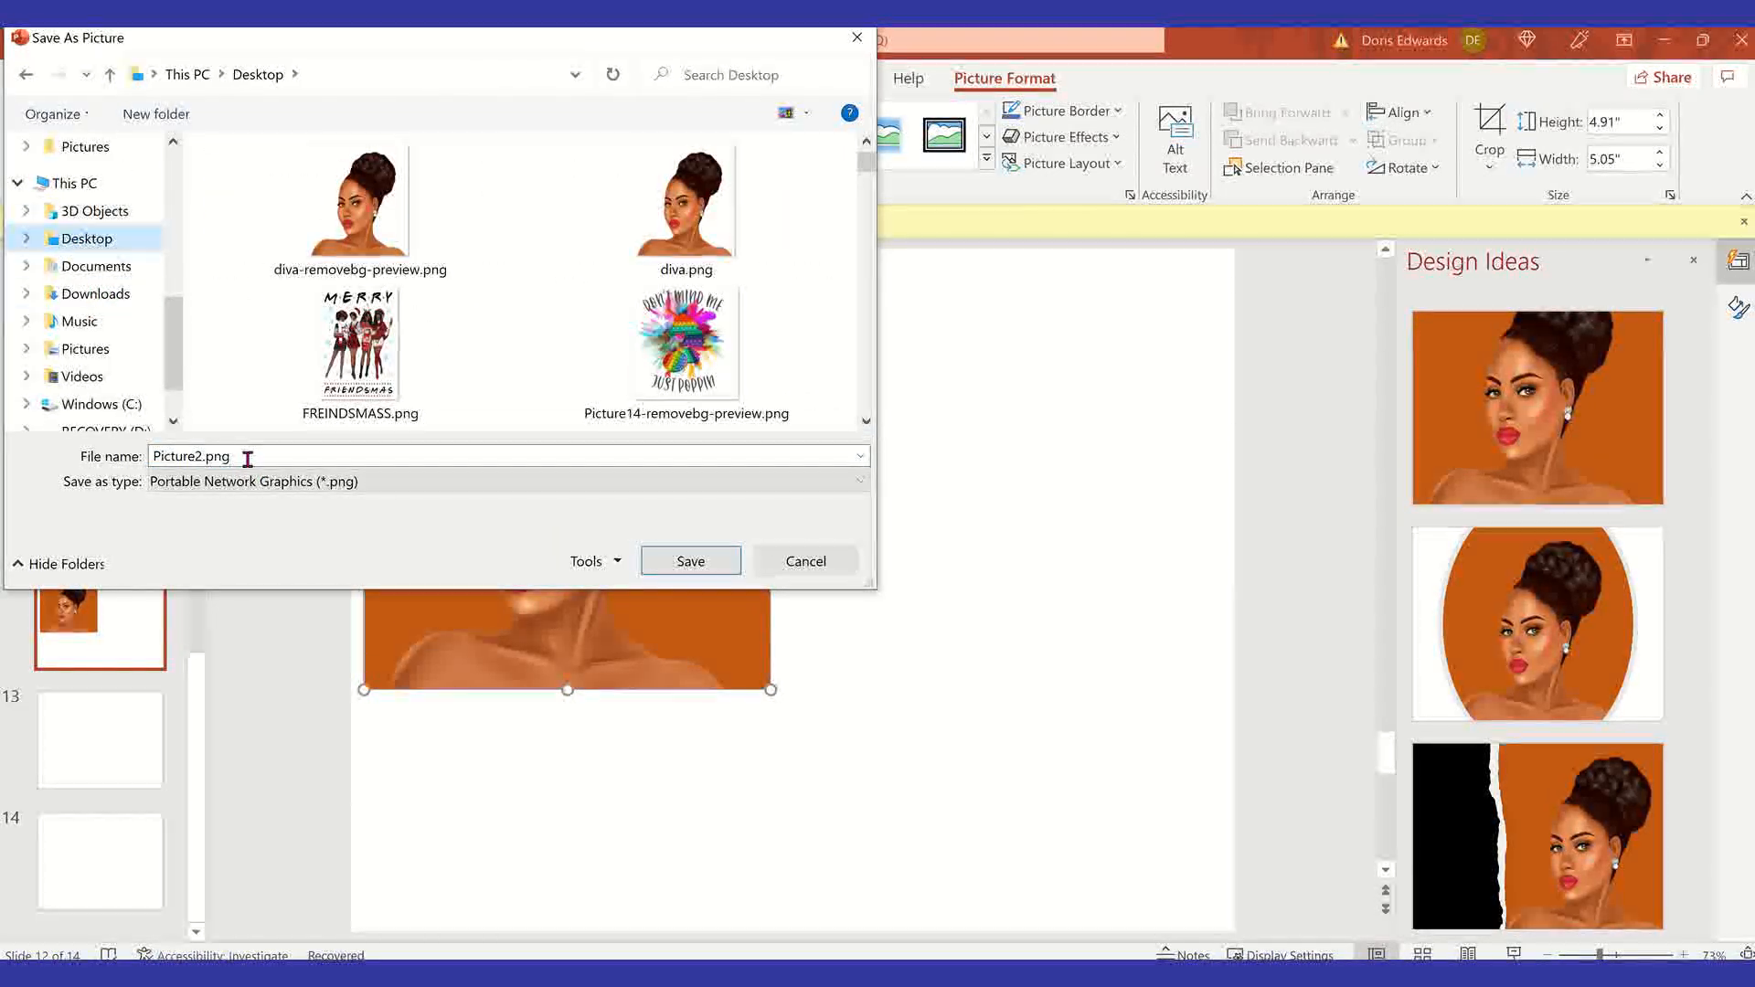
double_click(247, 457)
type("D")
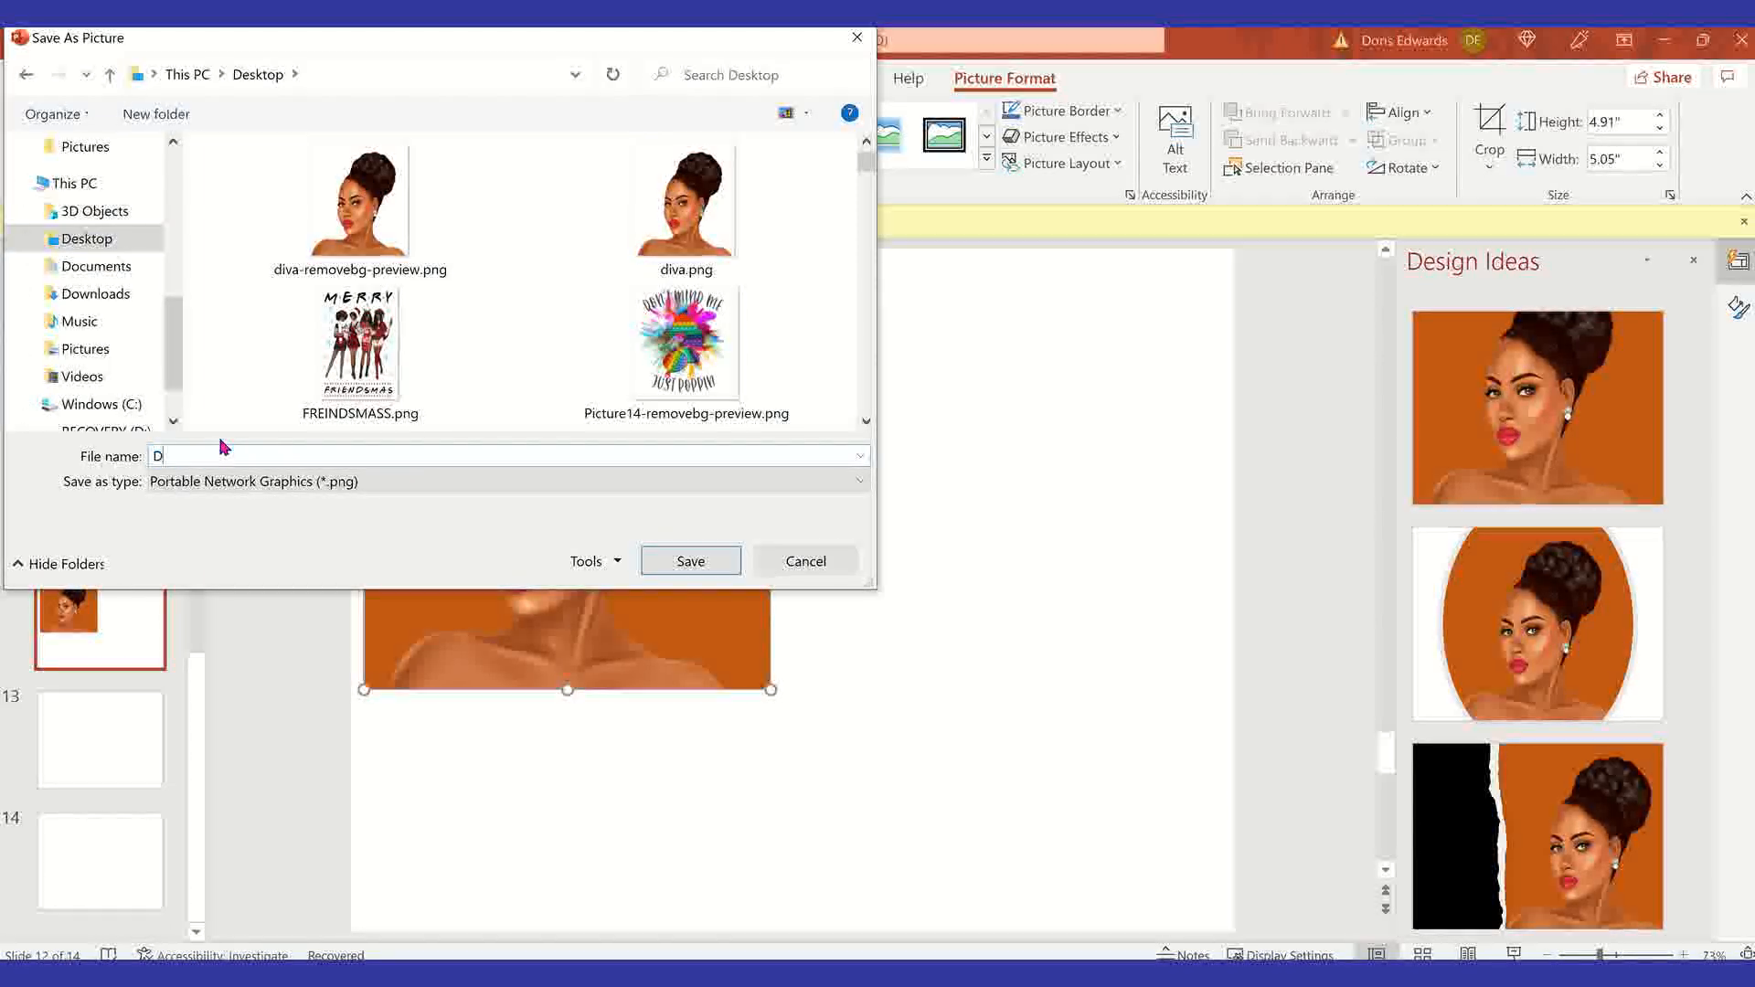
type("IVAWBG")
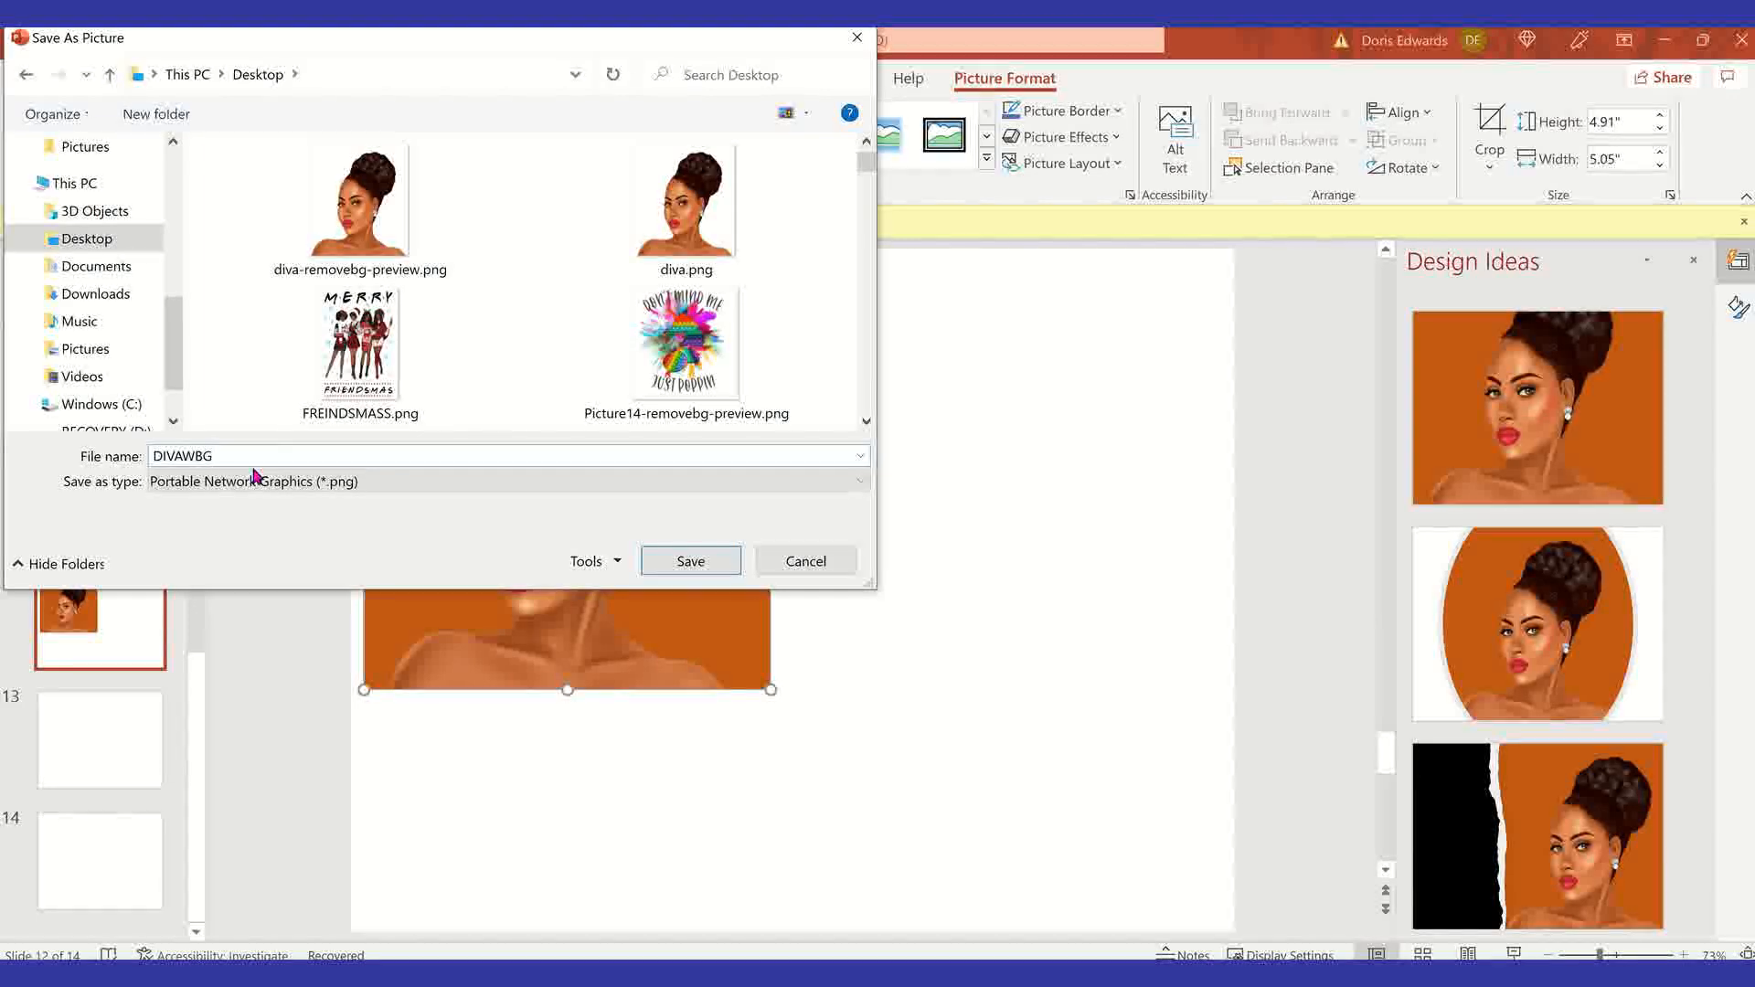
left_click(663, 561)
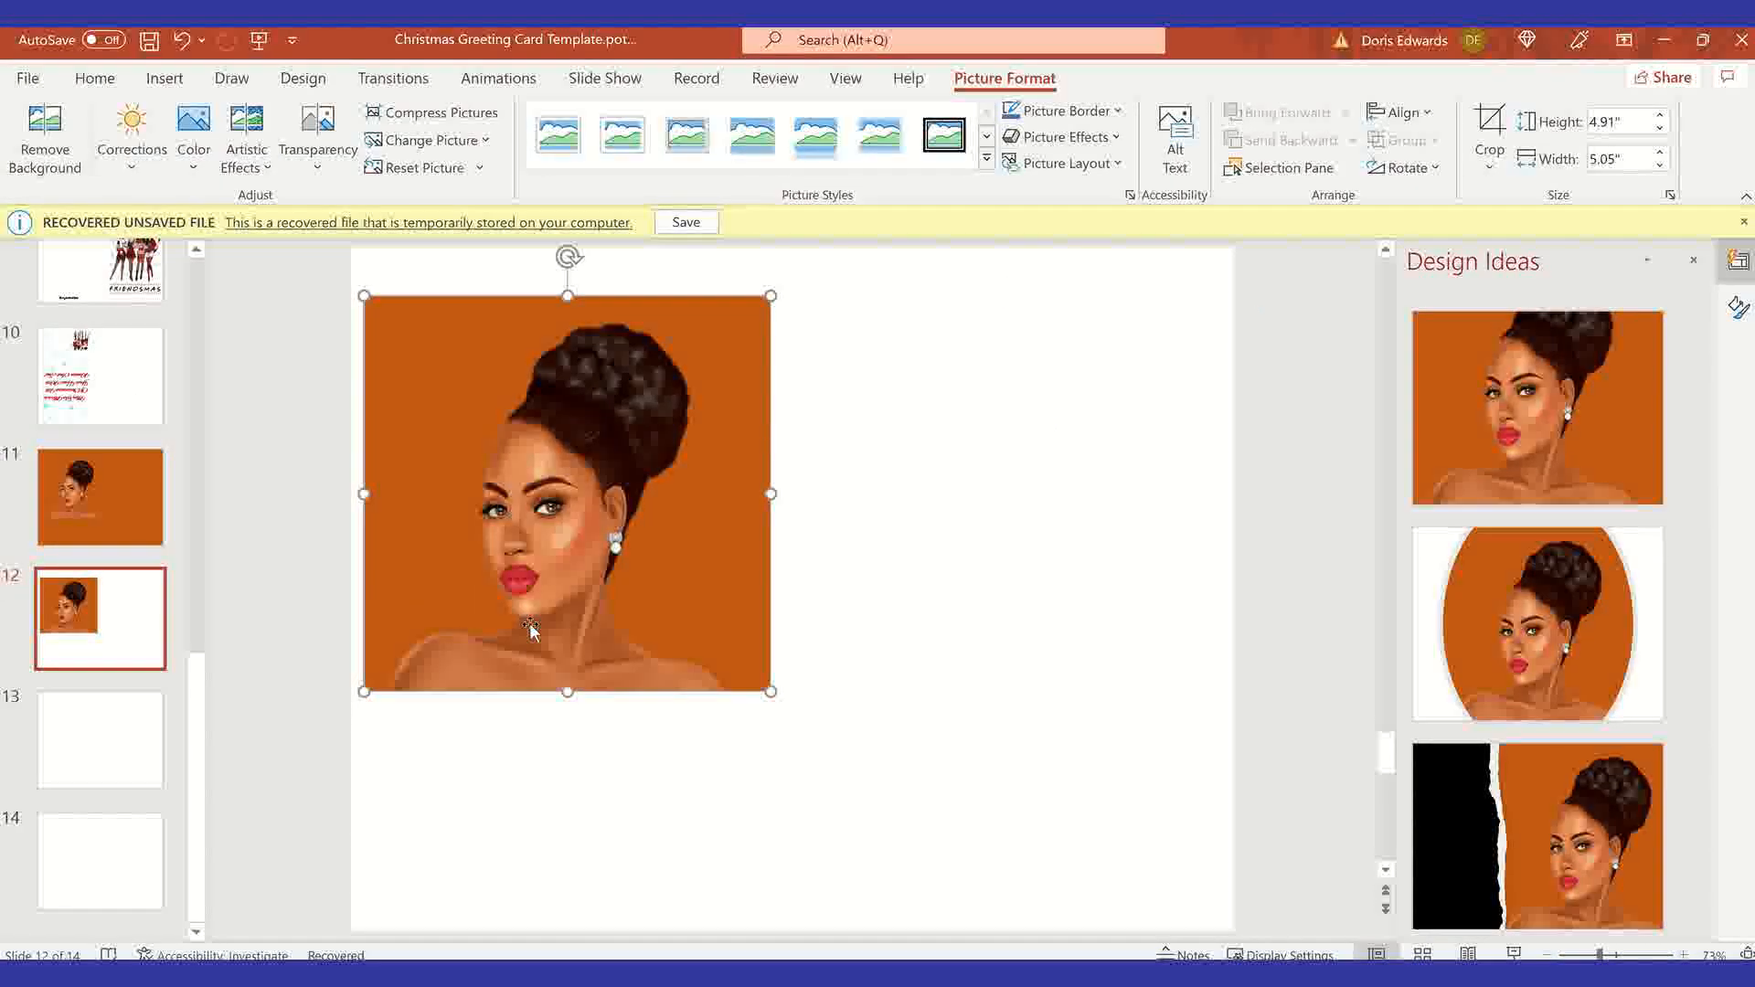
Step: Delete the pasted snip from slide 12 and insert the saved portrait picture with the orange background from this device
key("Delete")
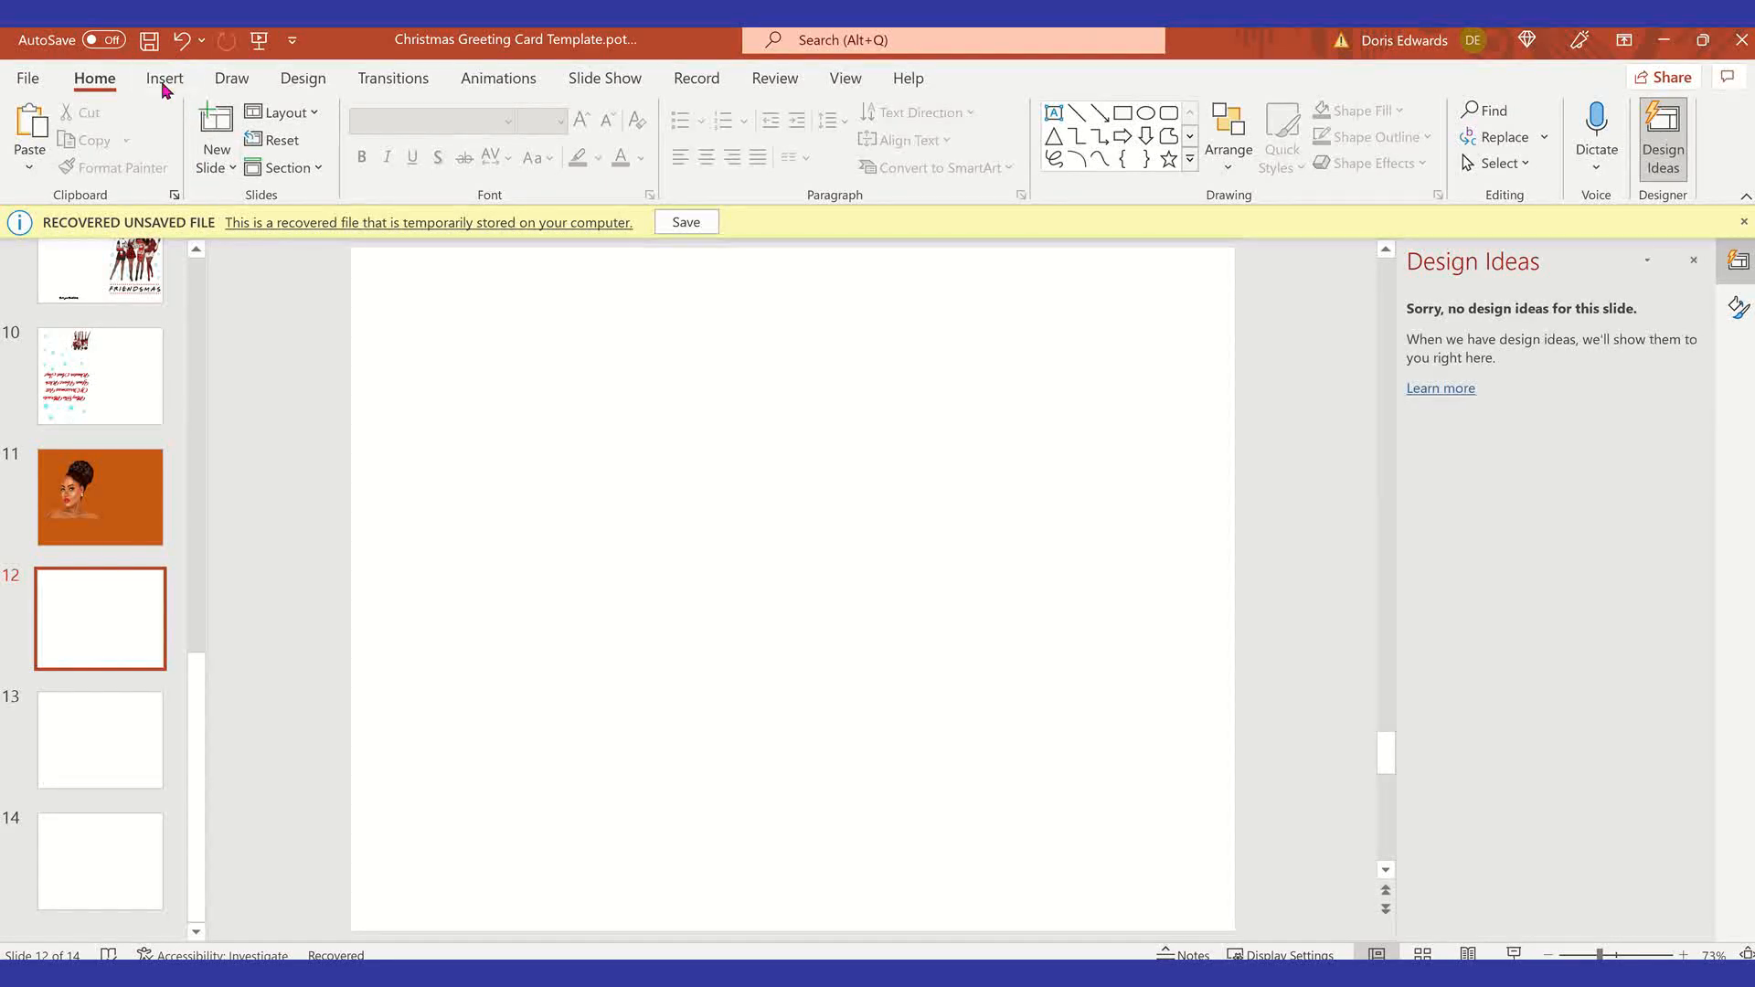
left_click(164, 81)
left_click(168, 167)
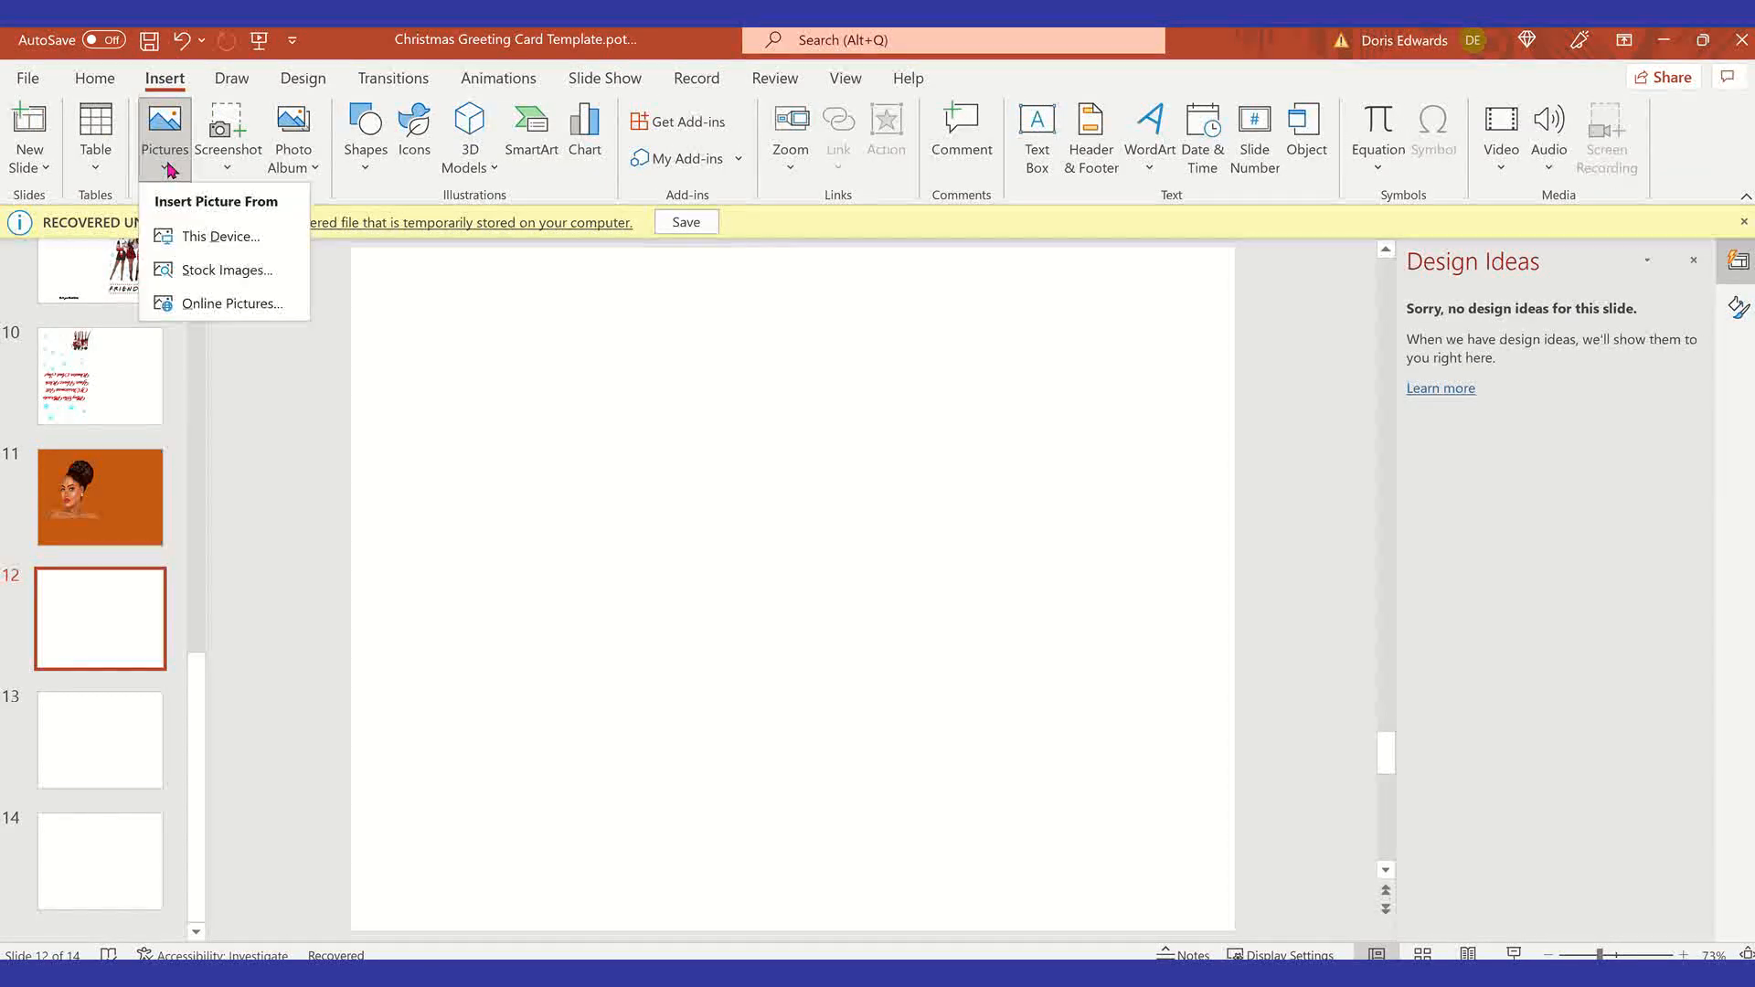
left_click(274, 240)
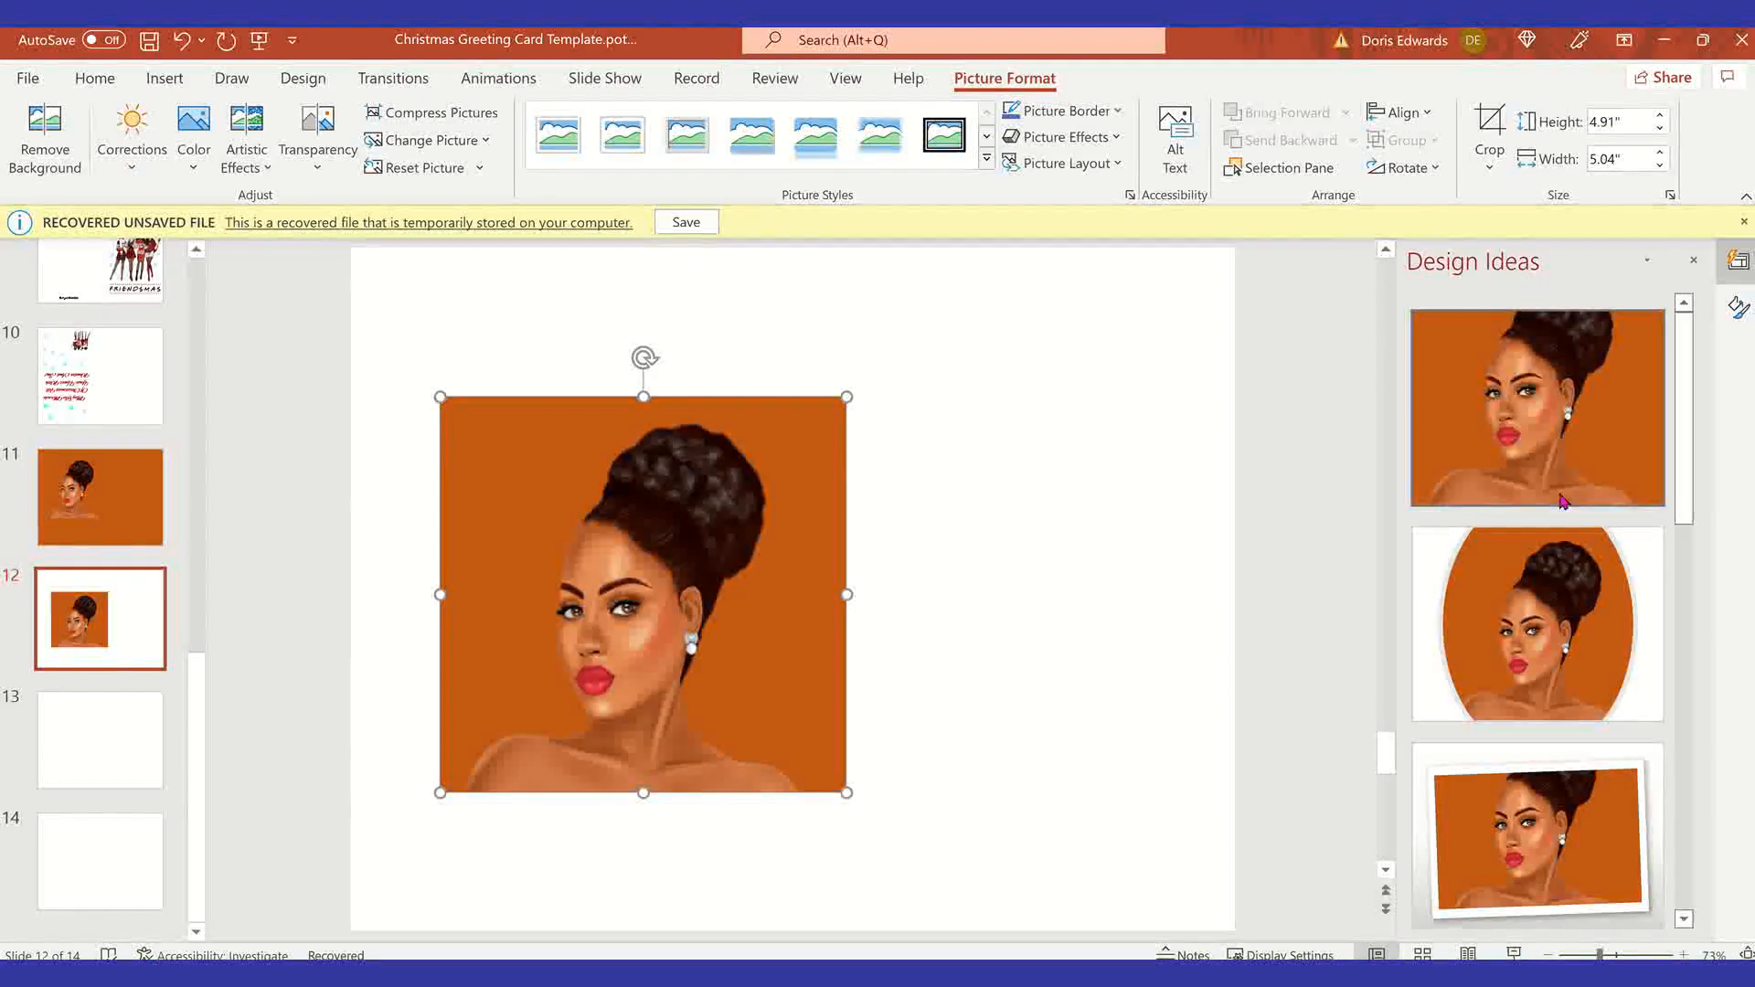
Step: Browse the design ideas for slide 12 and try the full-slide, oval and tilted-frame layouts on the portrait
scroll(1550, 503, "down", 2)
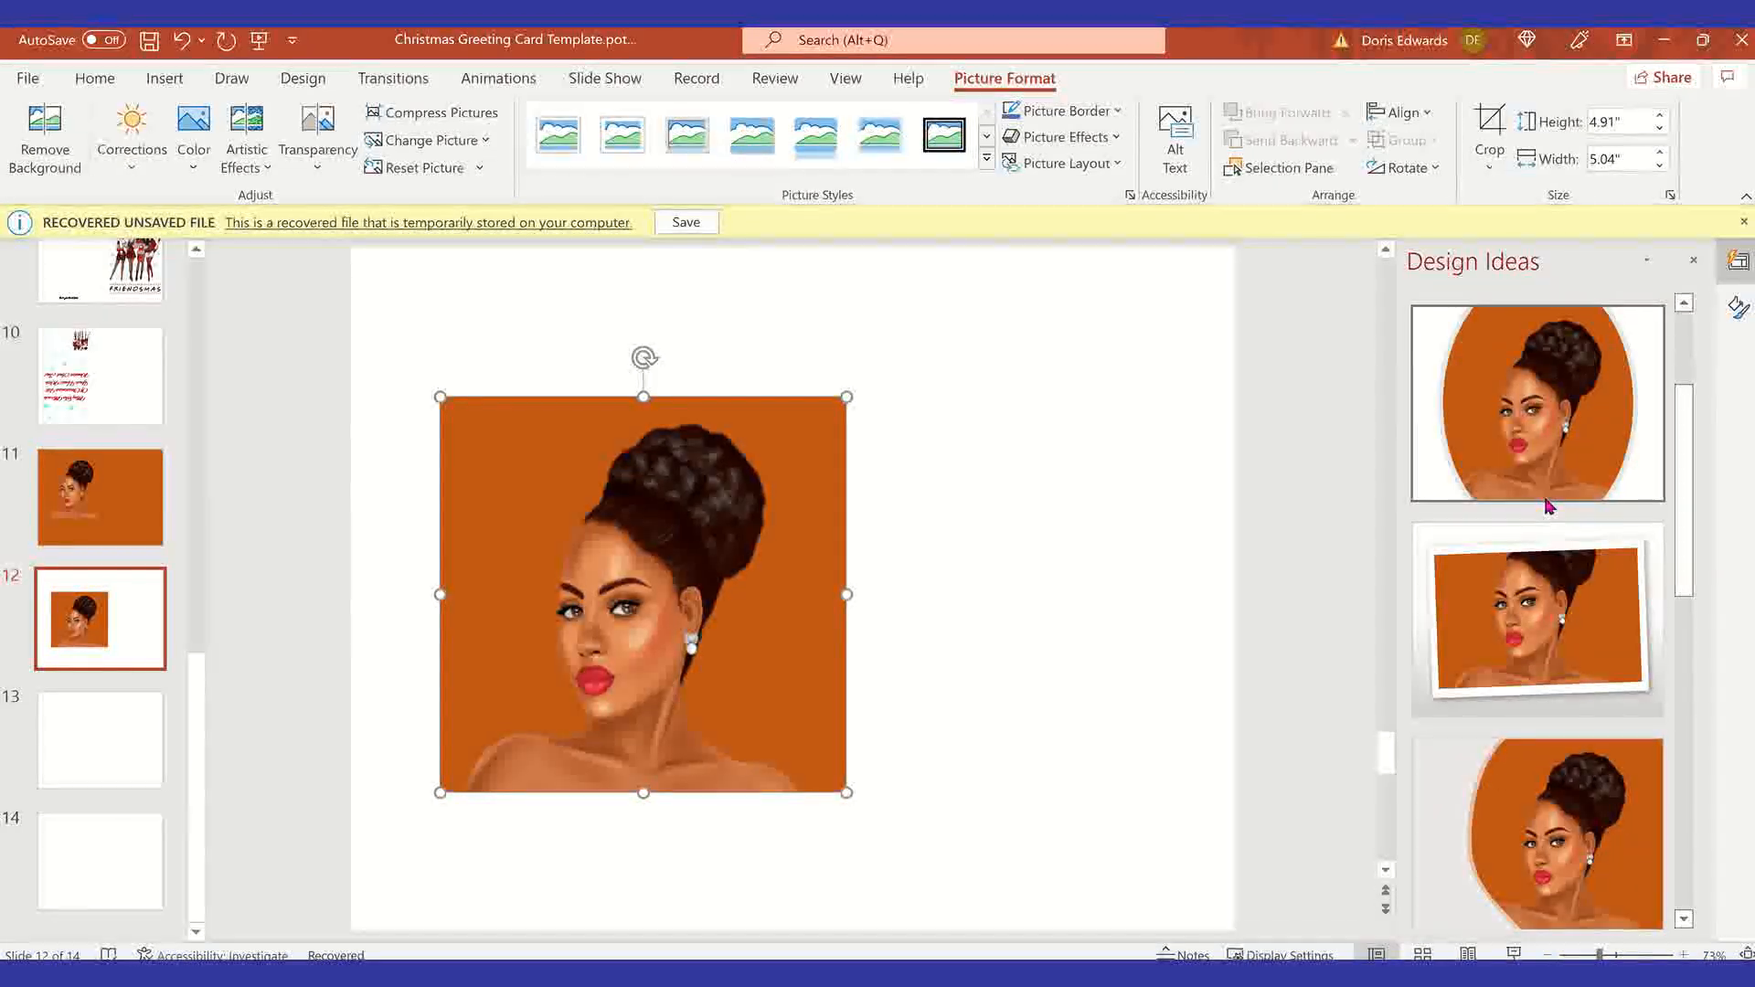
scroll(1547, 506, "down", 3)
scroll(1544, 510, "down", 3)
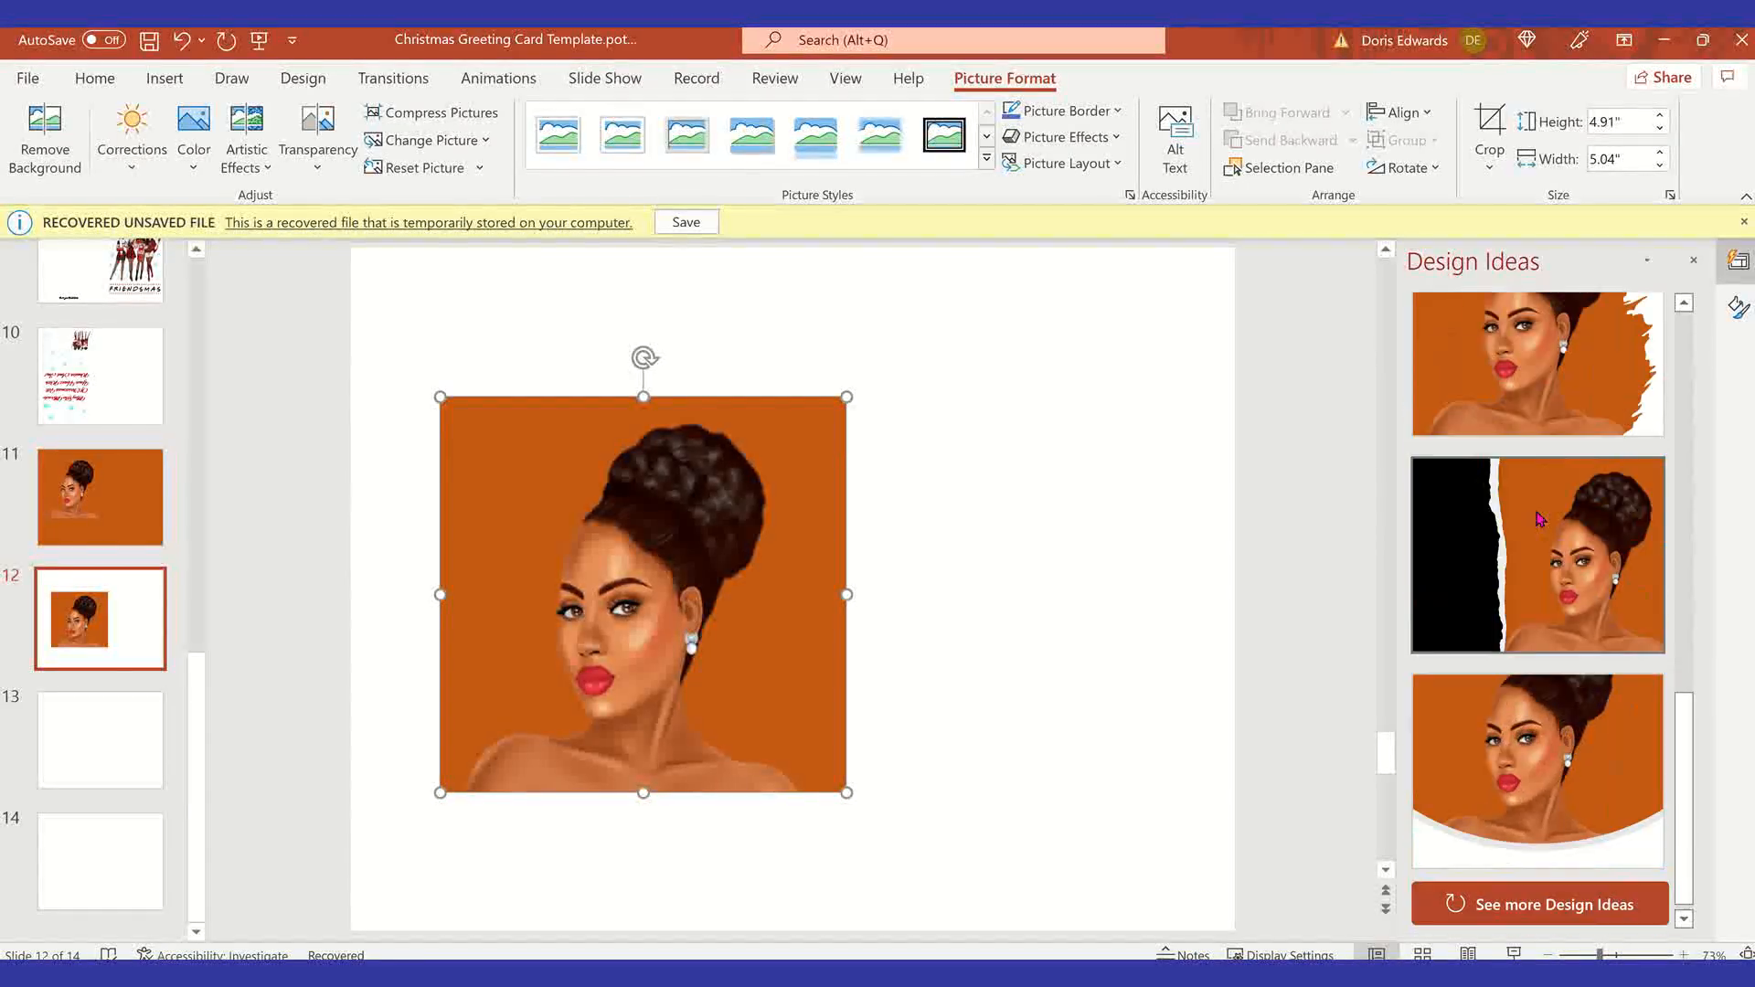
scroll(1539, 518, "up", 8)
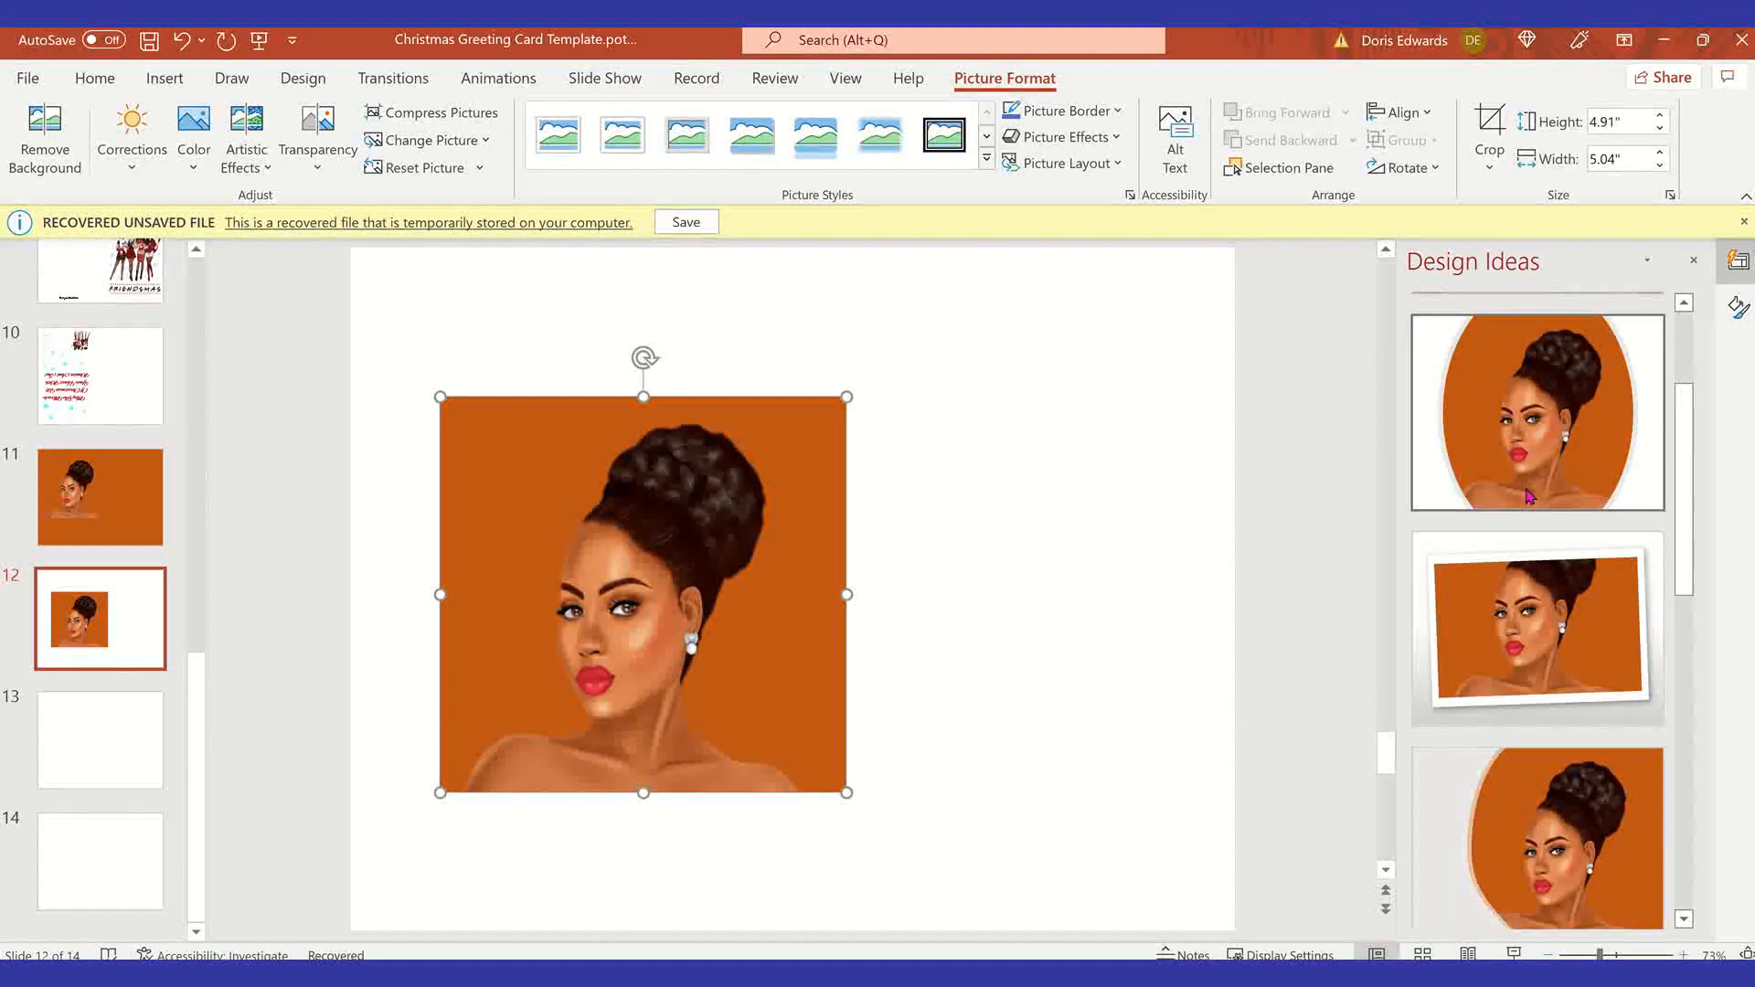
left_click(1561, 384)
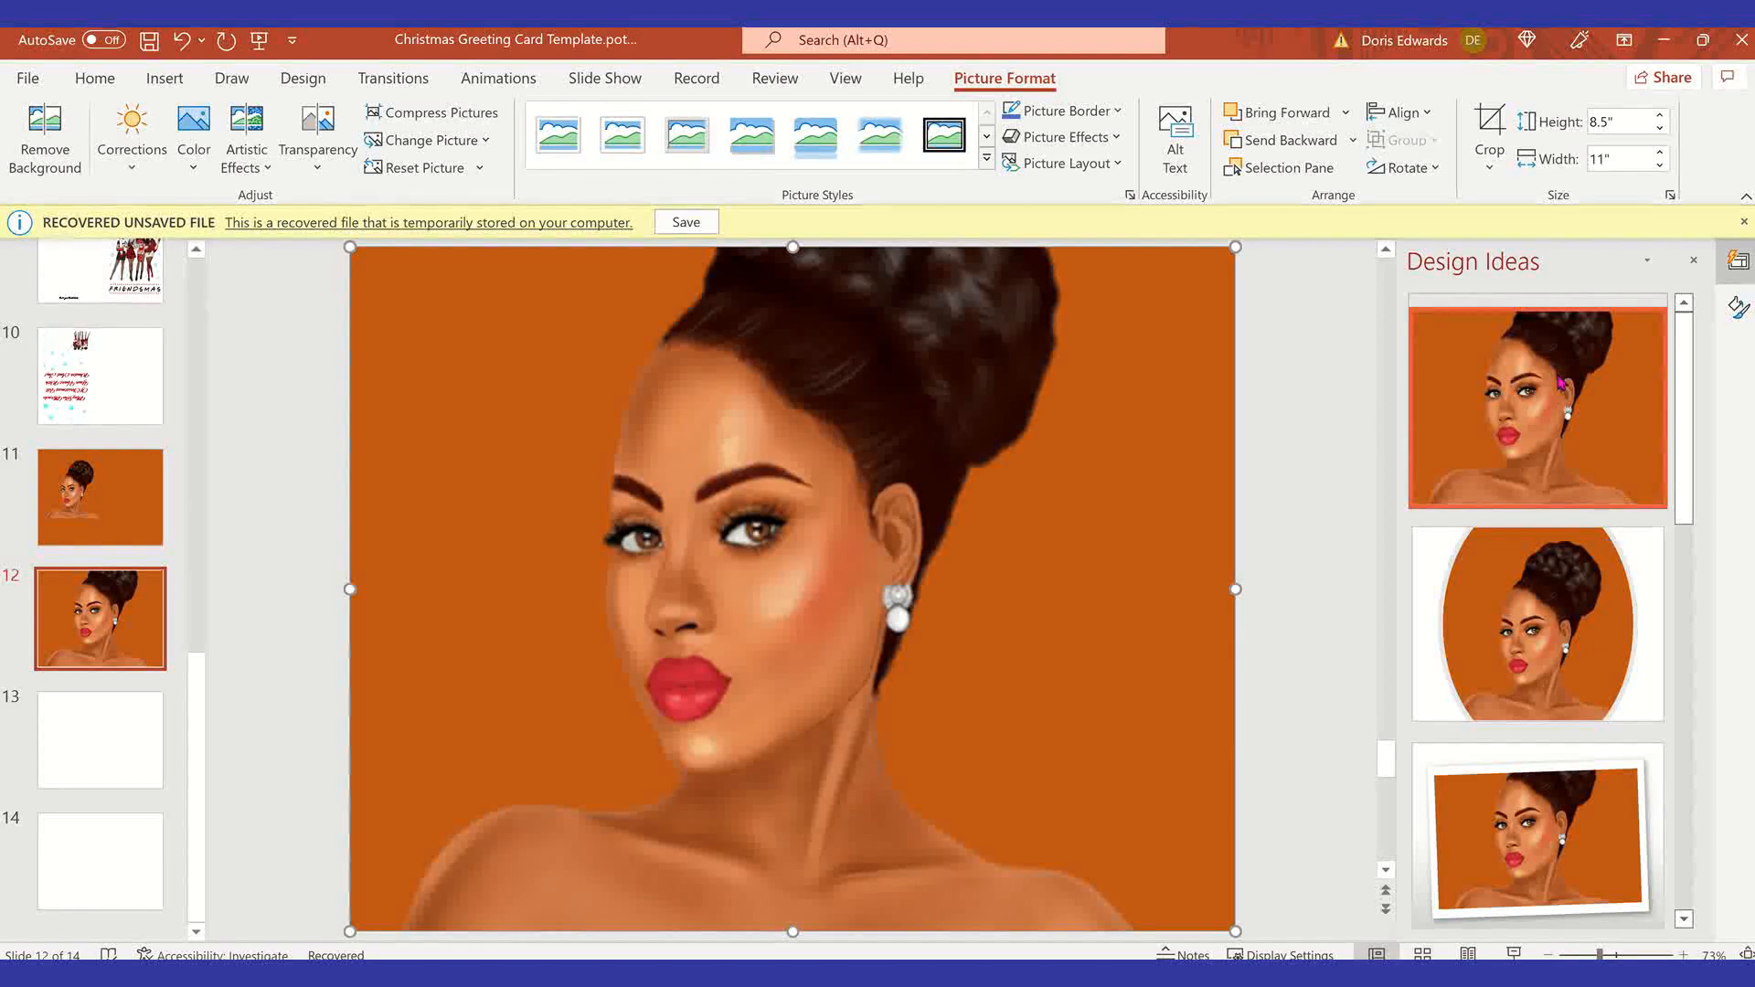
left_click(1531, 631)
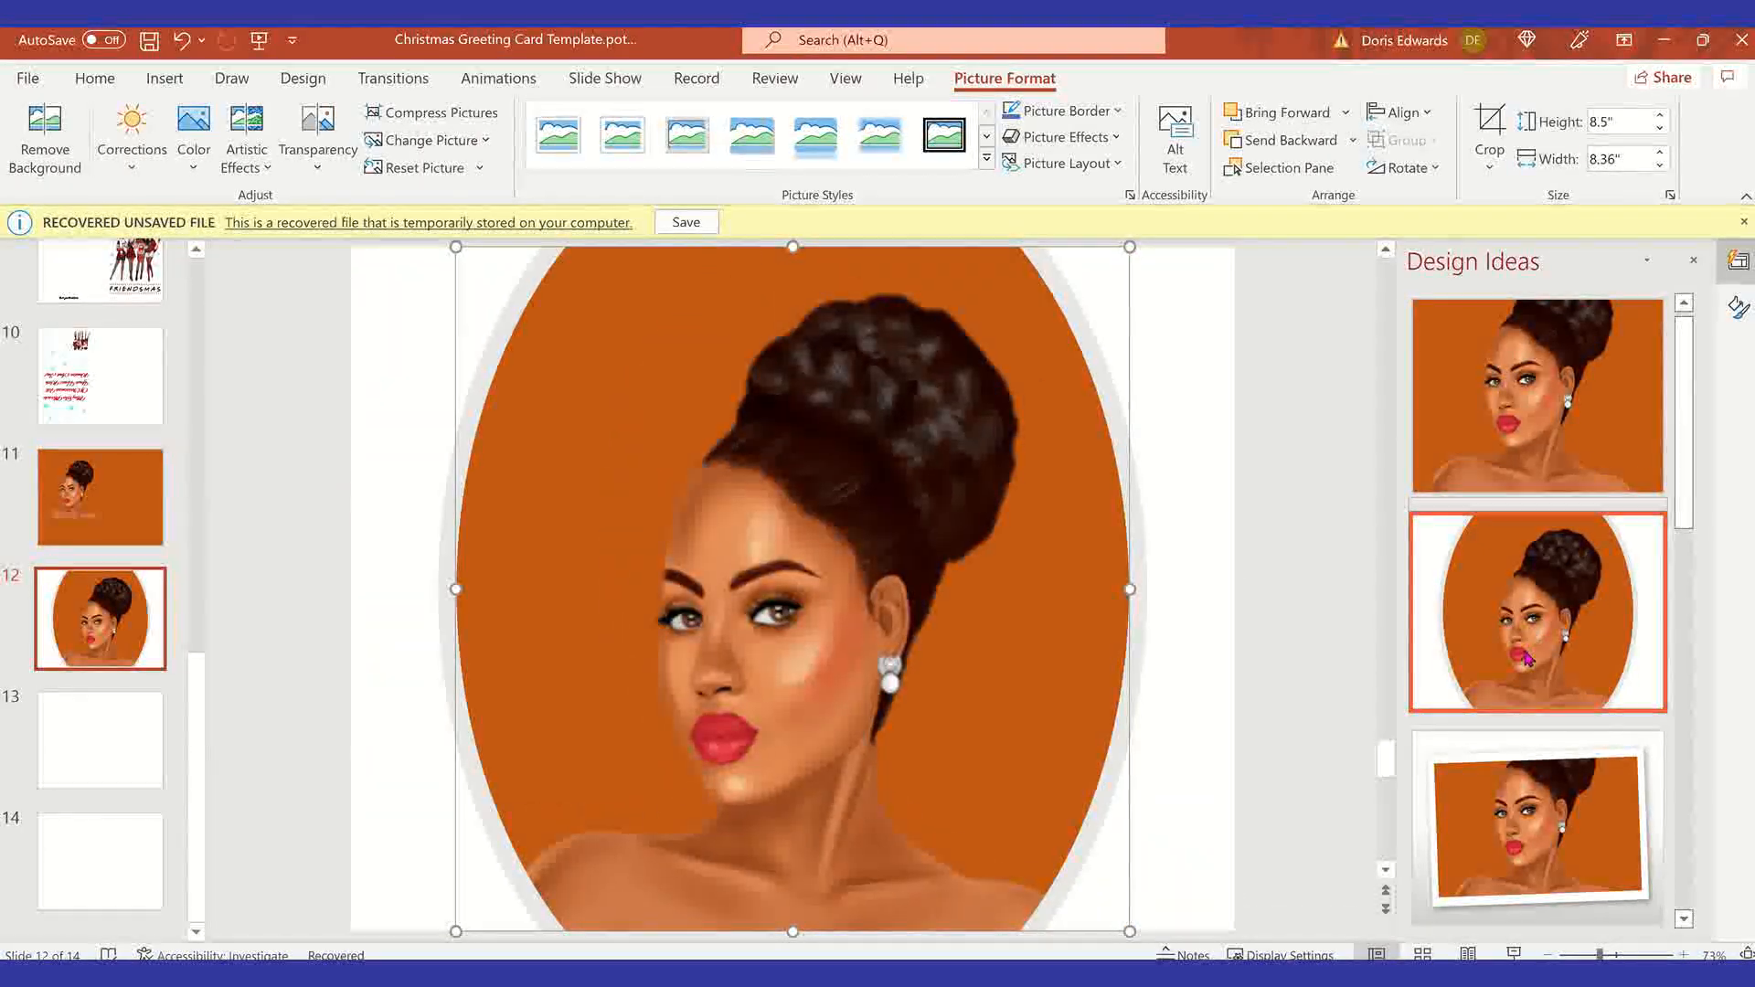
left_click(1544, 802)
scroll(1543, 803, "down", 3)
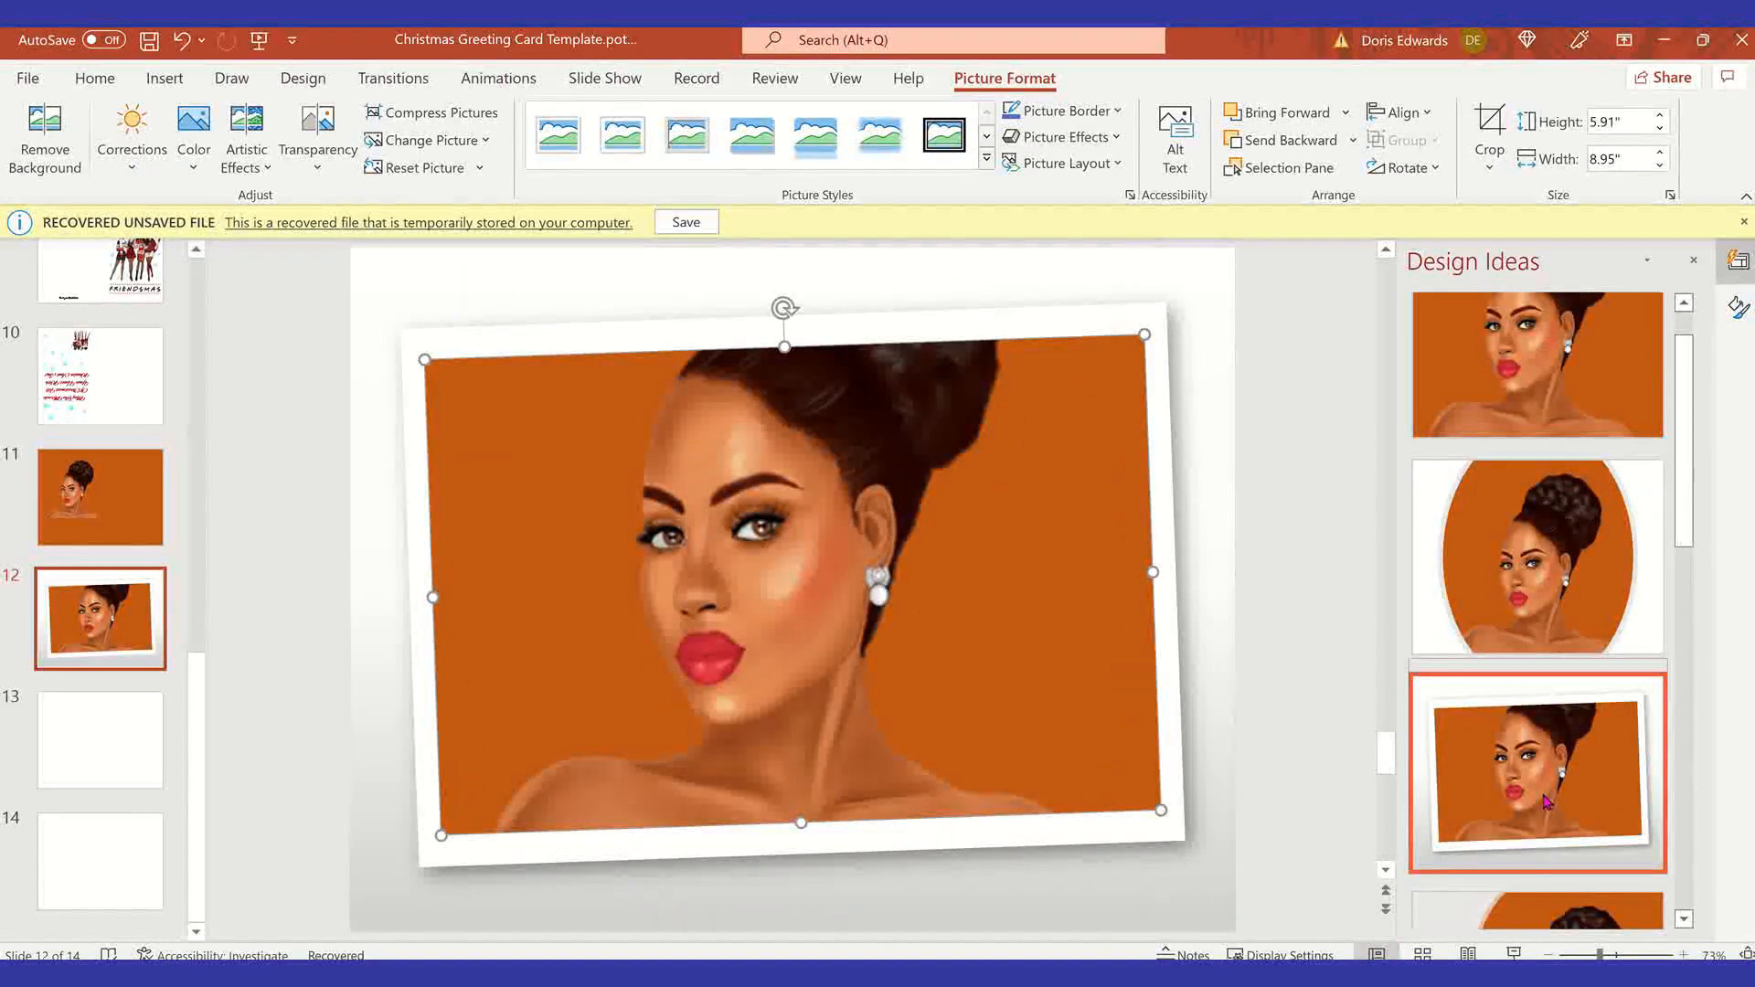
Step: Try the curved-side, centered square, ragged-edge, torn-paper and curved-bottom design ideas on the portrait slide
left_click(1598, 675)
scroll(1572, 731, "down", 2)
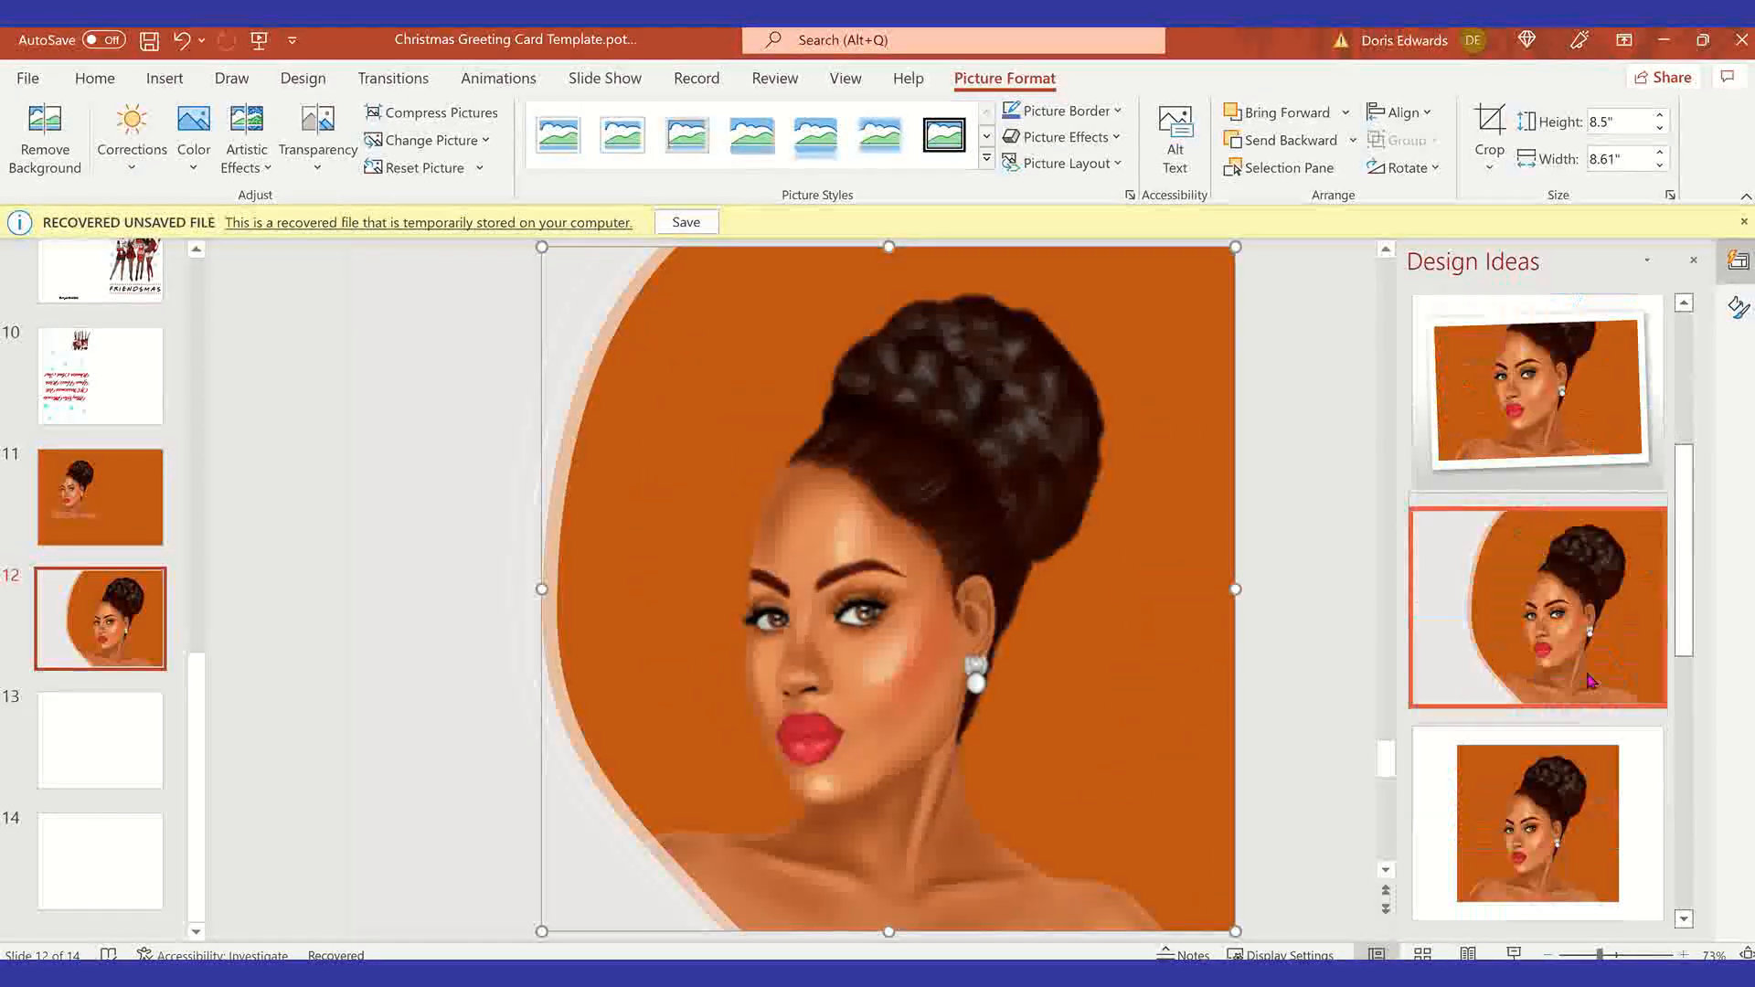
left_click(1543, 792)
scroll(1542, 785, "down", 2)
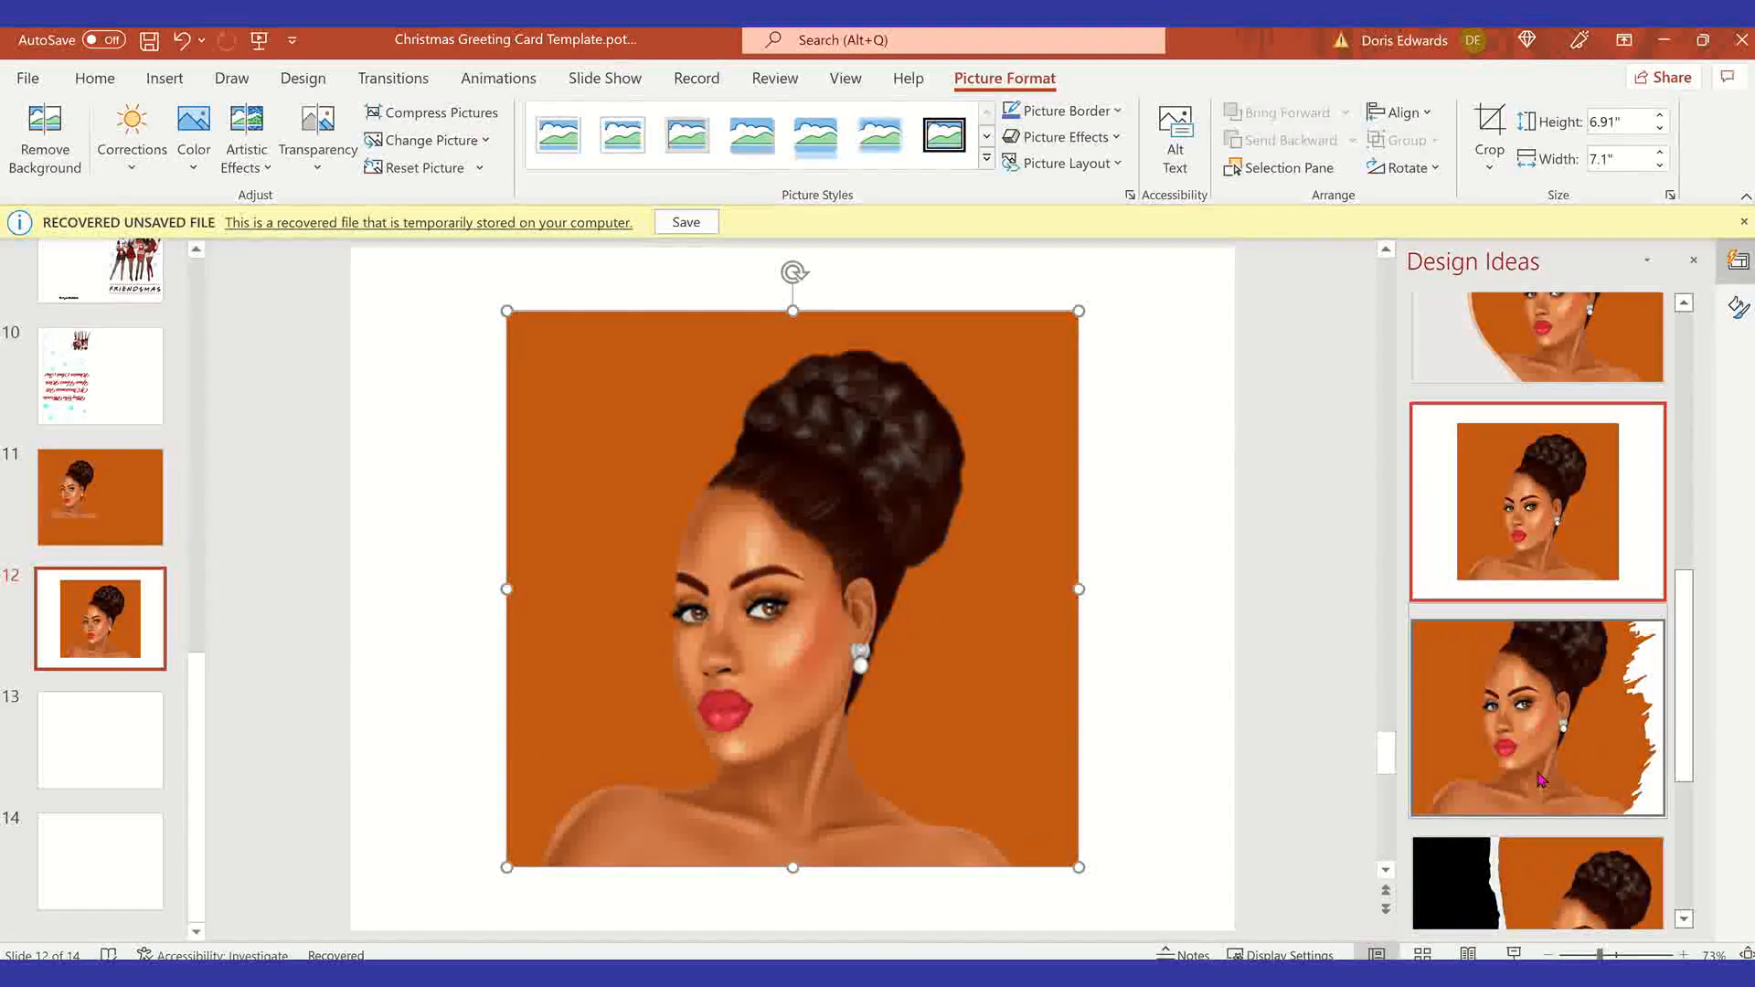
left_click(1581, 727)
scroll(1573, 731, "down", 1)
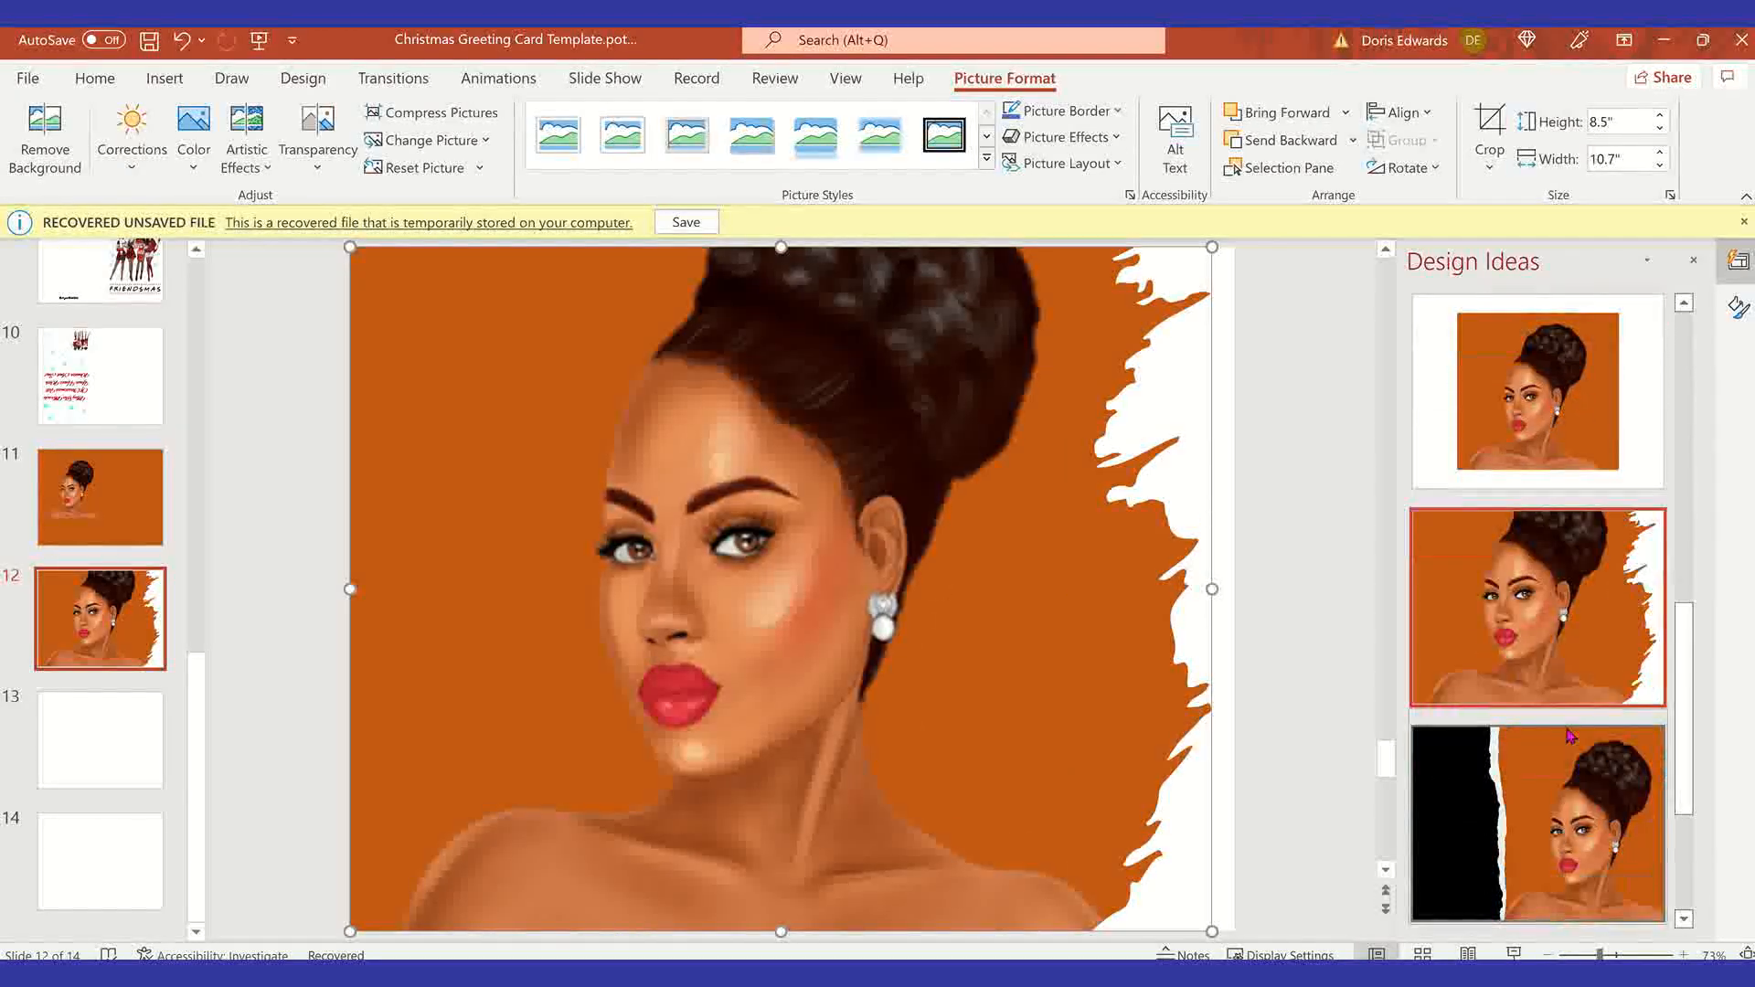
left_click(1527, 812)
scroll(1529, 828, "down", 2)
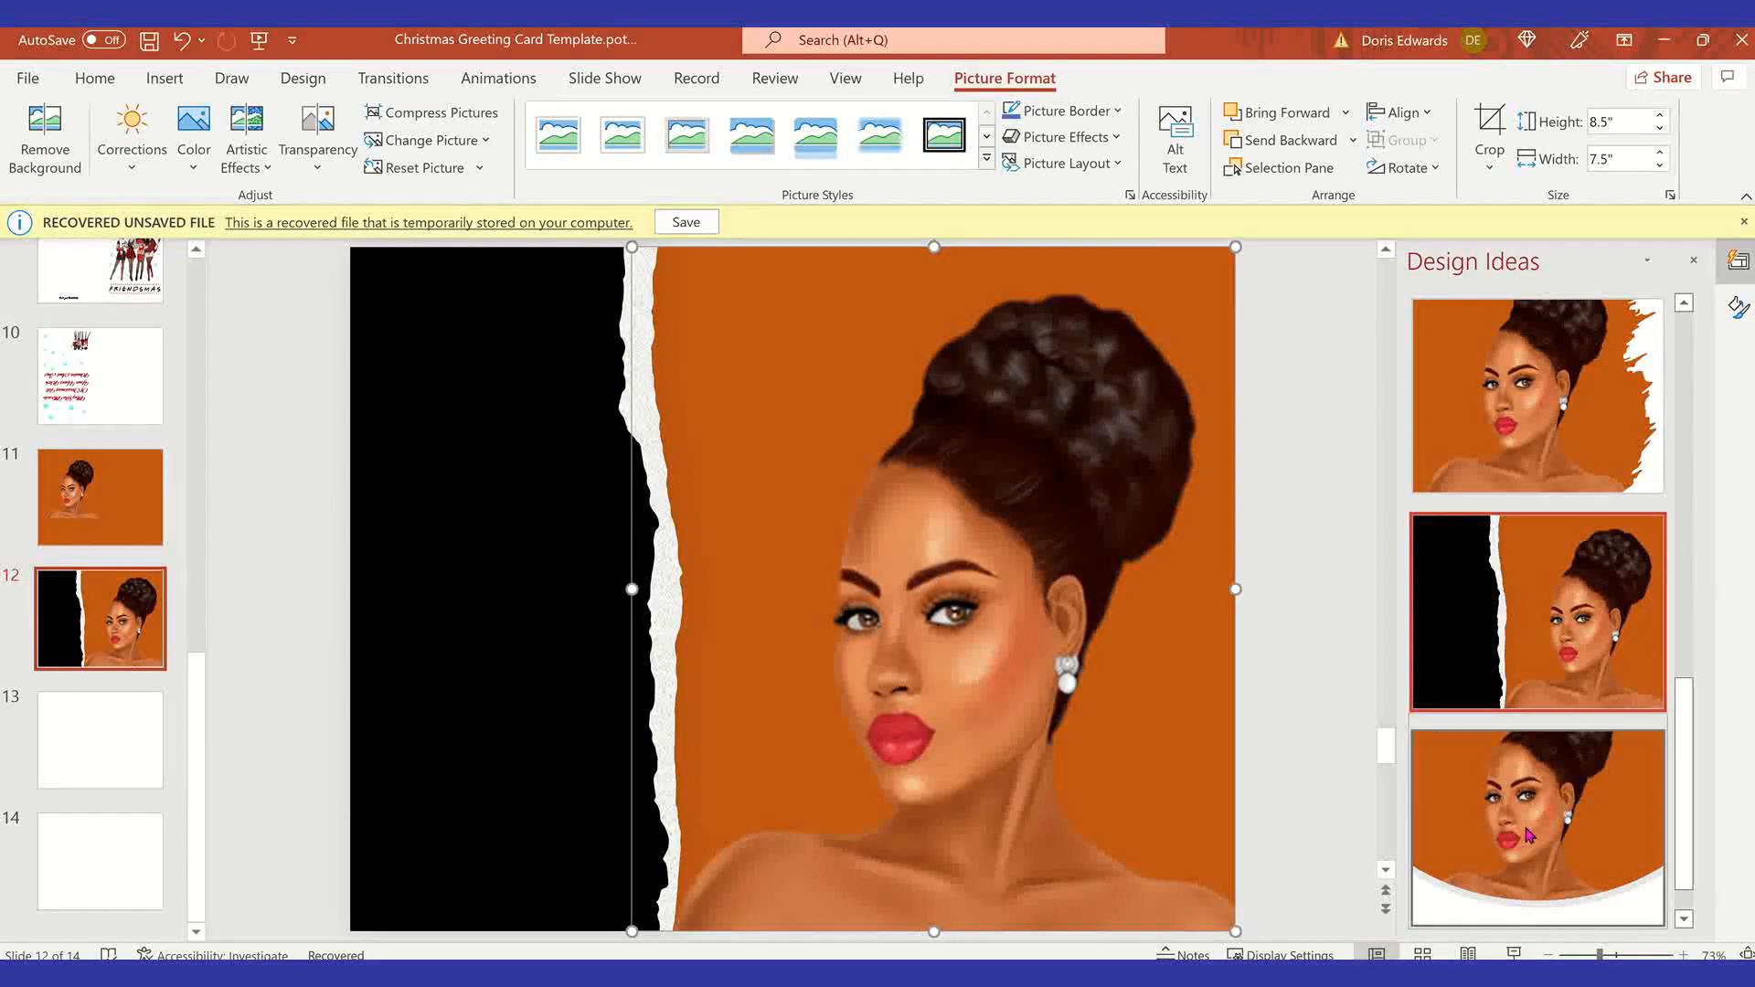
left_click(1530, 833)
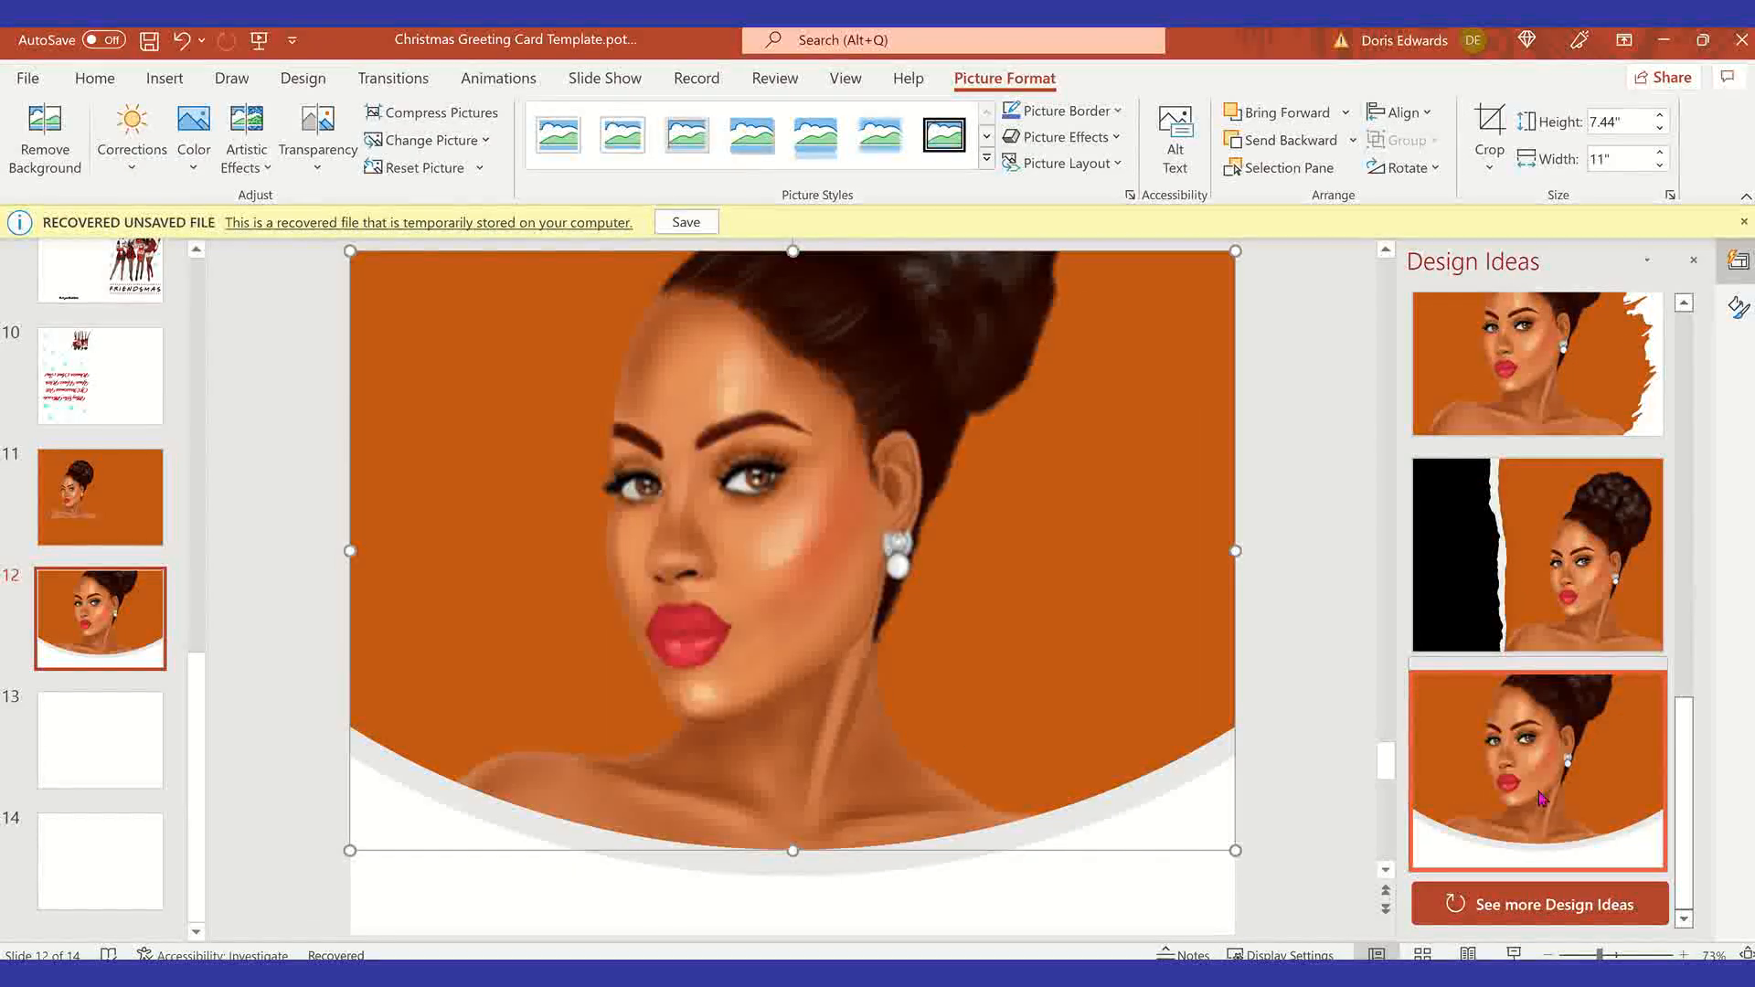
scroll(1540, 822, "down", 1)
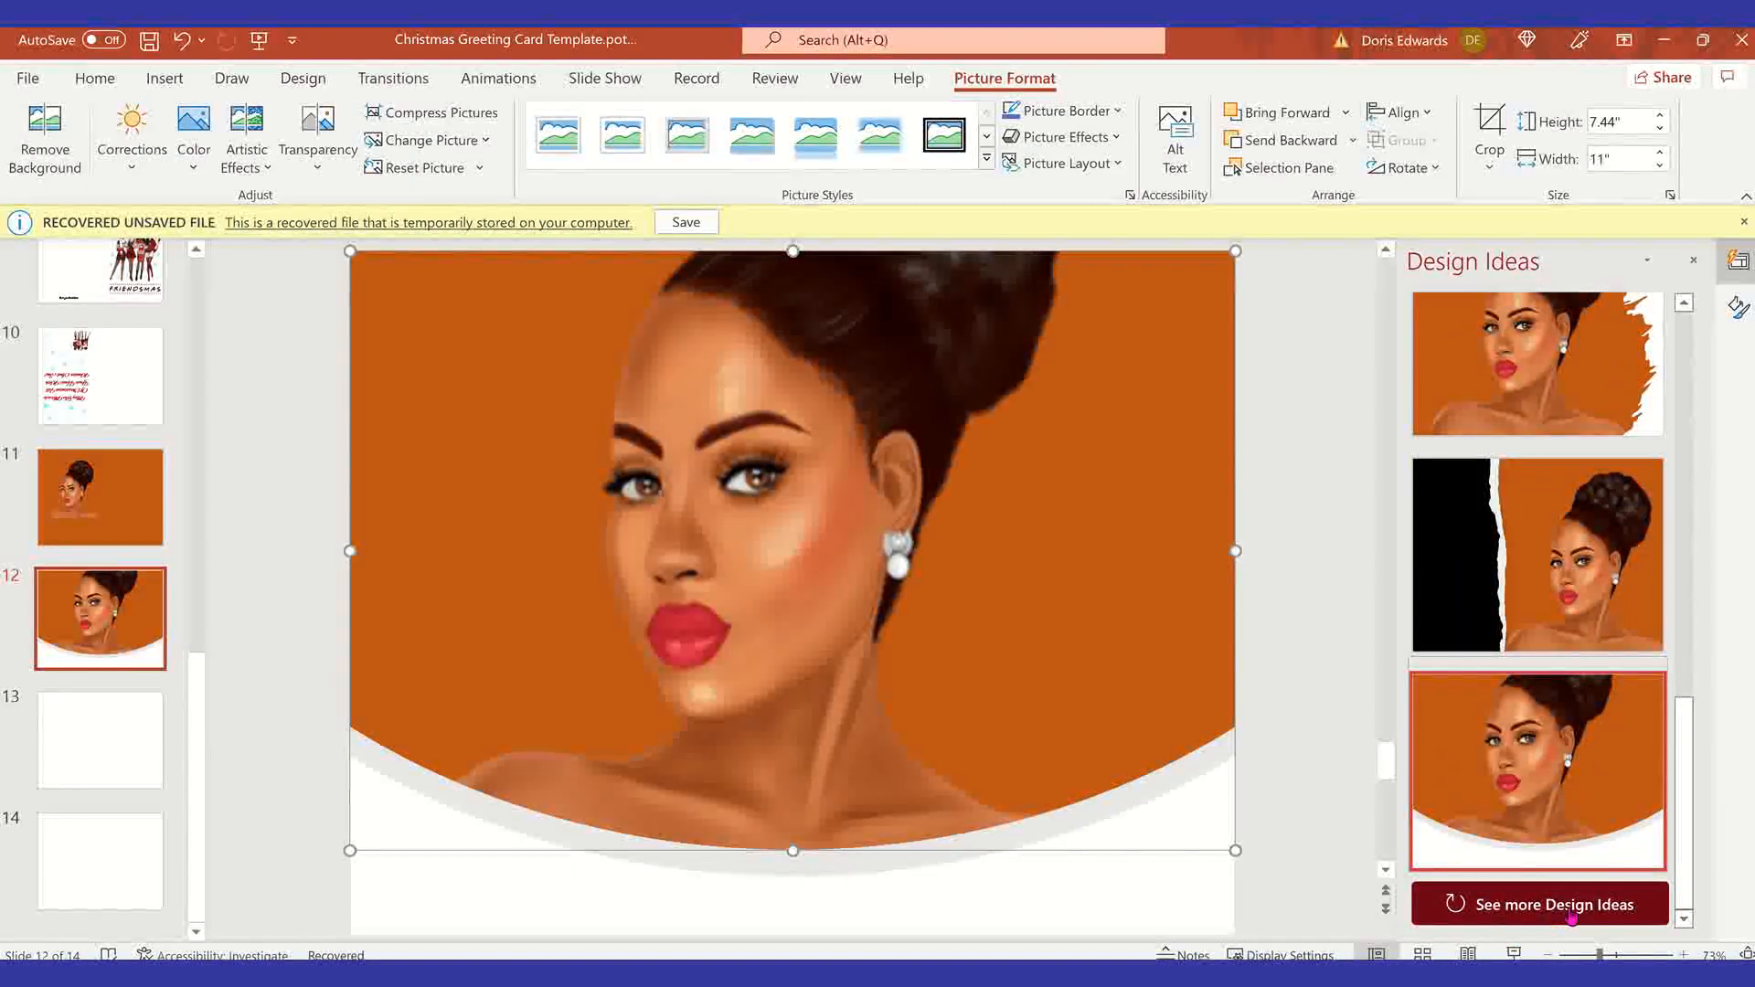
Step: Apply the torn-paper design idea with the black panel beside the portrait to slide 12
scroll(1517, 823, "up", 4)
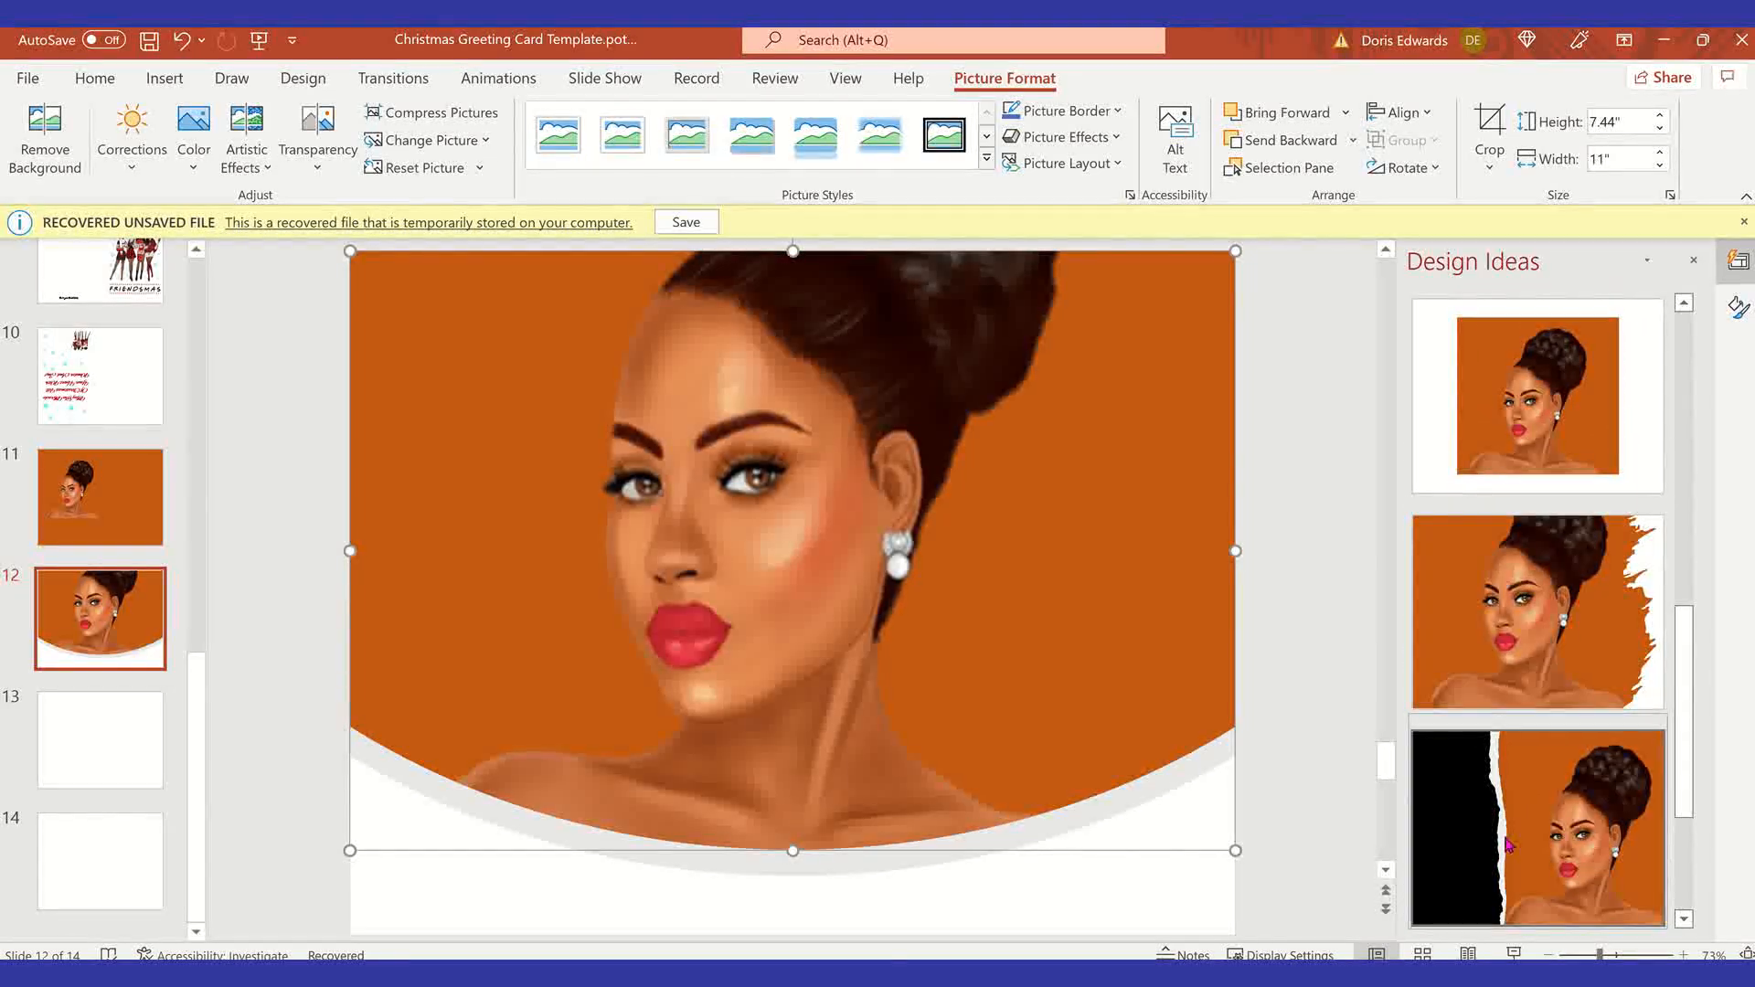
left_click(1508, 845)
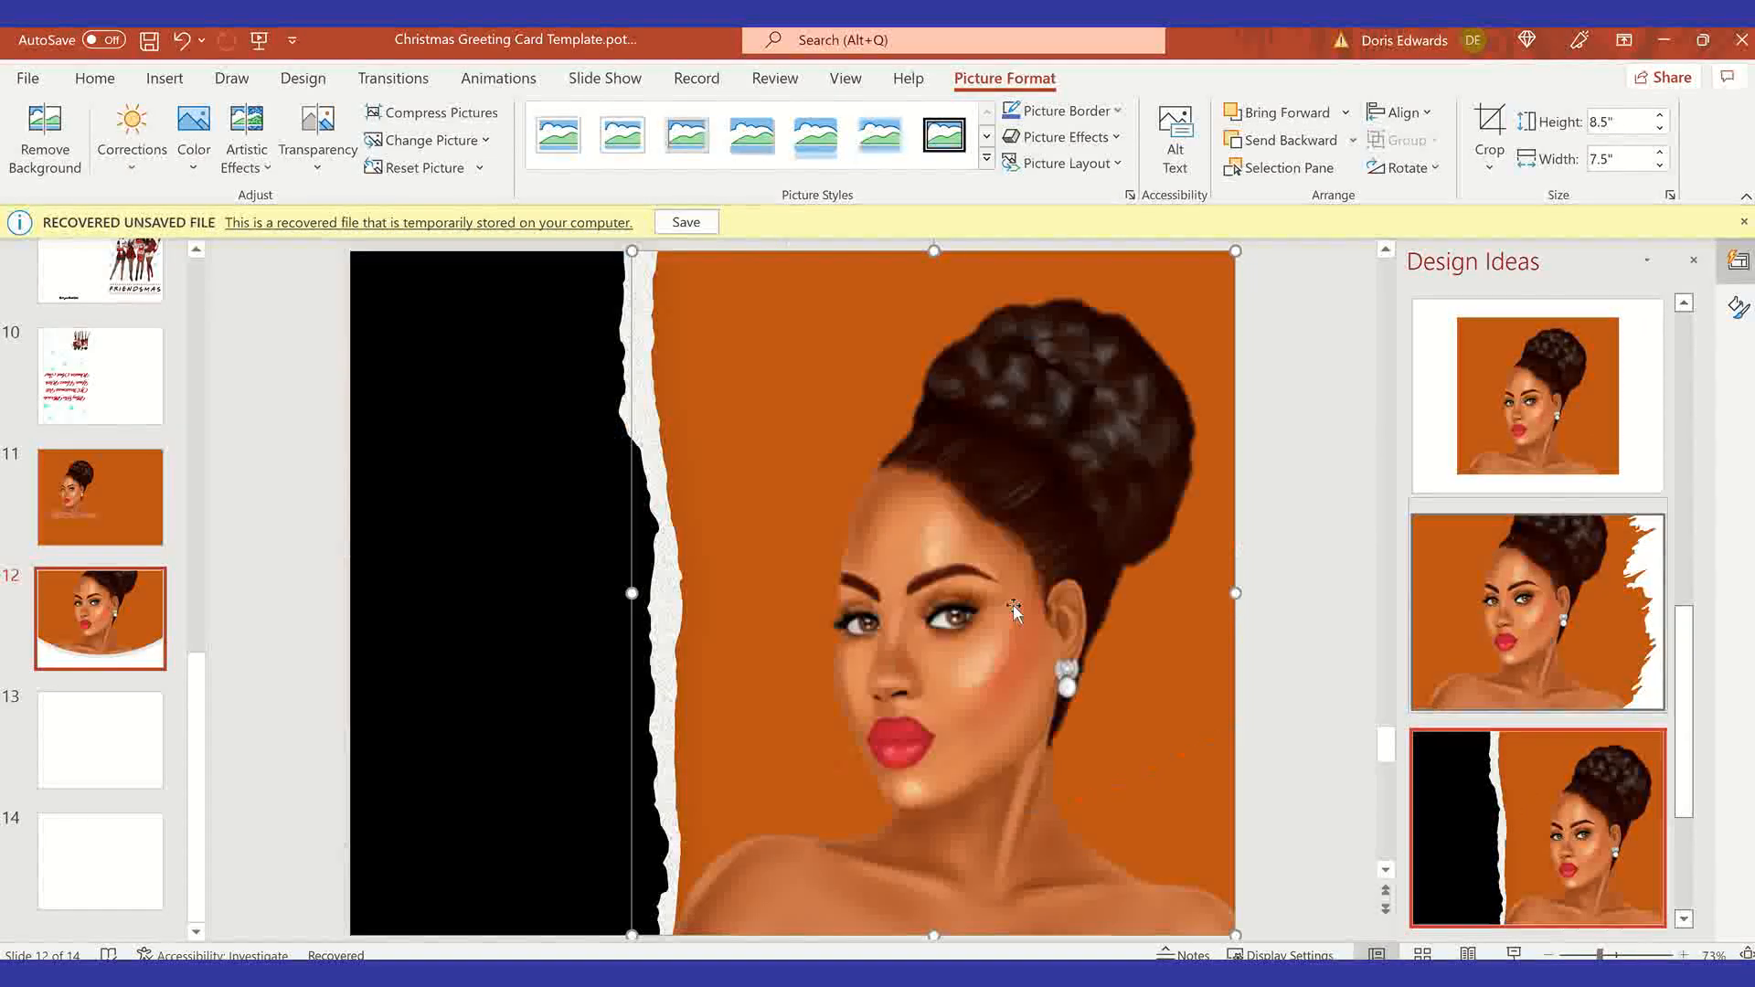
left_click(285, 463)
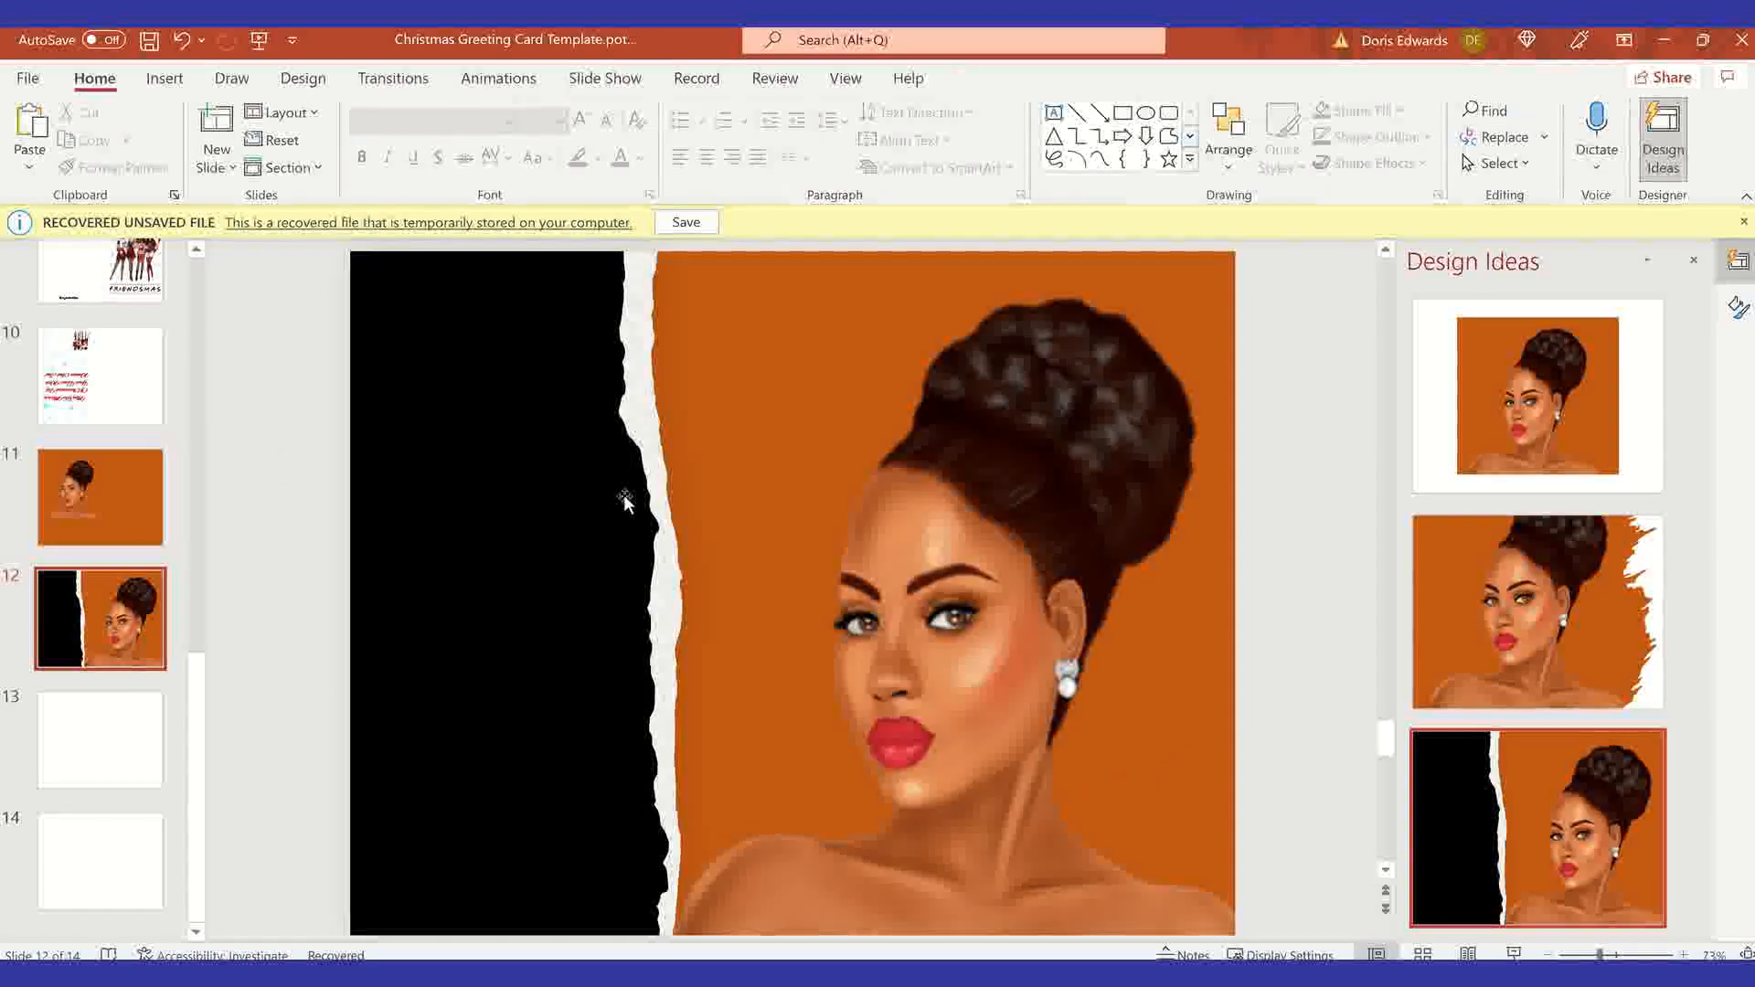
Step: Add a text box on the black panel containing "Beauty Is In The Eyes of The Beholder" broken over four lines
left_click(162, 80)
left_click(1039, 155)
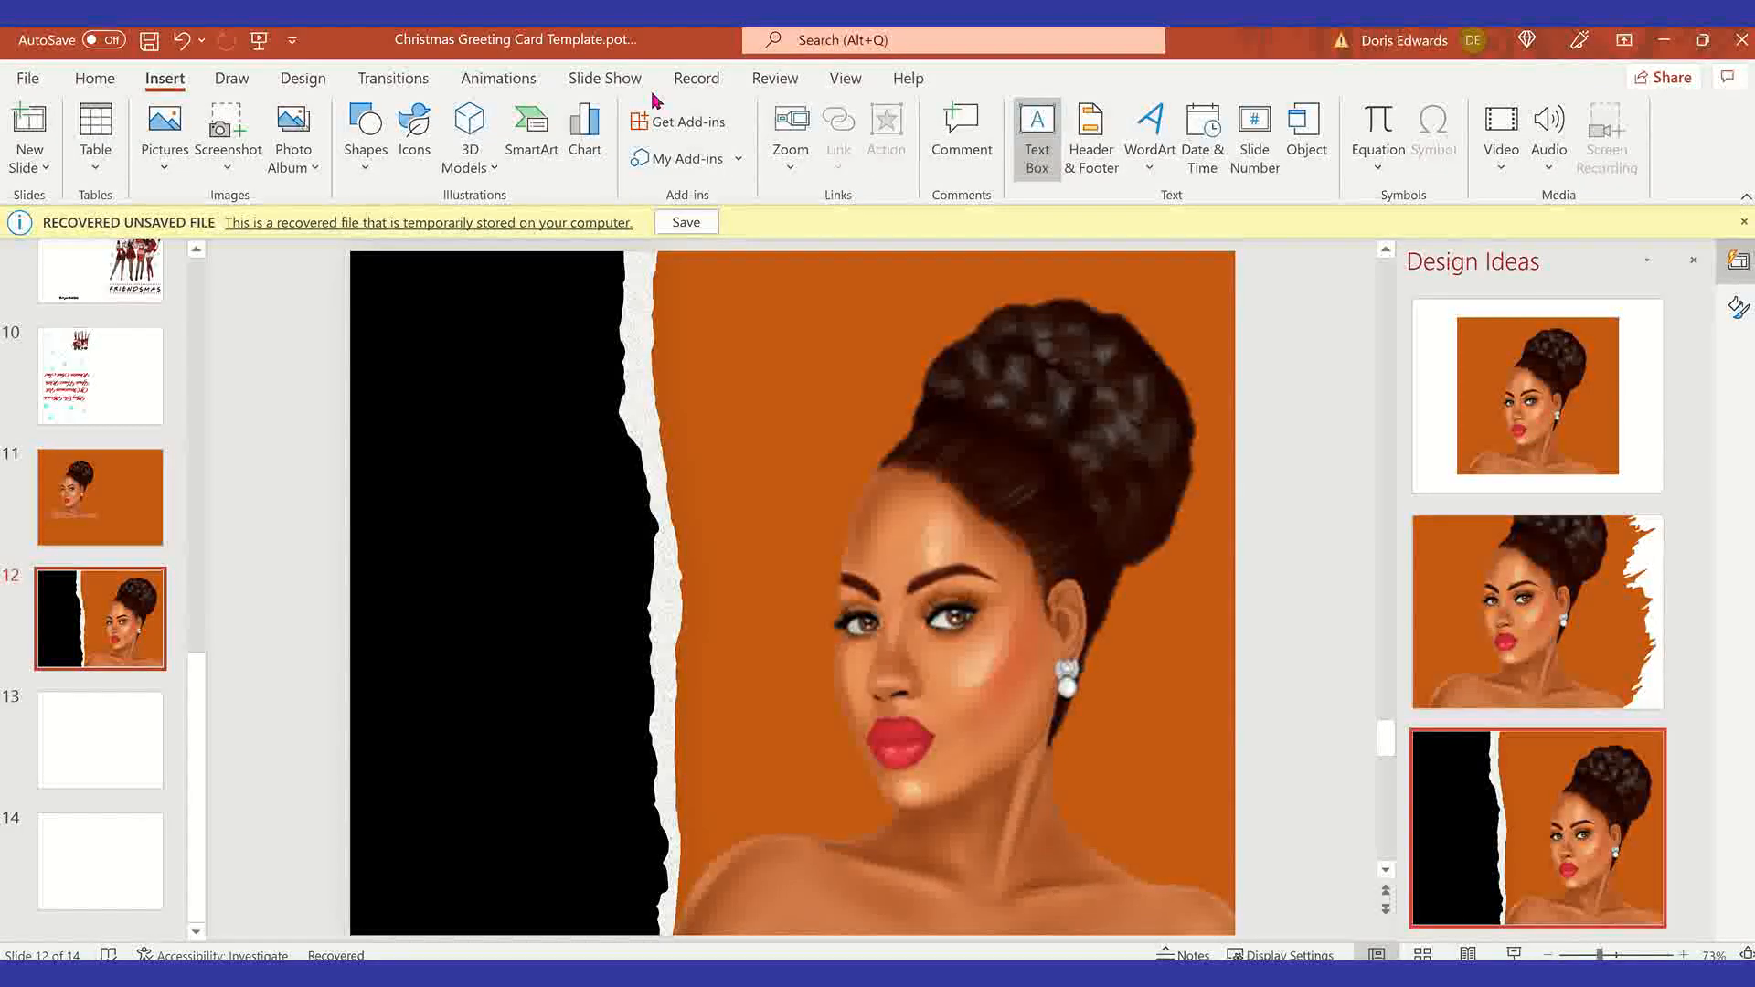
left_click_drag(417, 401, 601, 747)
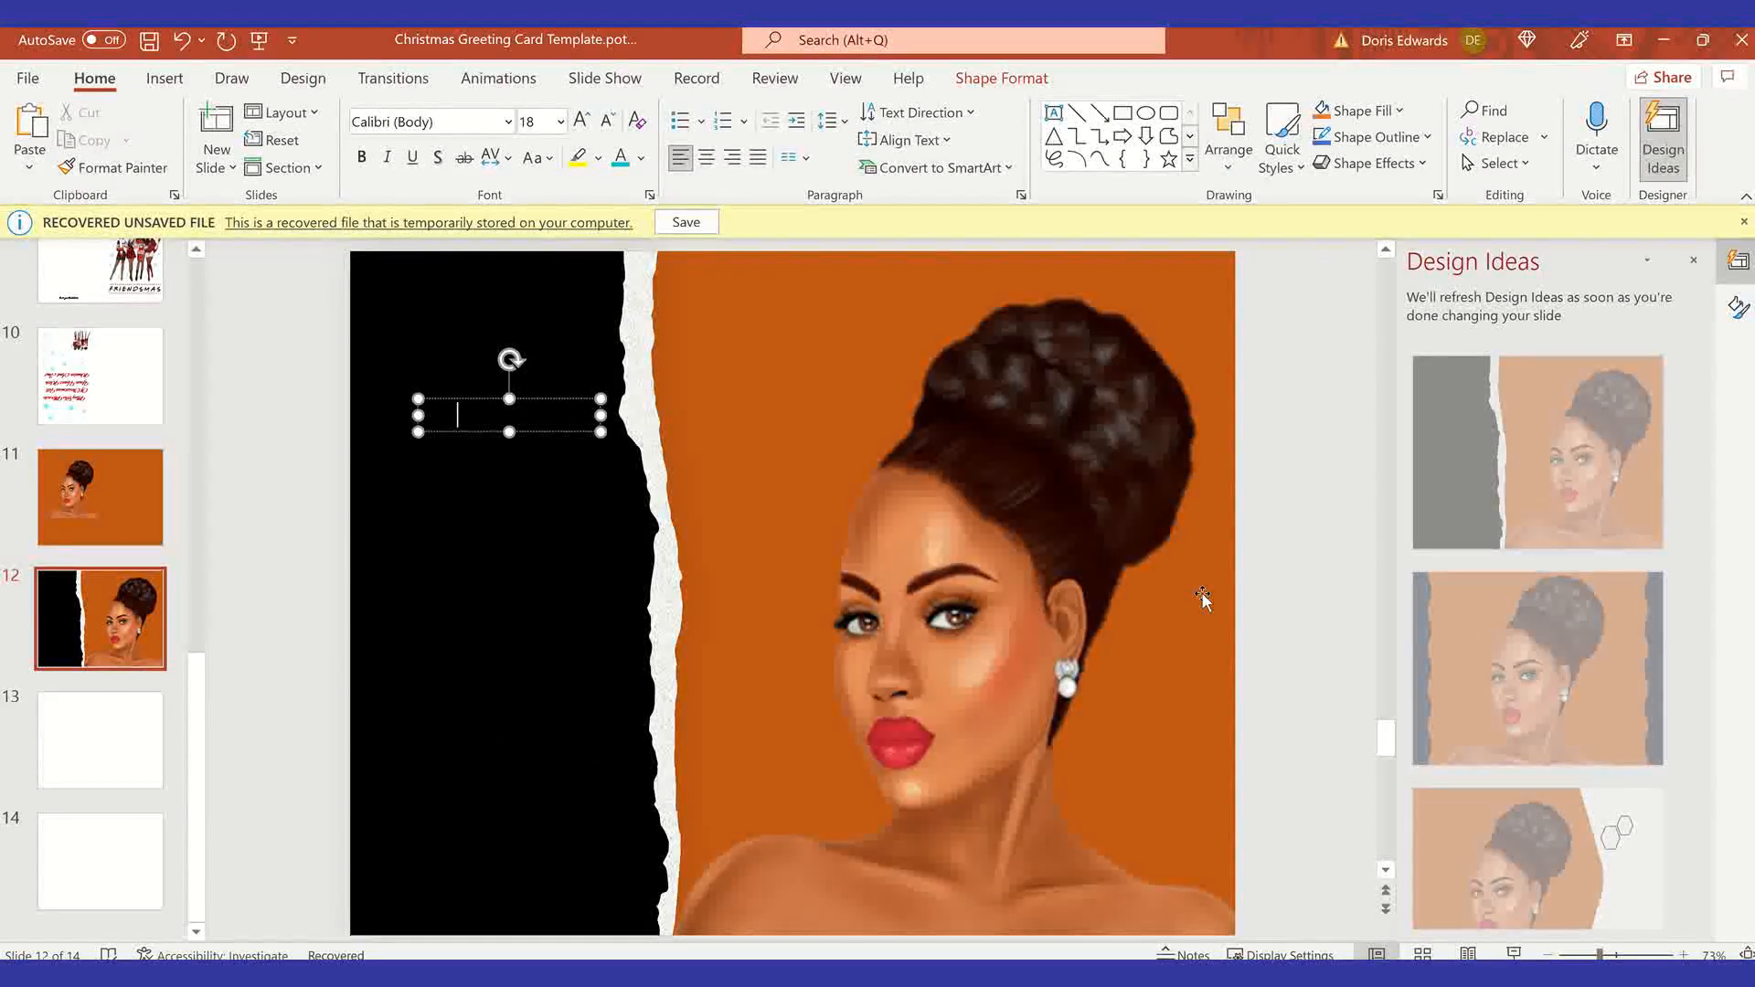
key("Return")
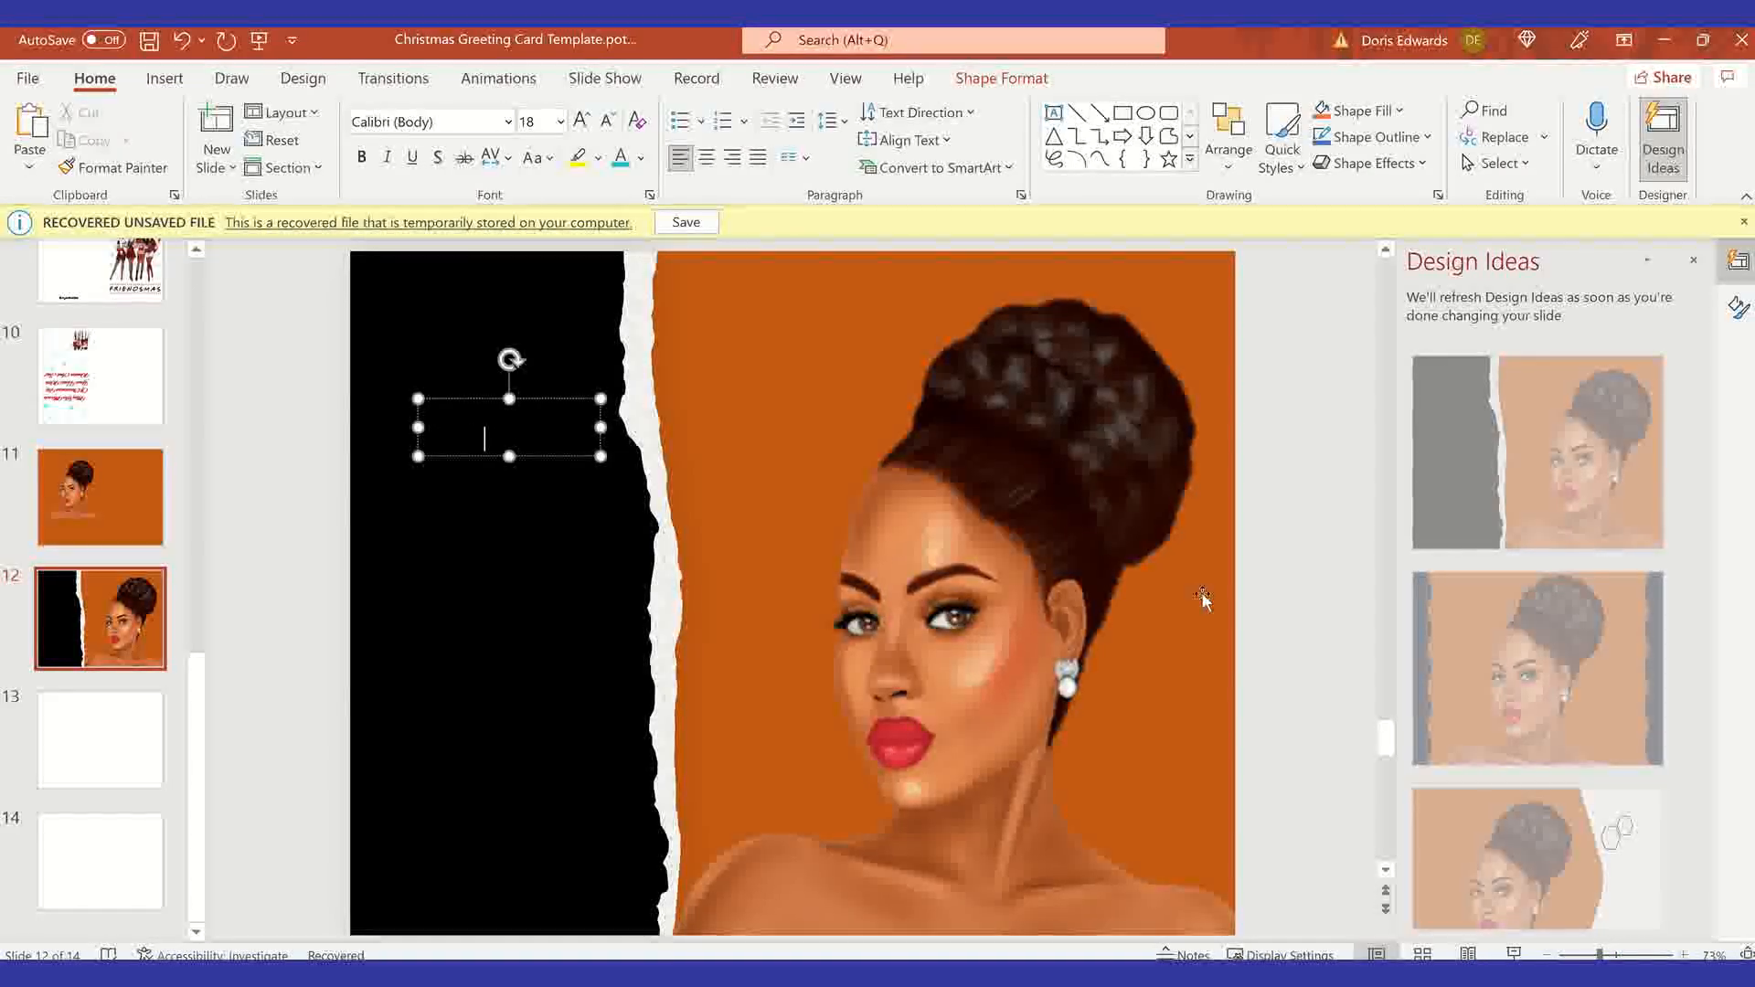
key("Return")
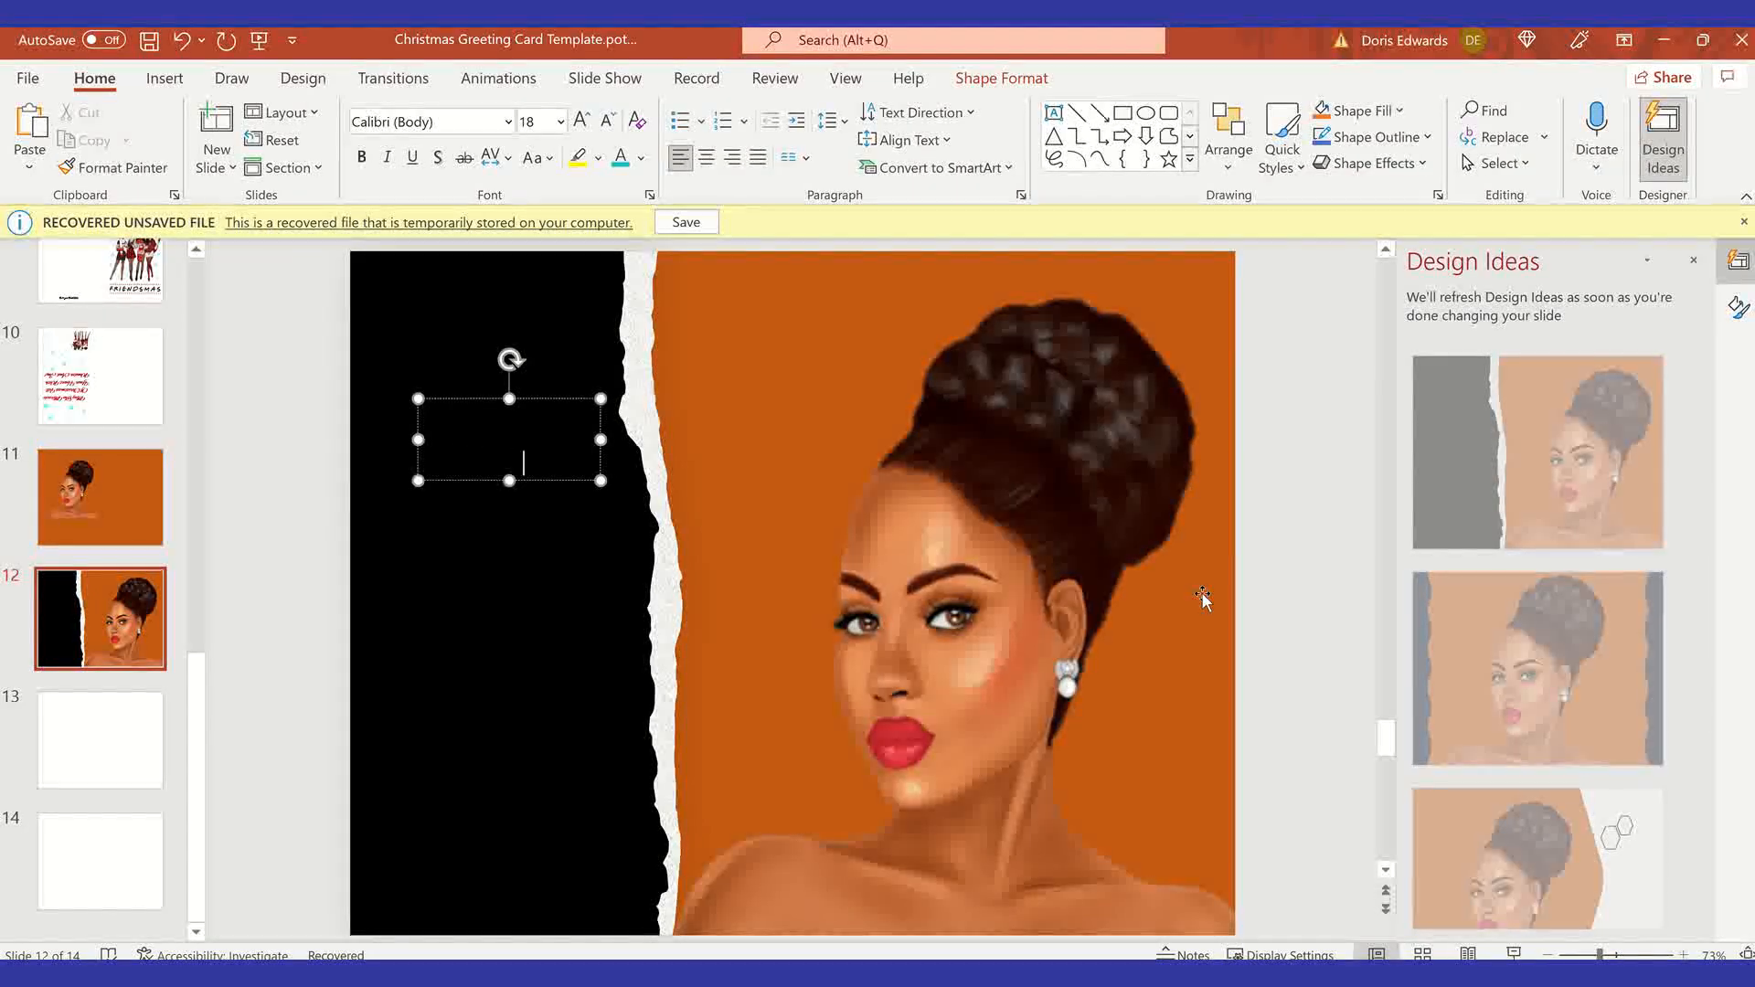
key("Return")
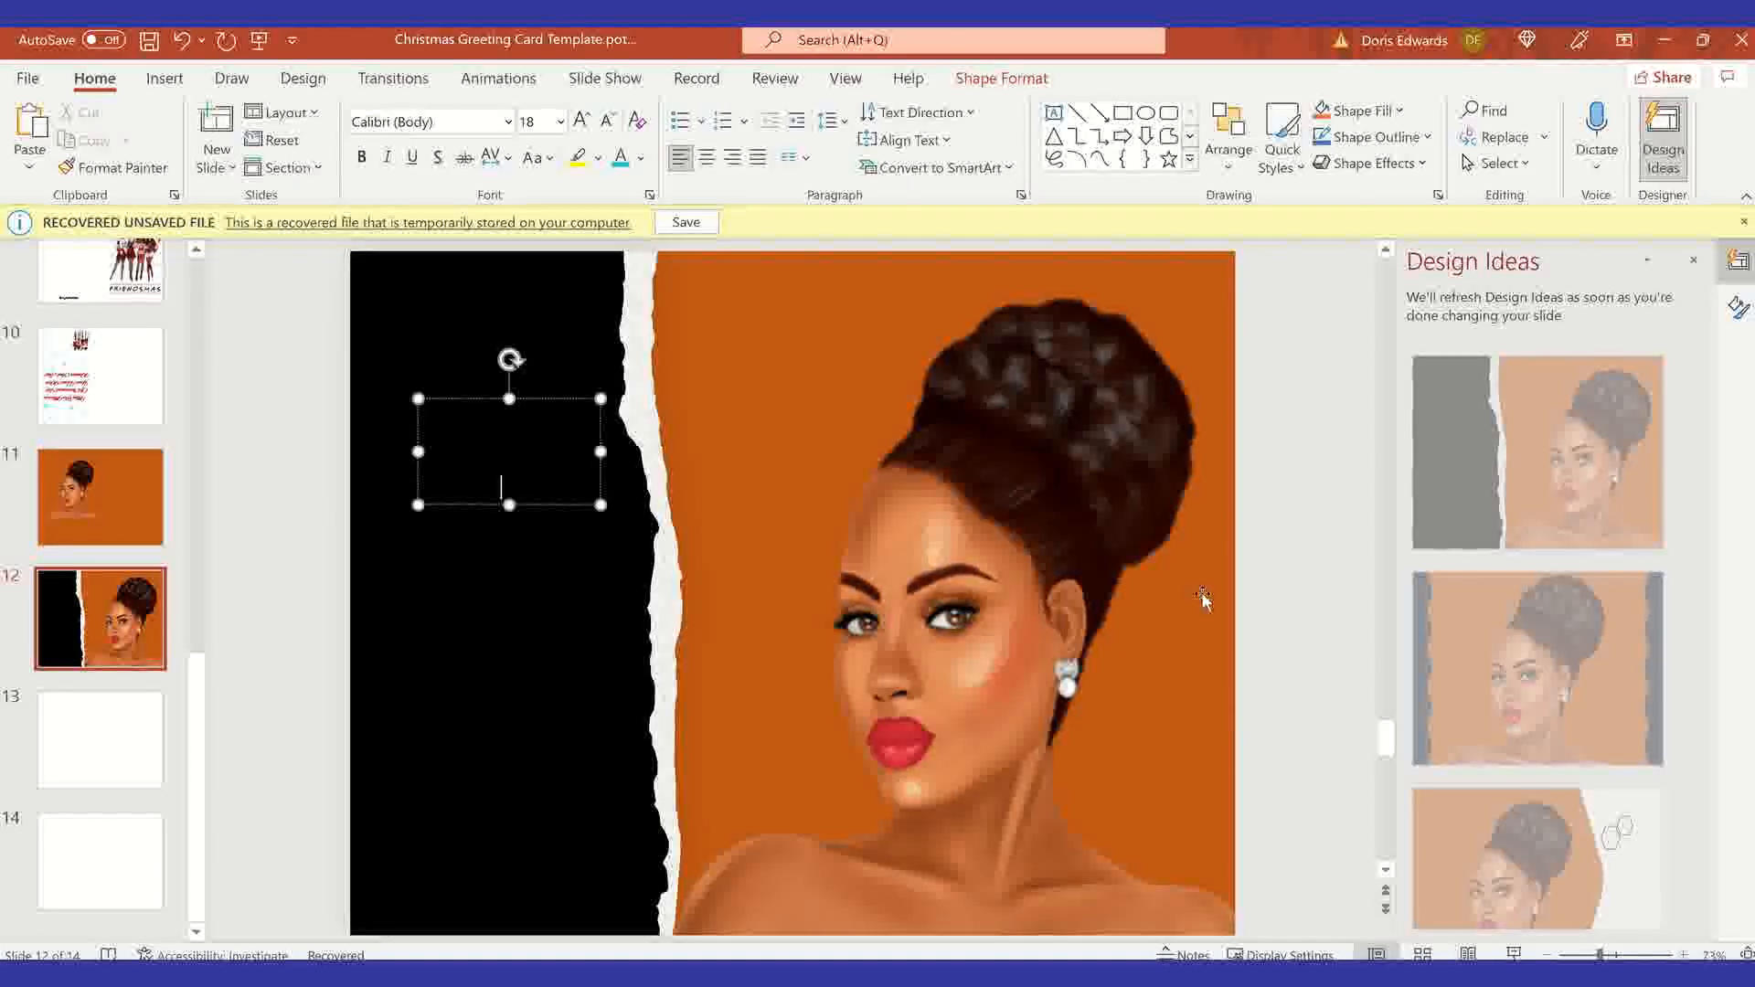
Step: Color the quote text white and set its font to Ananda Black
left_click(576, 400)
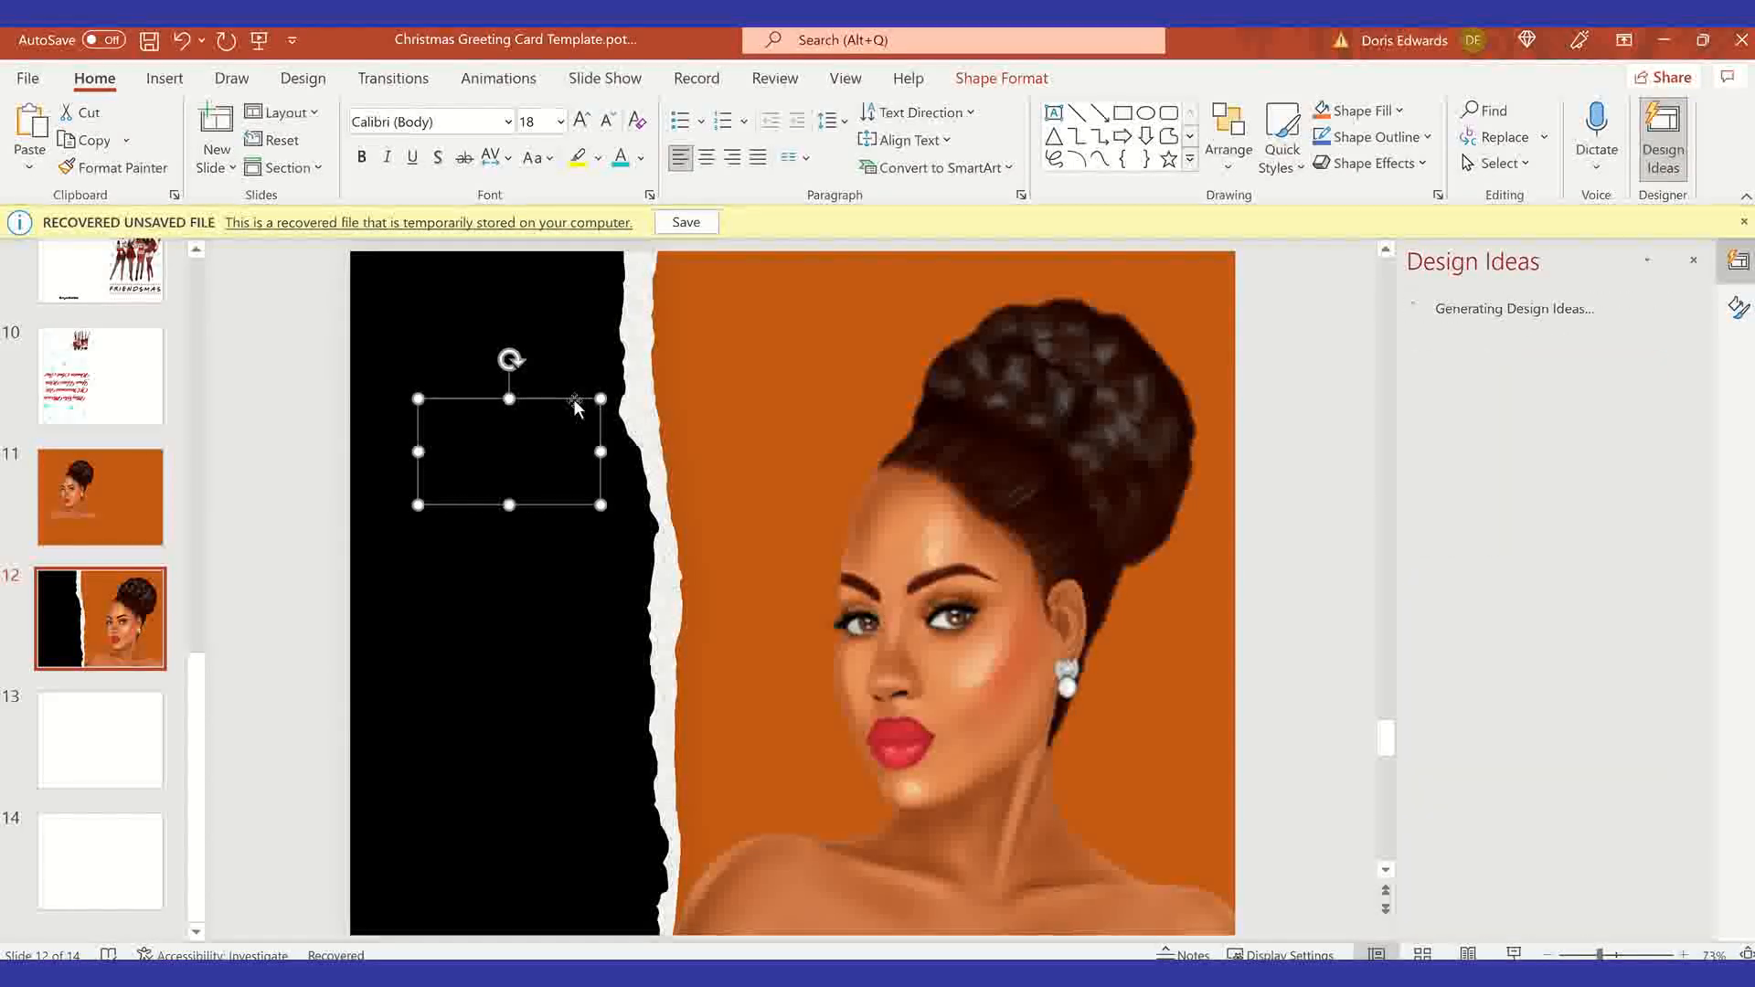
left_click(644, 160)
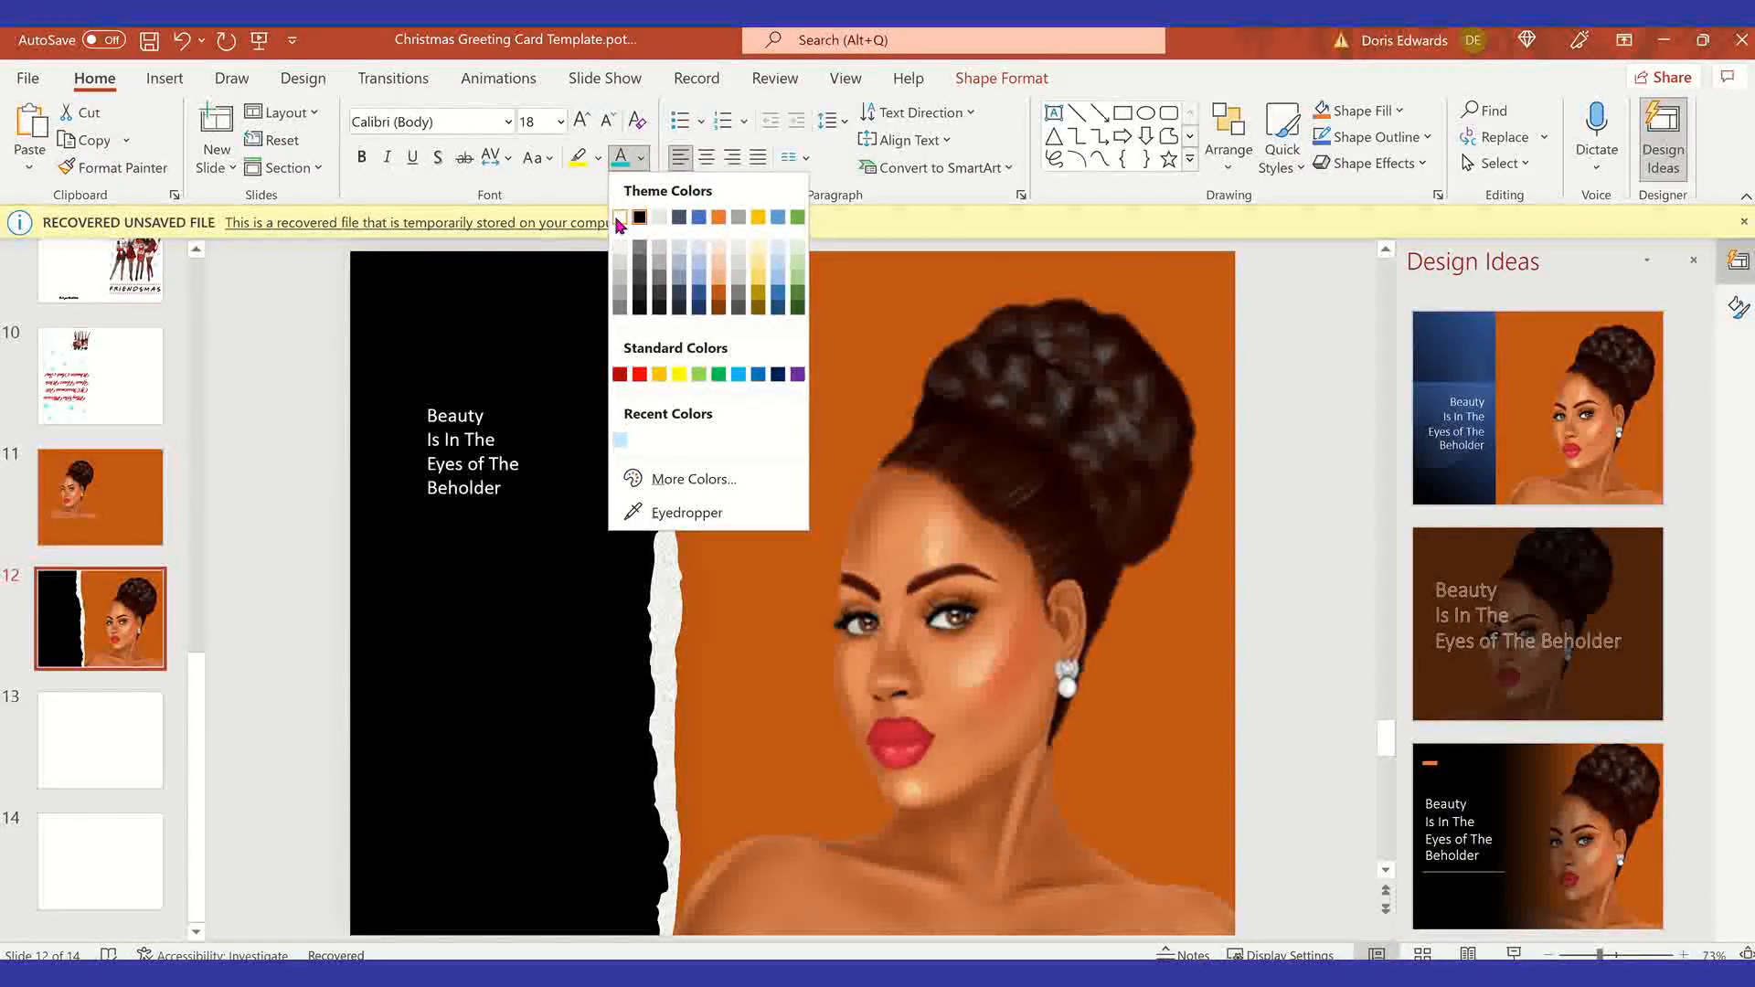
left_click(619, 220)
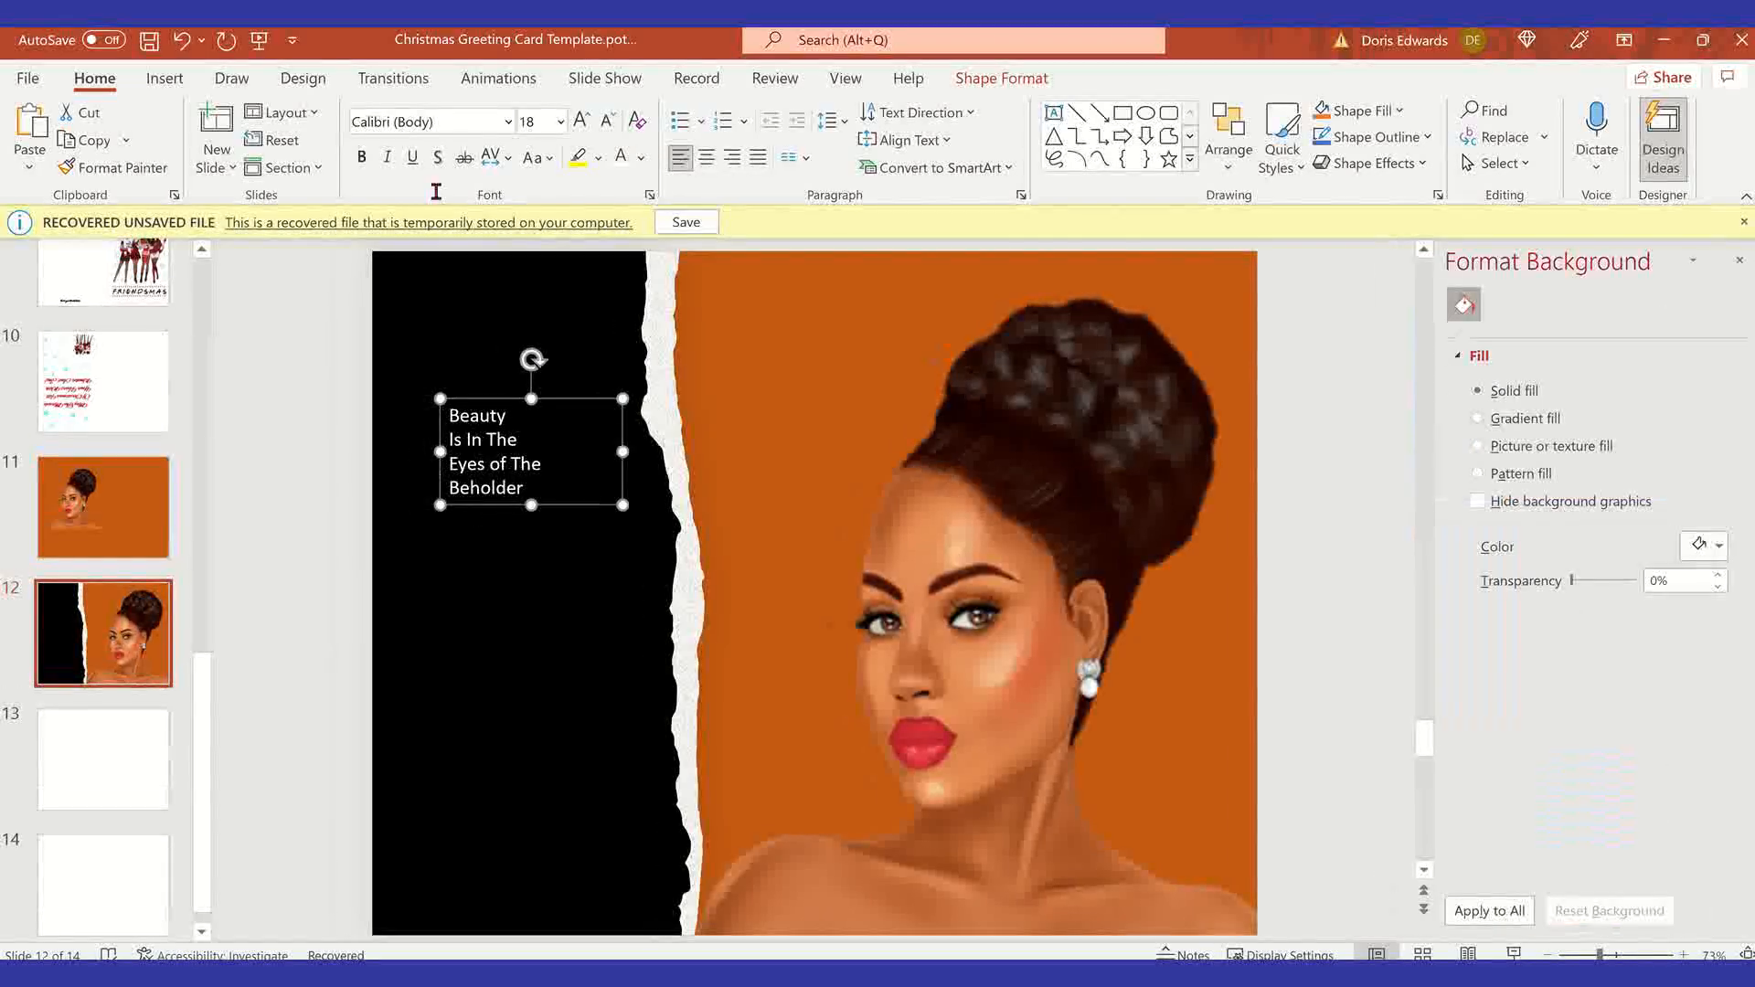
left_click(508, 122)
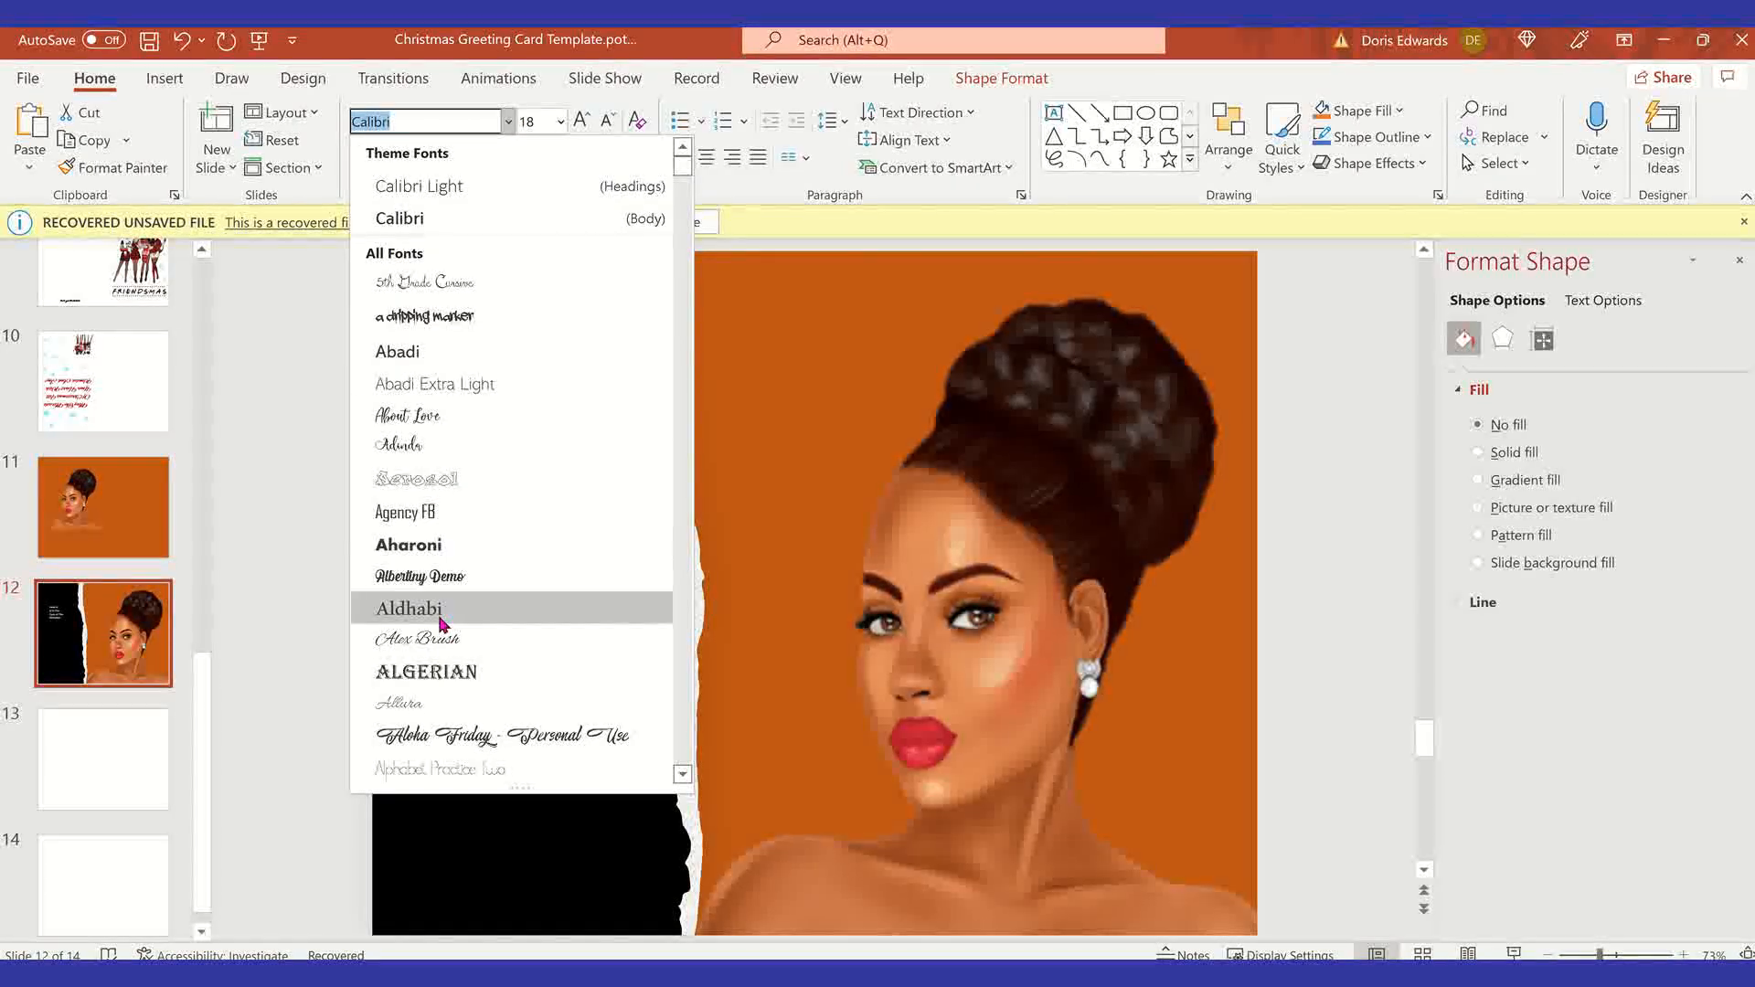
scroll(444, 645, "down", 4)
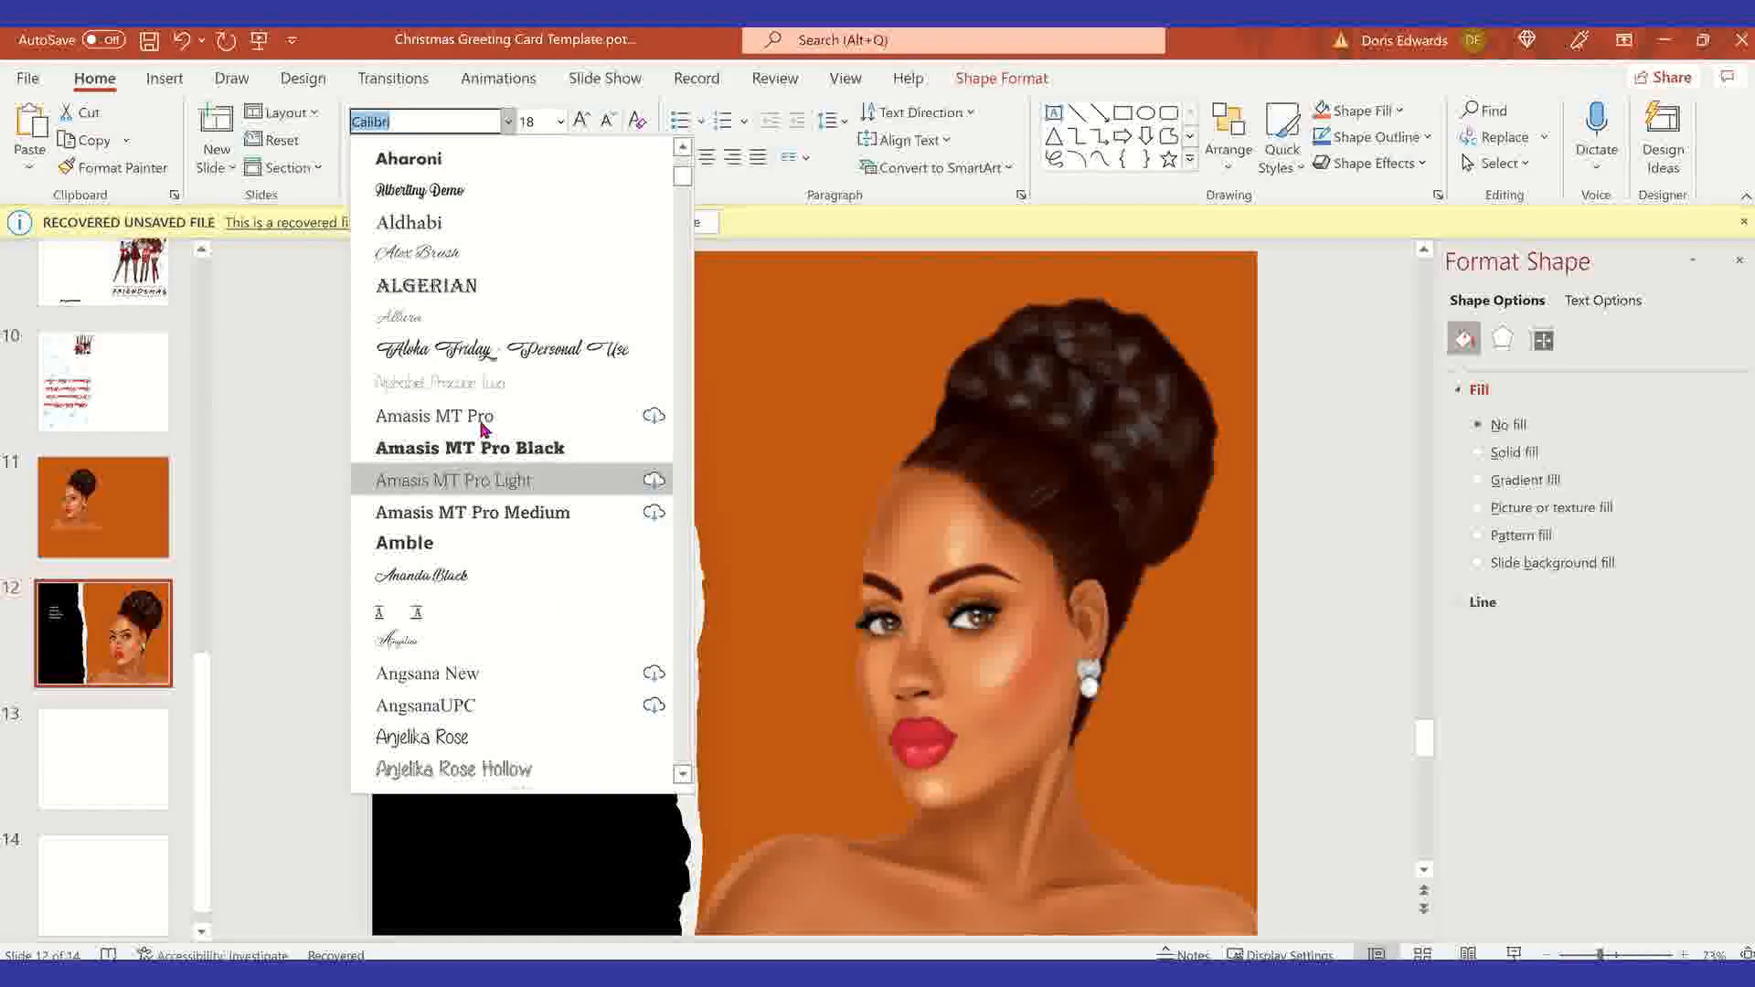
left_click(475, 578)
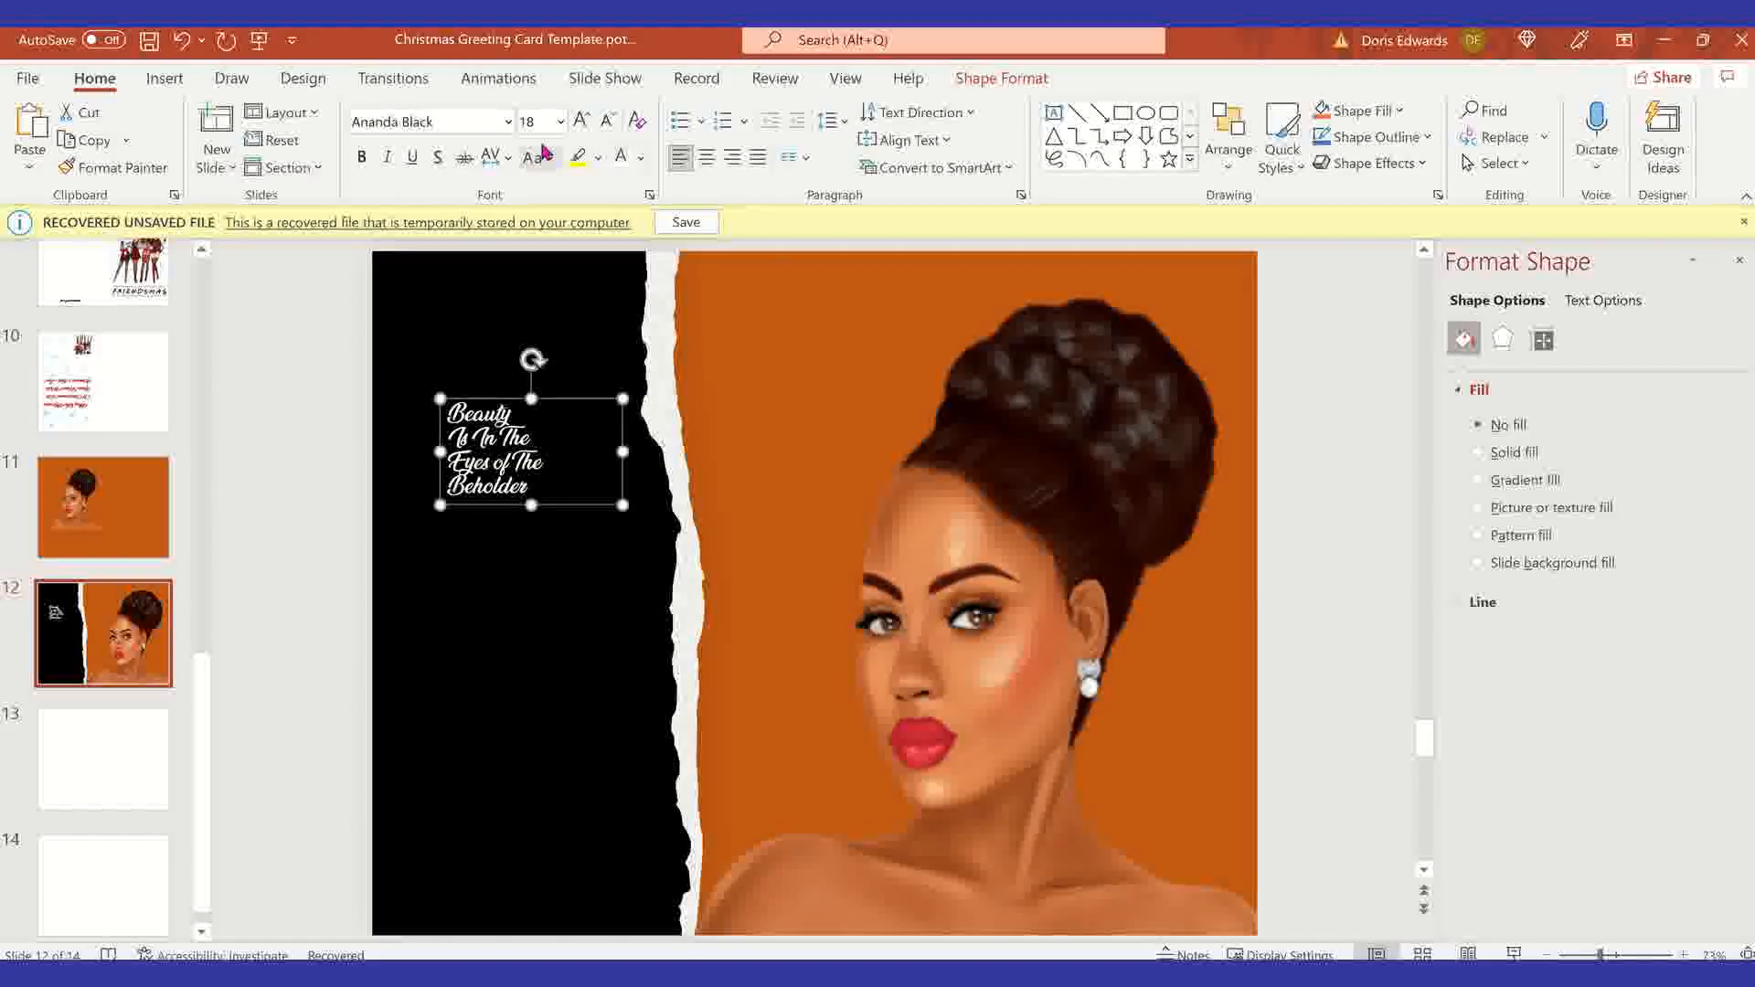
Step: Set the quote's font size to 44 and center its text
left_click(559, 122)
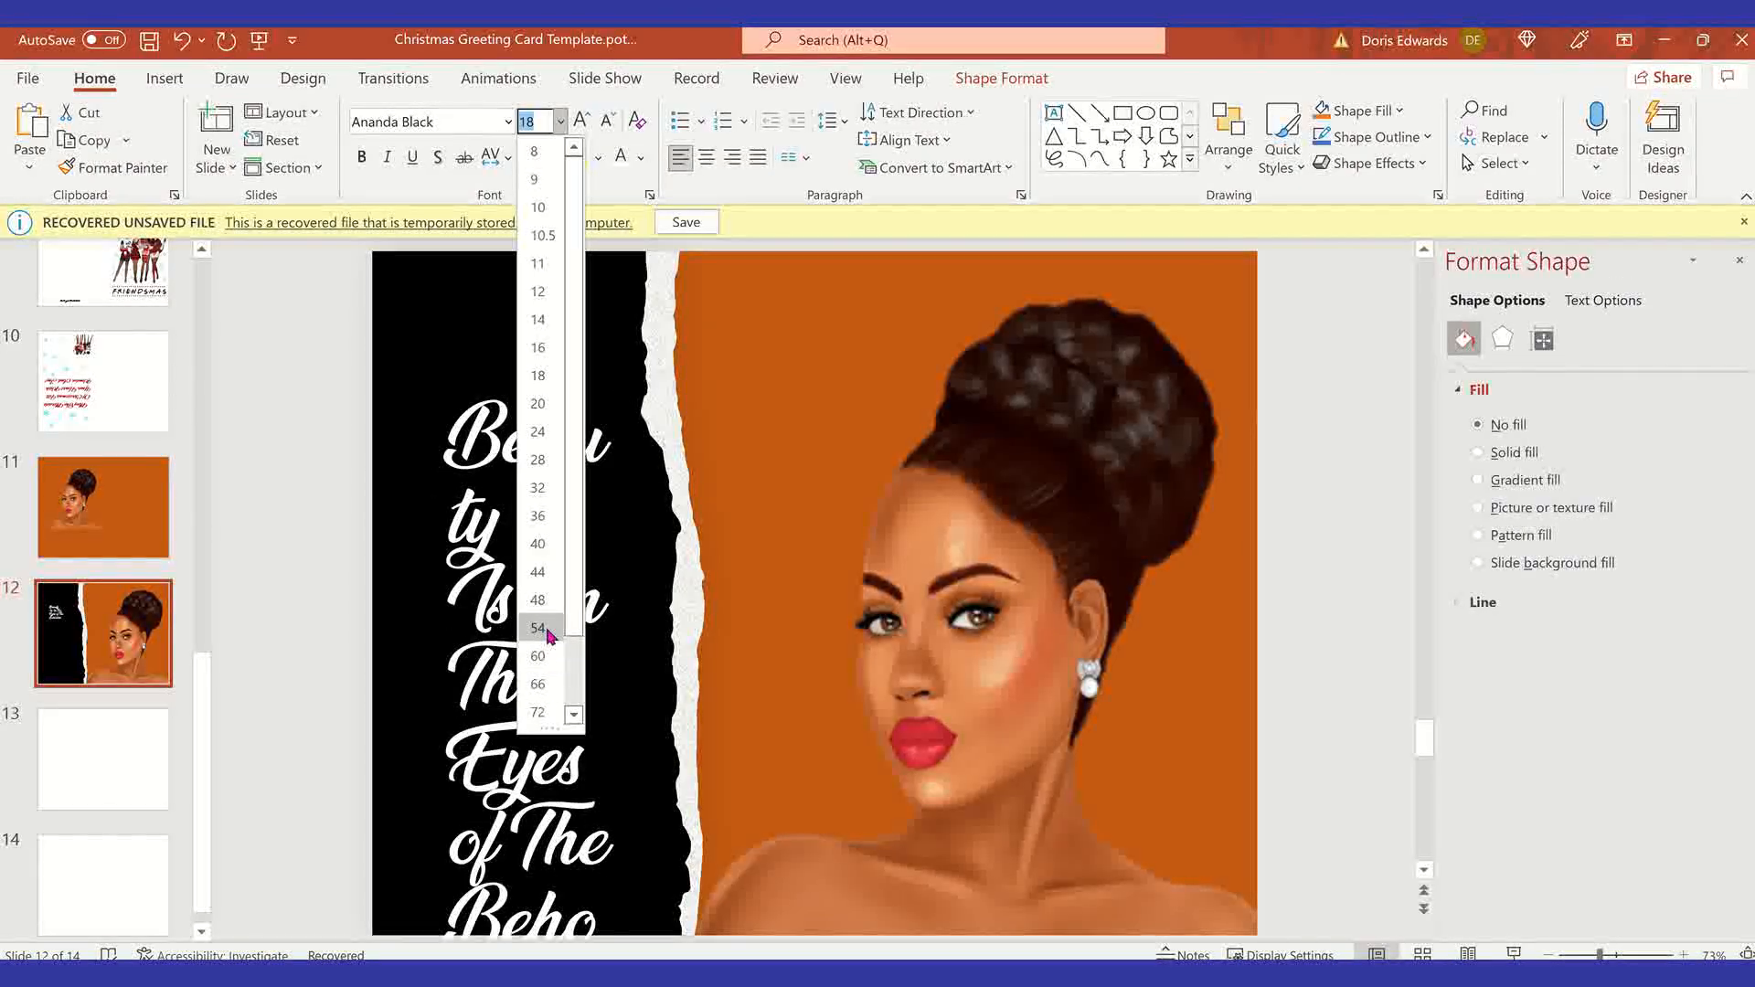
left_click(538, 571)
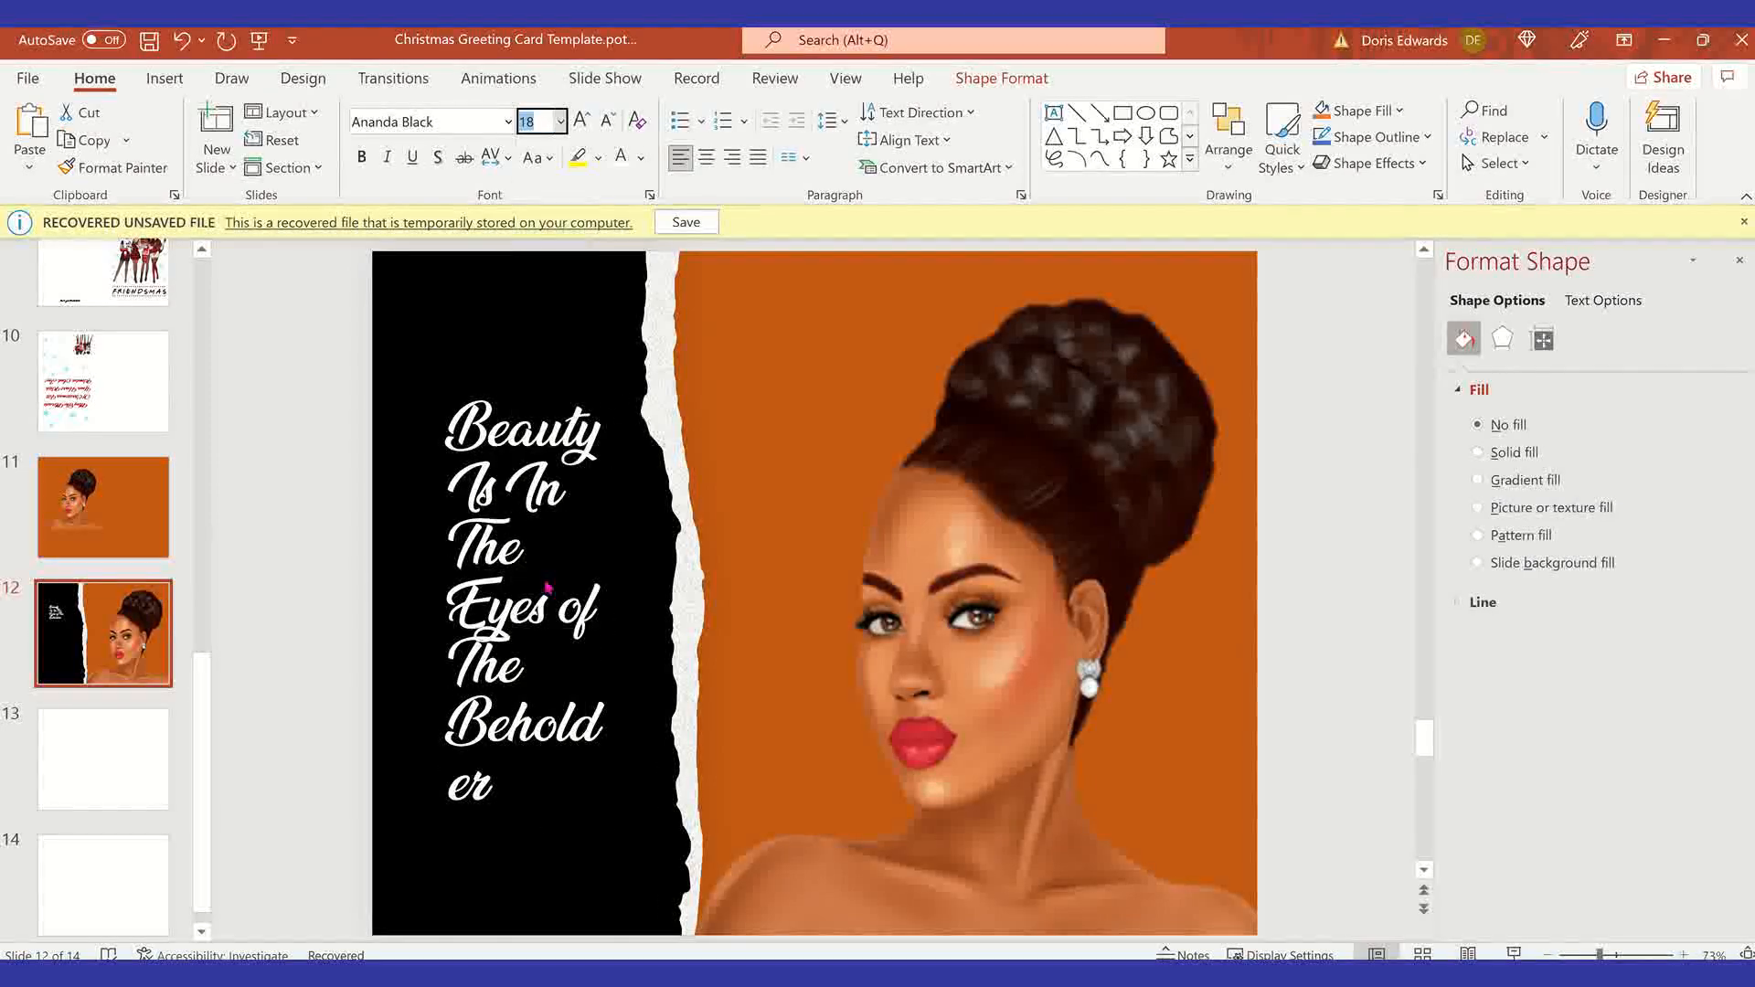
left_click(707, 158)
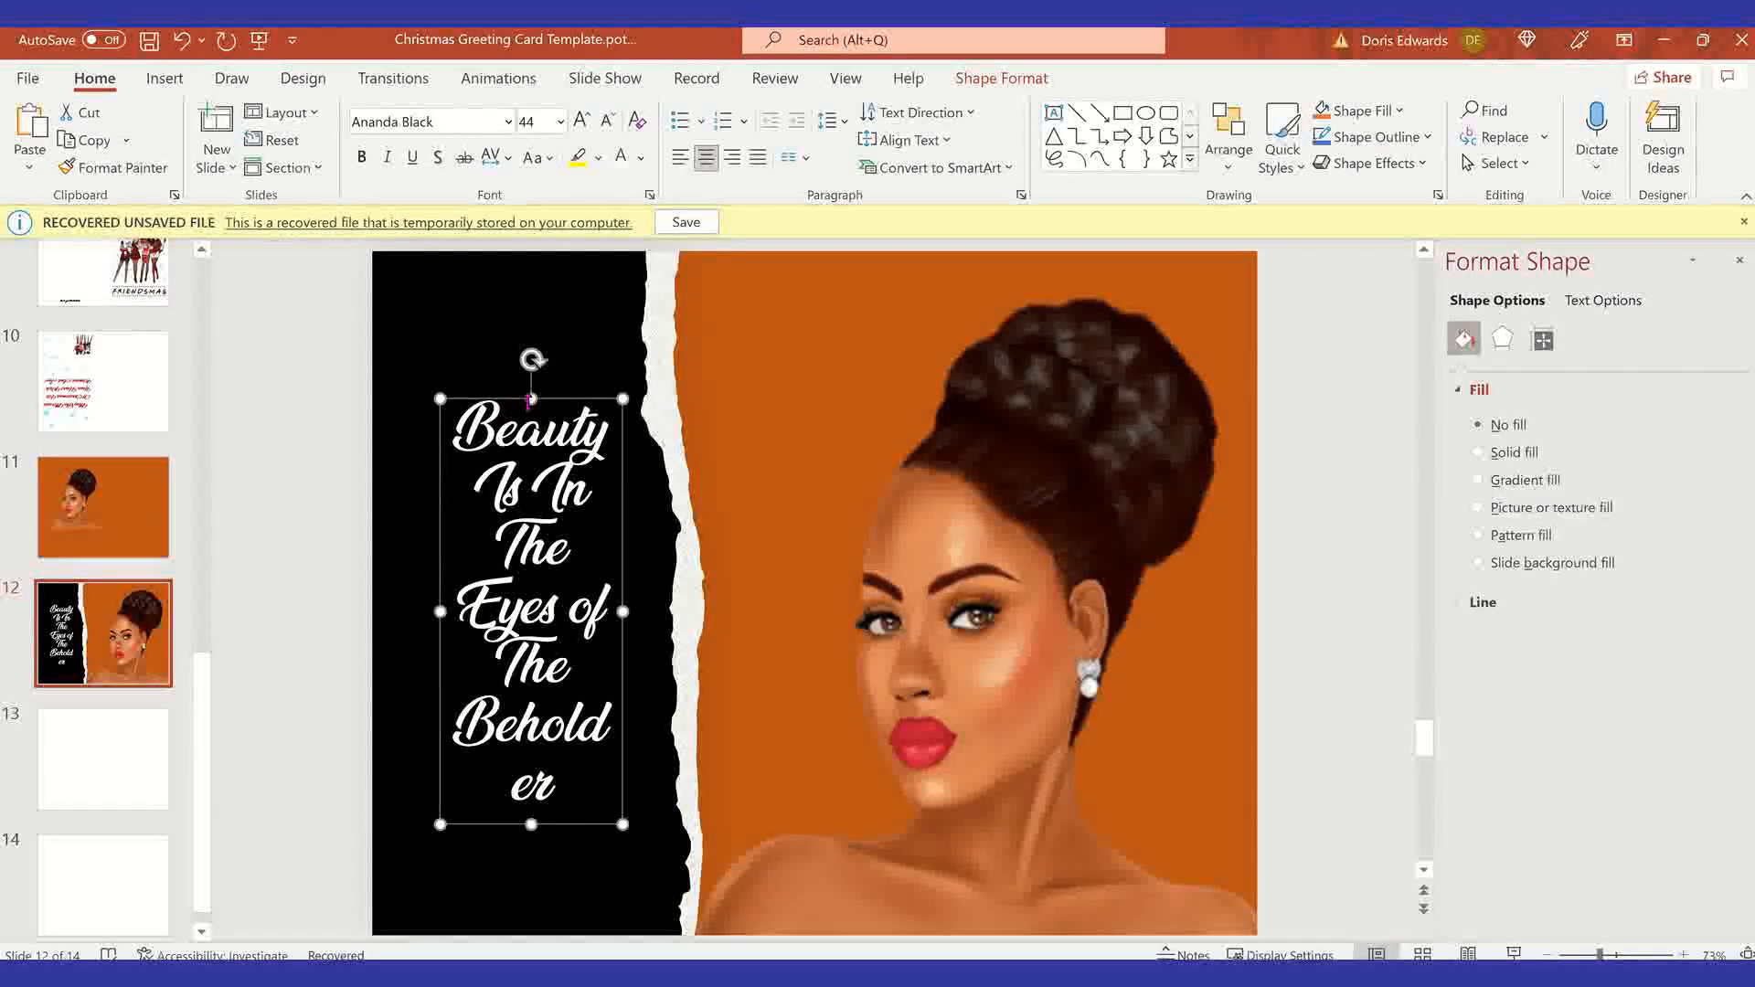
Step: Shift the quote's text box slightly up and left, and widen it so "Beholder" fits on one line
left_click_drag(530, 399, 482, 383)
left_click(312, 475)
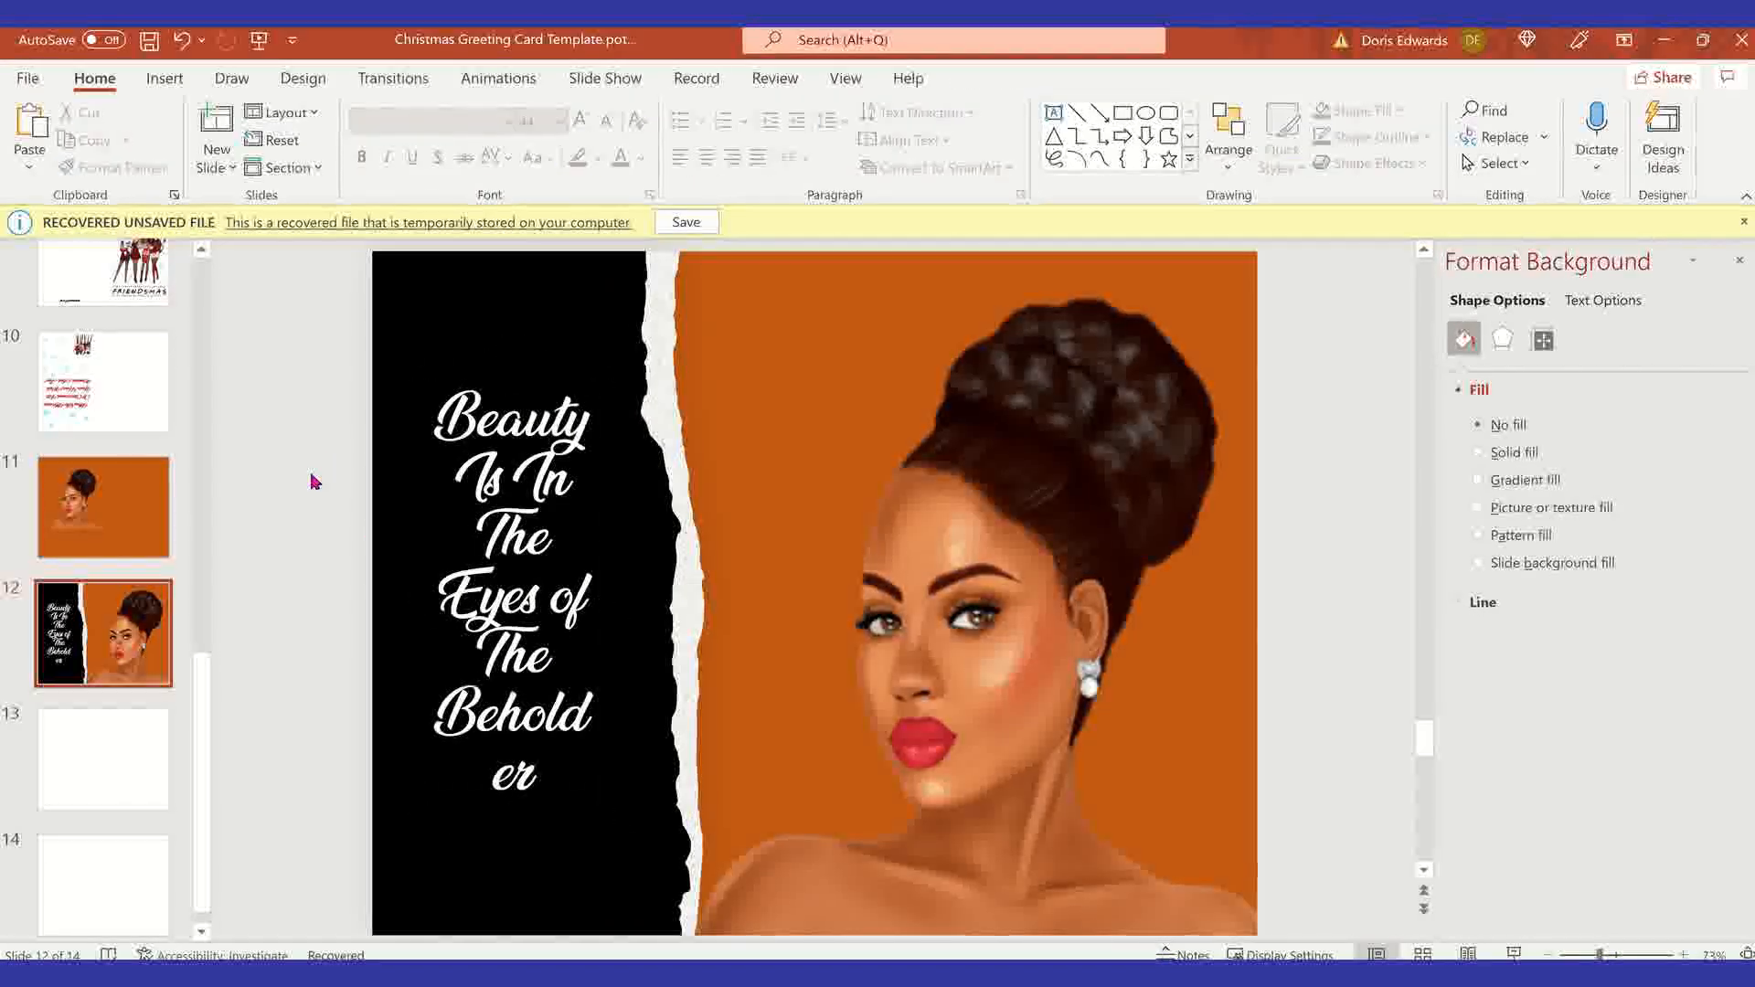
left_click(590, 529)
left_click_drag(602, 601, 644, 601)
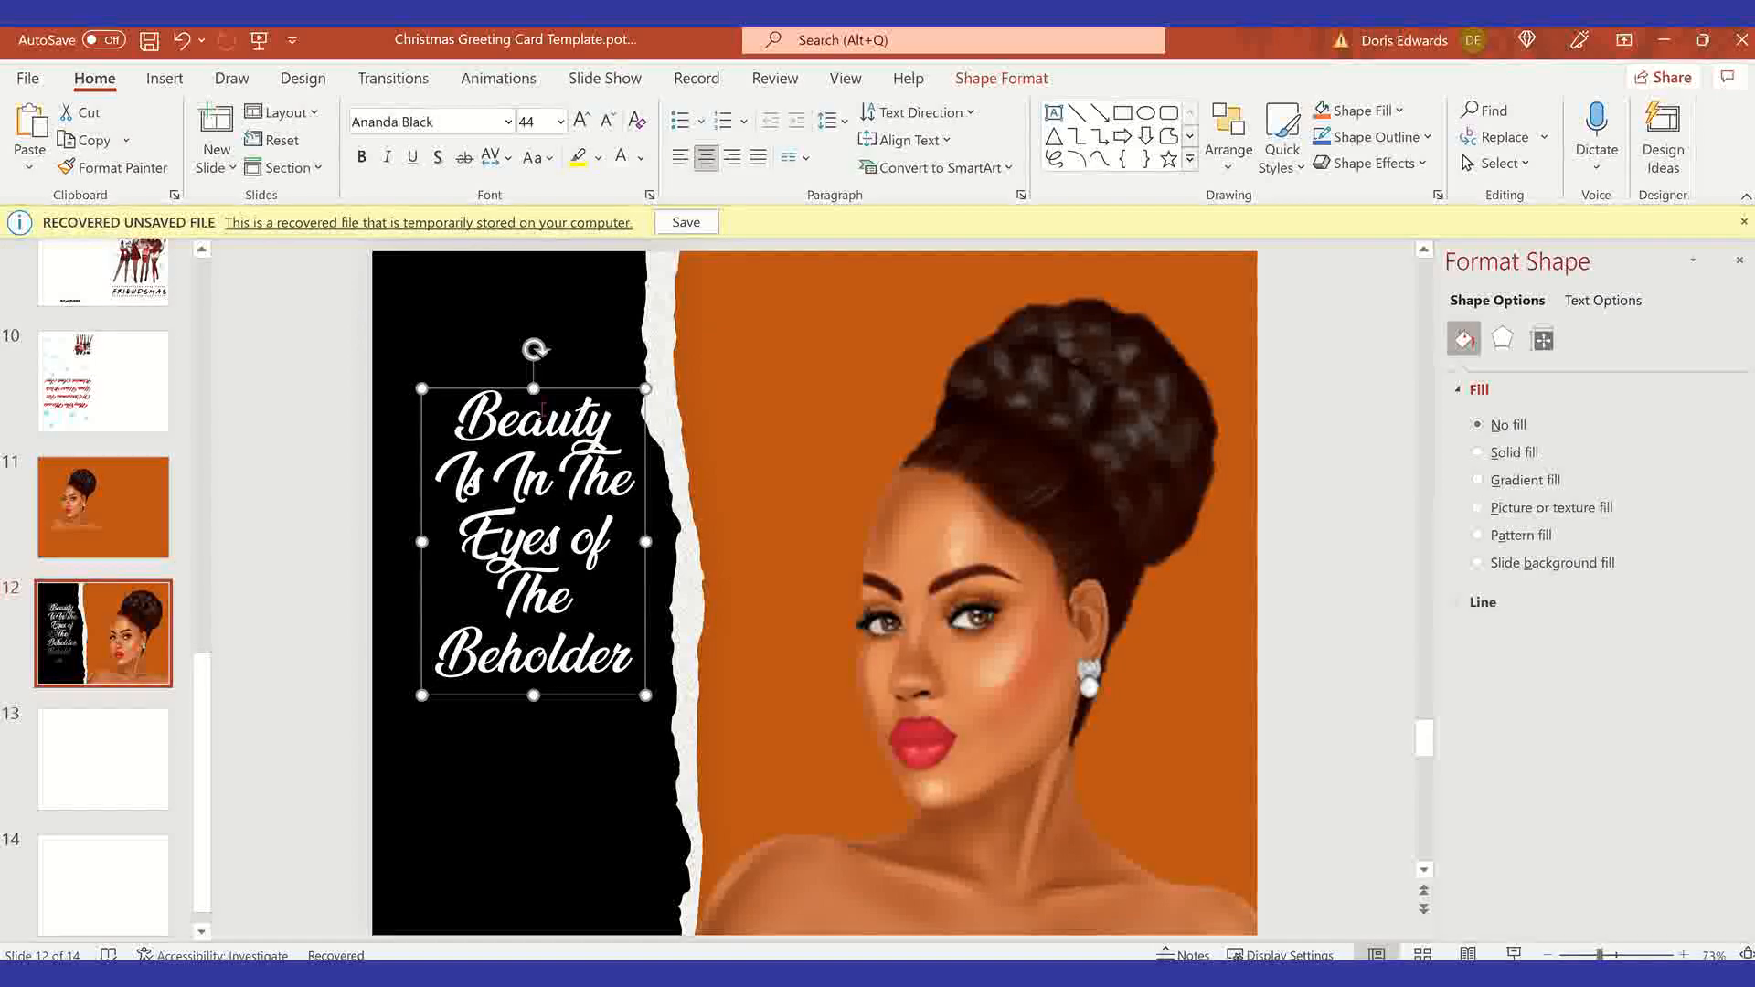
Step: Move the widened text box left and down so the quote sits centered on the black panel
left_click_drag(564, 395, 536, 349)
left_click_drag(621, 651, 607, 748)
left_click(322, 584)
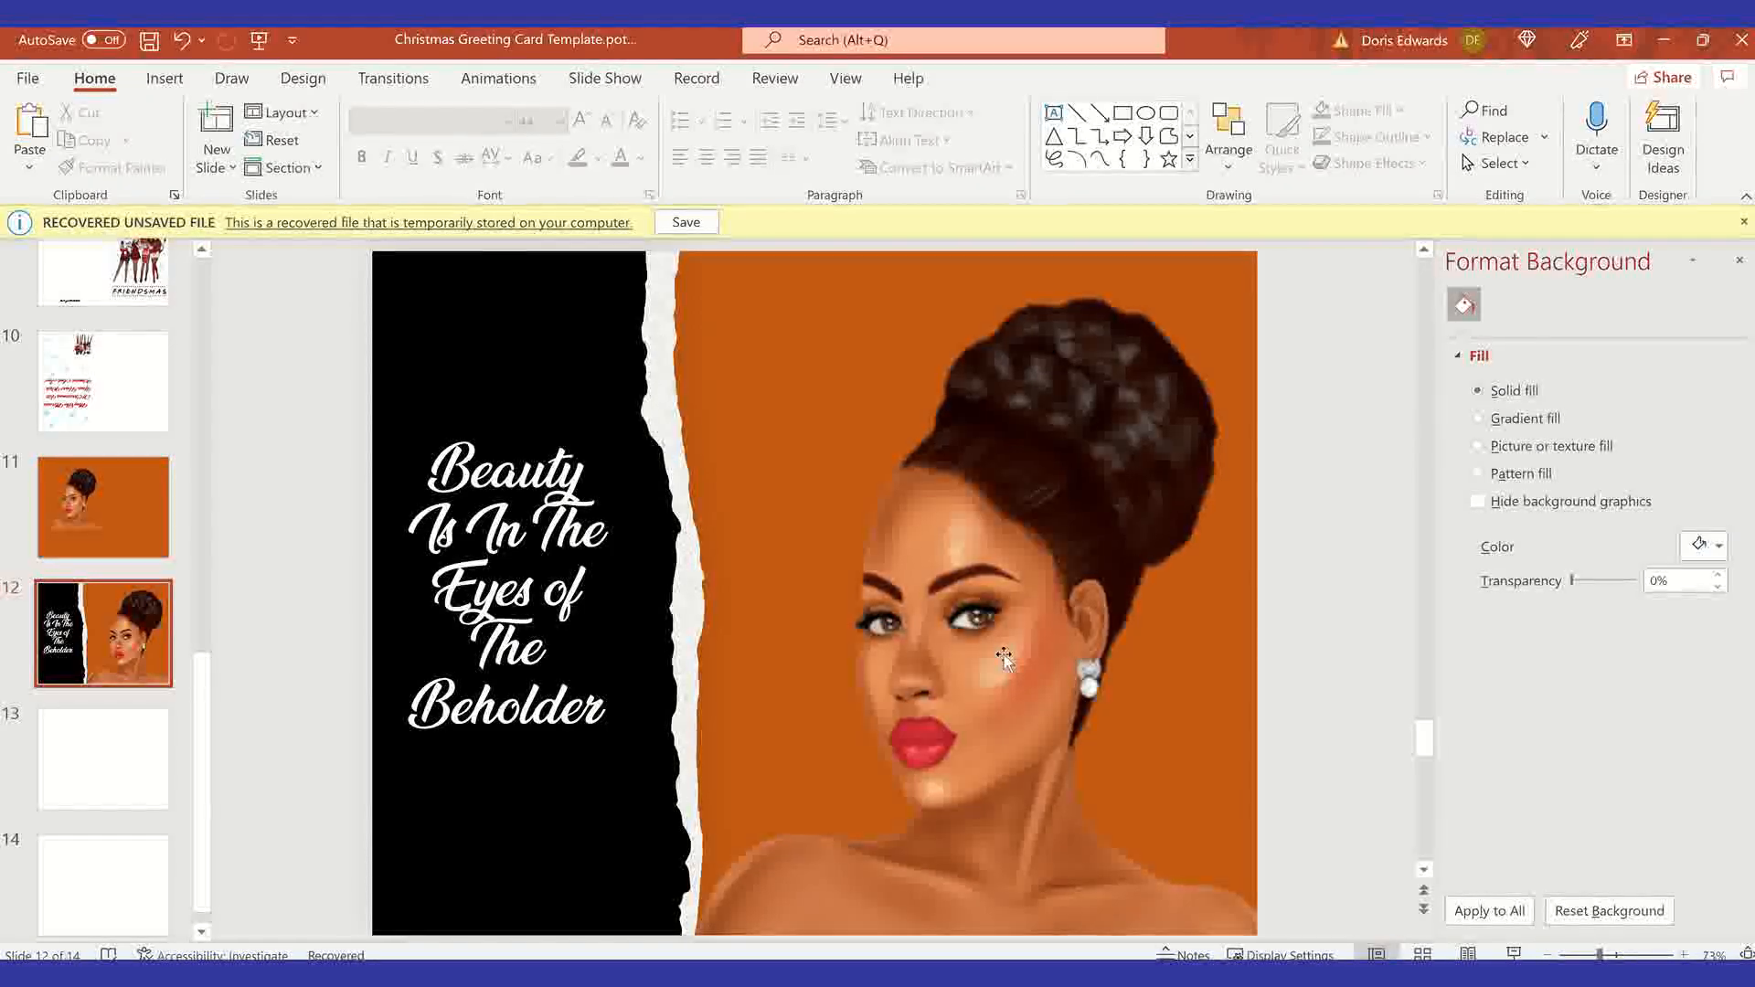
Step: Preview slide 12 as a full-screen slide show and nudge the quote slightly left on the black panel
left_click(1517, 956)
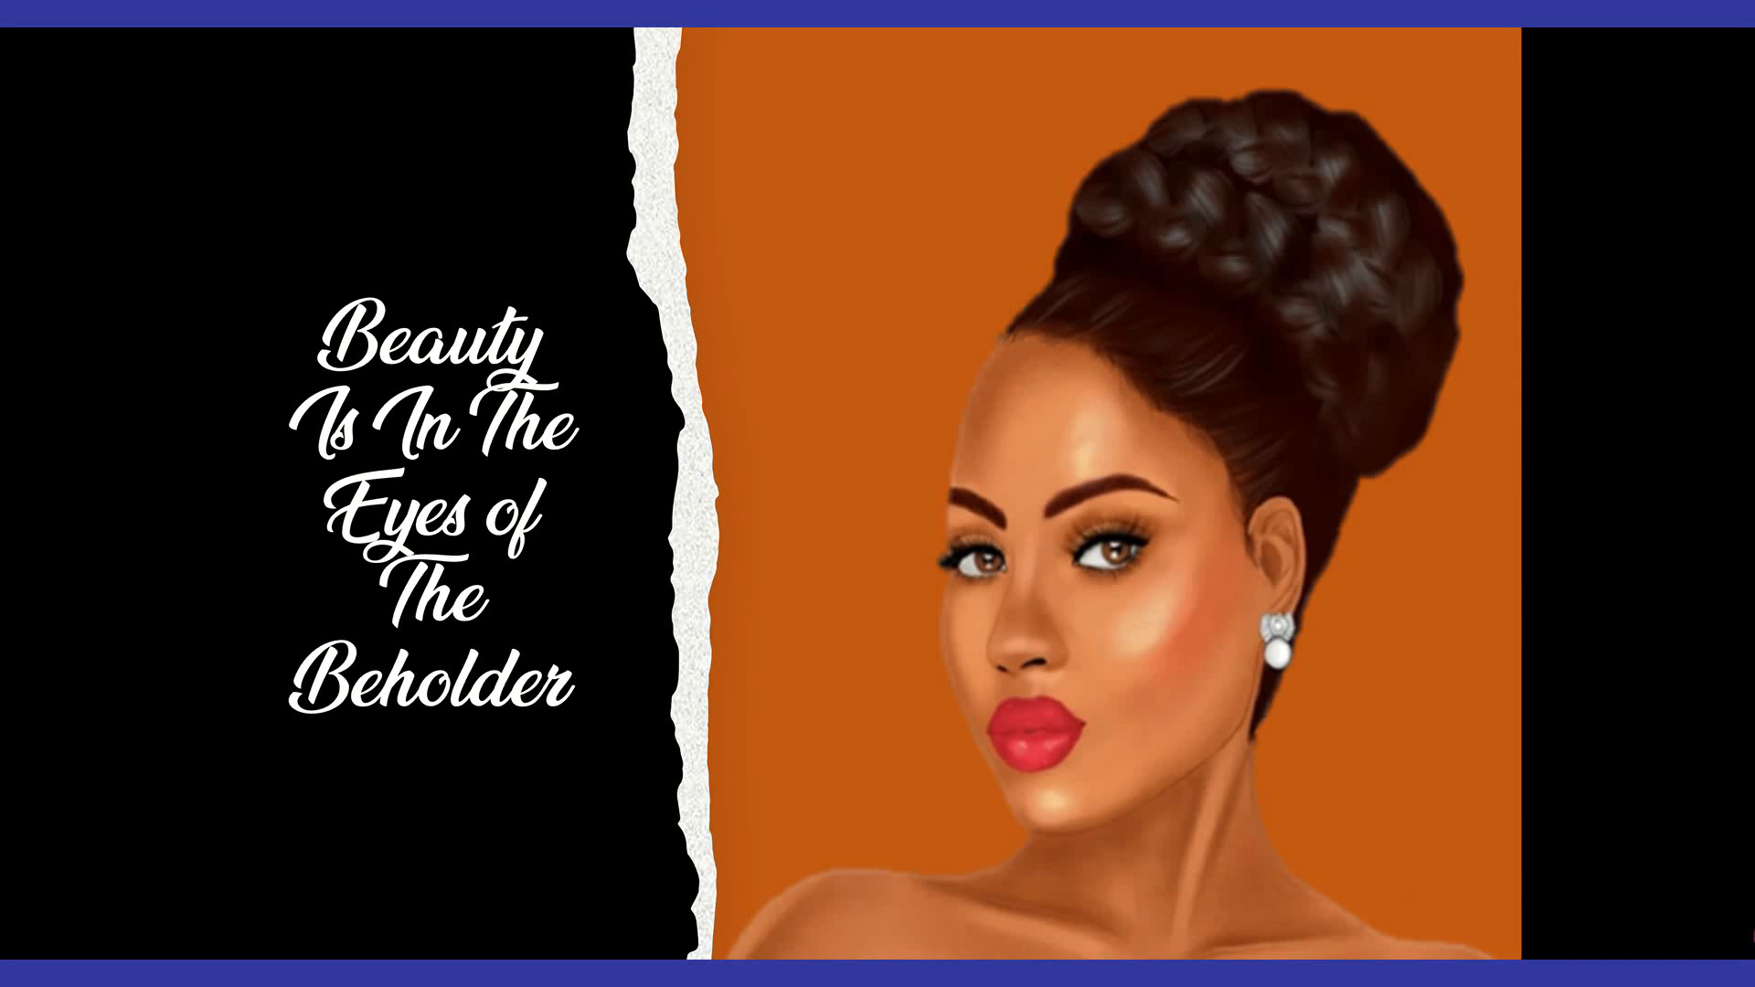
key("Escape")
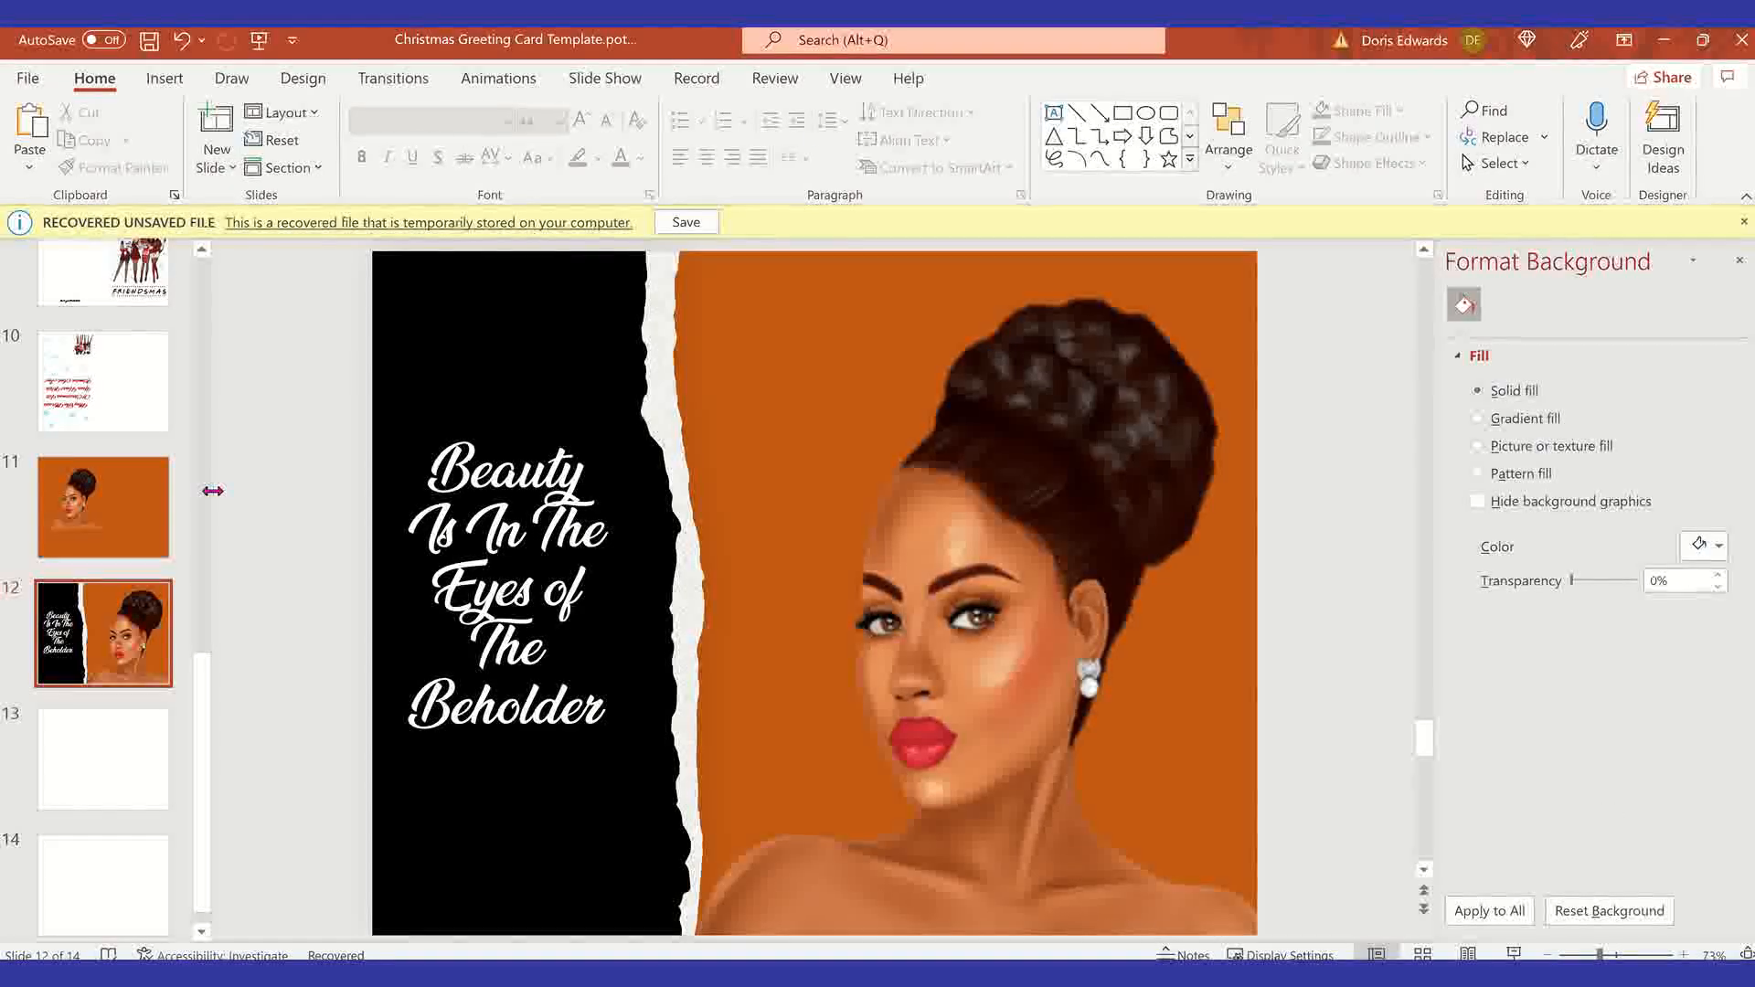
left_click(568, 537)
left_click_drag(583, 441, 575, 446)
left_click(333, 510)
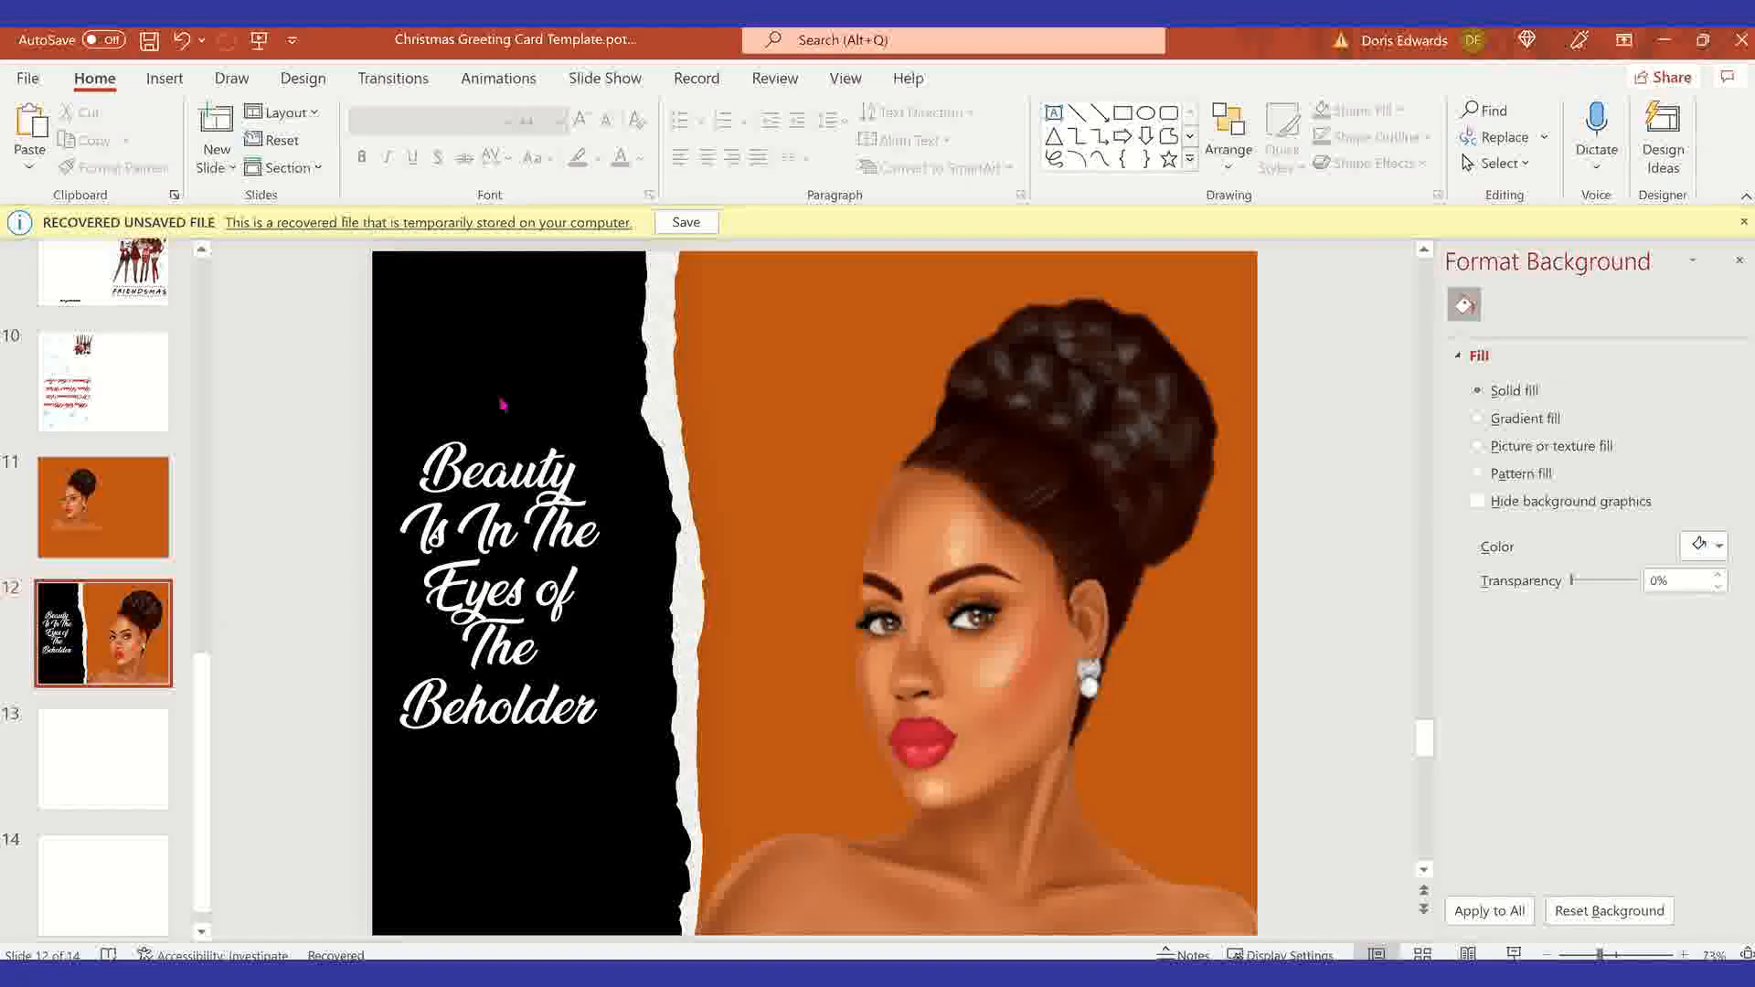
Step: Capture the finished slide 12 as a screen snip and paste it onto blank slide 13 as a picture
key("super+shift+s")
left_click_drag(376, 253, 1257, 936)
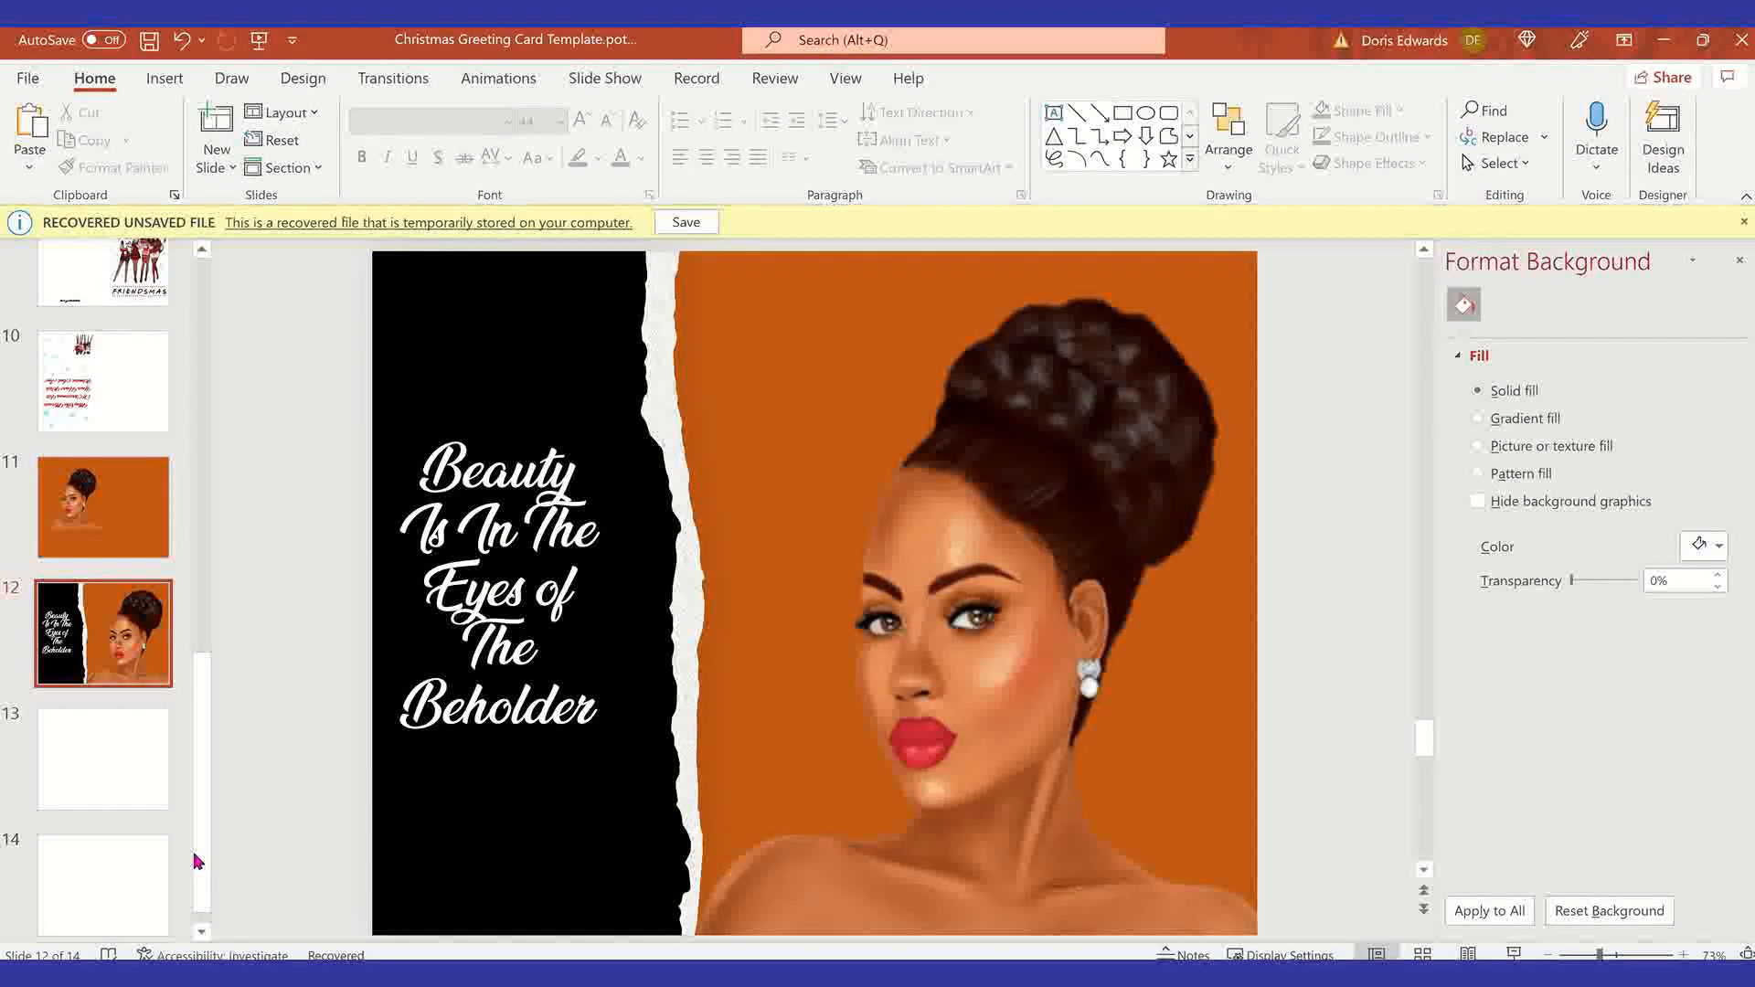
left_click(141, 793)
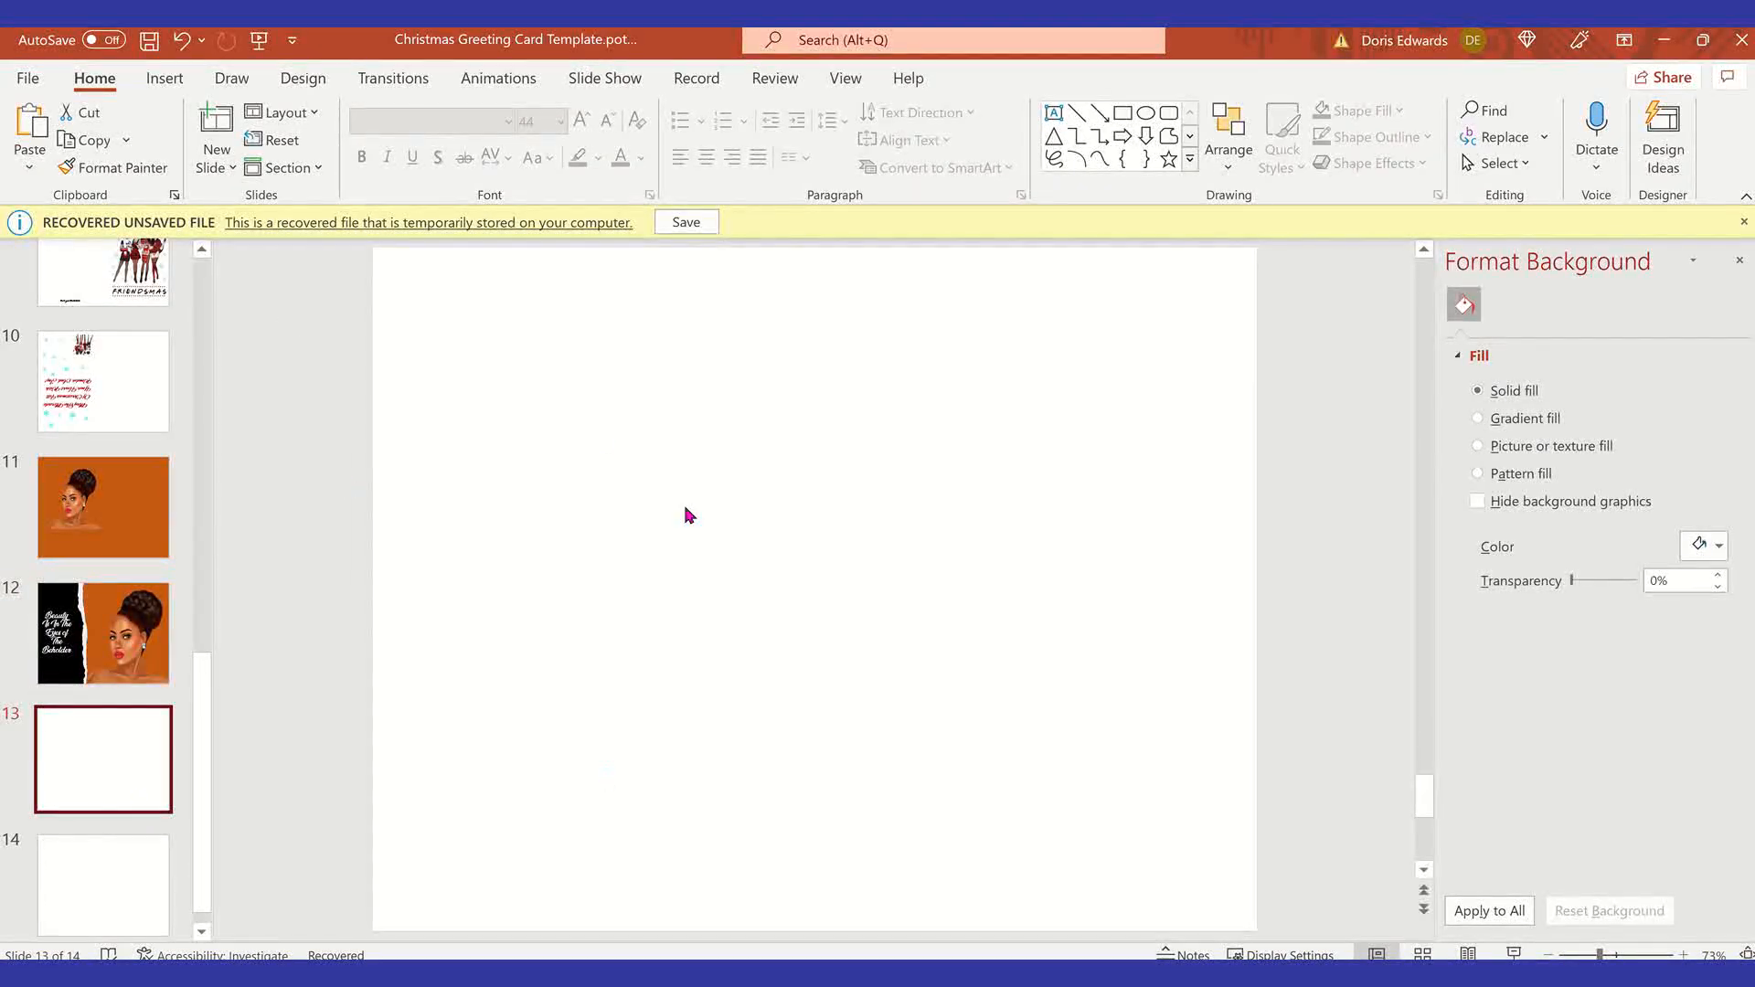
right_click(575, 296)
left_click(633, 356)
Step: Shrink the pasted picture on slide 13 to about 3.73" high by 4.81" wide and move it toward the slide's center
left_click_drag(400, 265, 688, 589)
left_click_drag(891, 601, 843, 563)
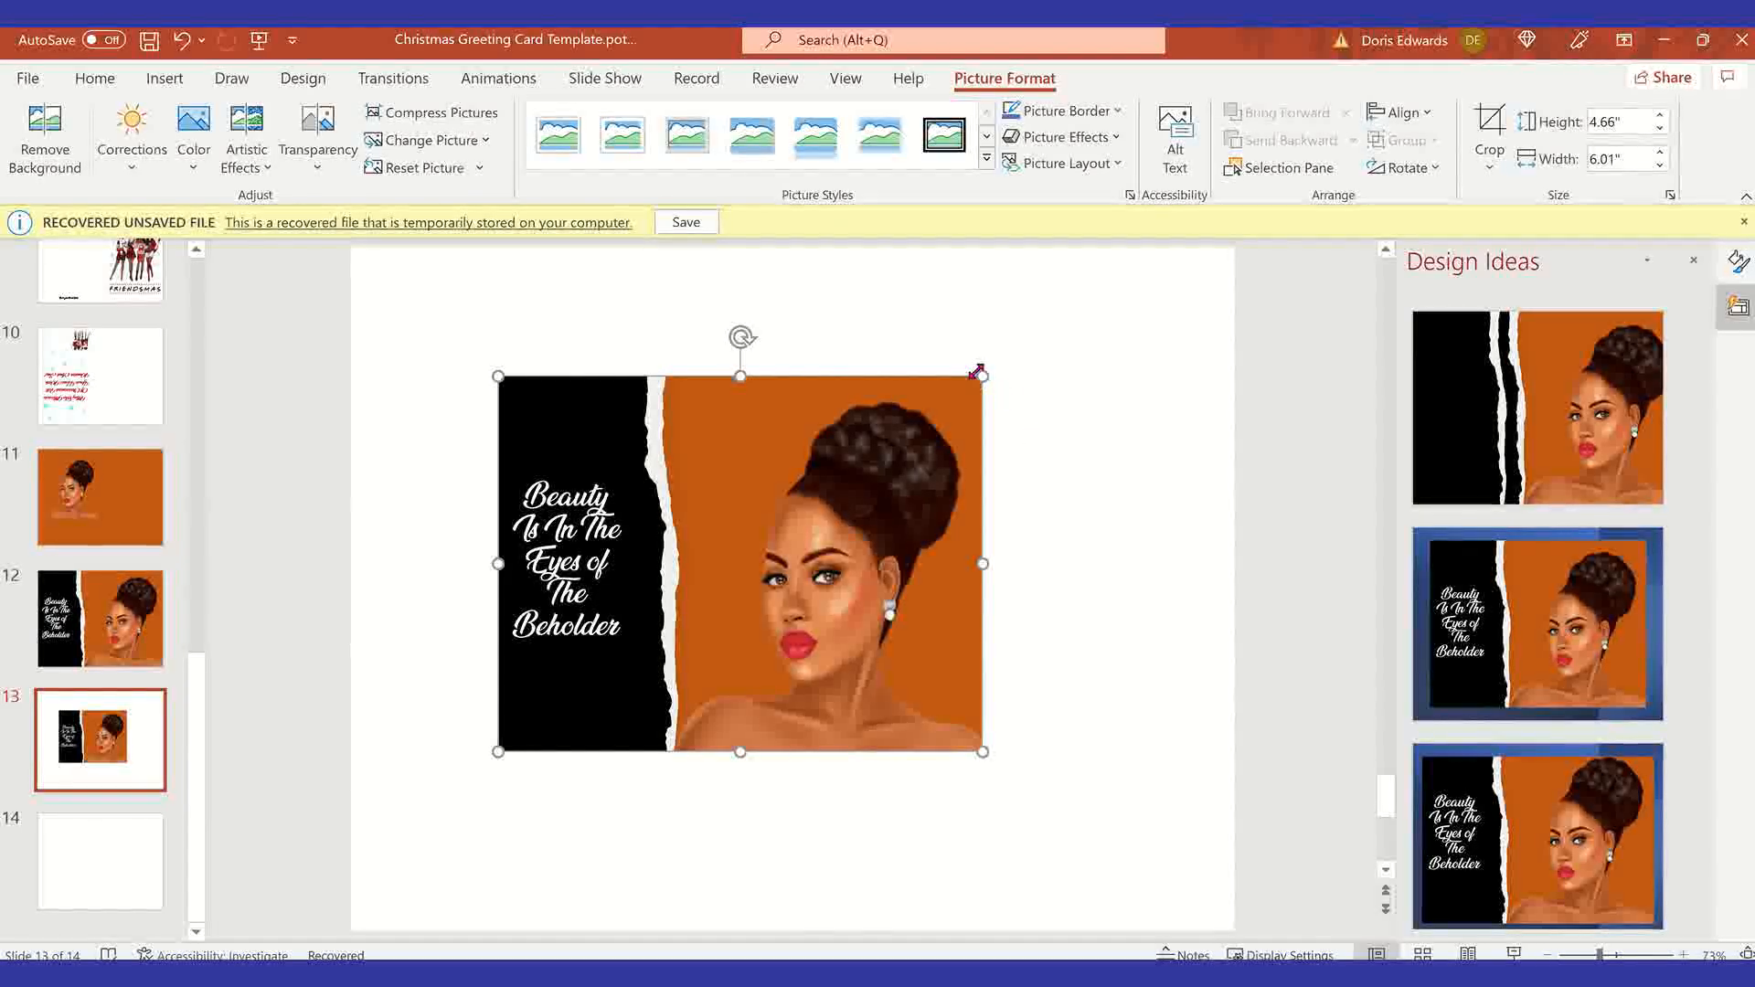
left_click_drag(977, 372, 886, 451)
Step: Save the quote picture to the Desktop as a PNG file named divabeauty
right_click(869, 495)
right_click(875, 485)
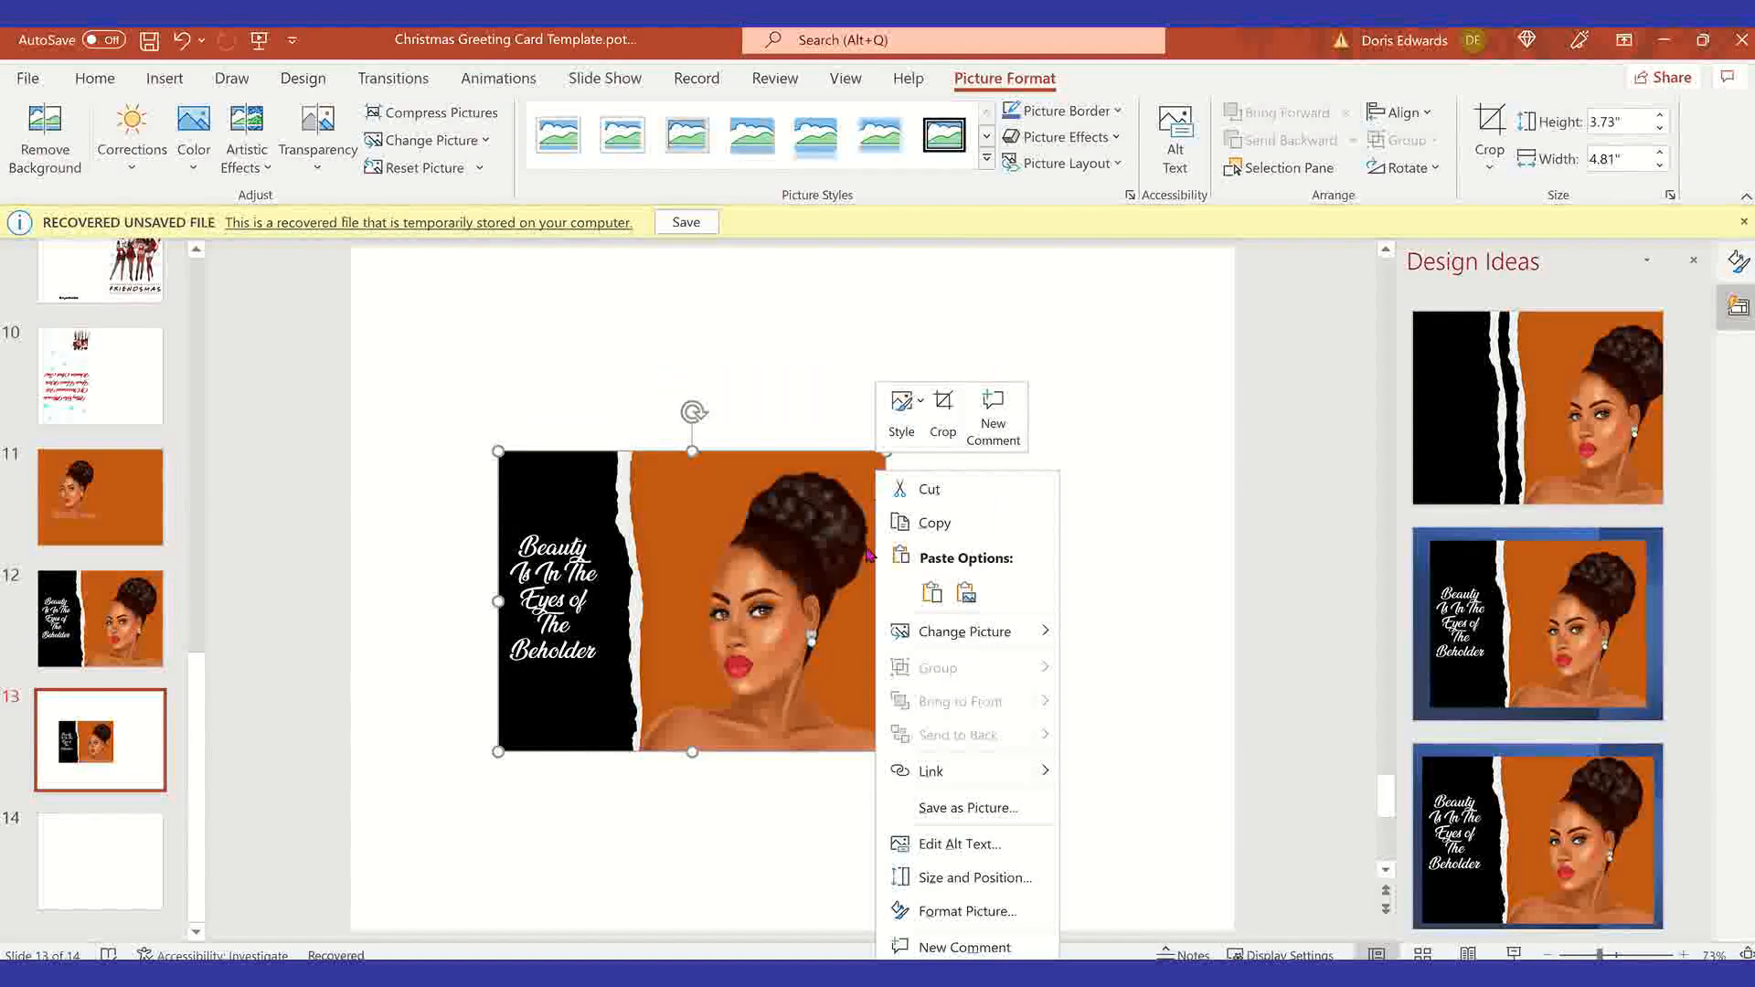
left_click(967, 809)
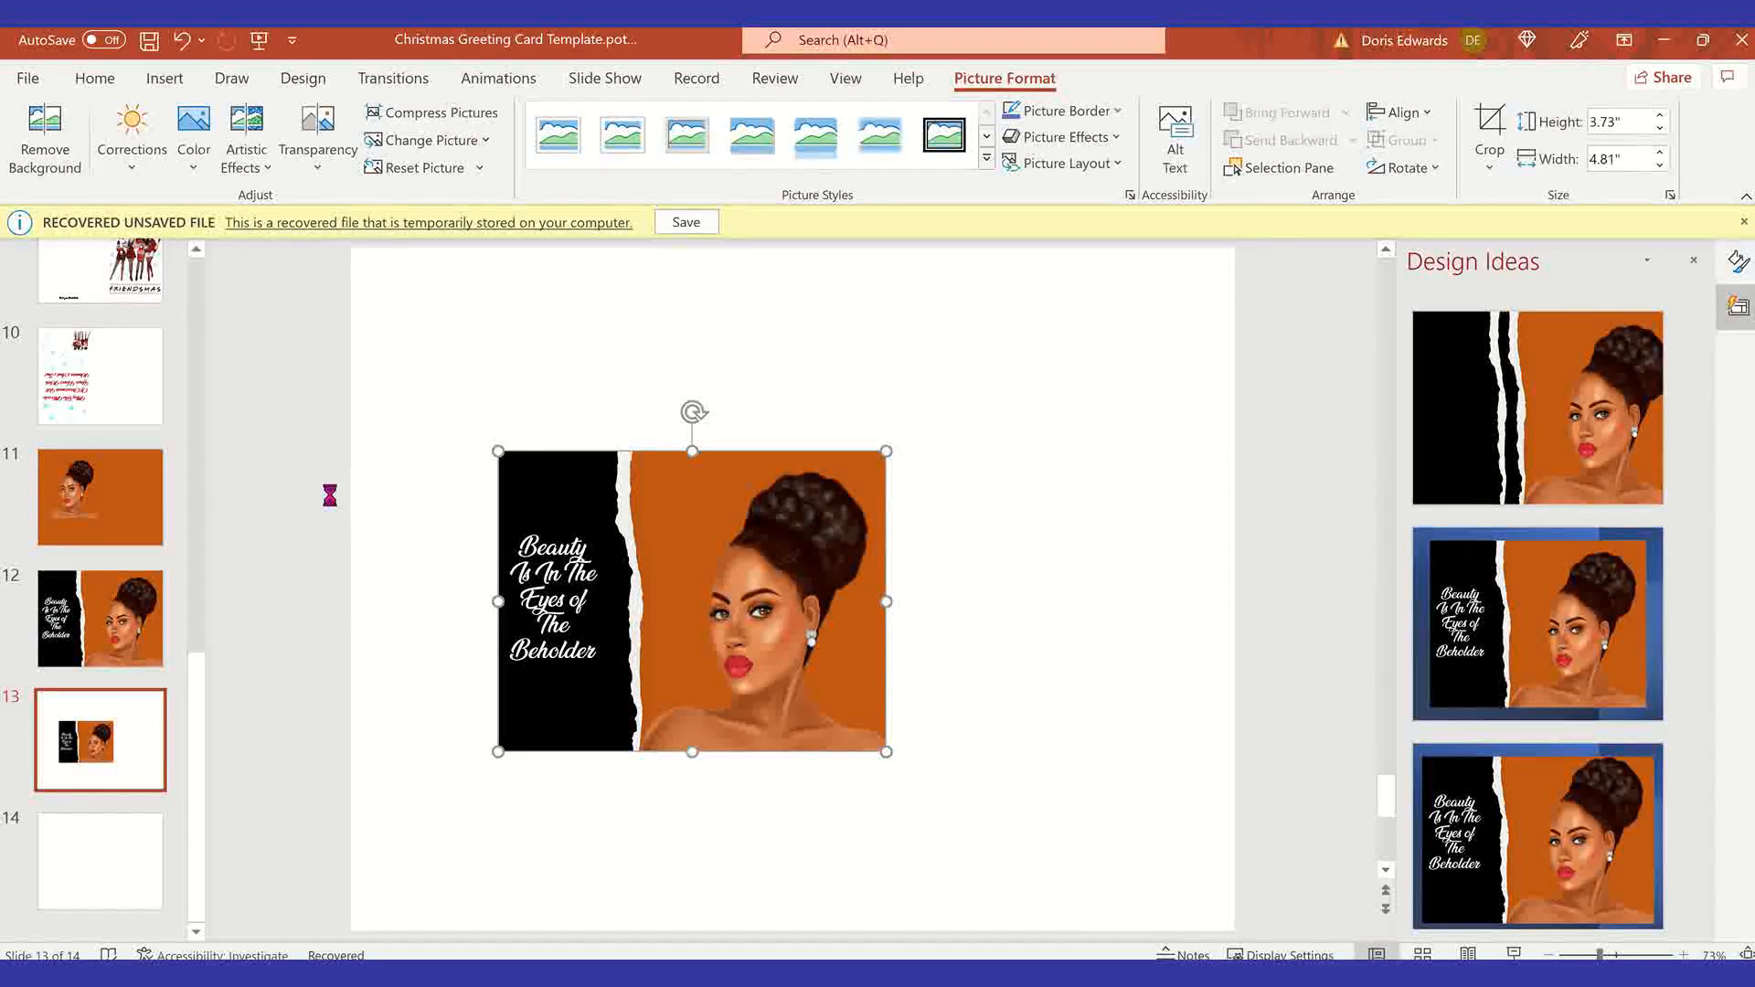
left_click(242, 460)
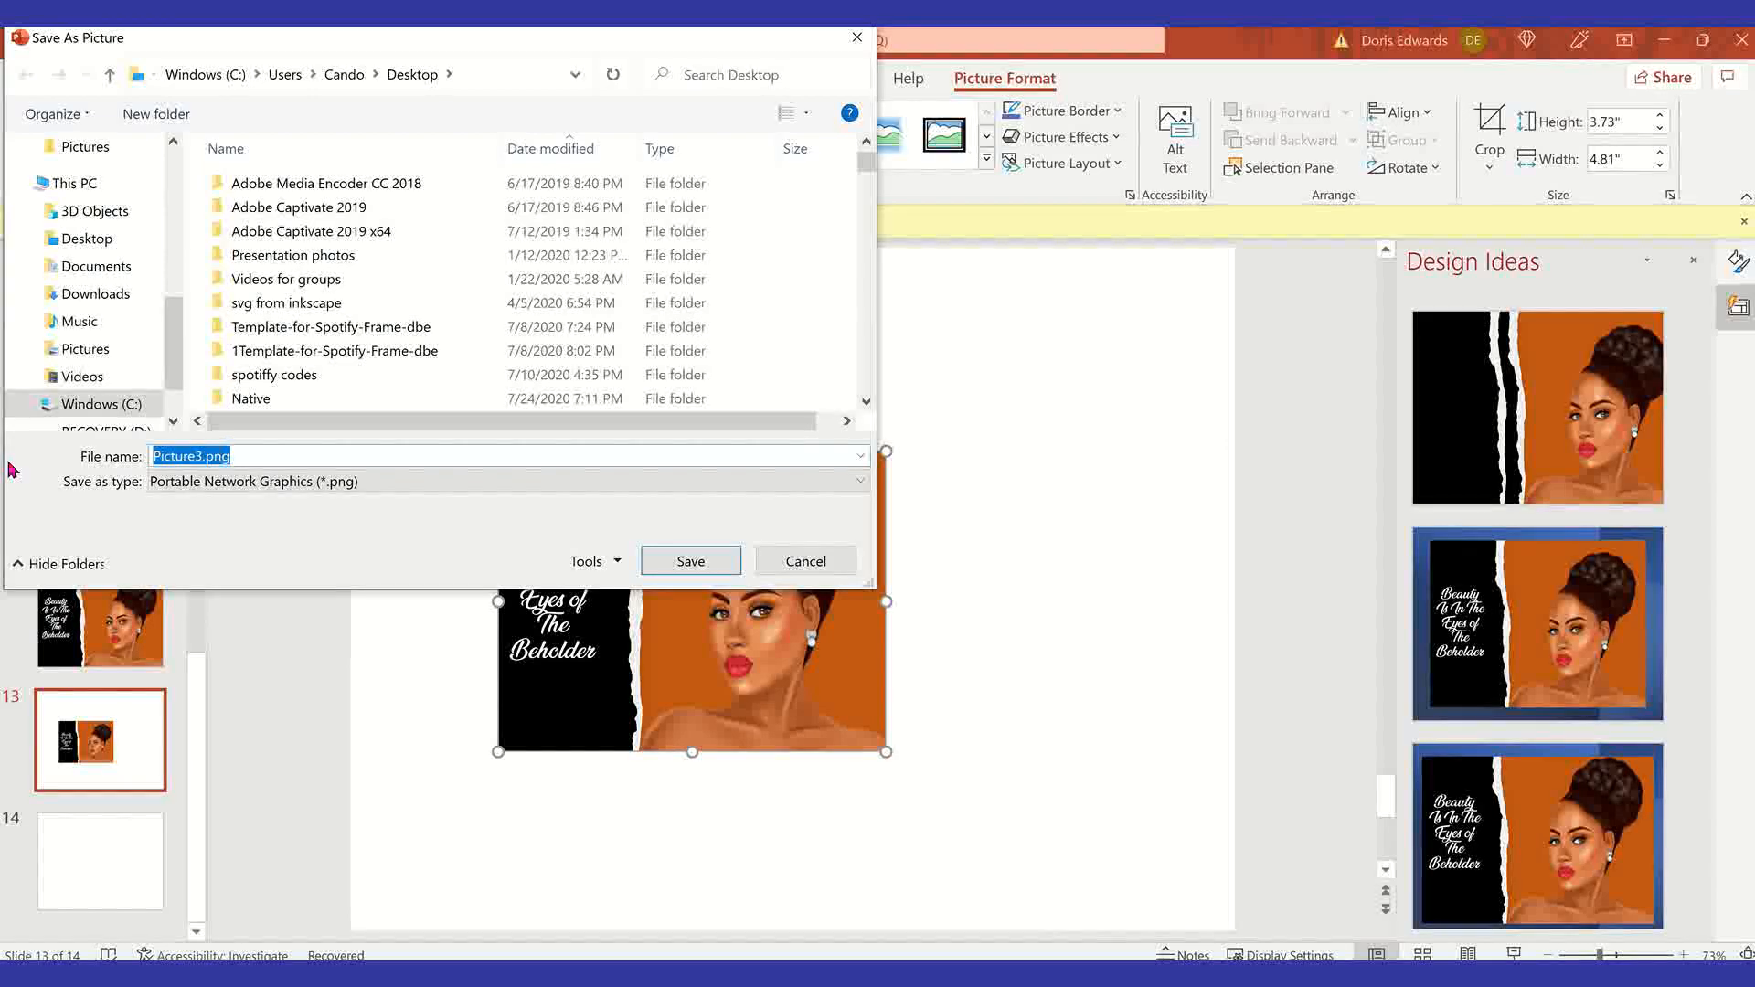
type("divabeauty")
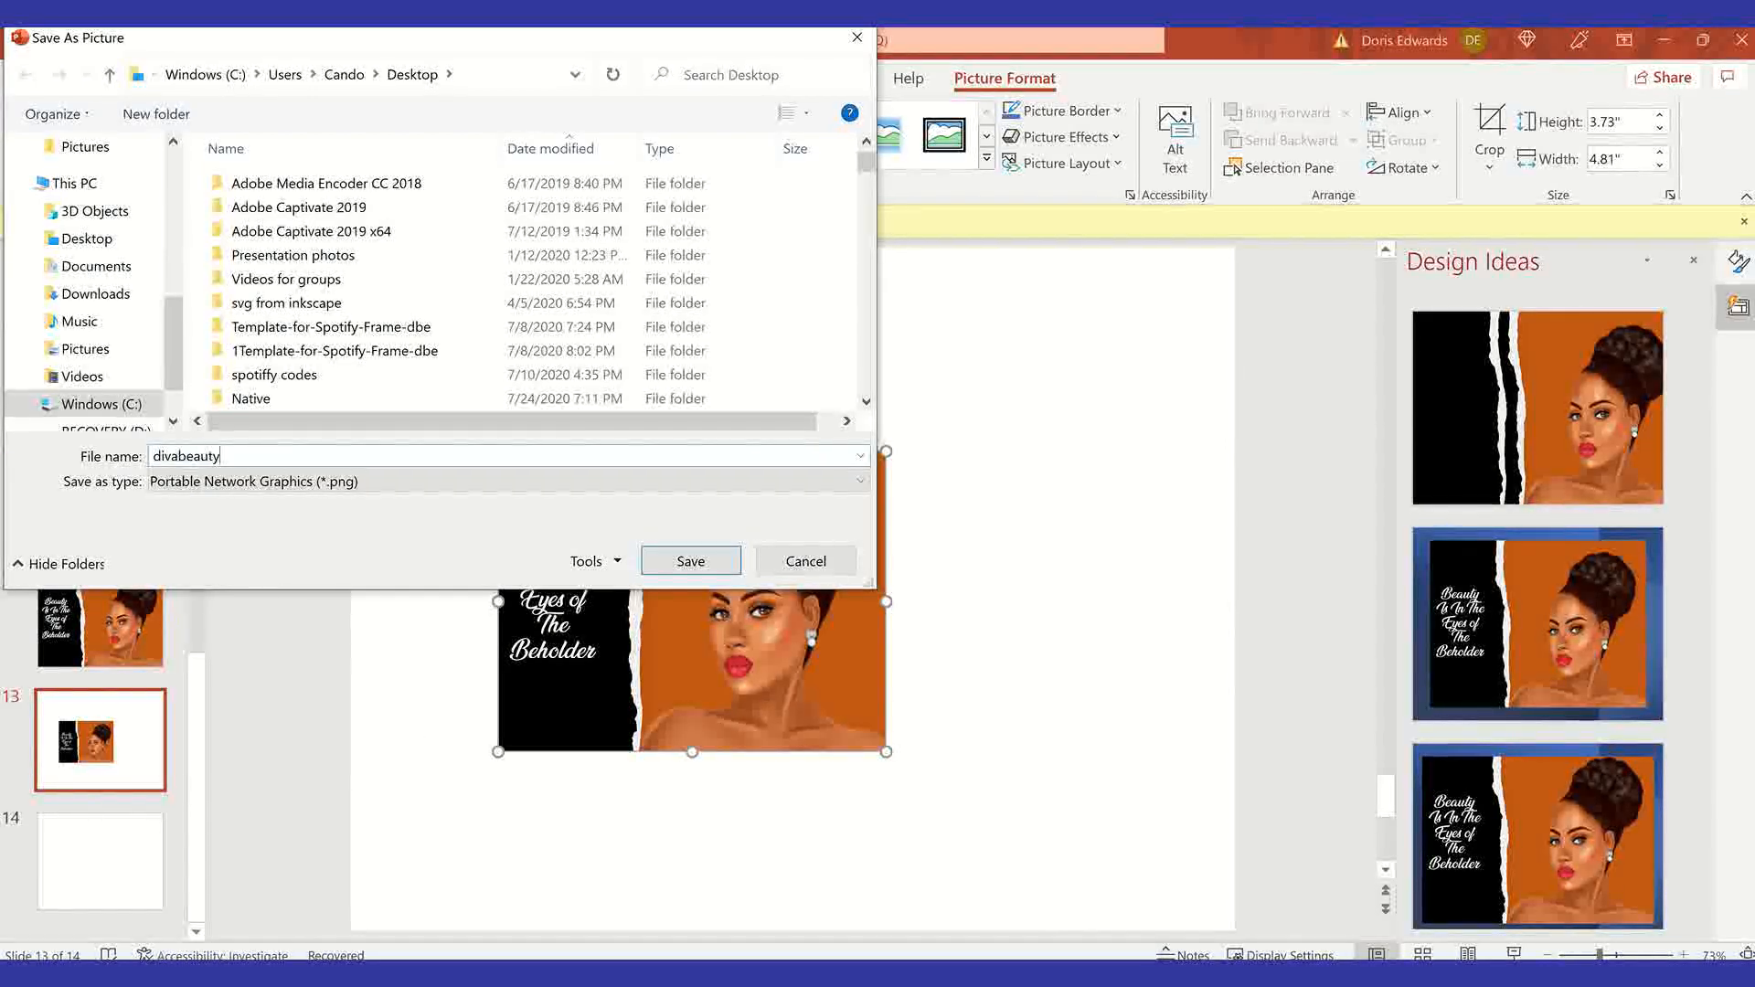
left_click(79, 238)
left_click(692, 561)
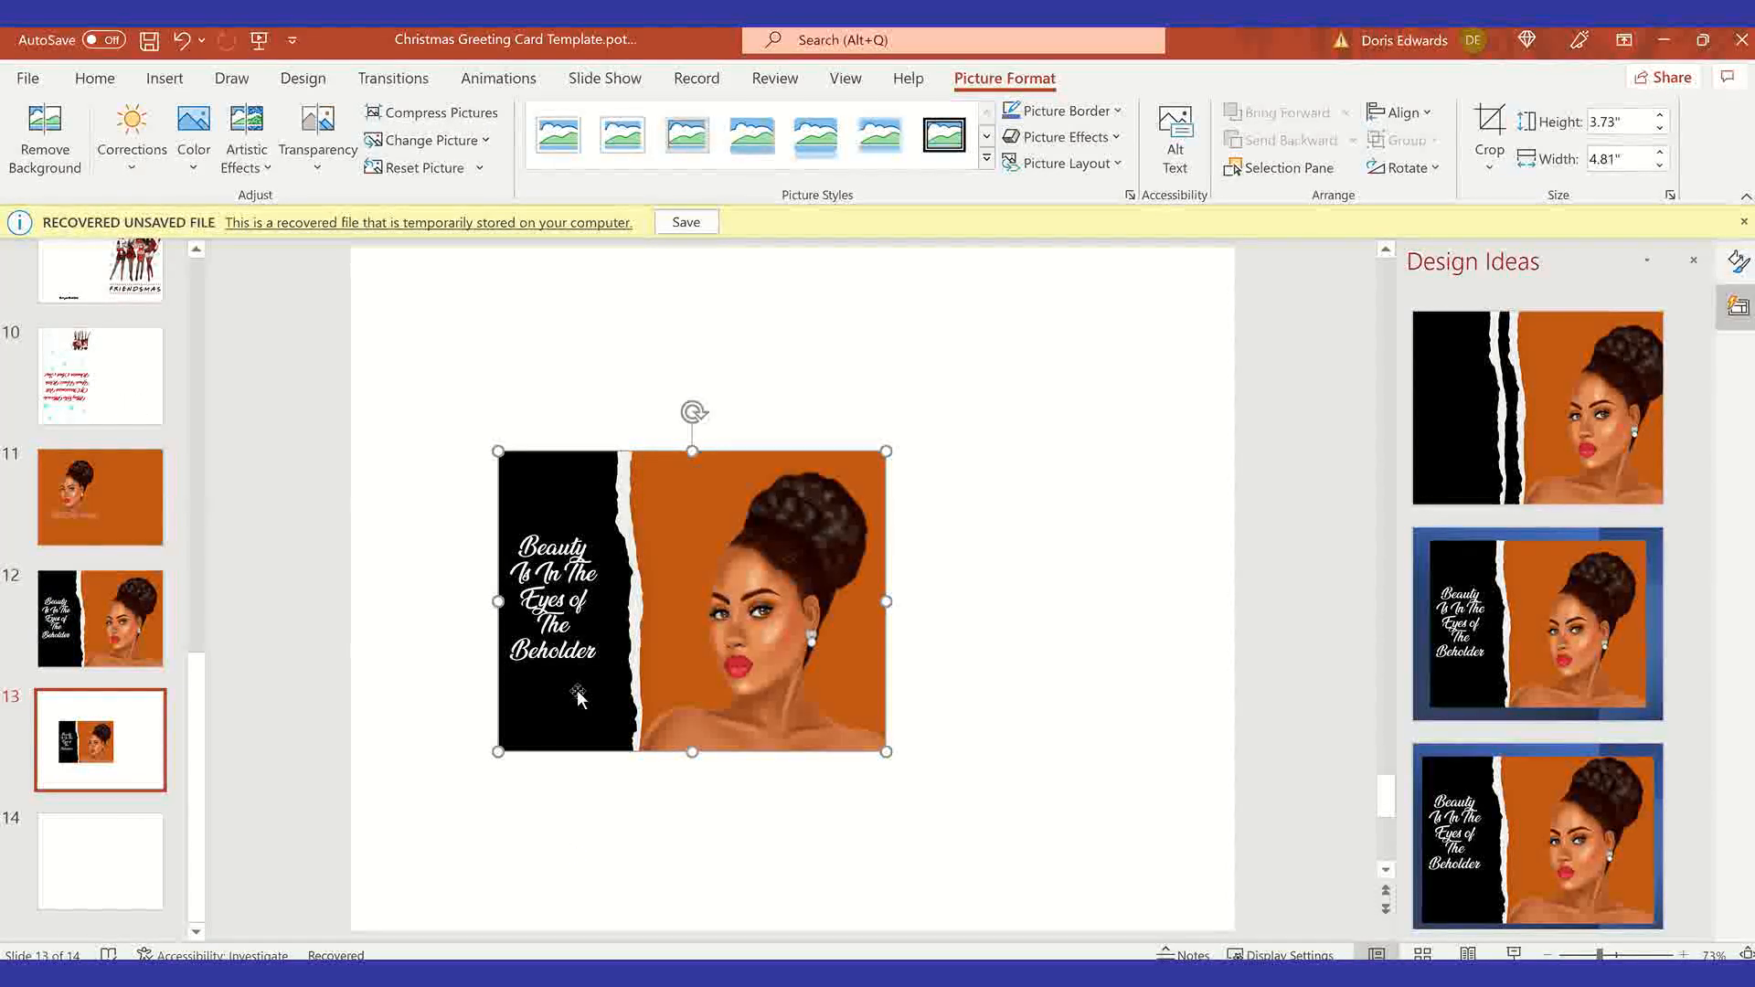
Step: Move the quote picture to the upper-left area of slide 13
left_click_drag(808, 669, 678, 557)
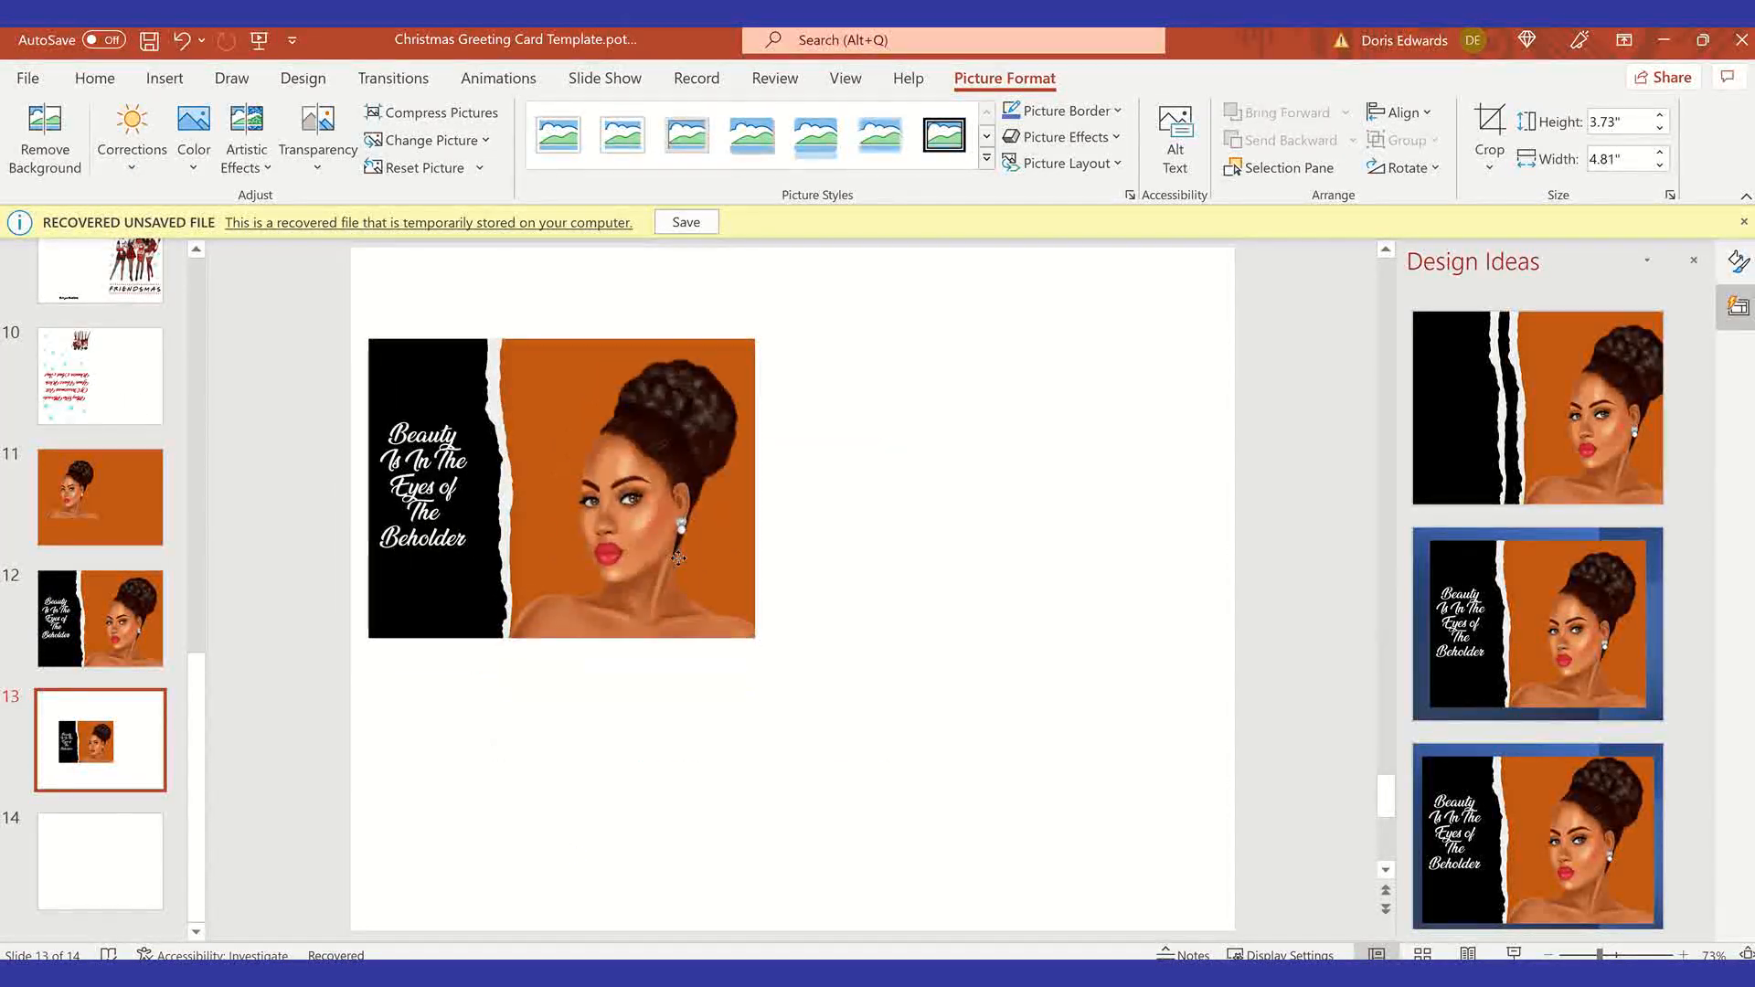
scroll(109, 498, "up", 3)
scroll(108, 653, "down", 3)
Step: Duplicate blank slide 14 three times to add more empty slides
left_click(95, 867)
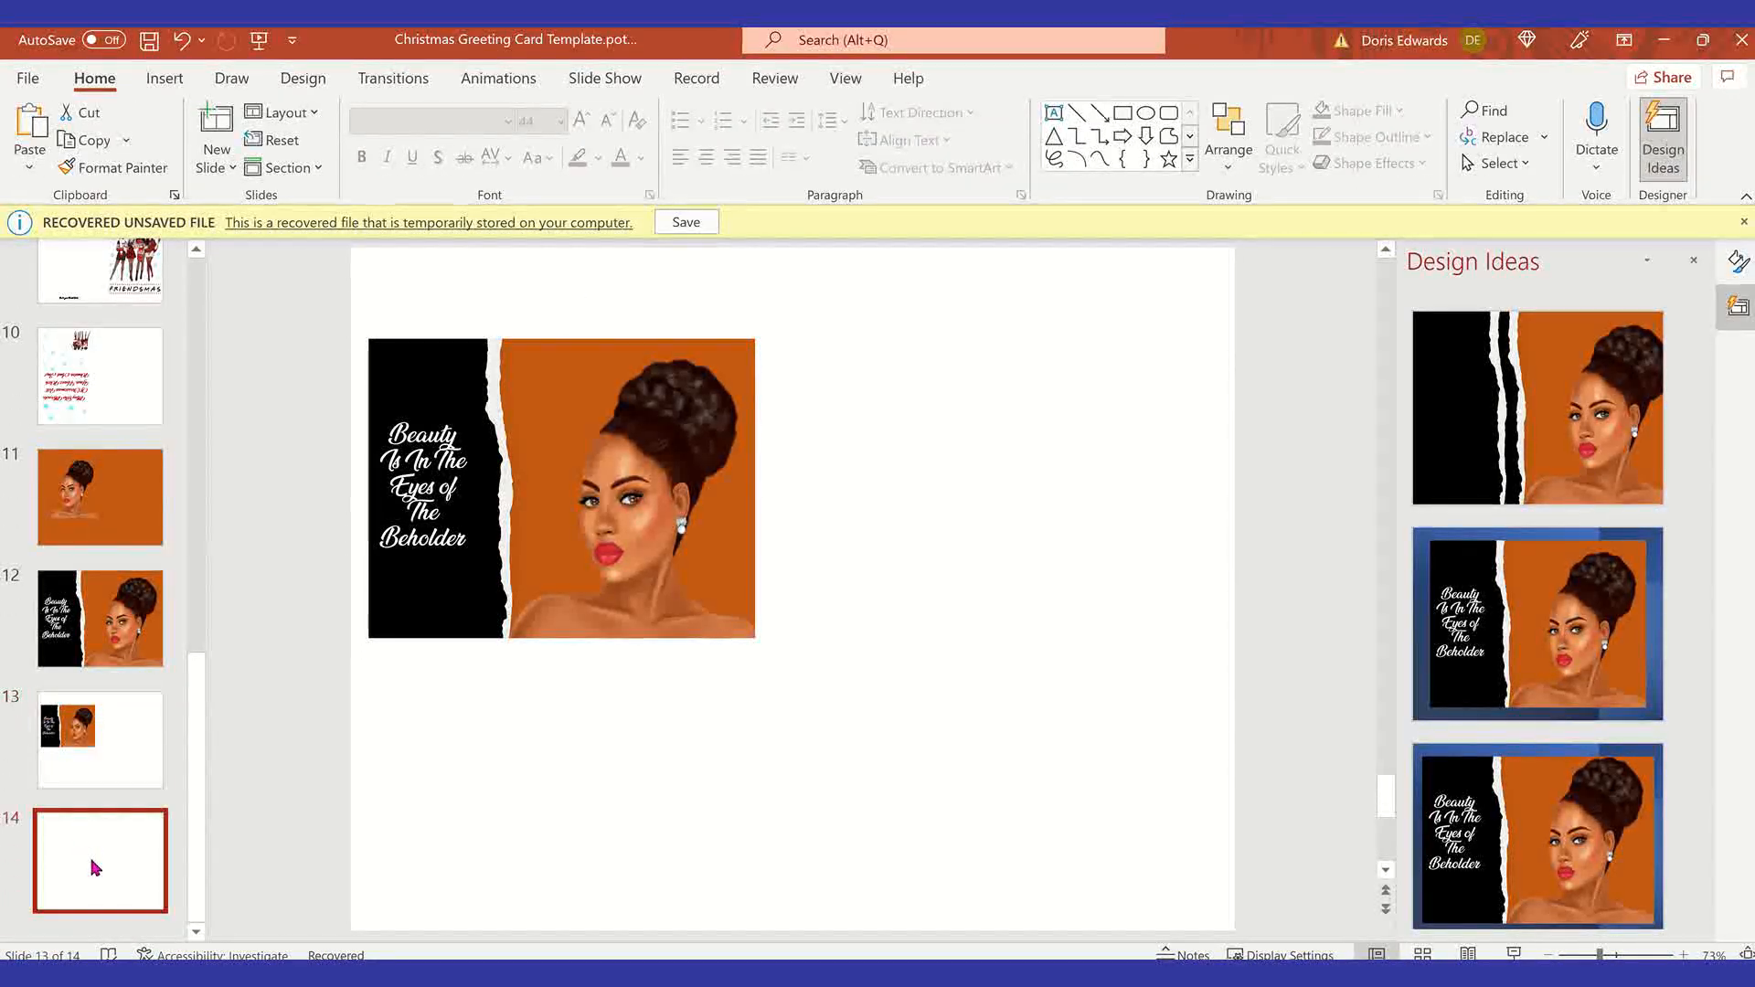
right_click(95, 866)
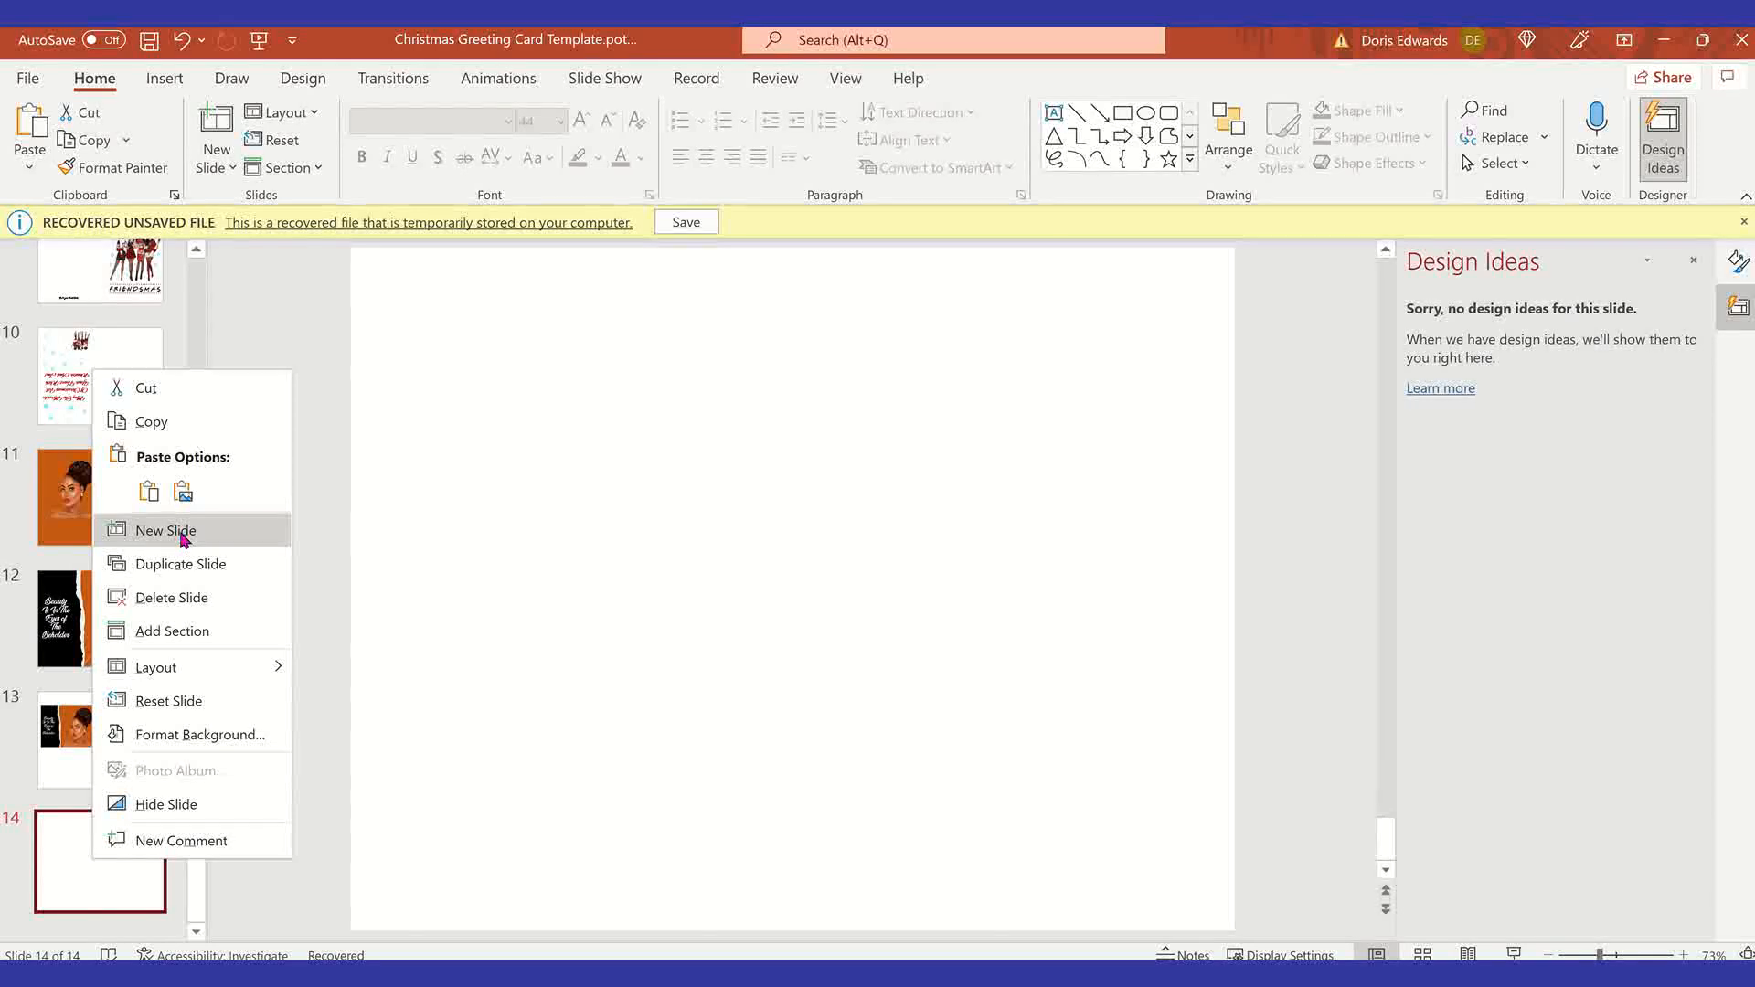
left_click(186, 564)
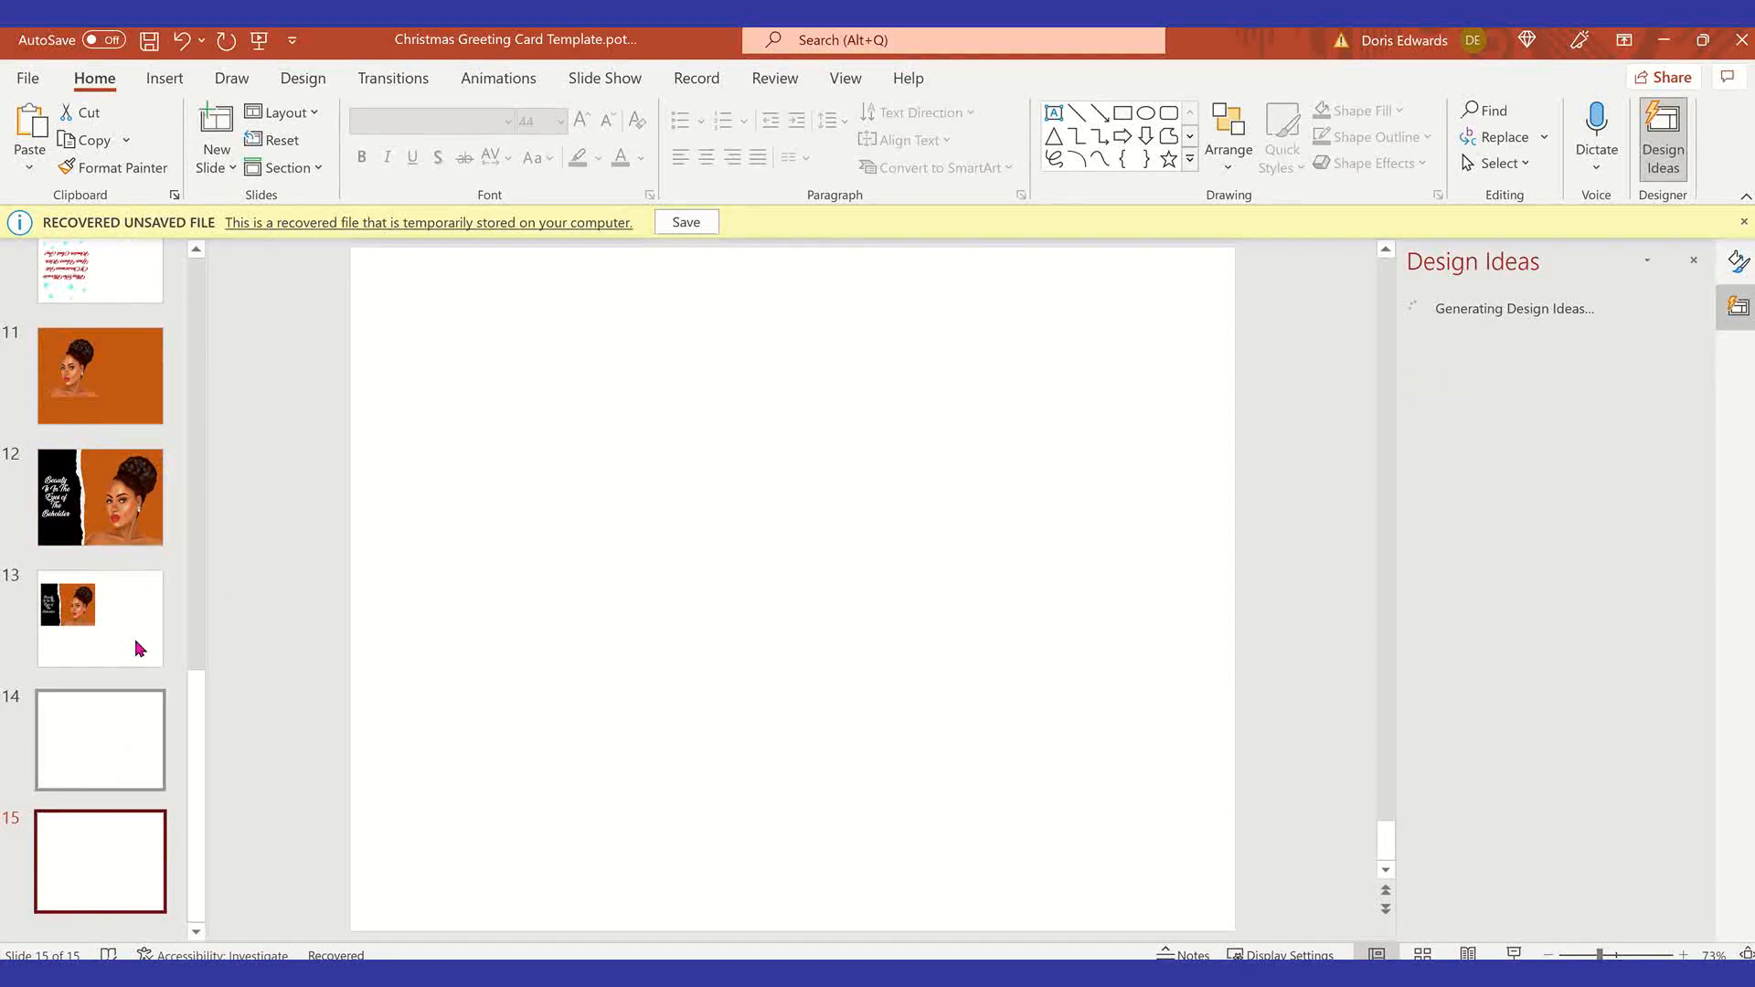
right_click(122, 731)
left_click(212, 437)
left_click(118, 745)
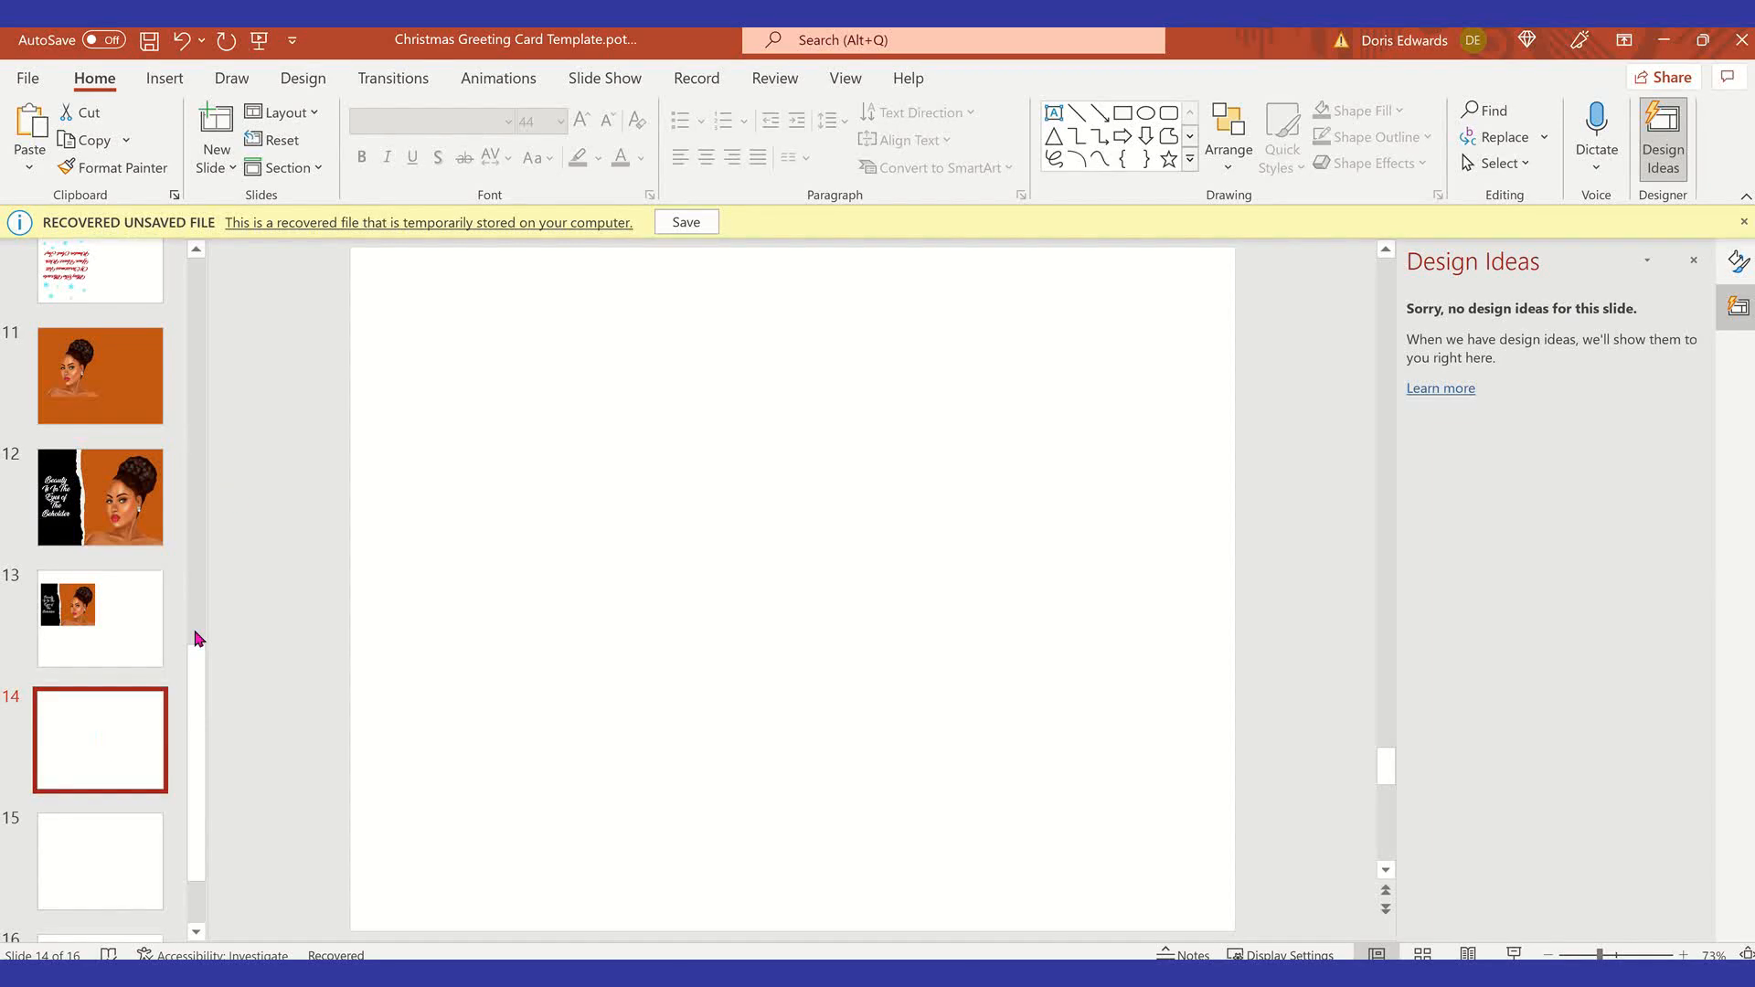
right_click(97, 732)
left_click(253, 405)
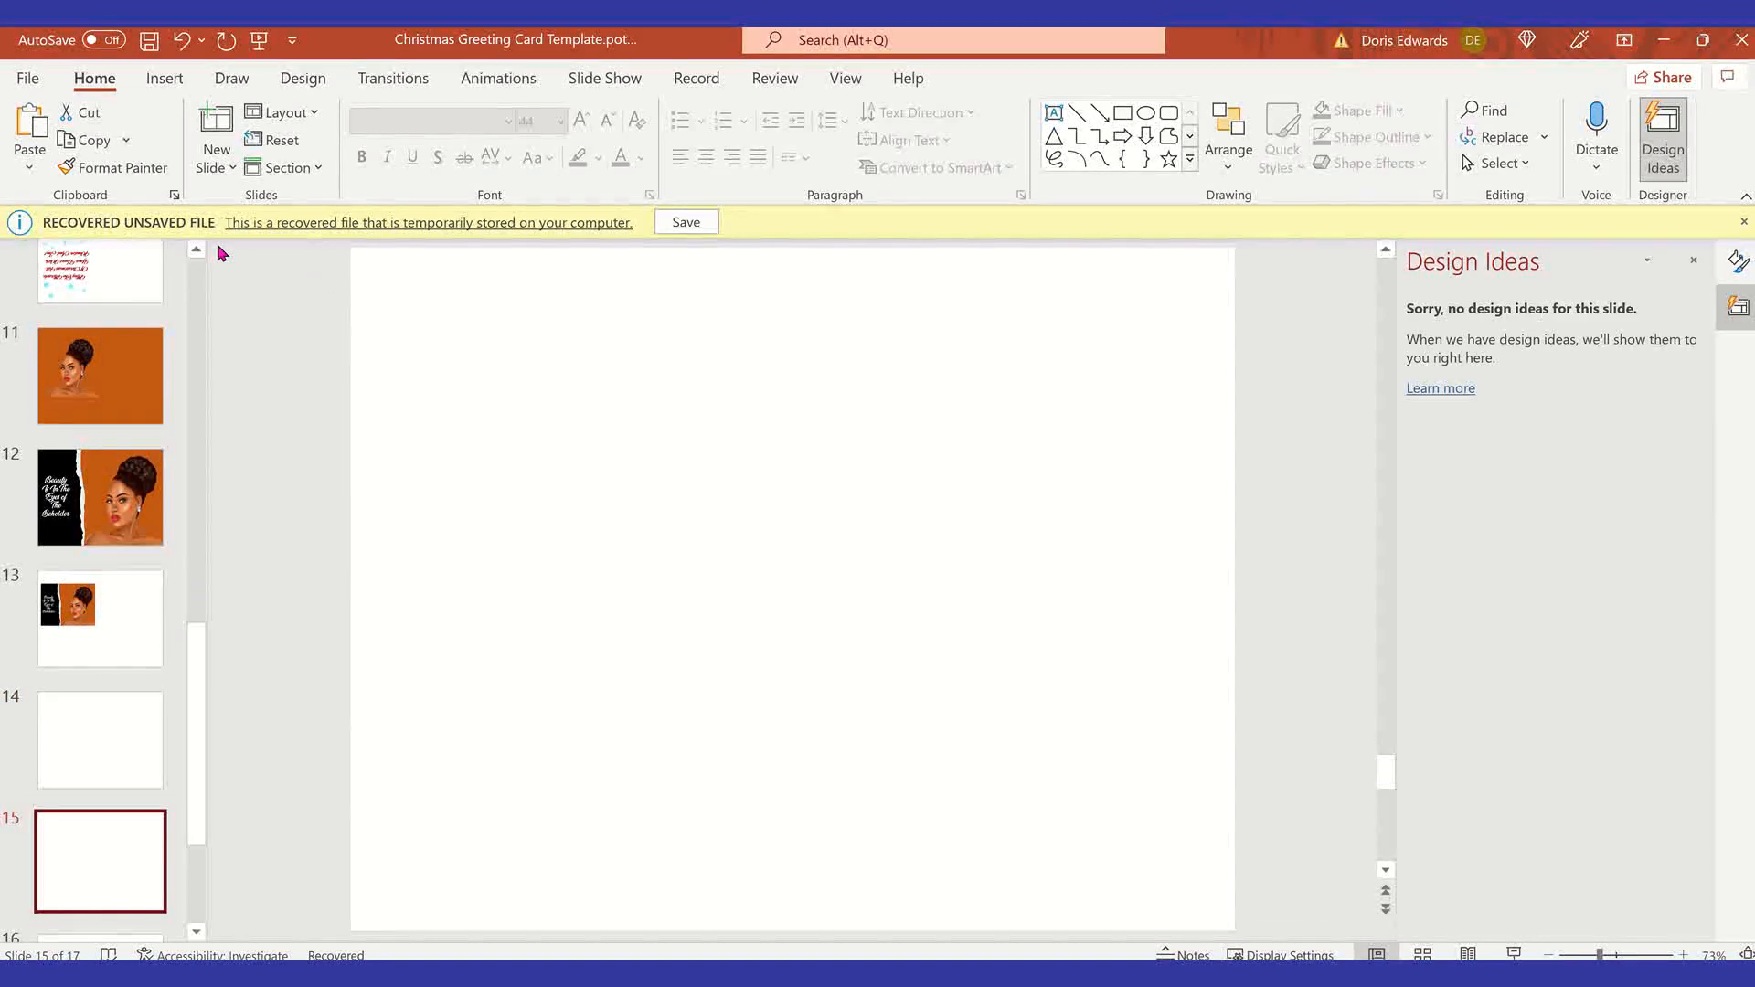
Step: Insert diva-removebg-preview.png from the Downloads folder onto slide 14 and shift it left of the slide's center
left_click(157, 729)
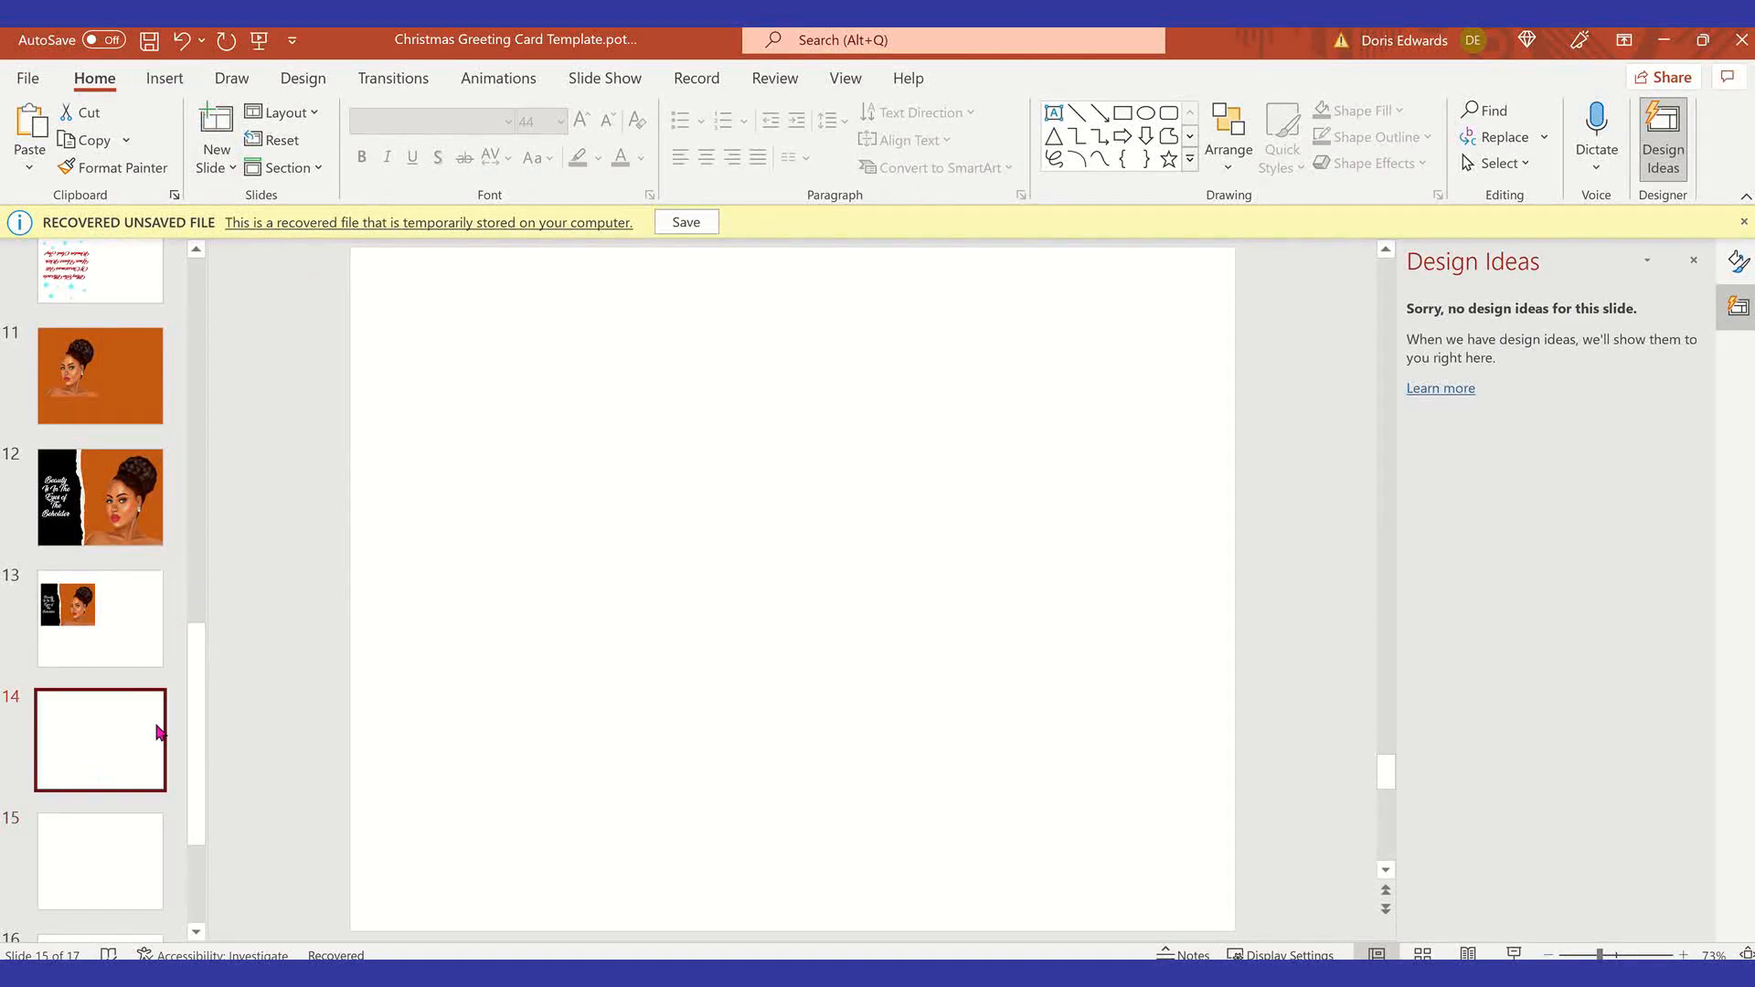
left_click(164, 80)
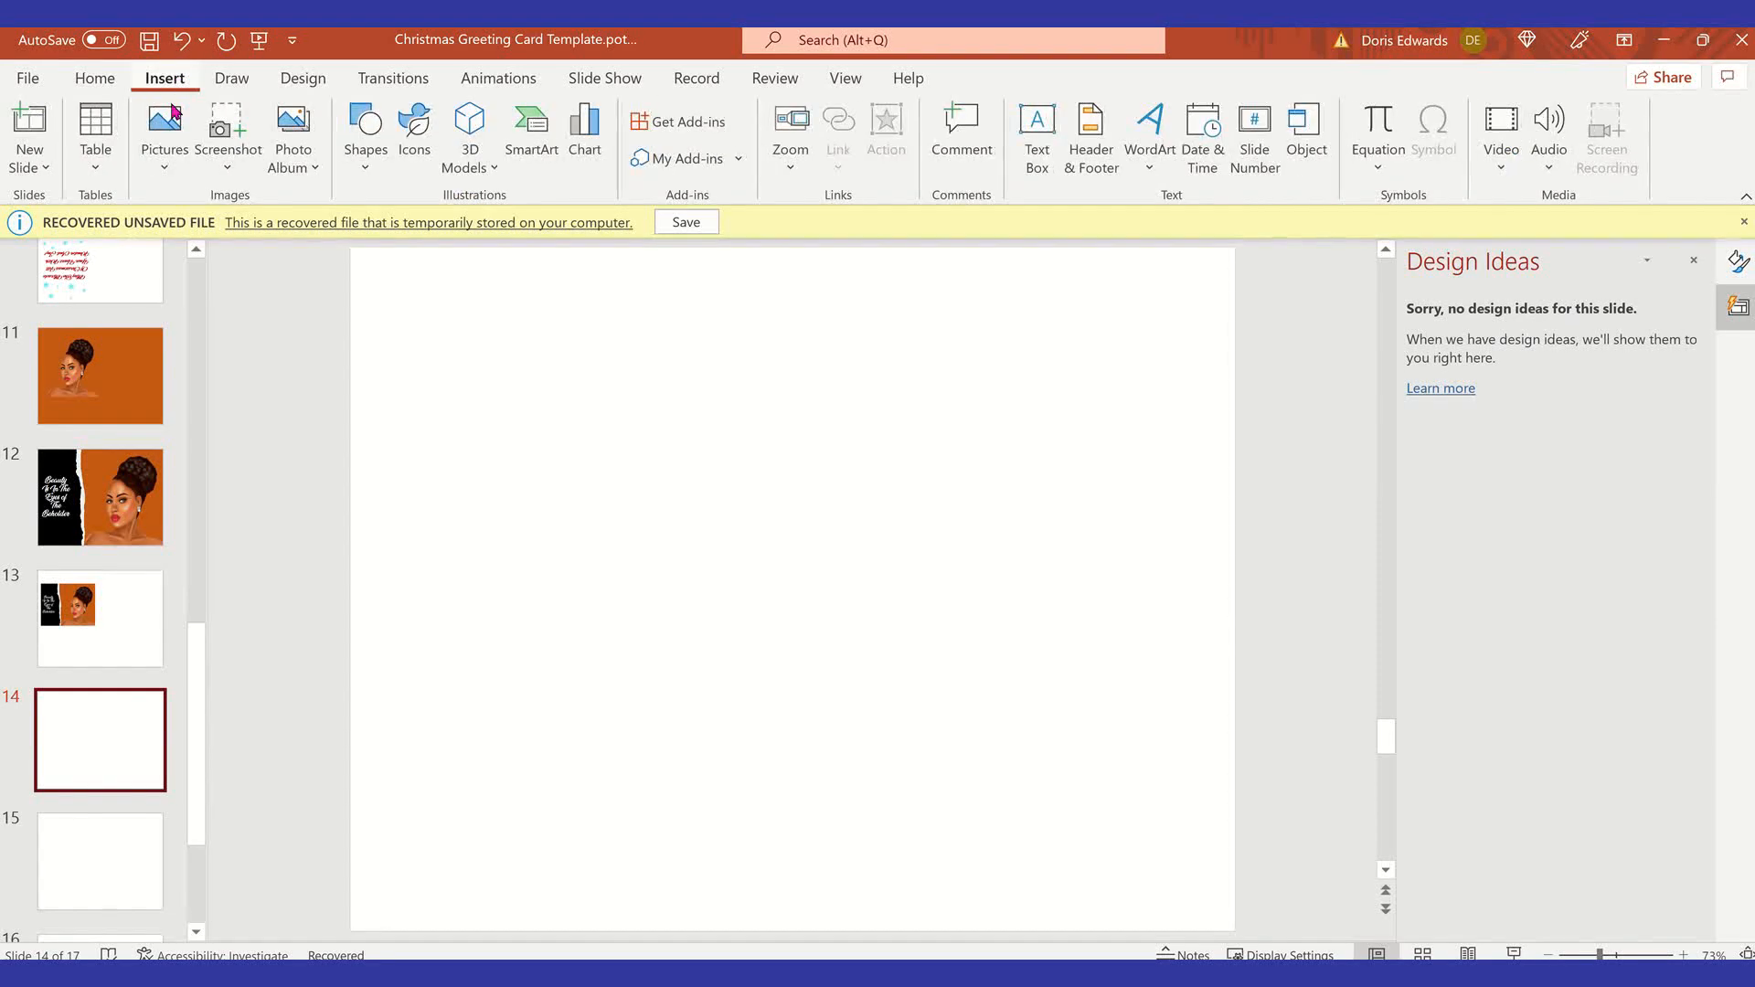
left_click(166, 156)
left_click(237, 237)
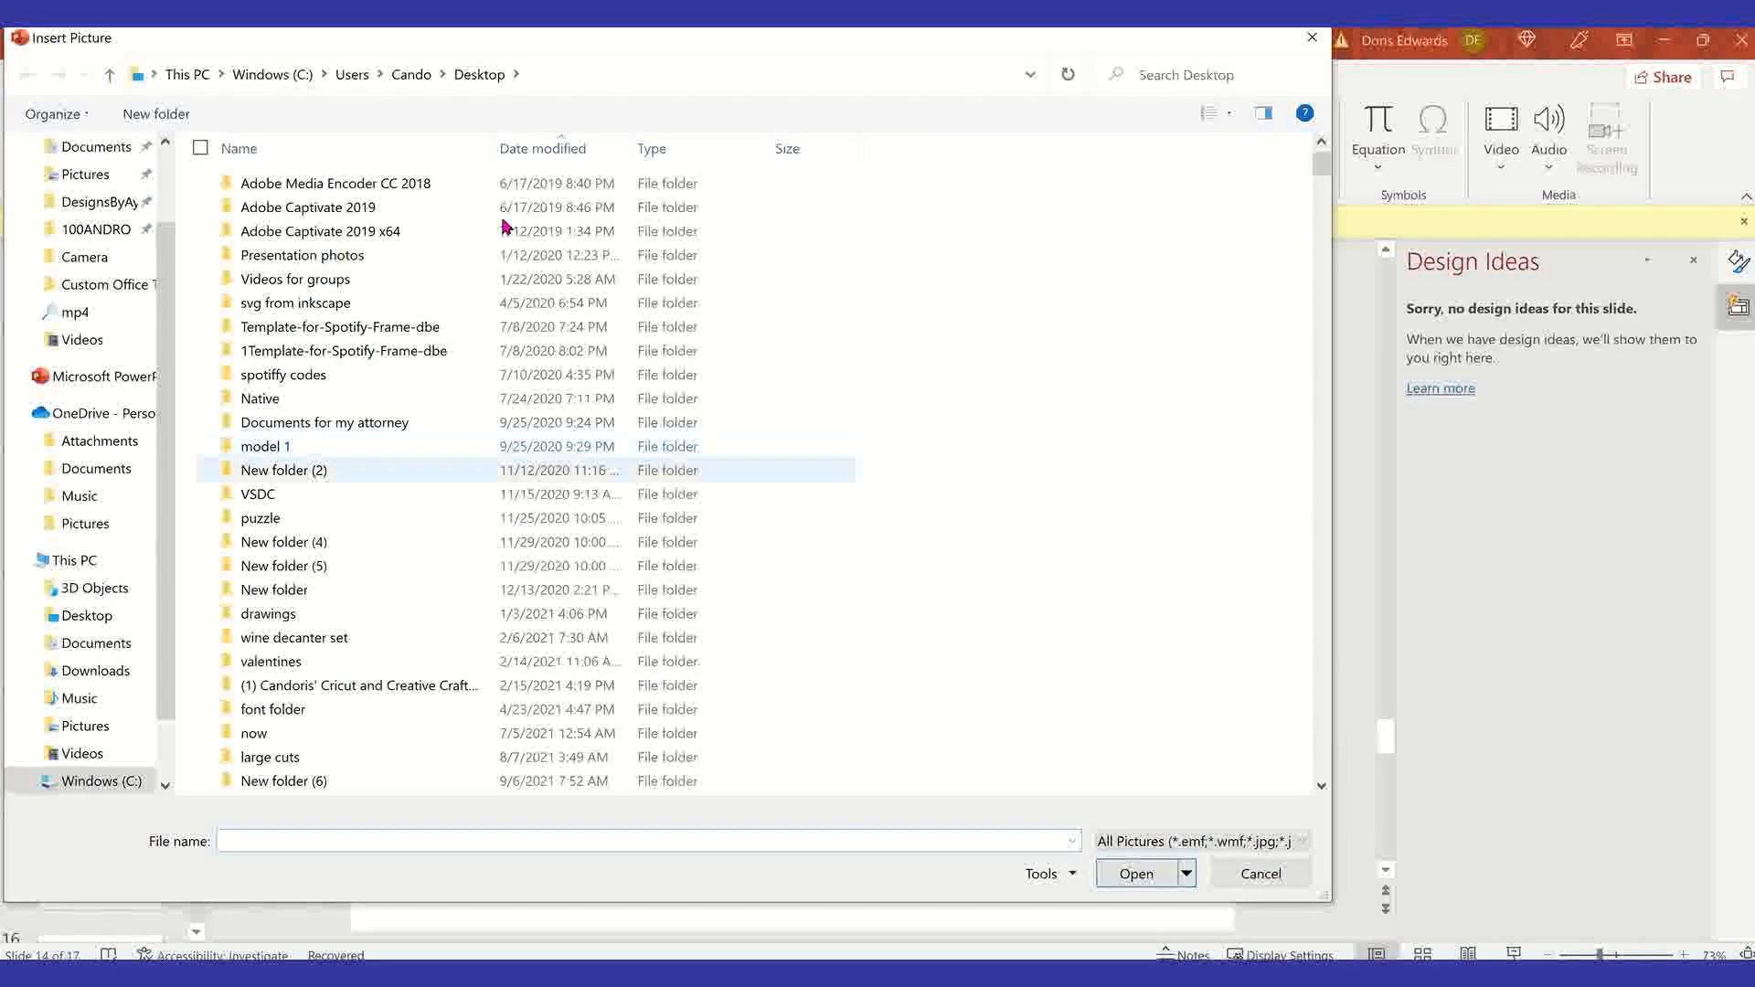
left_click(116, 670)
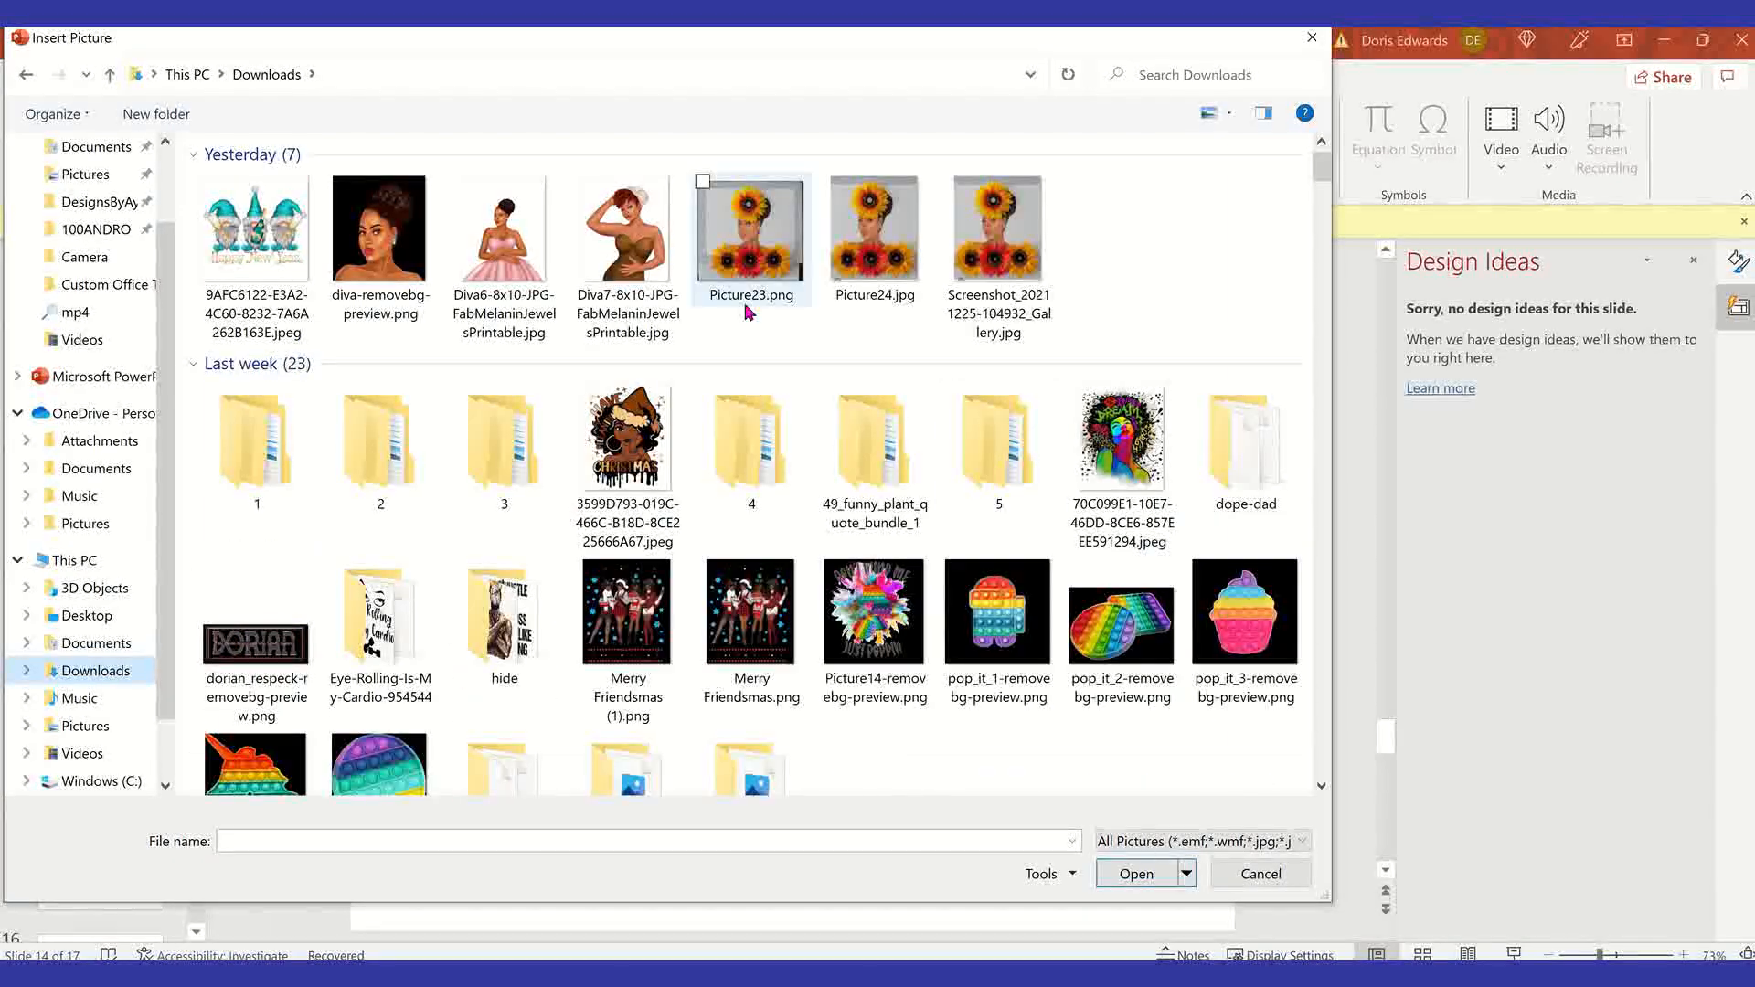
left_click(873, 230)
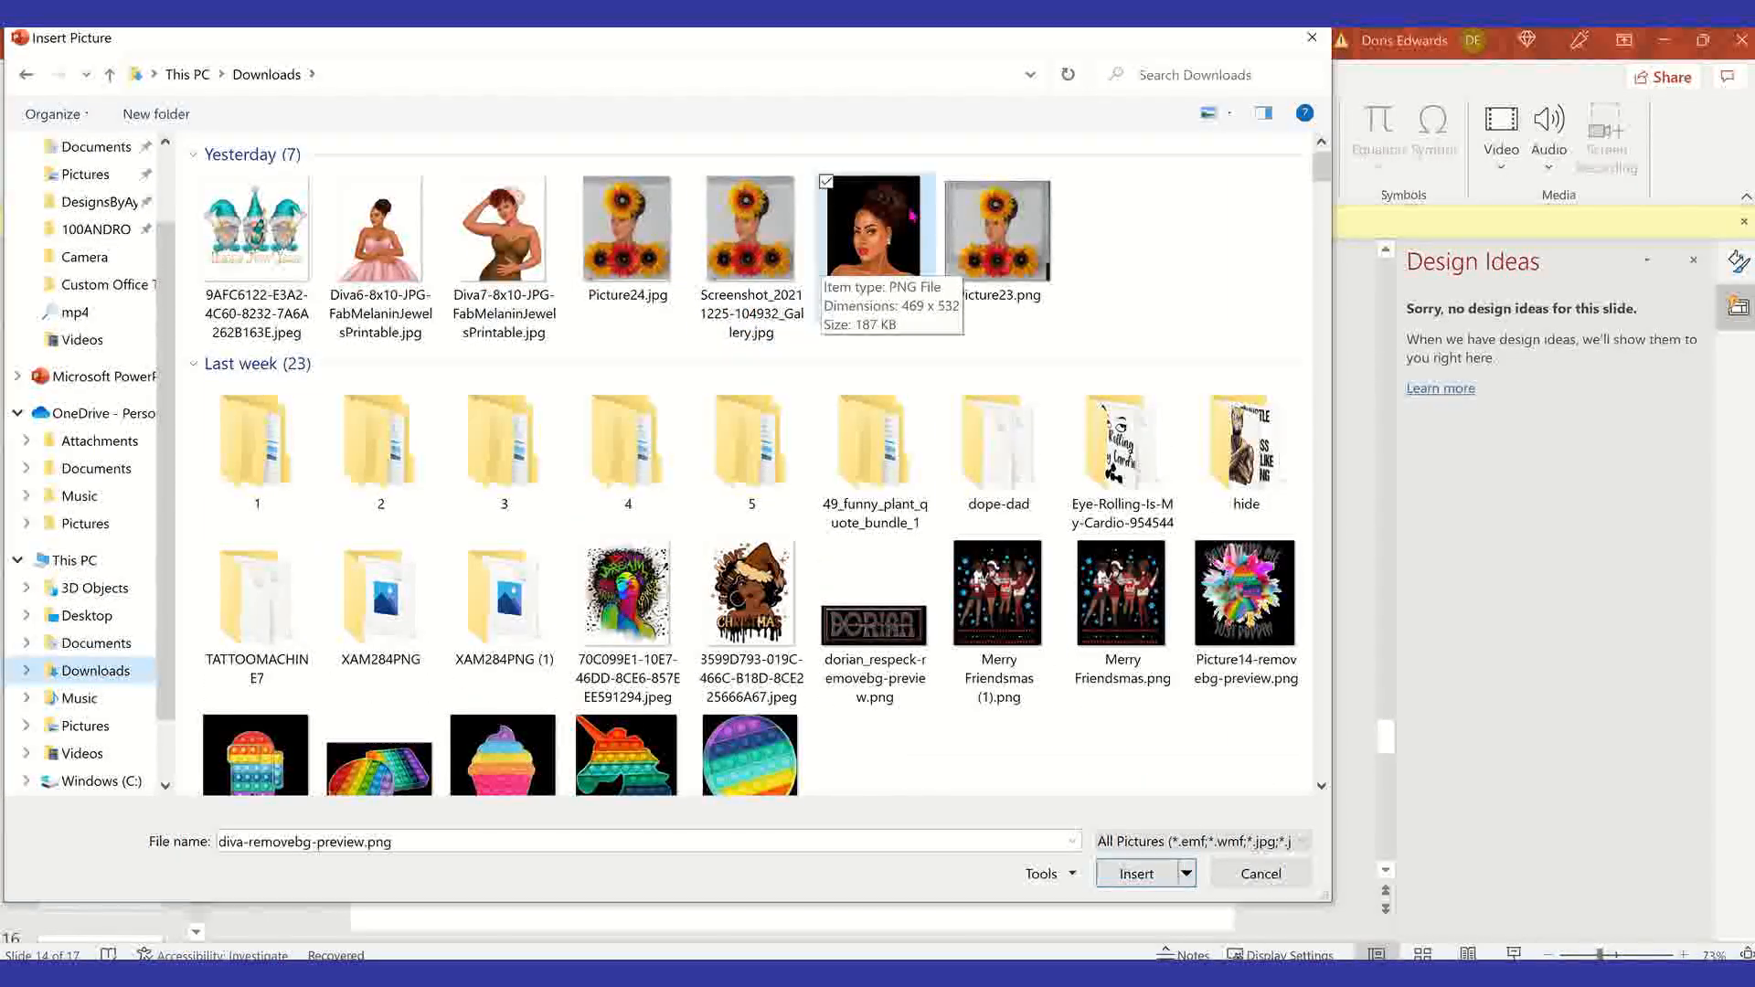
left_click(1154, 883)
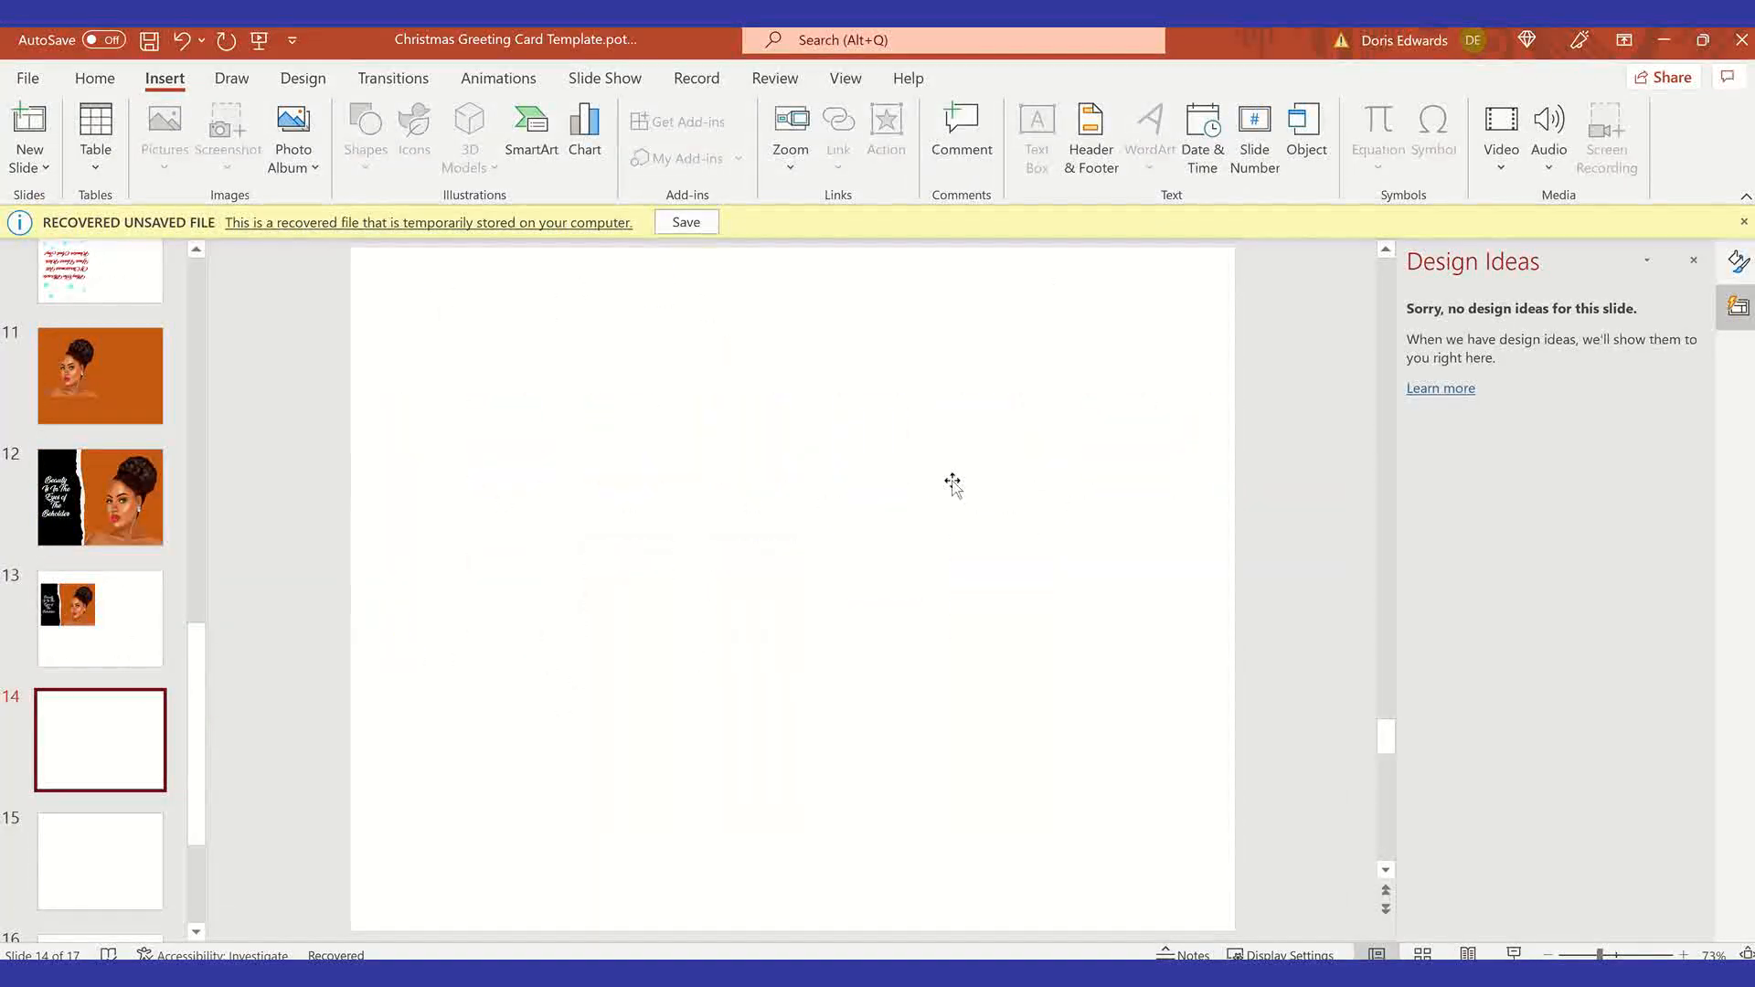
left_click_drag(812, 650, 647, 580)
left_click(944, 463)
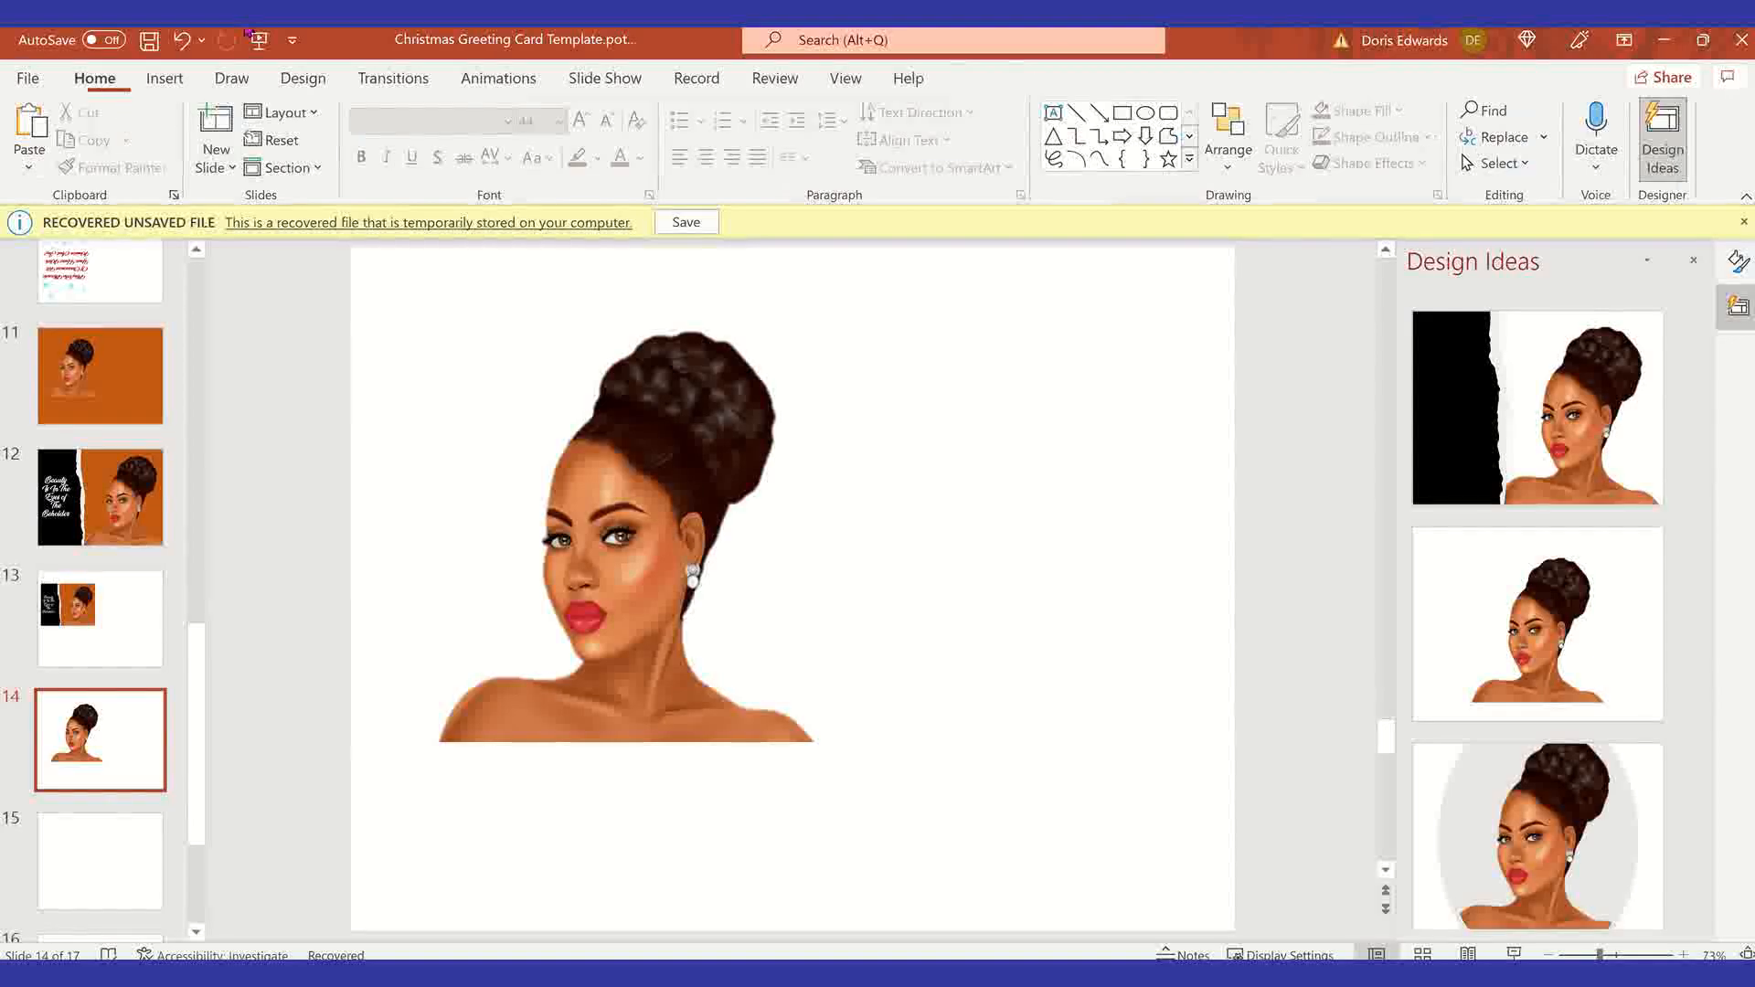
Step: Draw an oval about 6.51" high by 6.75" wide over the portrait on slide 14
left_click(164, 79)
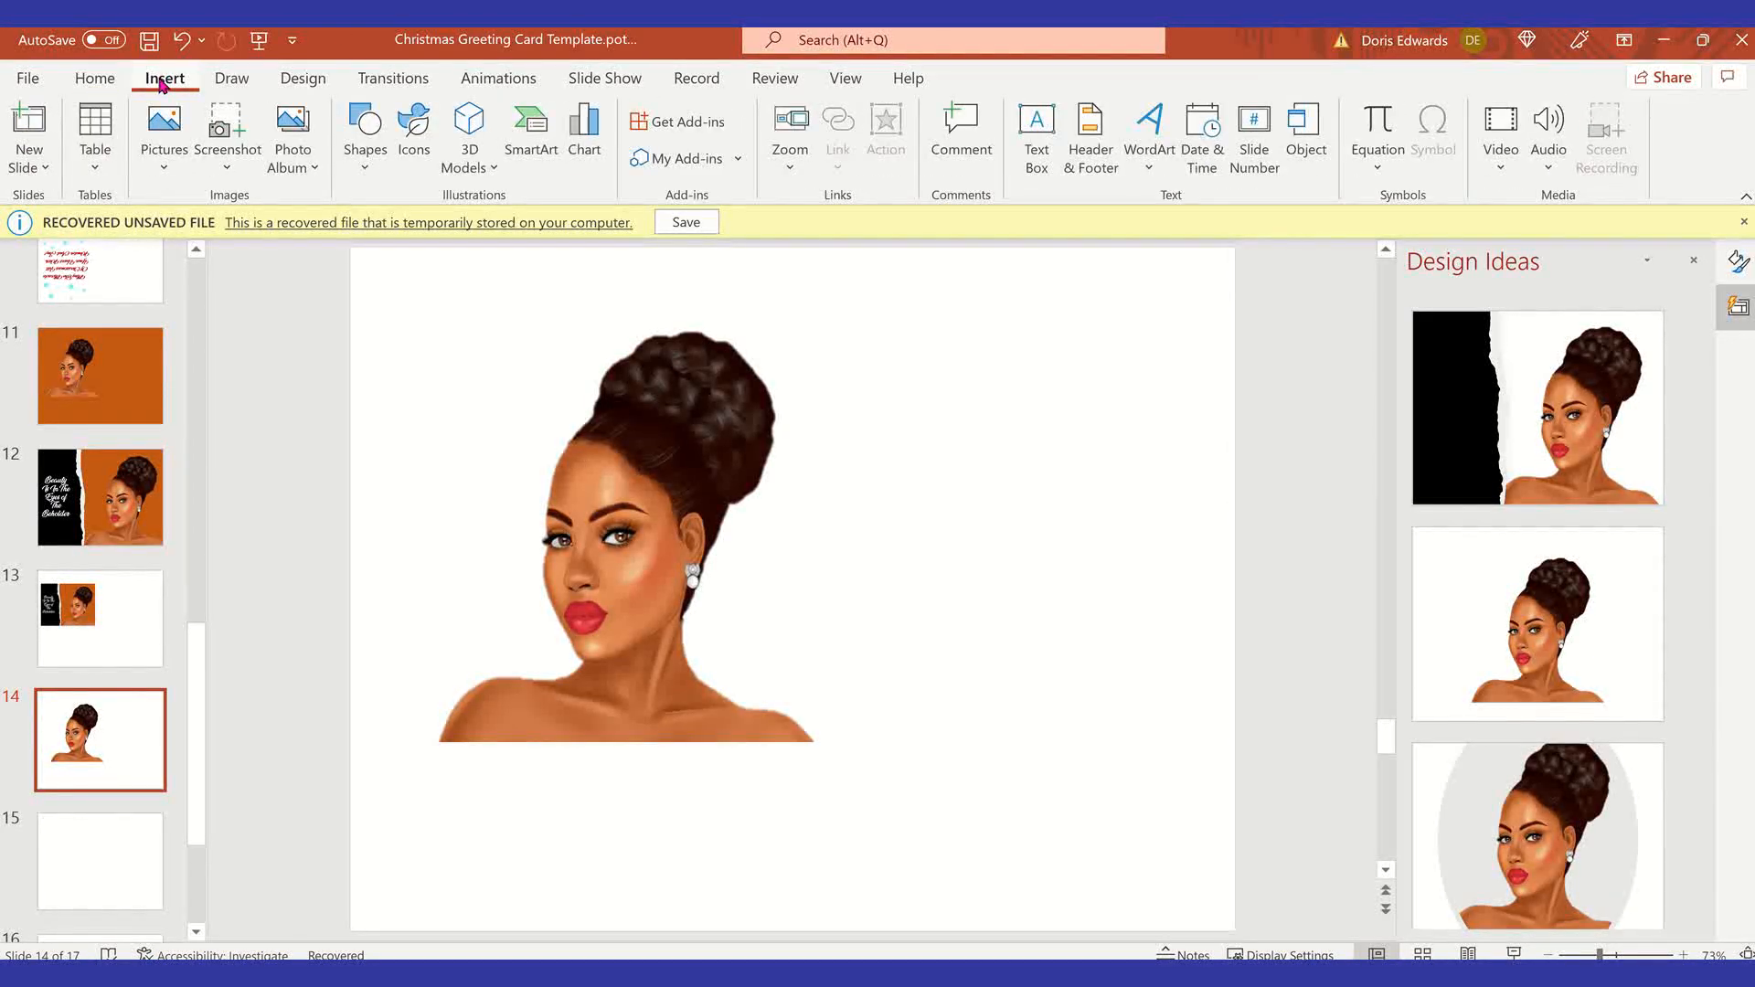
left_click(367, 167)
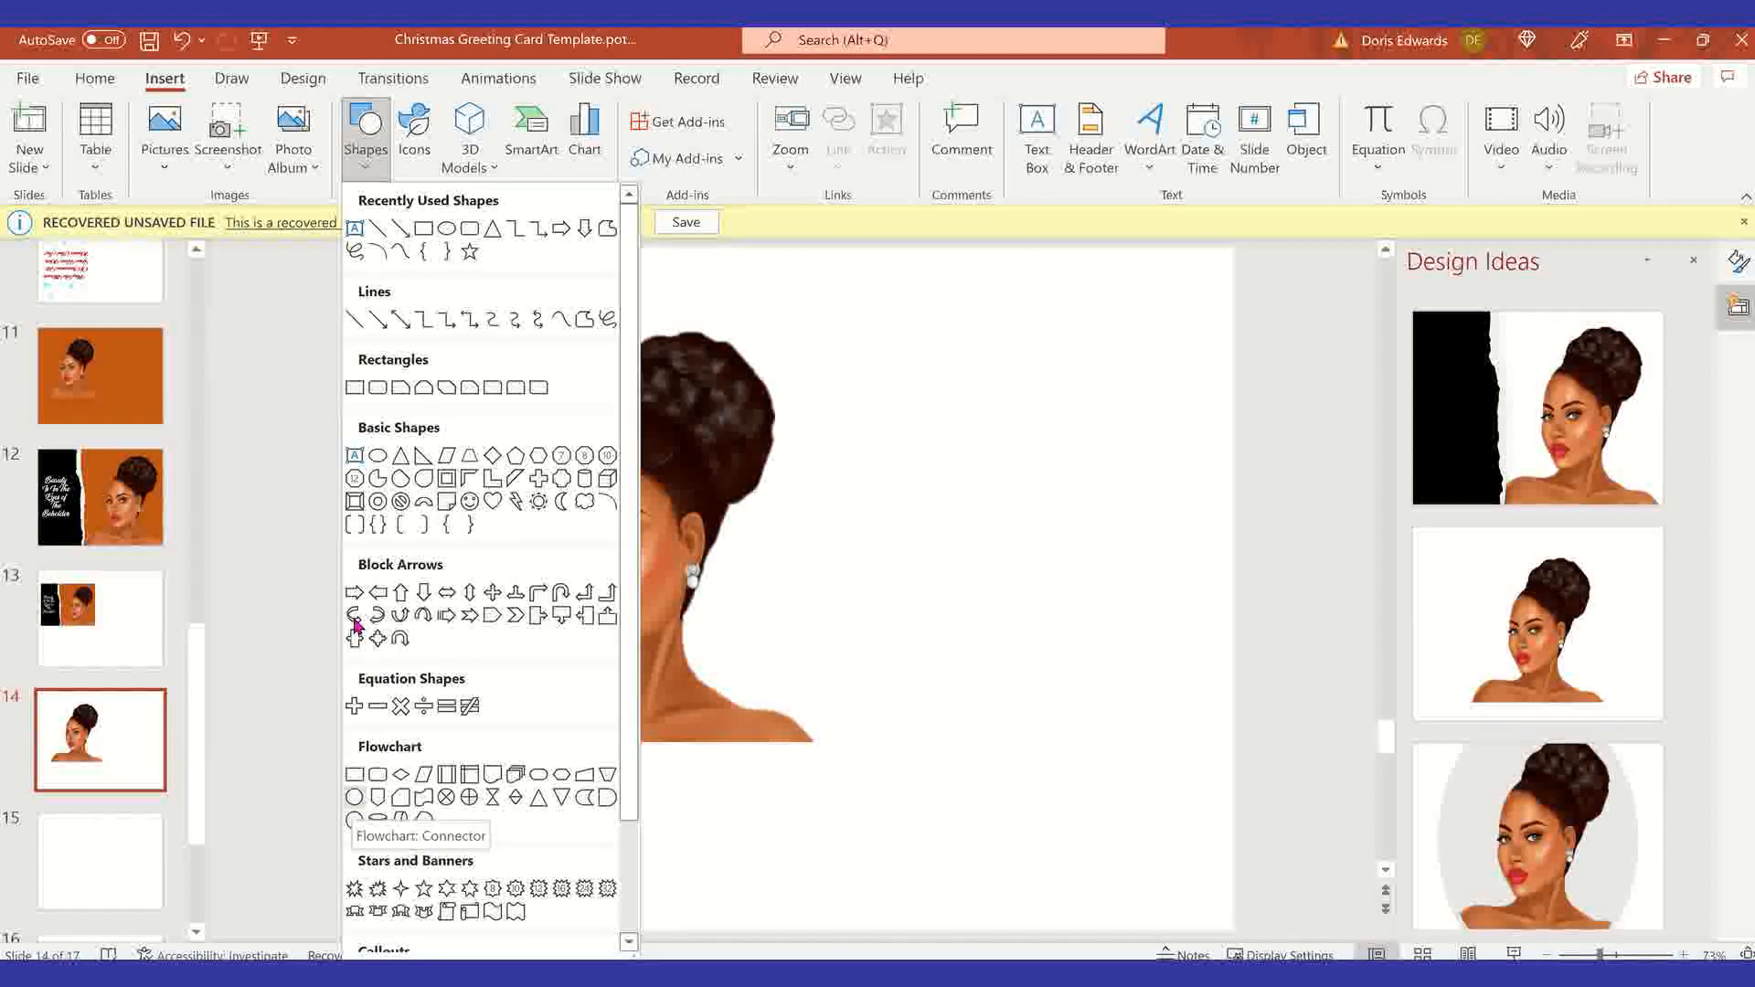
left_click(448, 230)
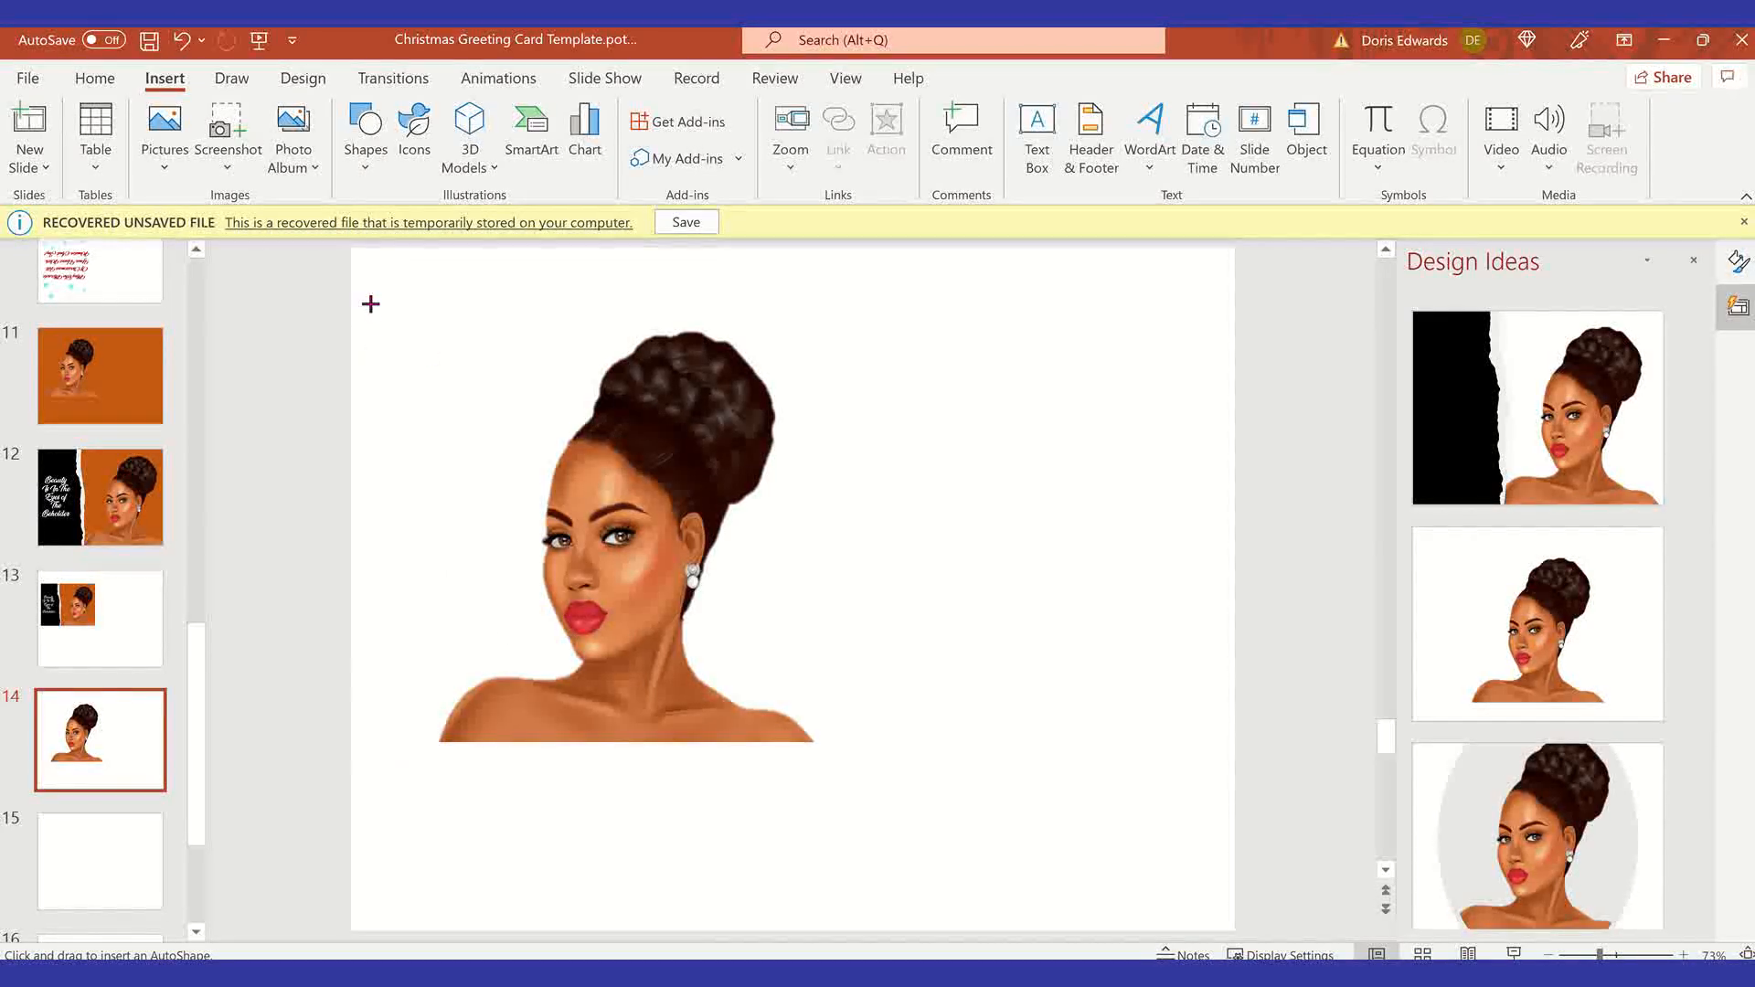
left_click_drag(368, 301, 909, 823)
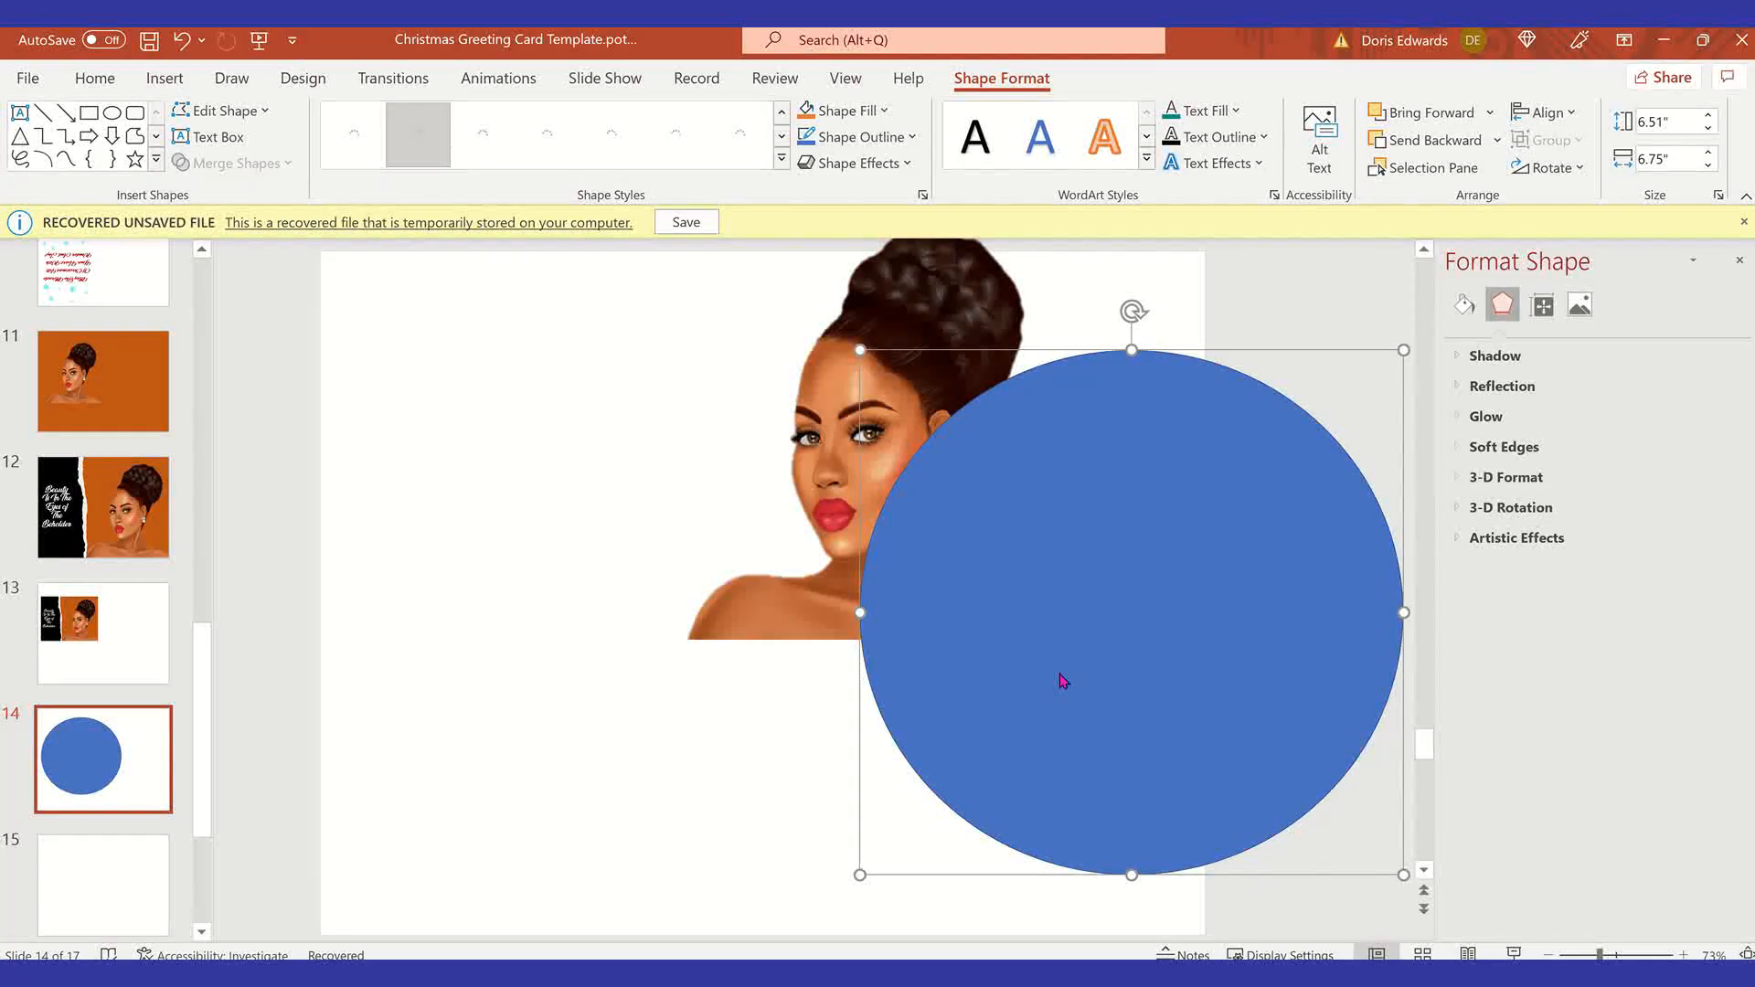
Step: Move the blue circle left to the middle of the slide and align the portrait with it
left_click_drag(987, 689, 599, 666)
left_click(1013, 268)
left_click_drag(1013, 268, 850, 415)
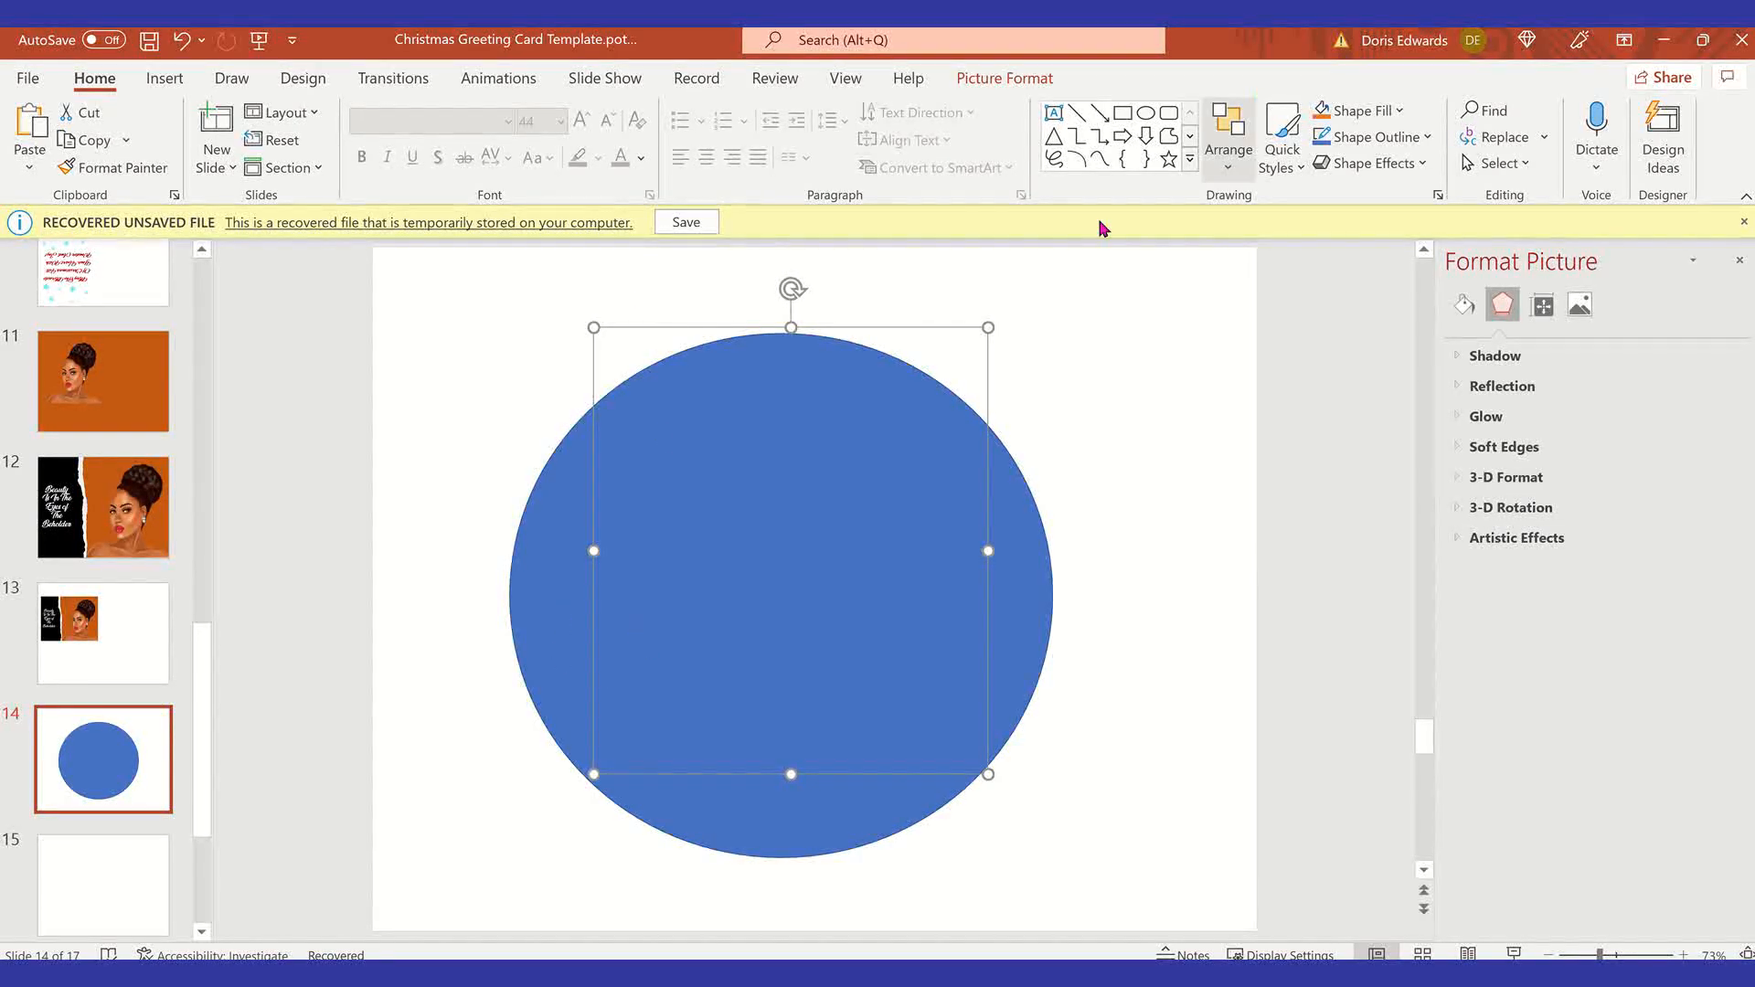
Step: Bring the portrait in front of the circle and nudge it slightly up and left
right_click(990, 351)
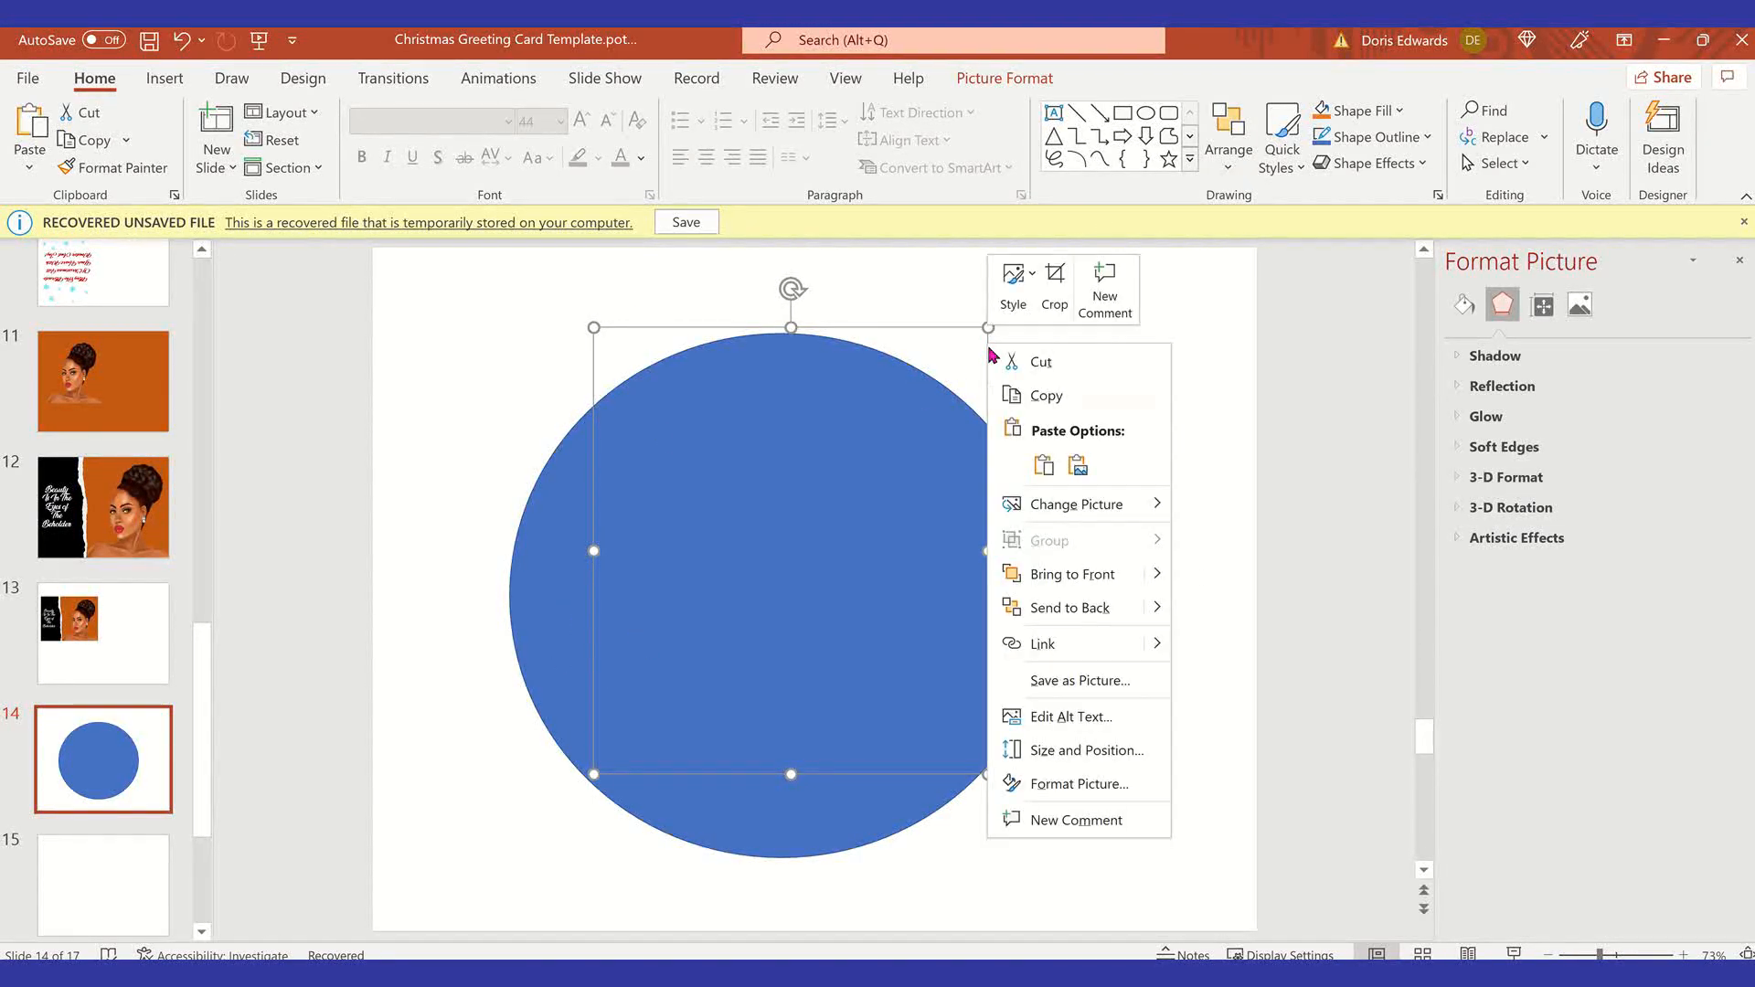
left_click(1114, 583)
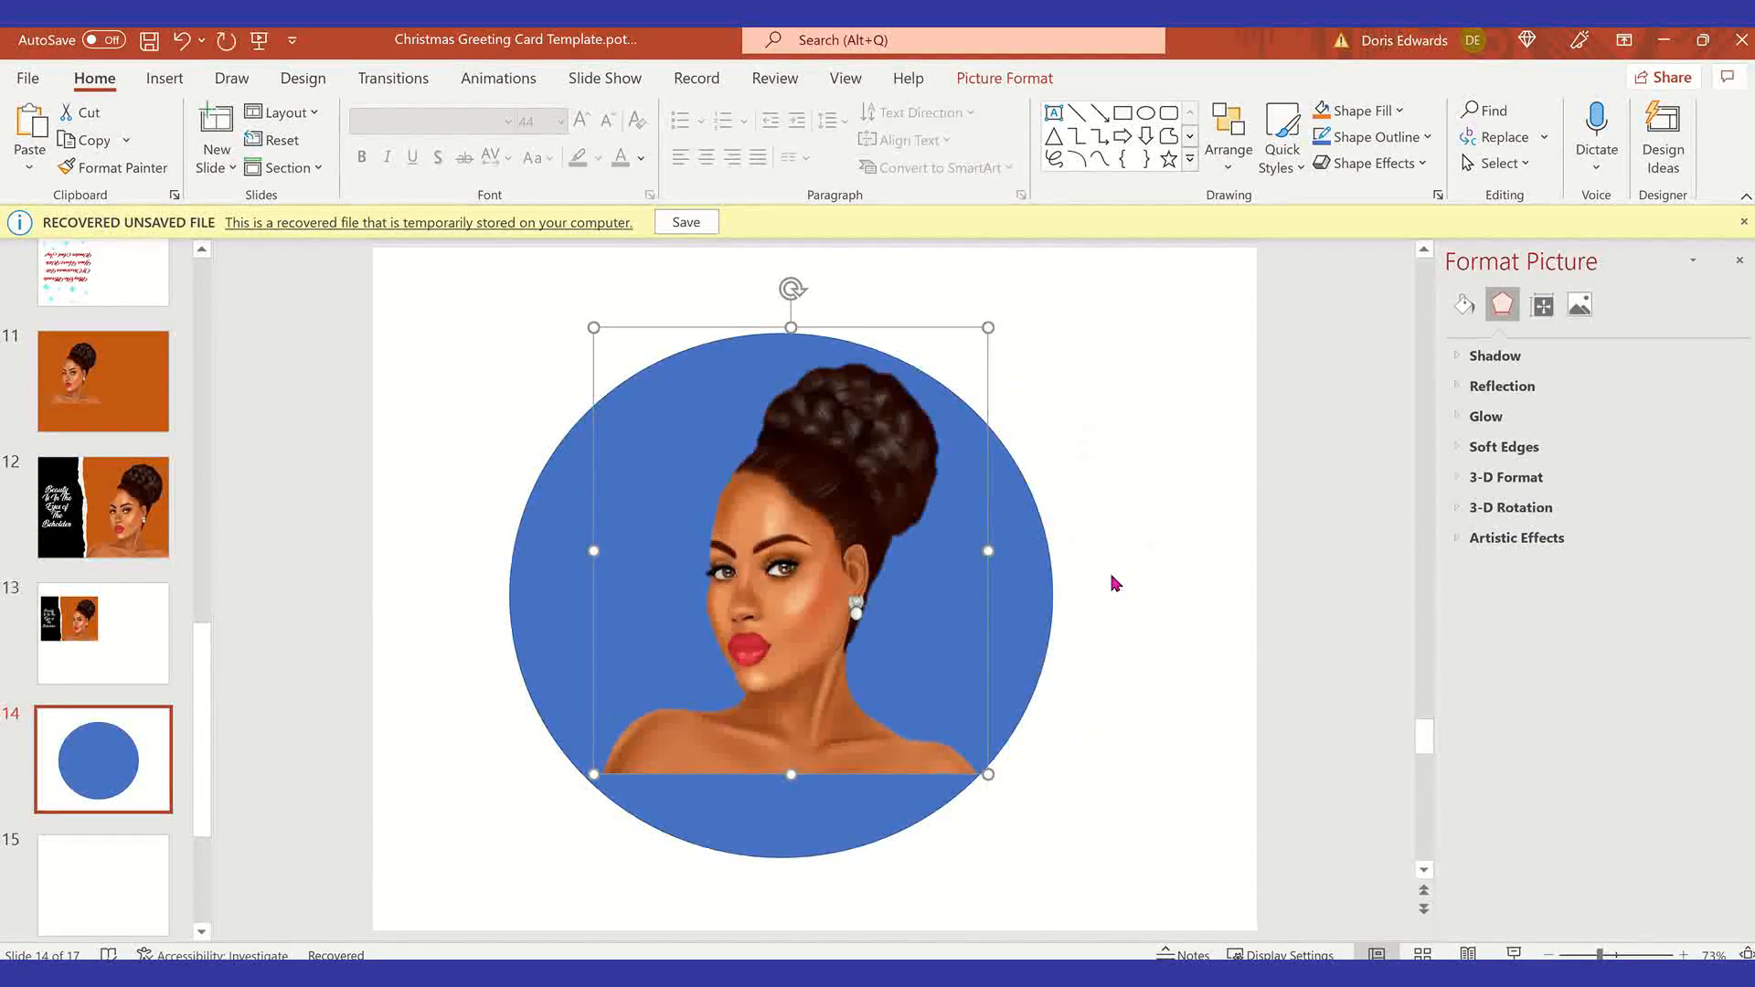
left_click_drag(863, 518, 852, 507)
Step: Fill the circle behind the portrait with the standard dark red color
left_click(551, 528)
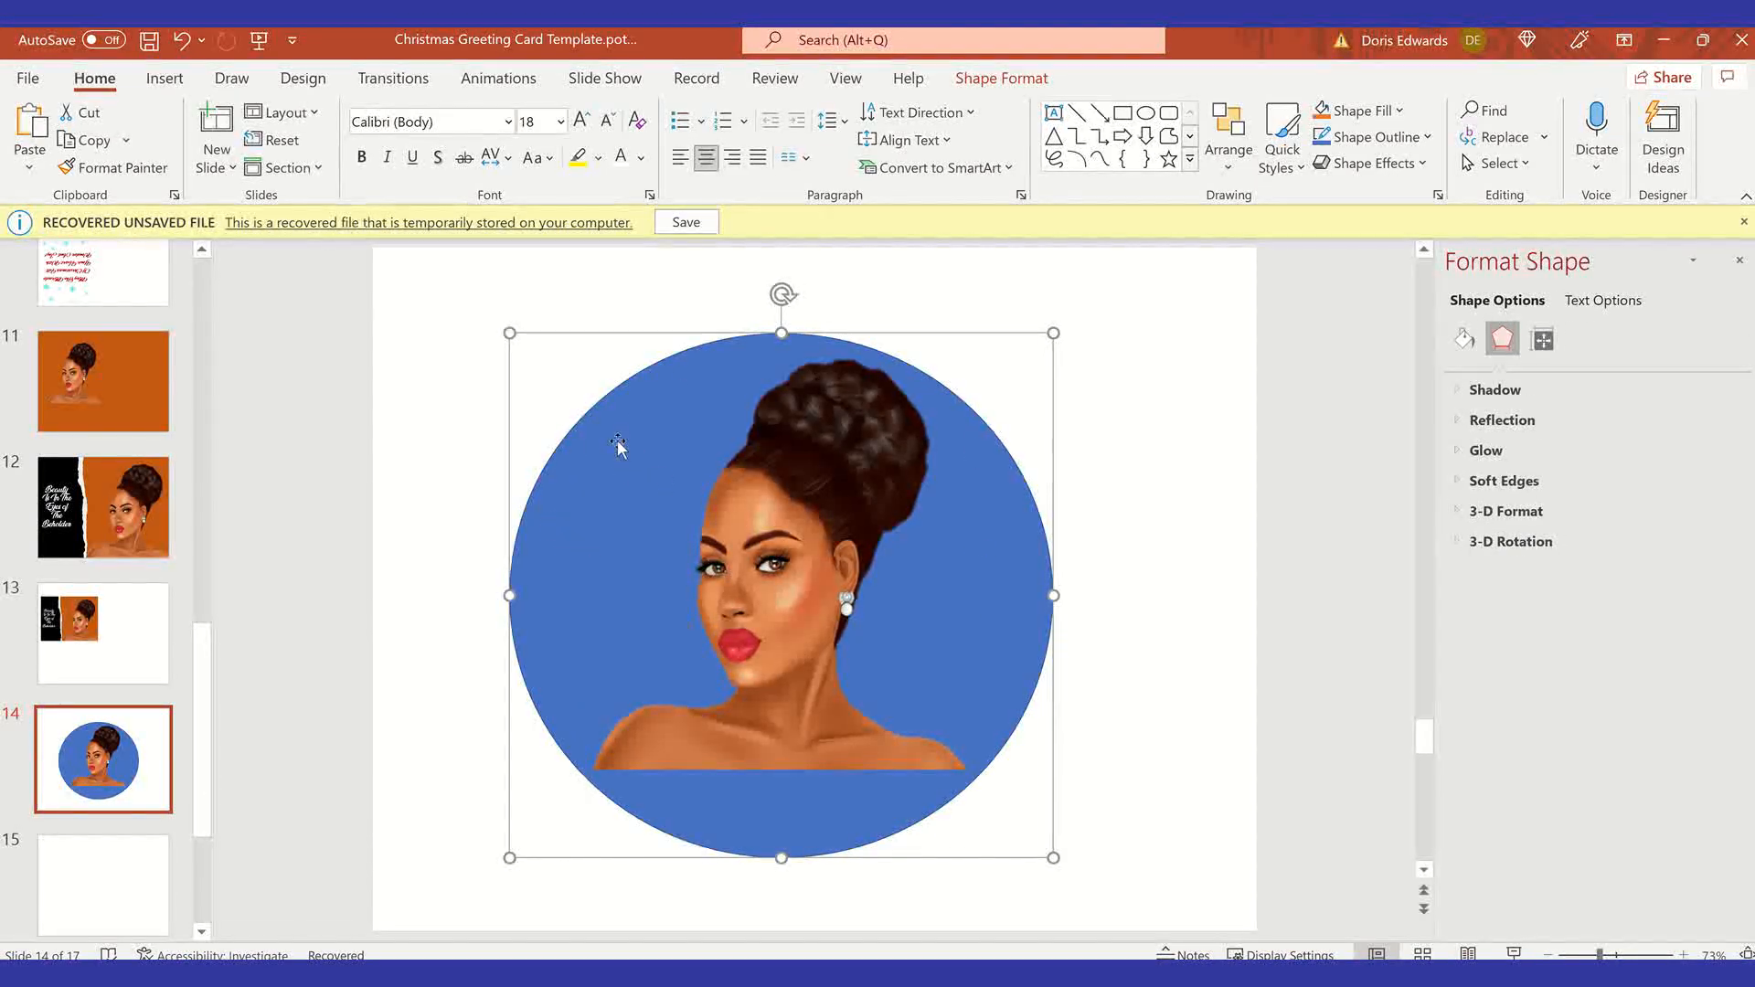
left_click(1464, 344)
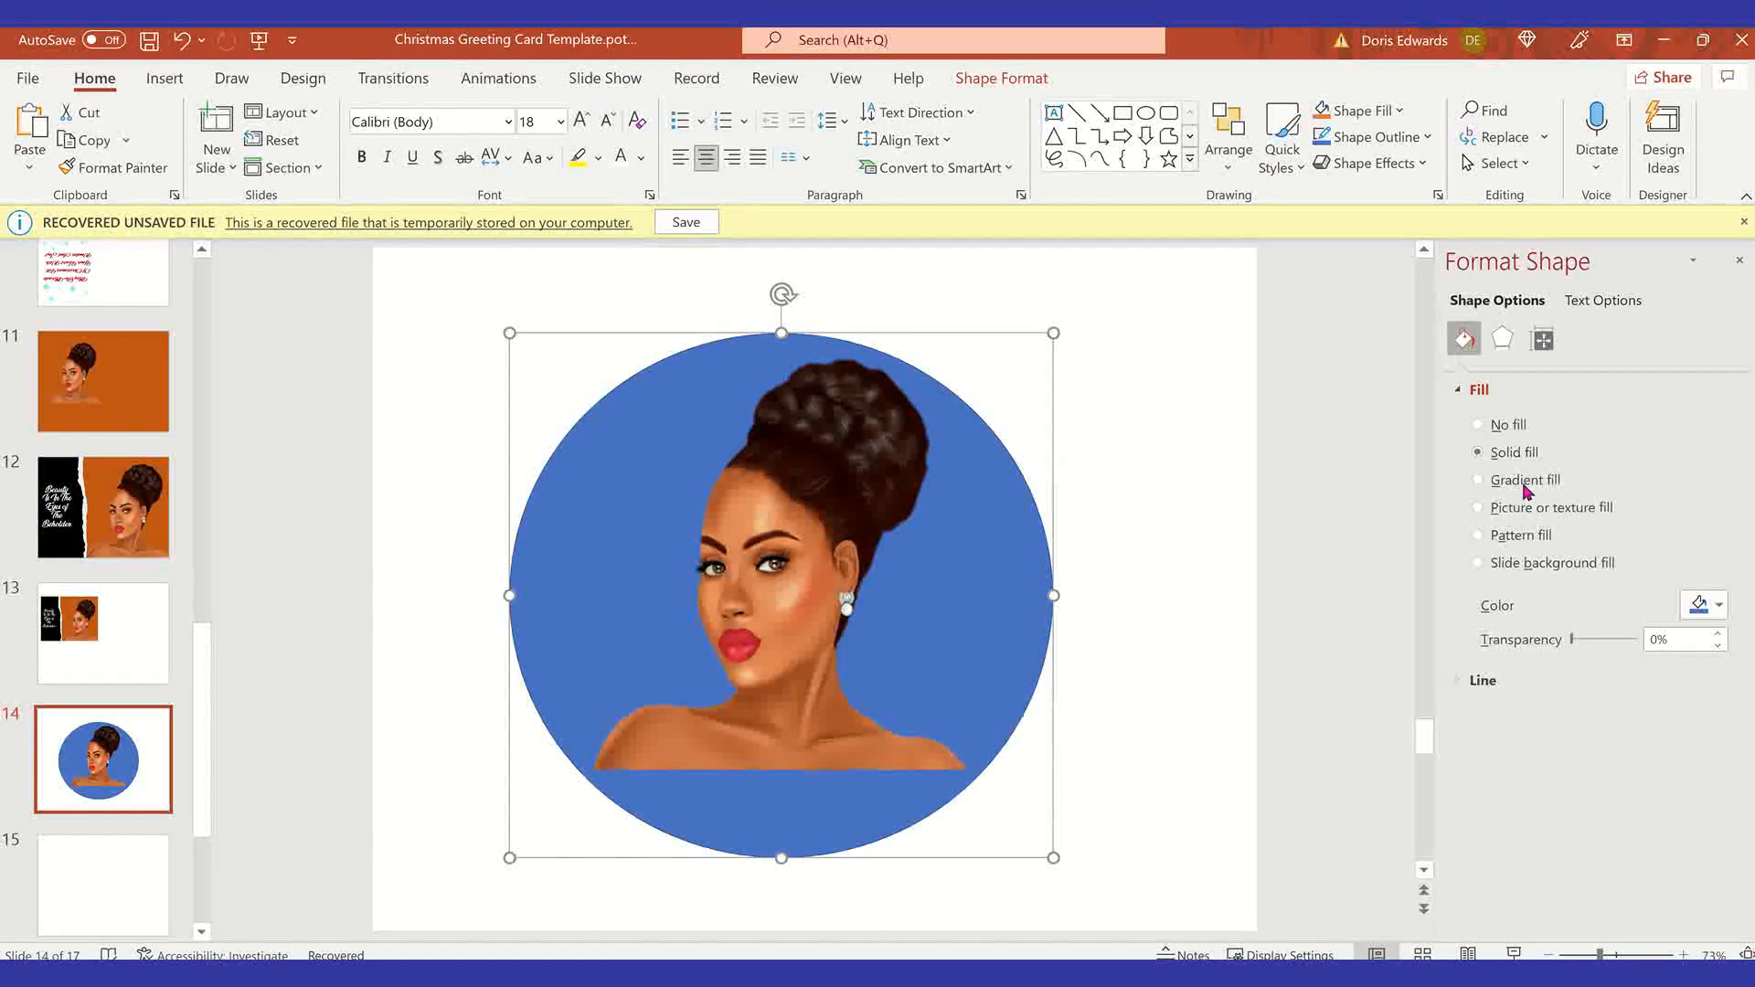
left_click(1720, 606)
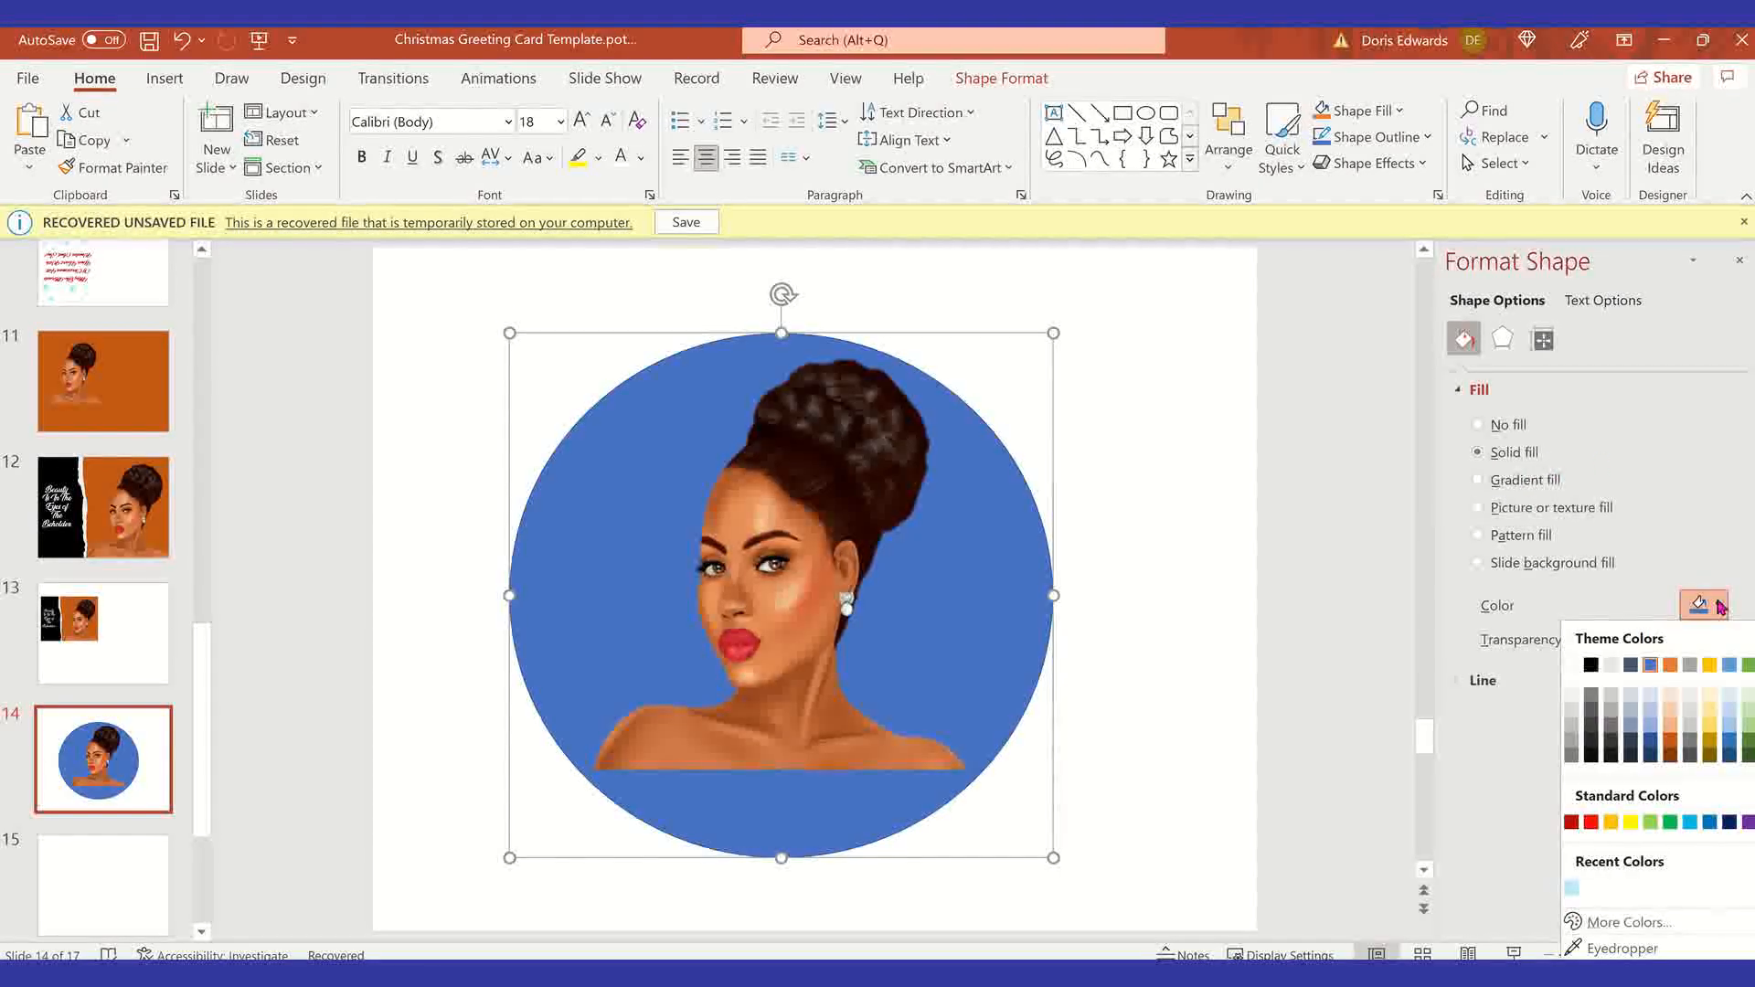
left_click(1571, 822)
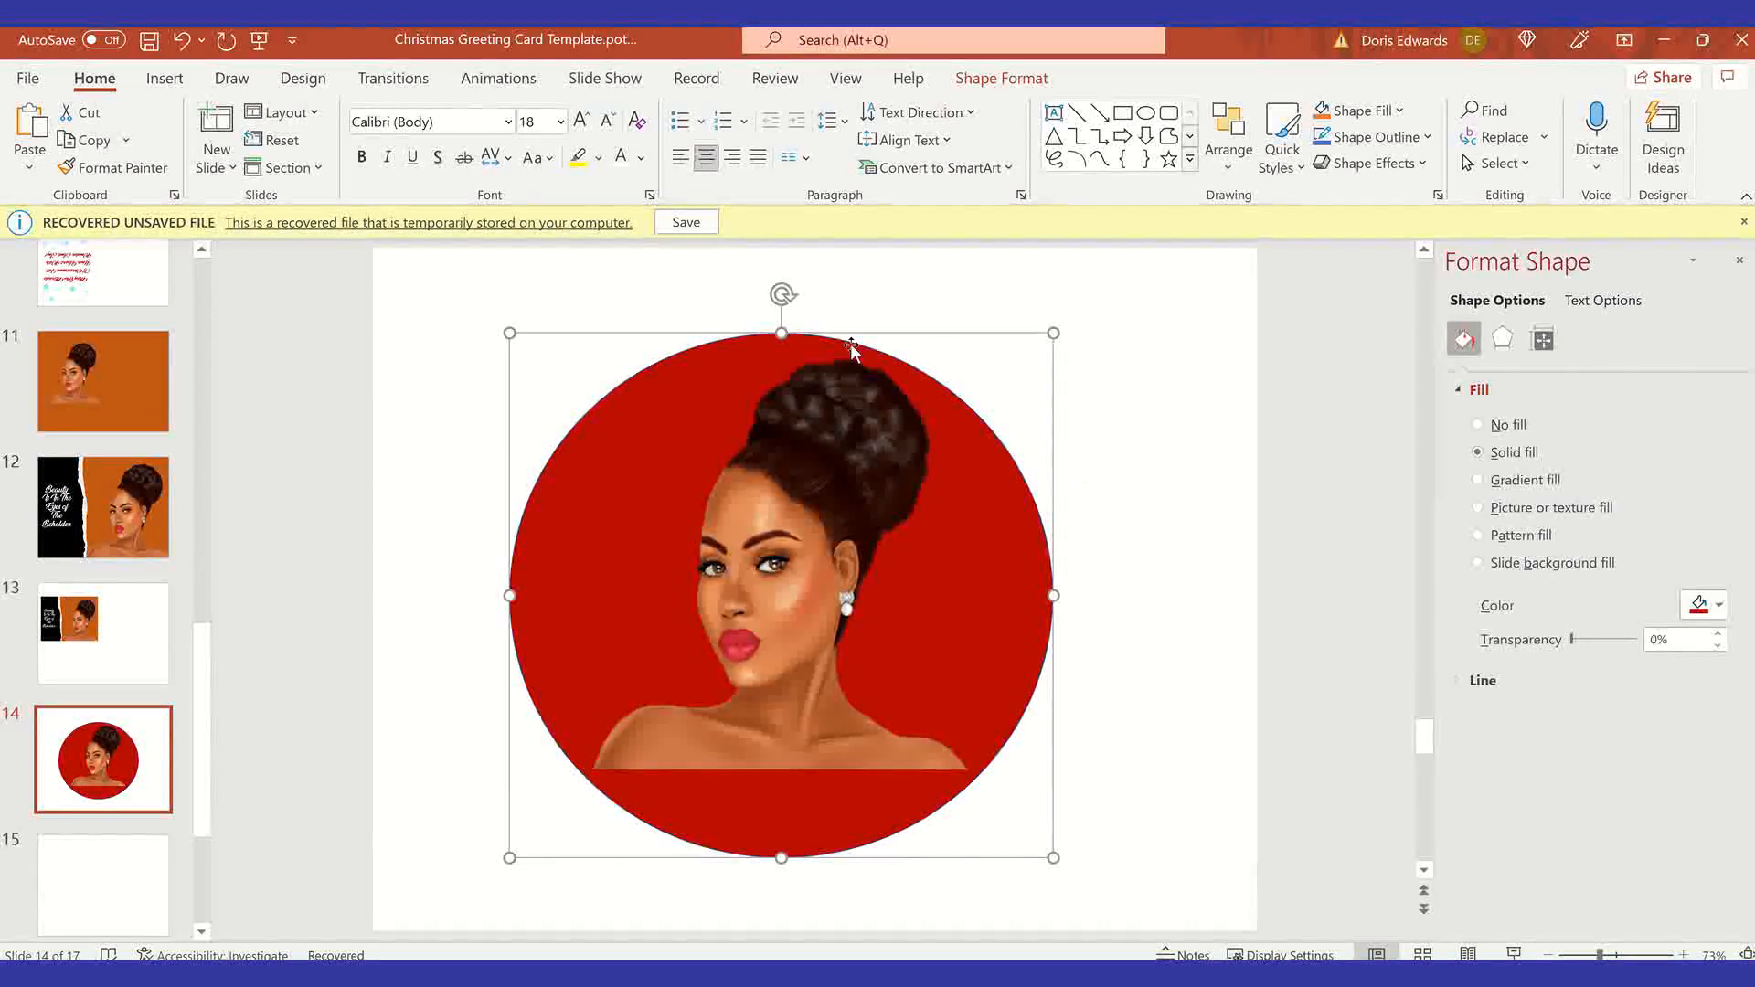
left_click(1106, 527)
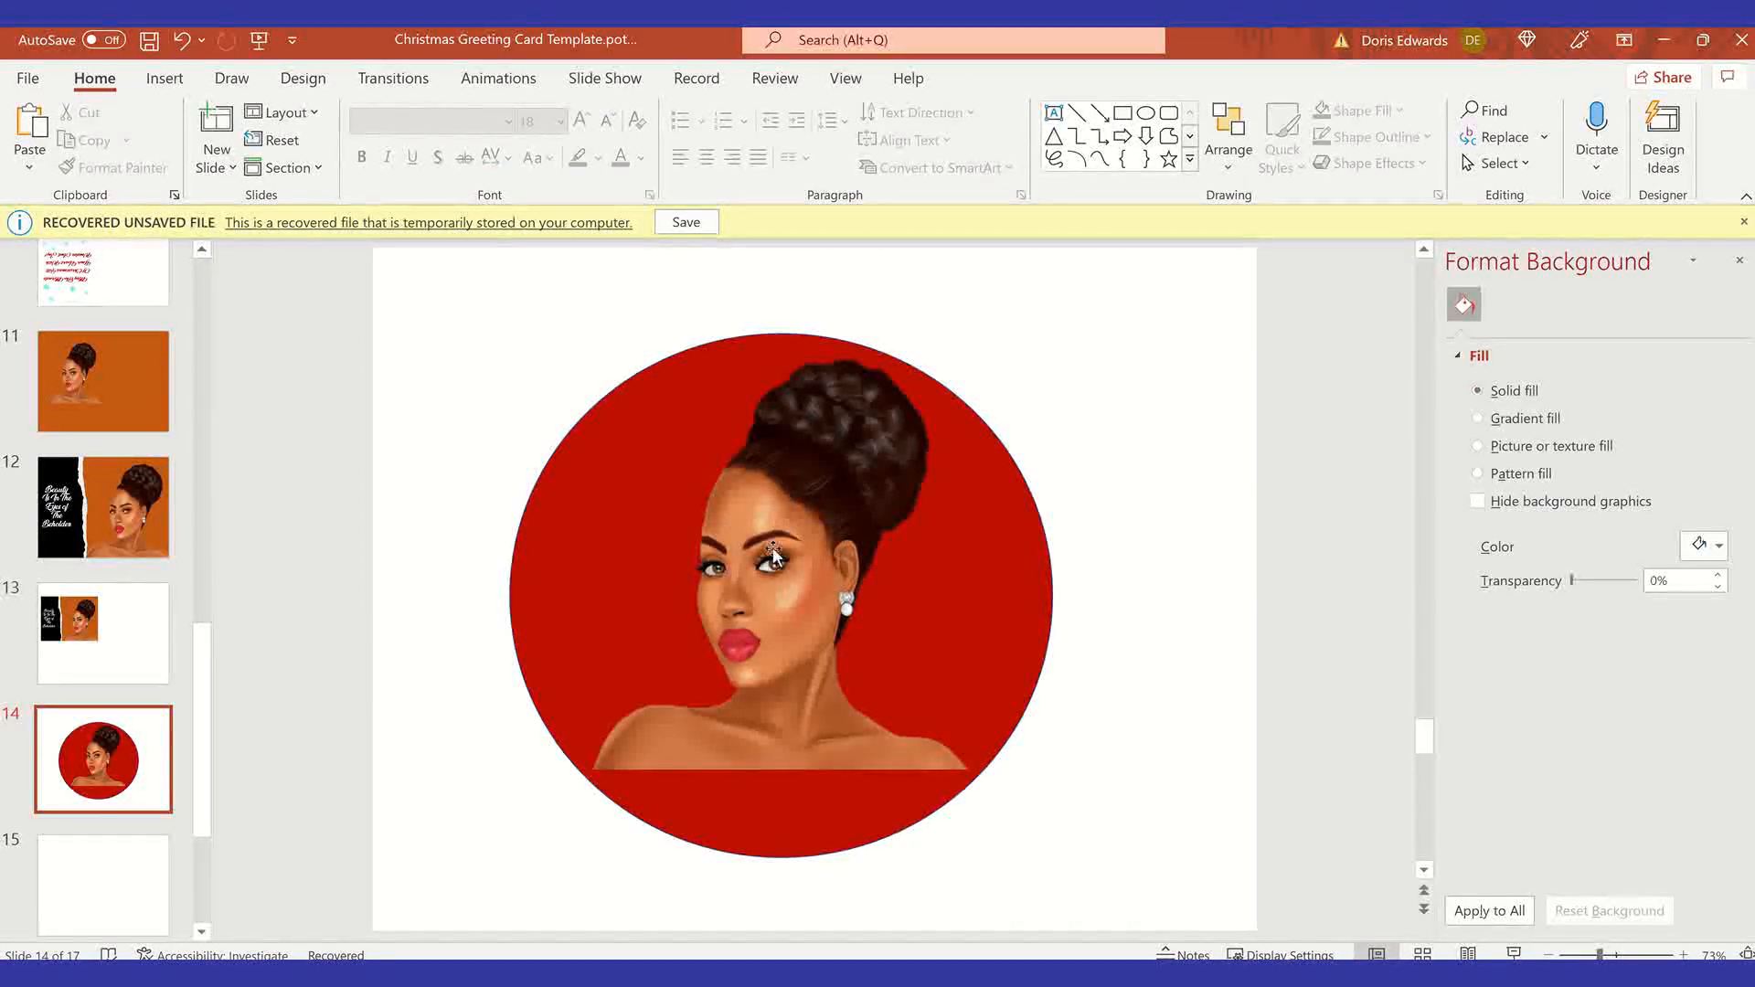
Step: Group the portrait and the red circle on slide 14 and move the group slightly up and left
left_click_drag(440, 331, 1124, 896)
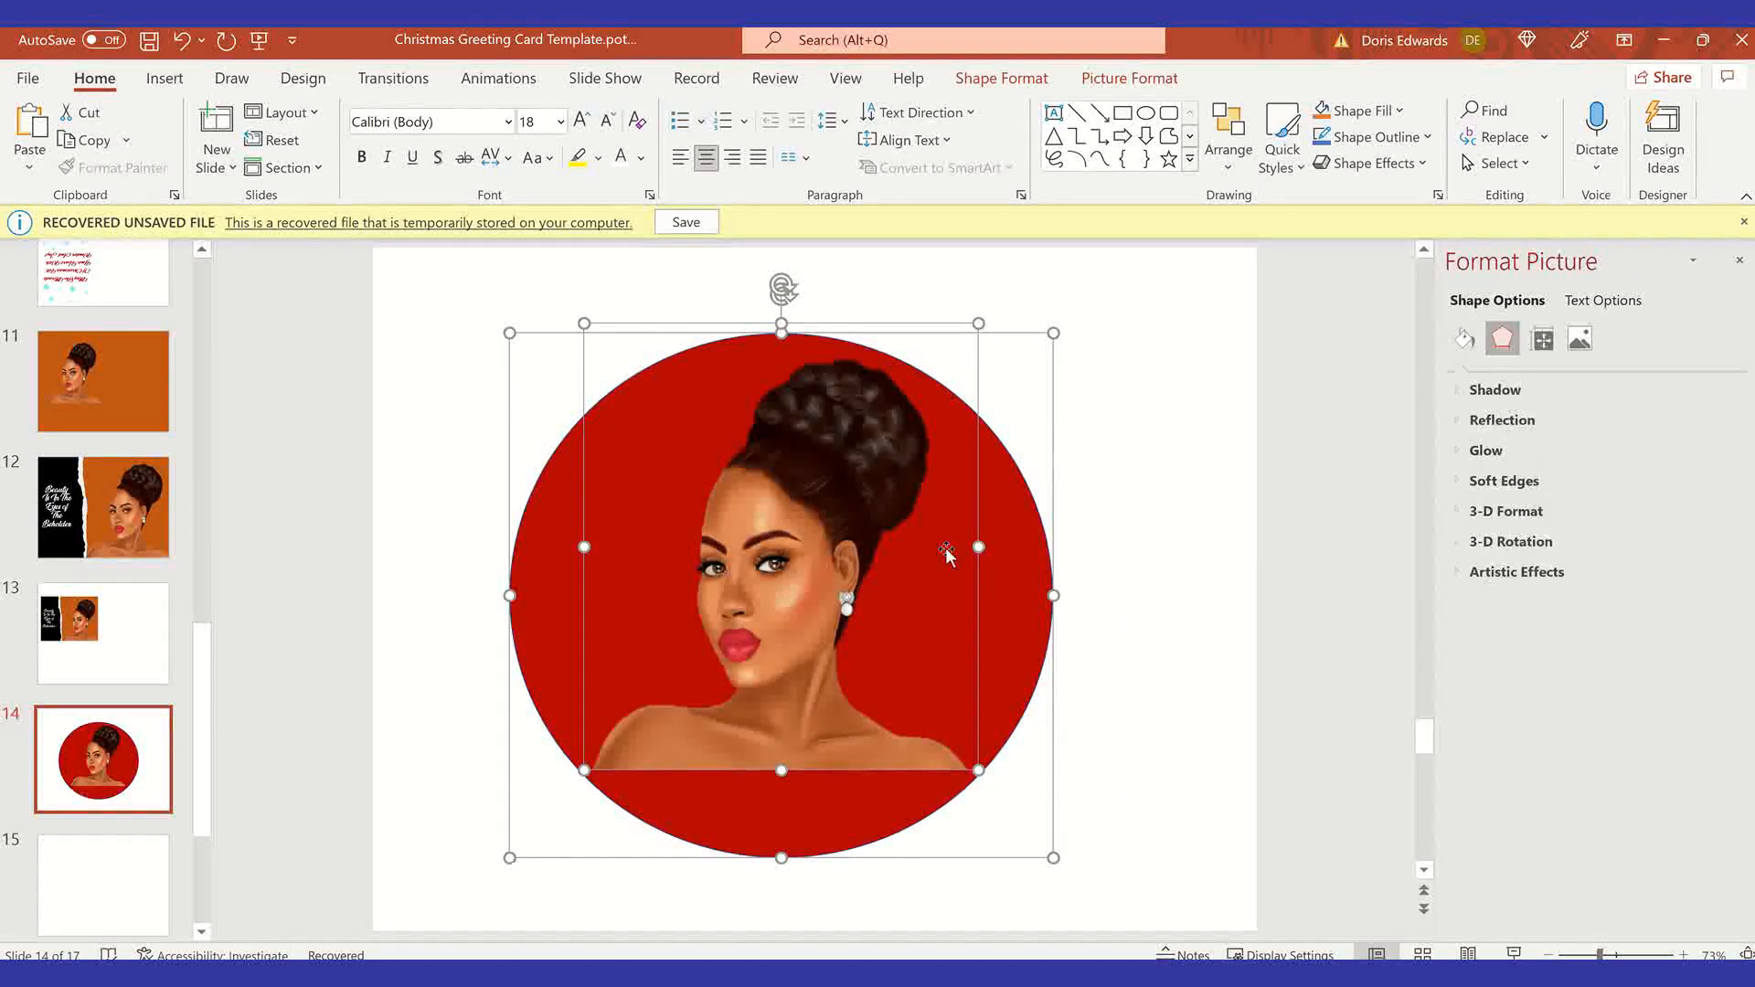
right_click(874, 421)
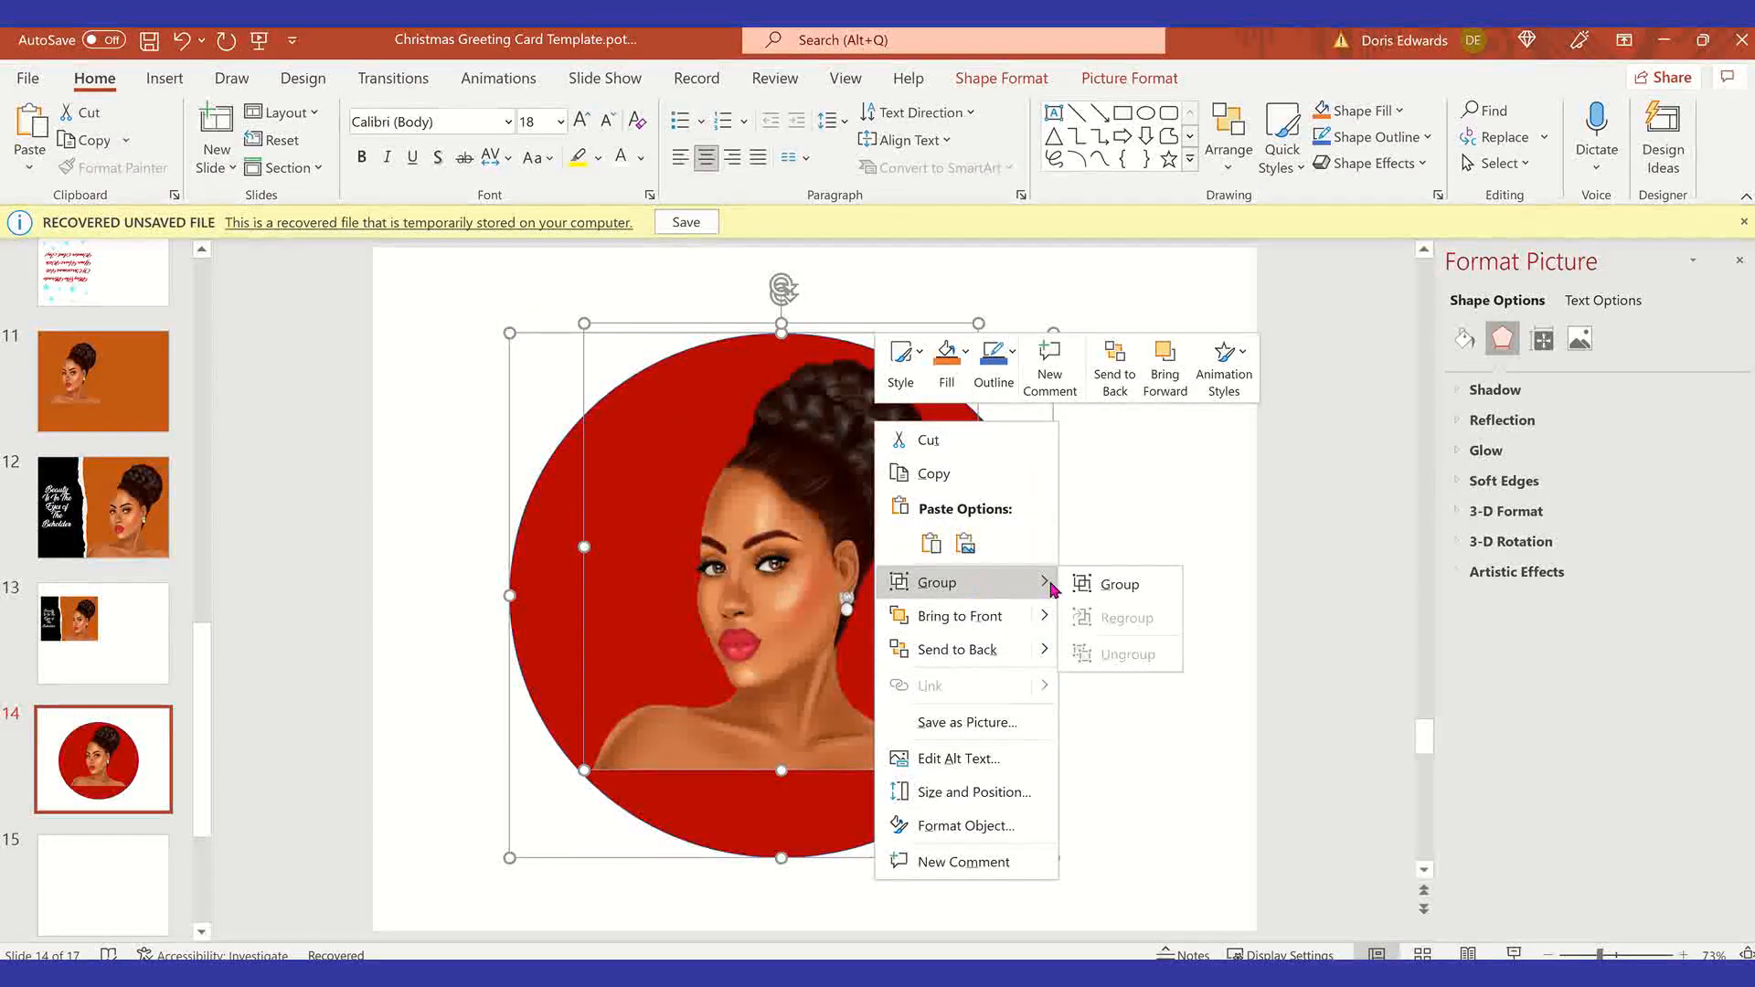
left_click(1097, 584)
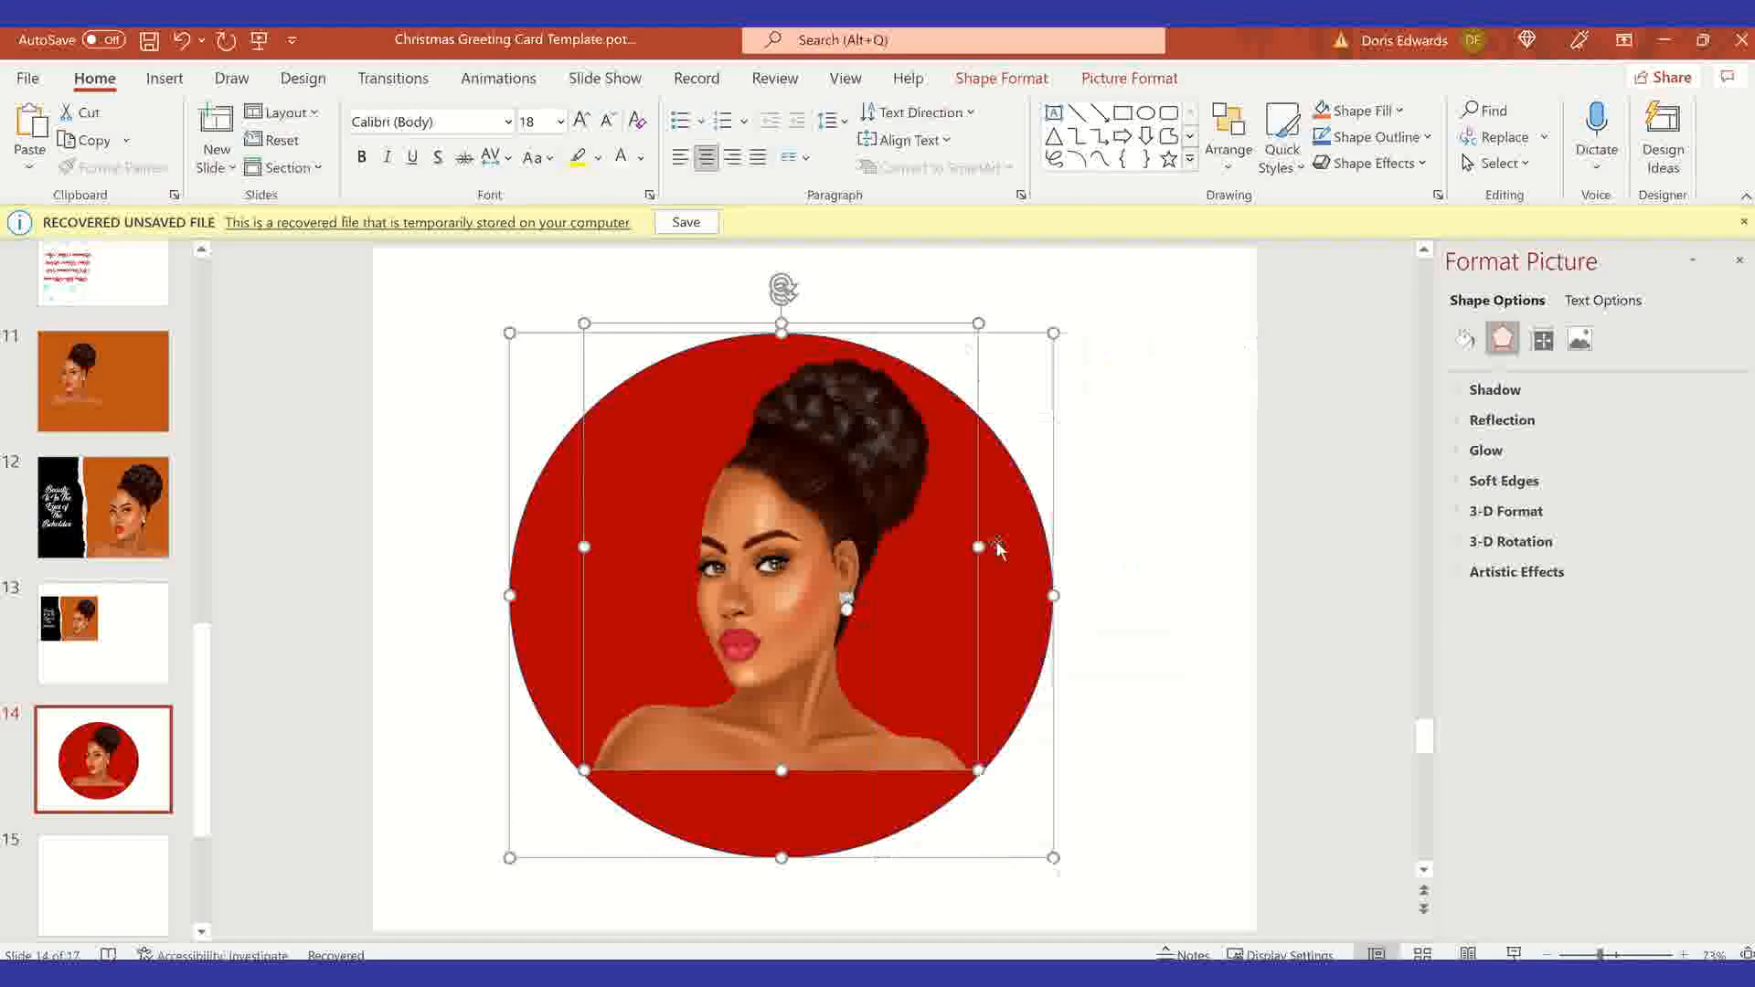
left_click(1172, 403)
left_click_drag(814, 456, 779, 439)
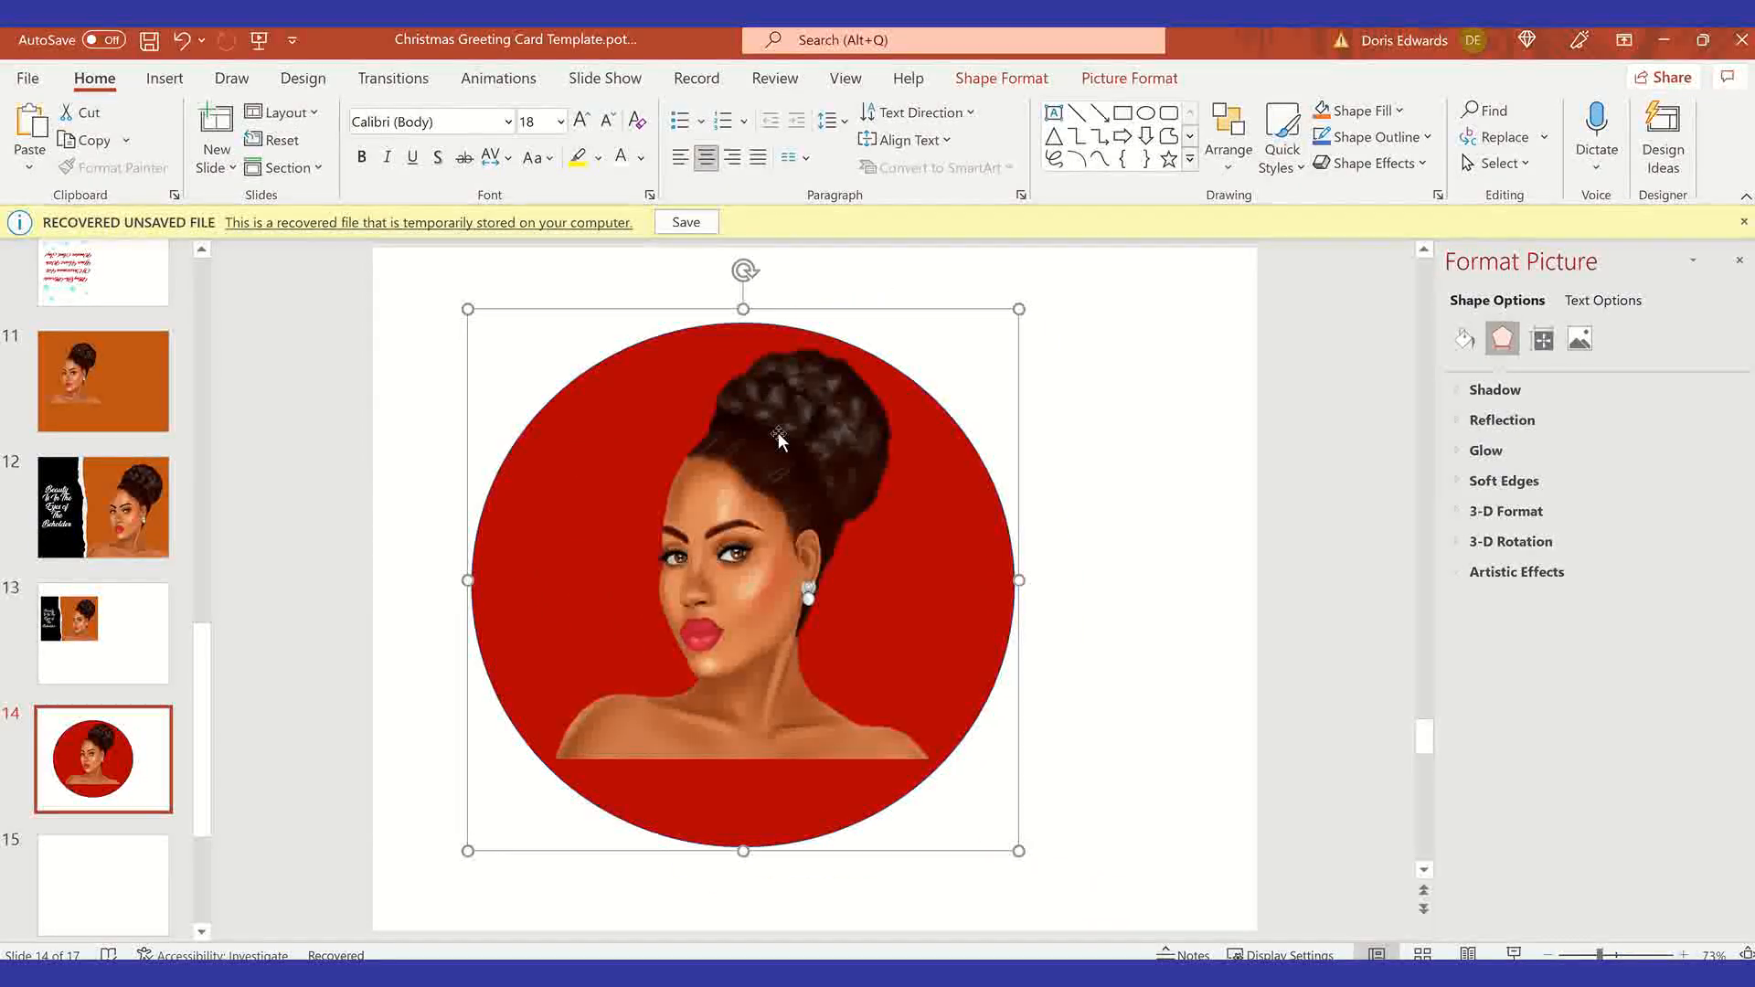
Step: Save the grouped circle portrait to the Desktop as a PNG picture named divawcircle
right_click(778, 433)
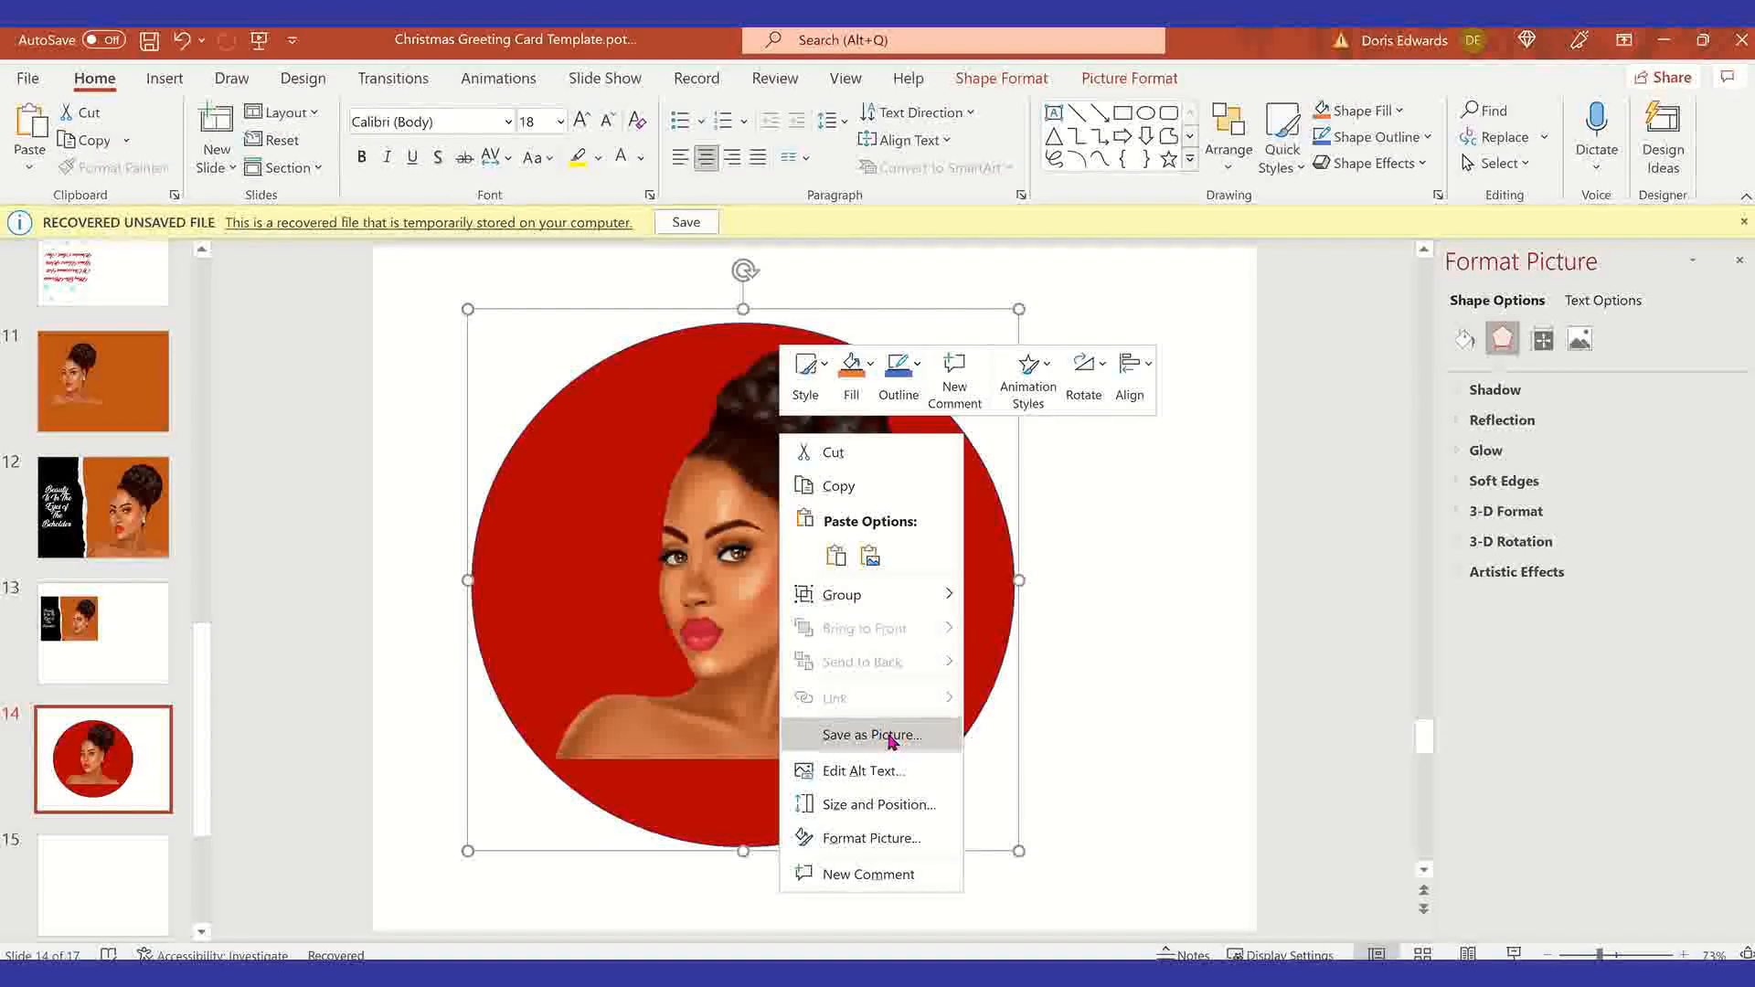
left_click(899, 468)
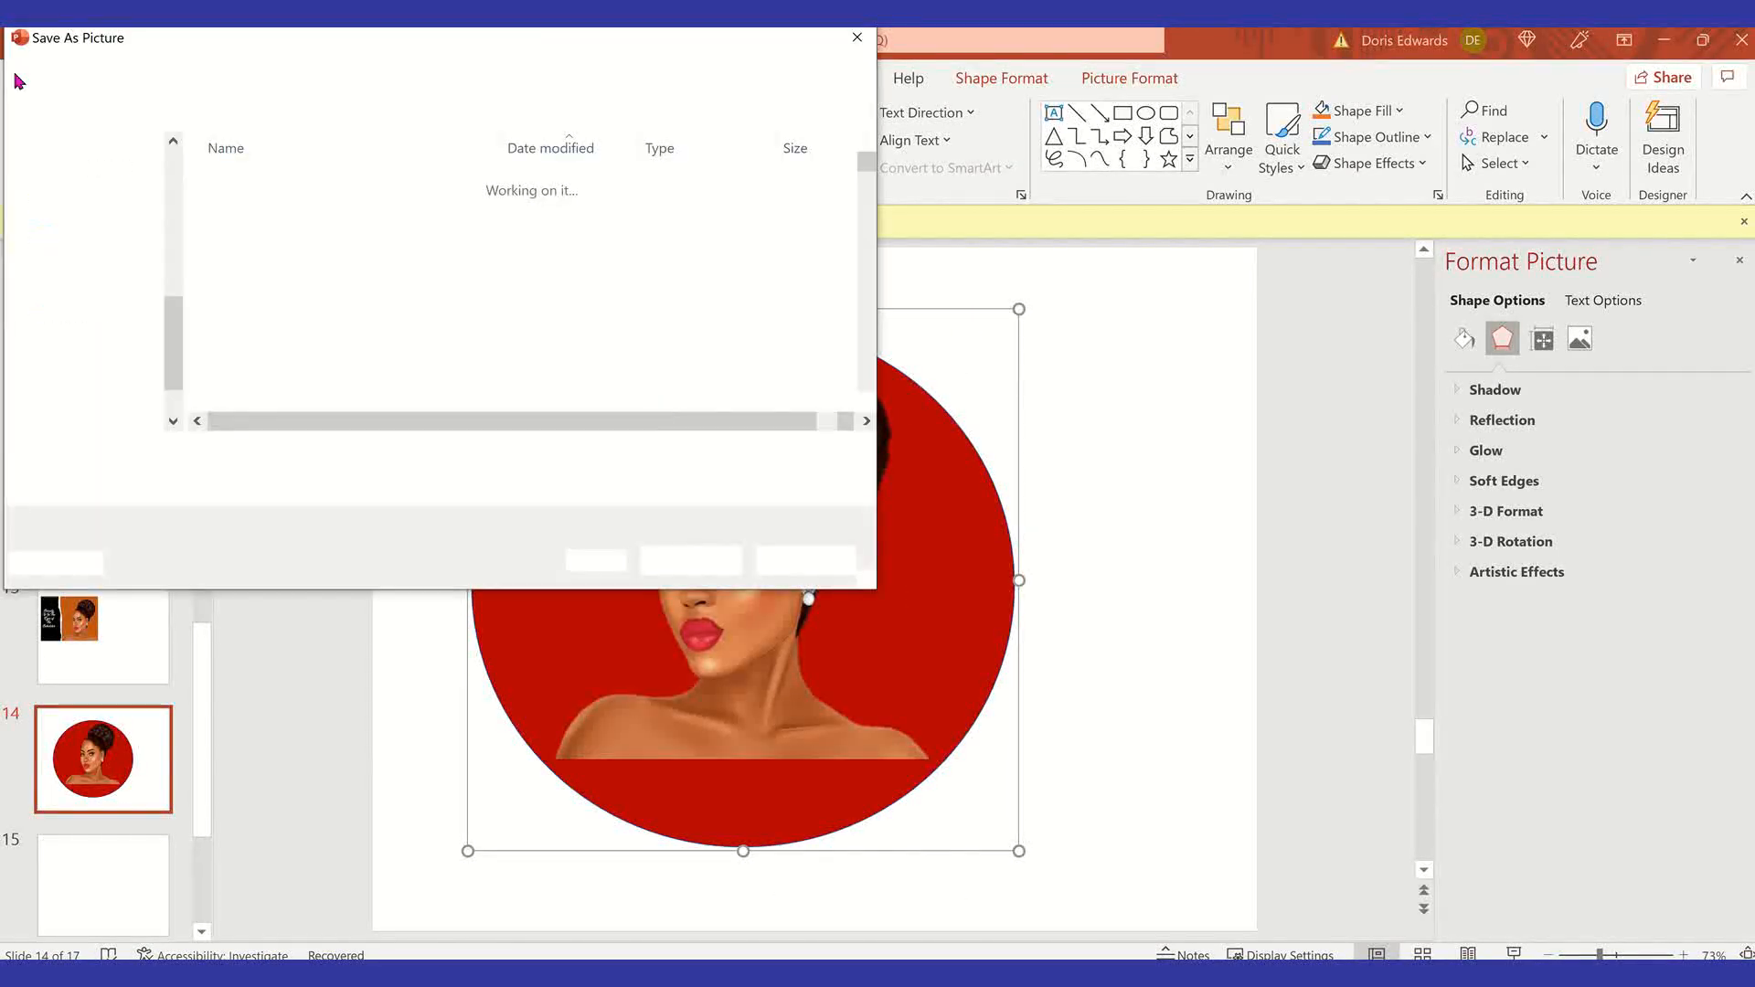
left_click(87, 242)
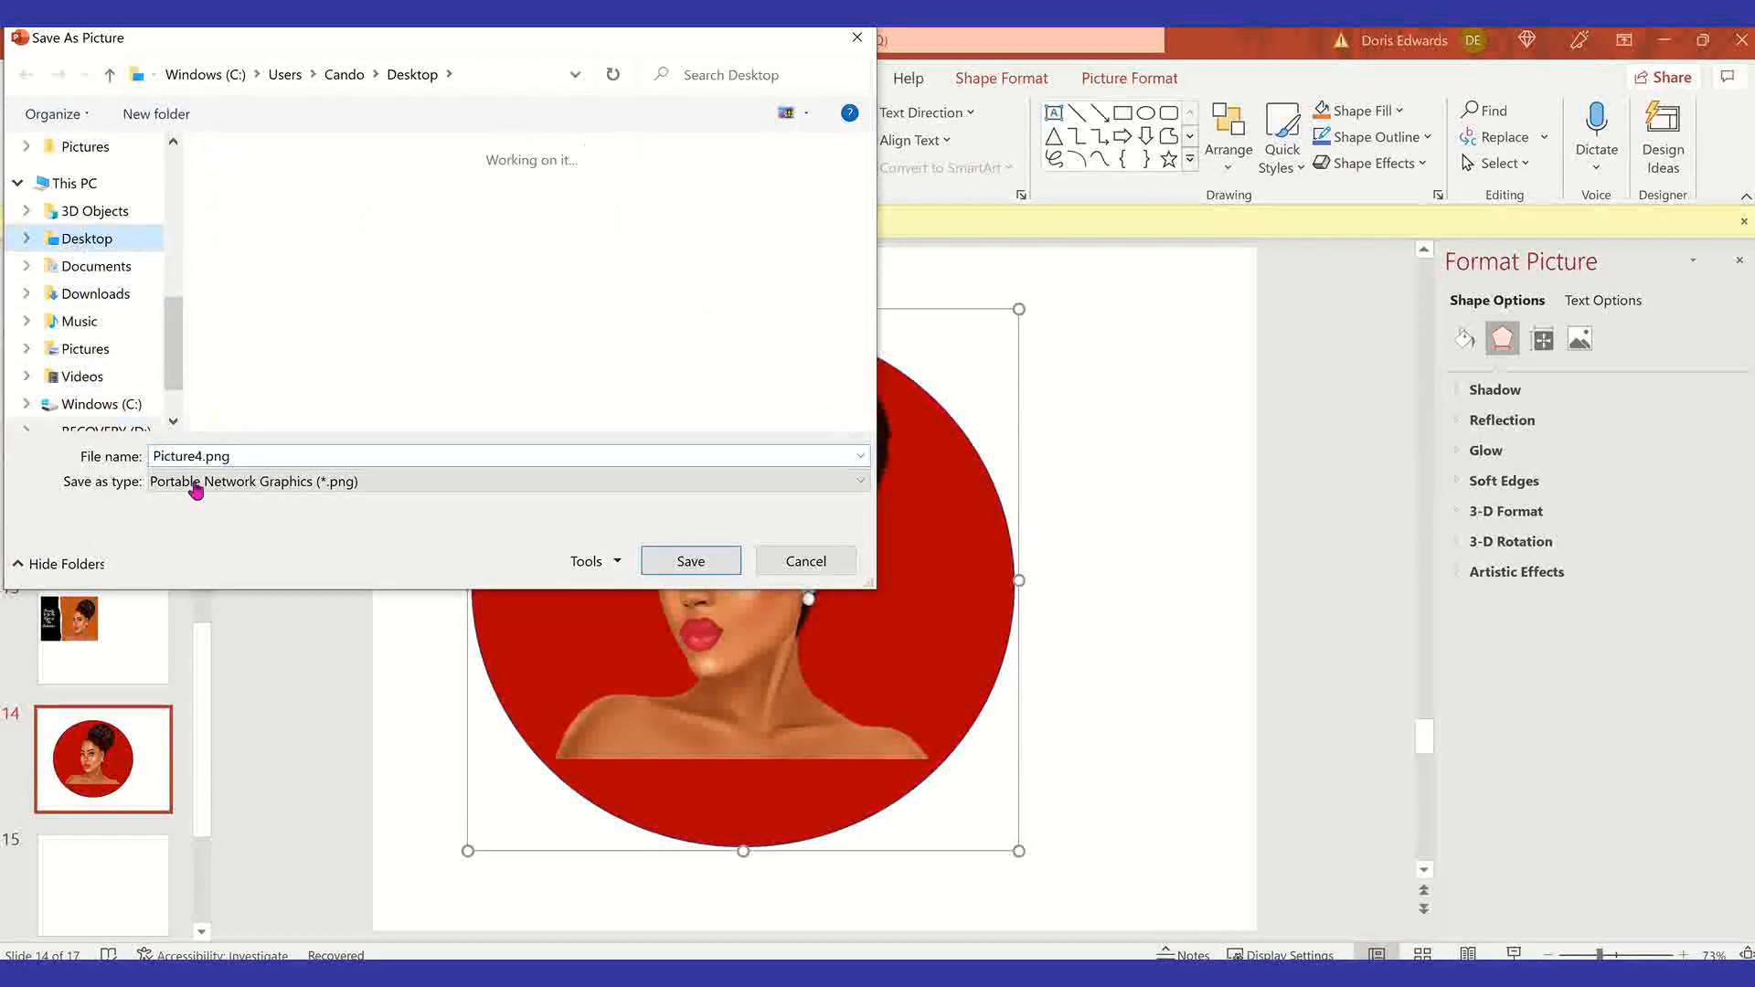
type("di")
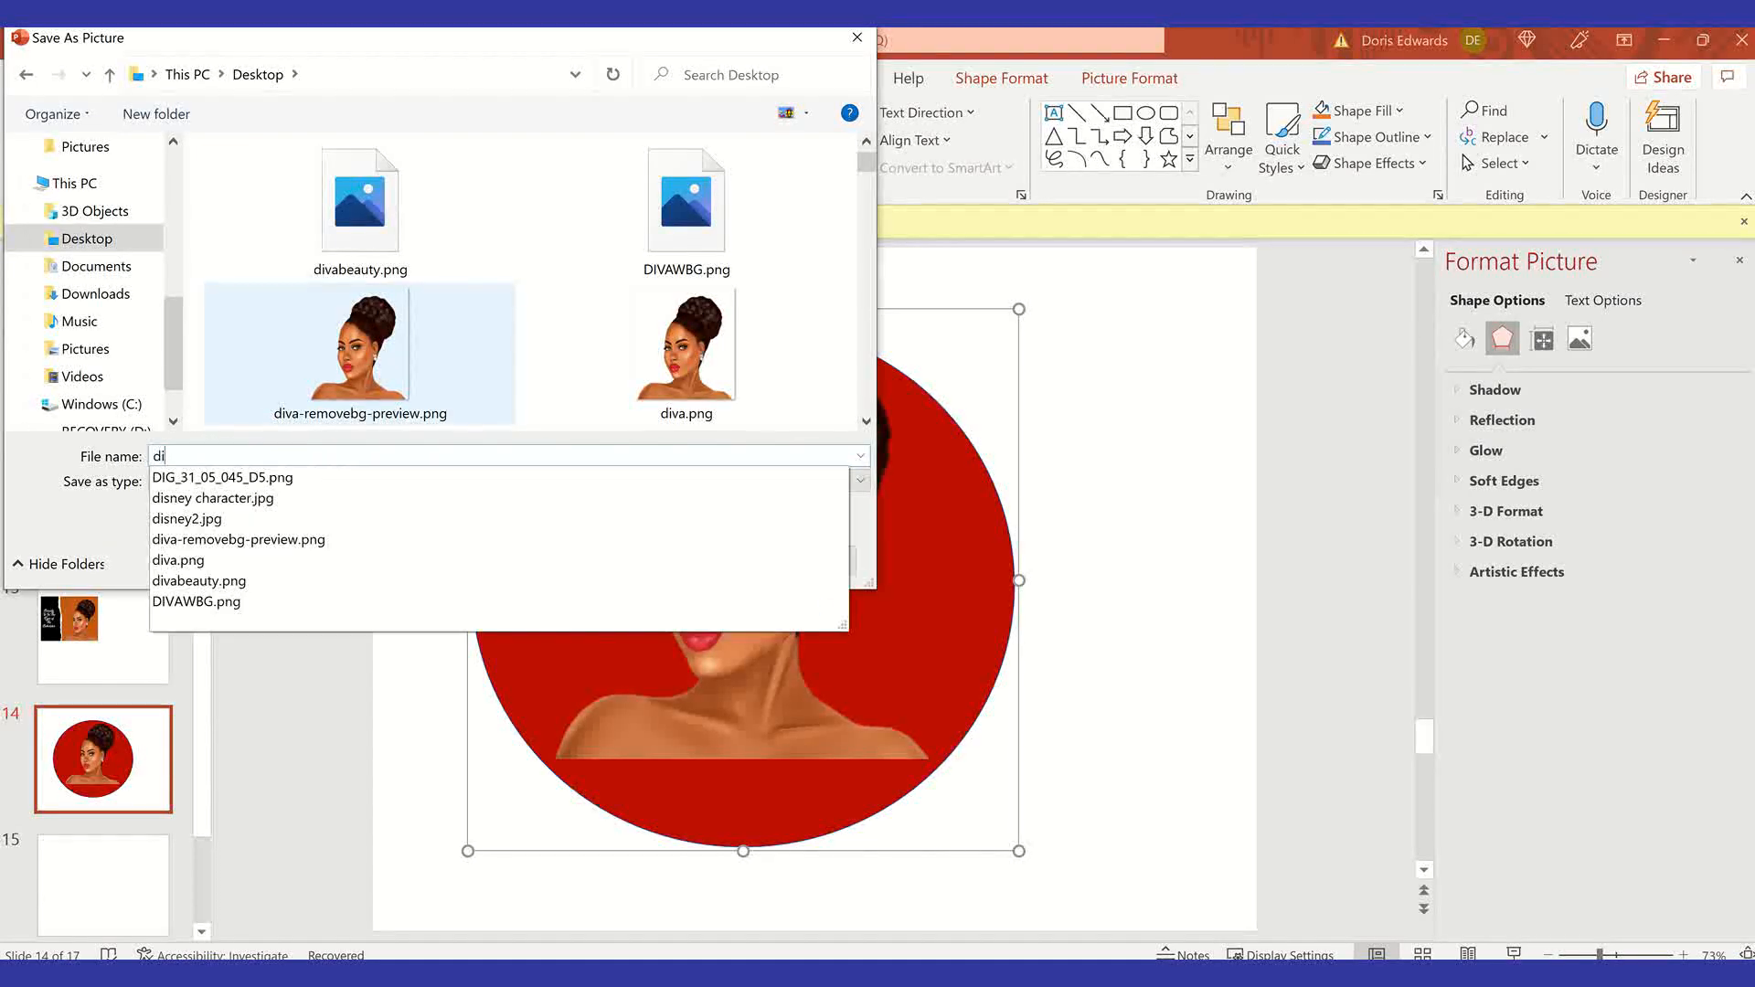
type("vawcircle")
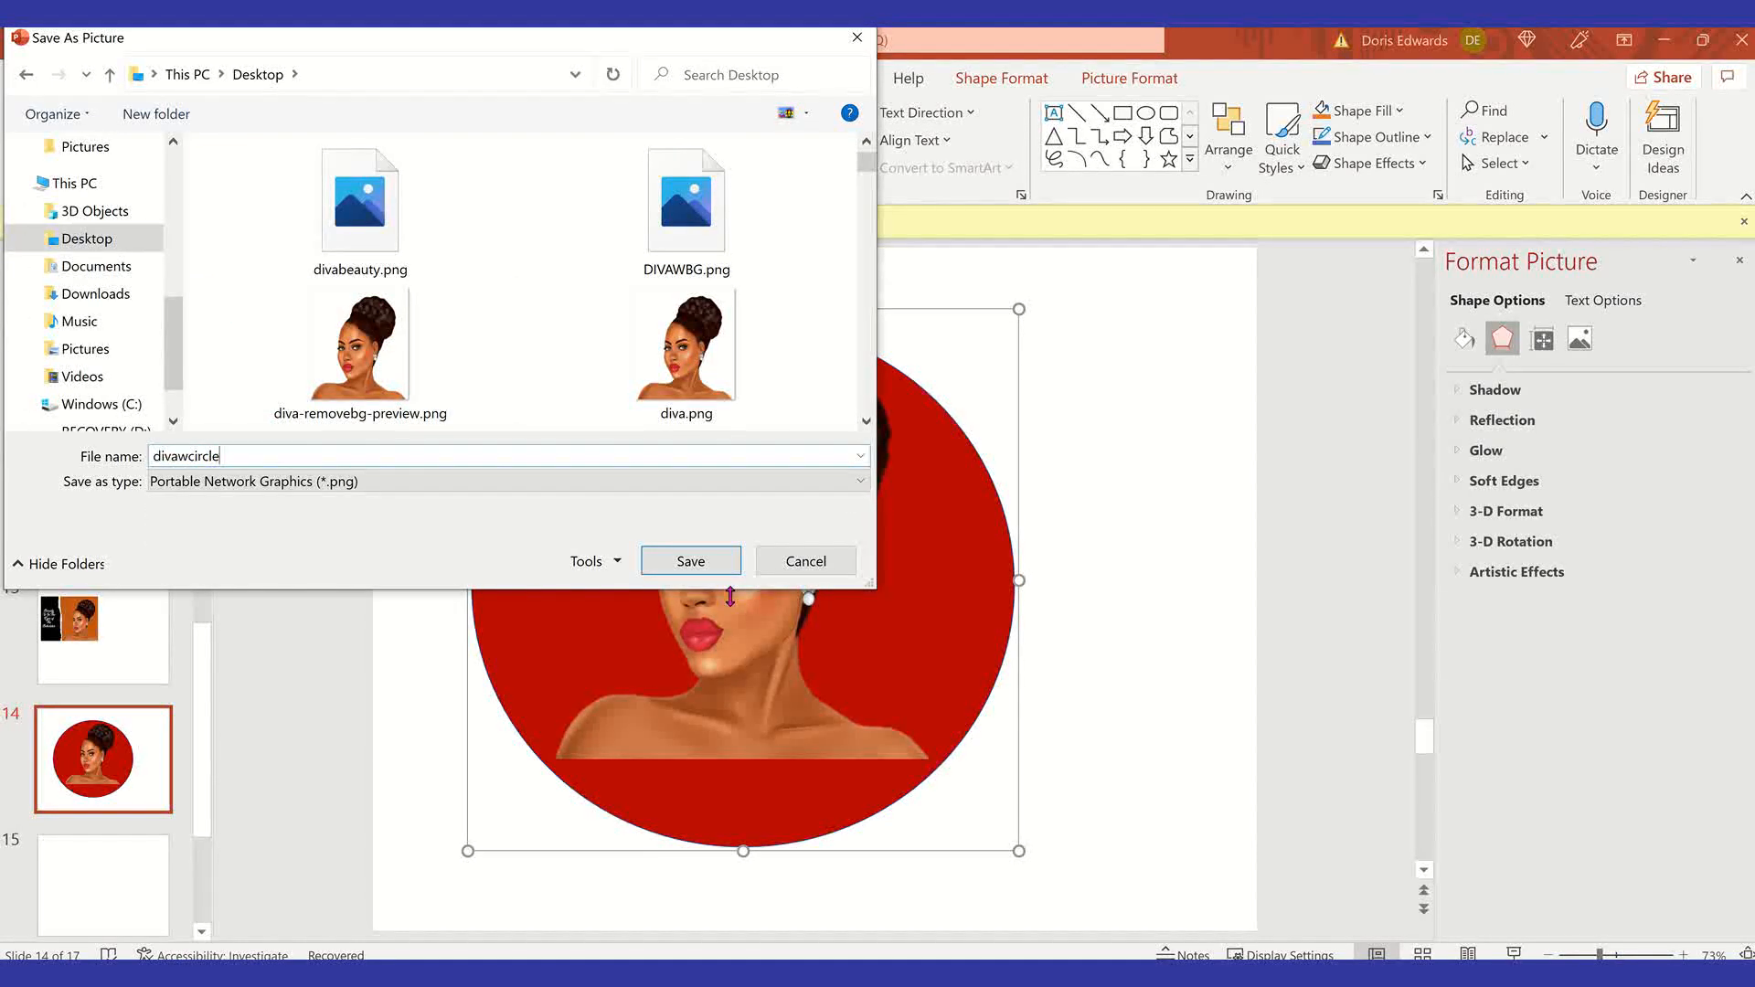
left_click(705, 572)
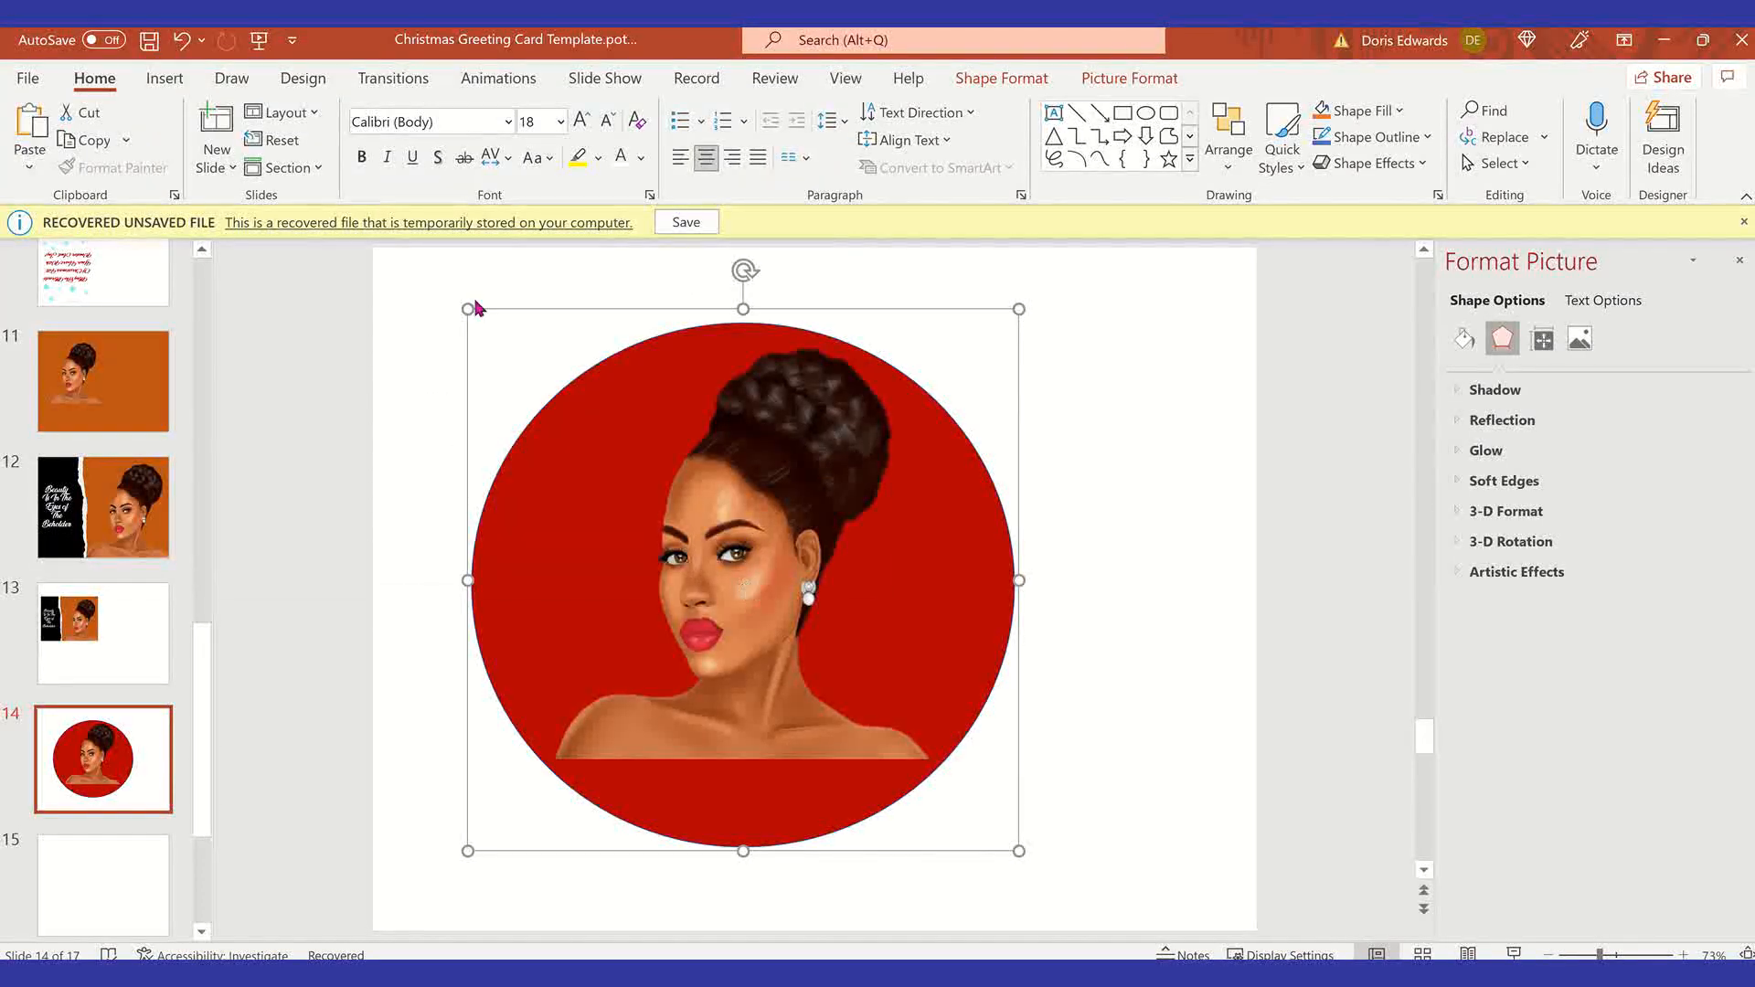
Step: Insert the picture divawcircle.png from the Desktop onto blank slide 15
left_click(135, 884)
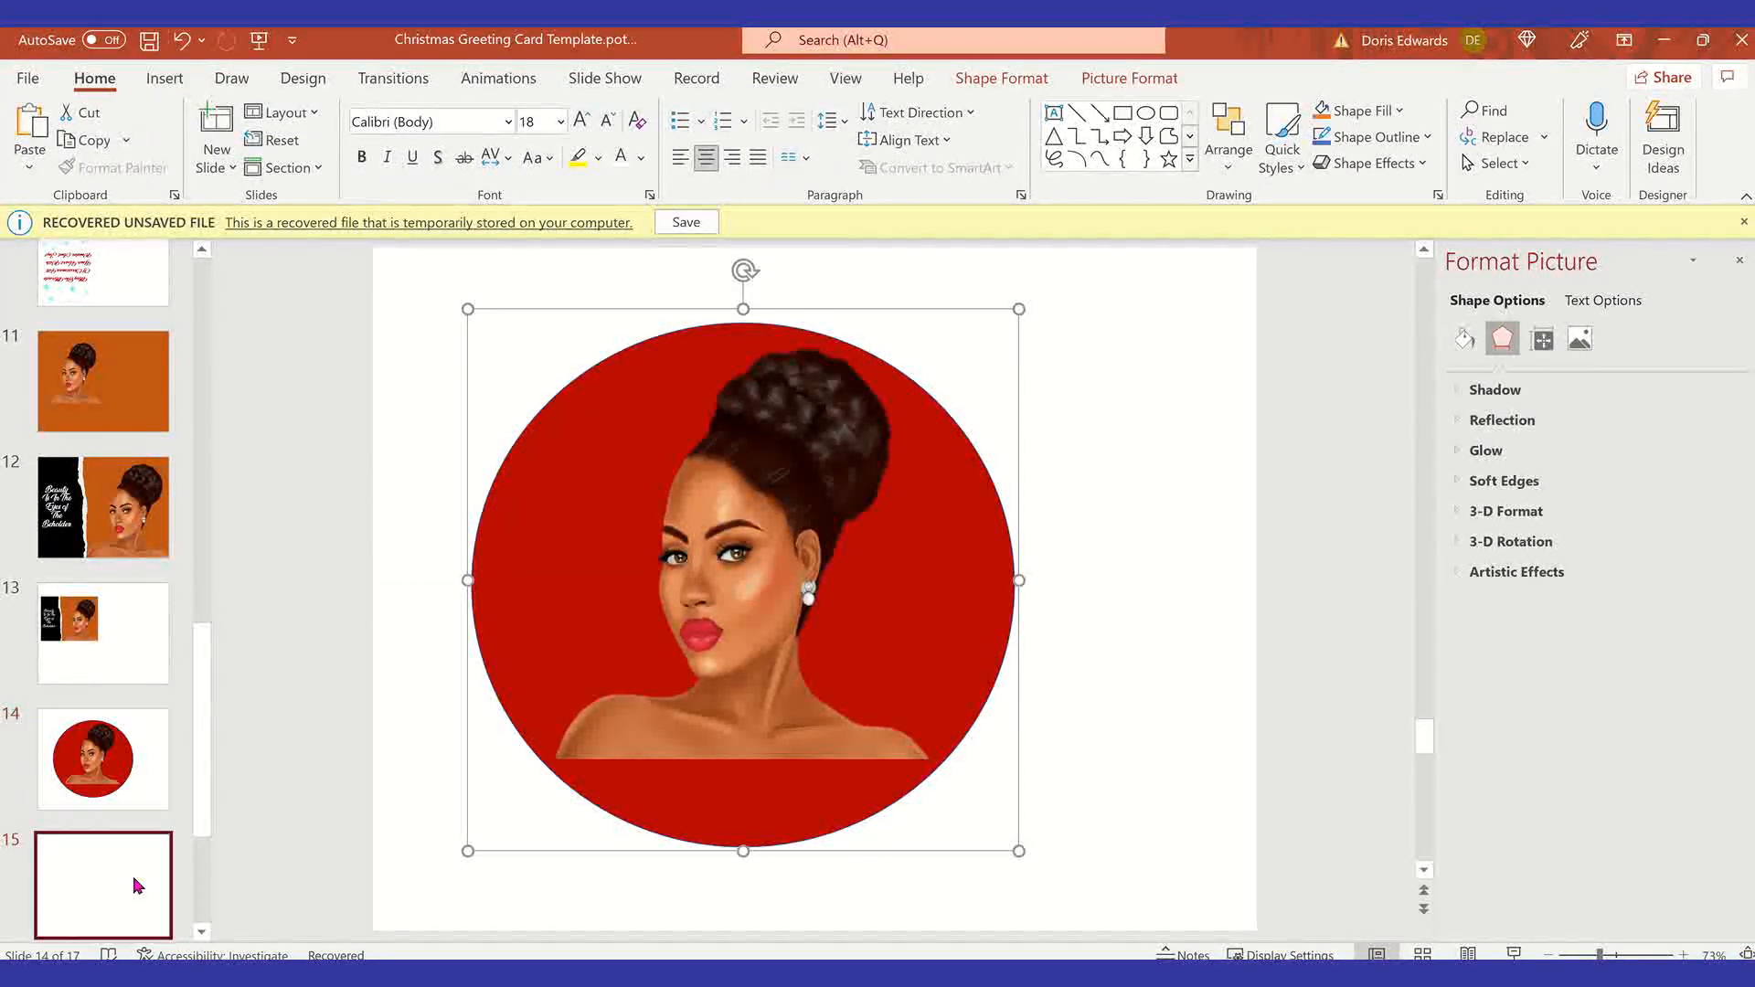
left_click(166, 80)
left_click(165, 137)
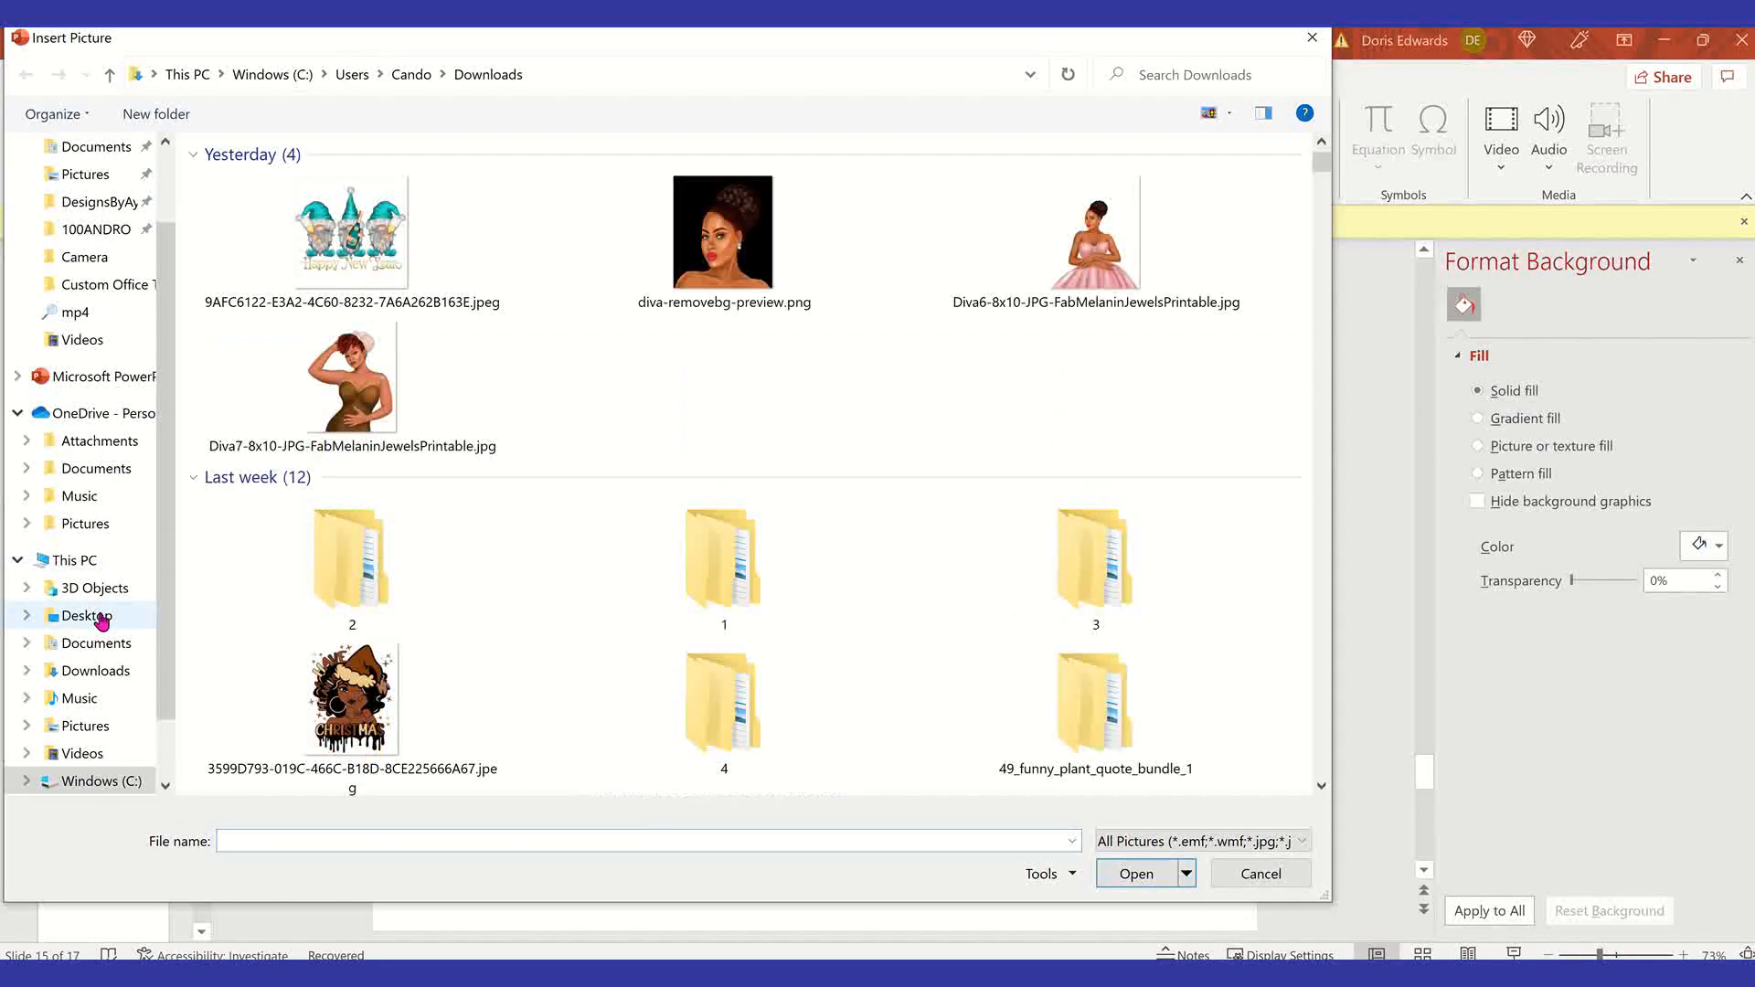
left_click(97, 617)
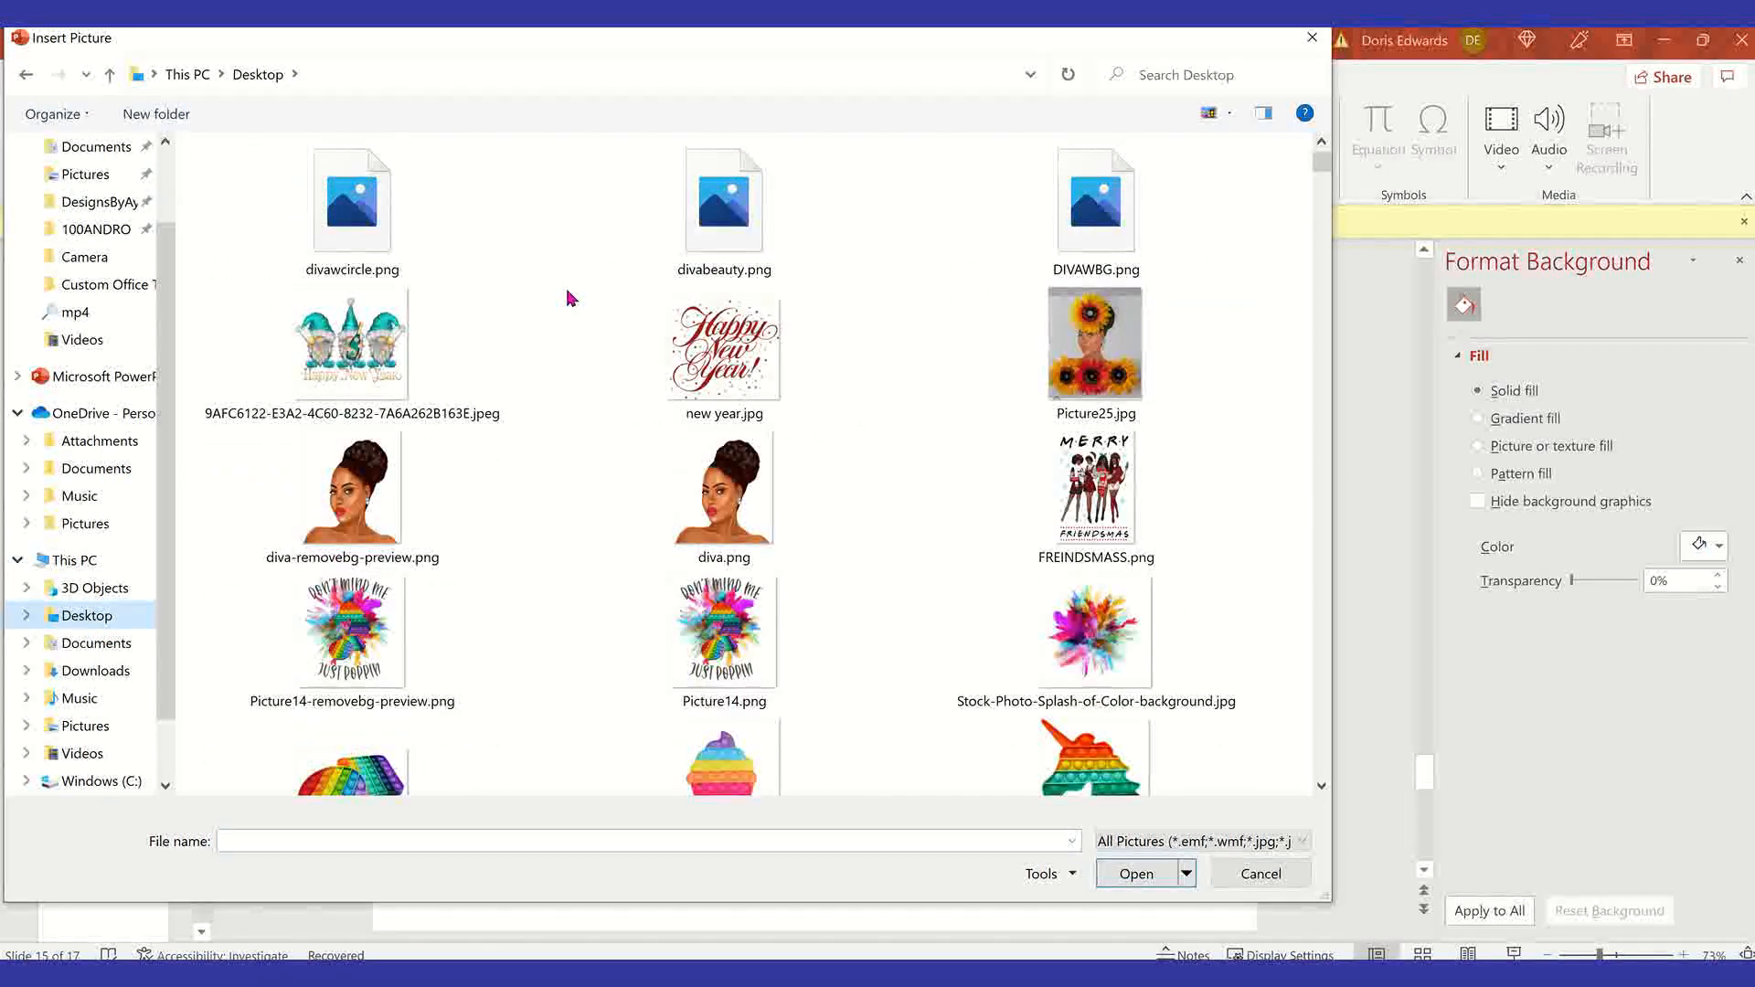
left_click(434, 204)
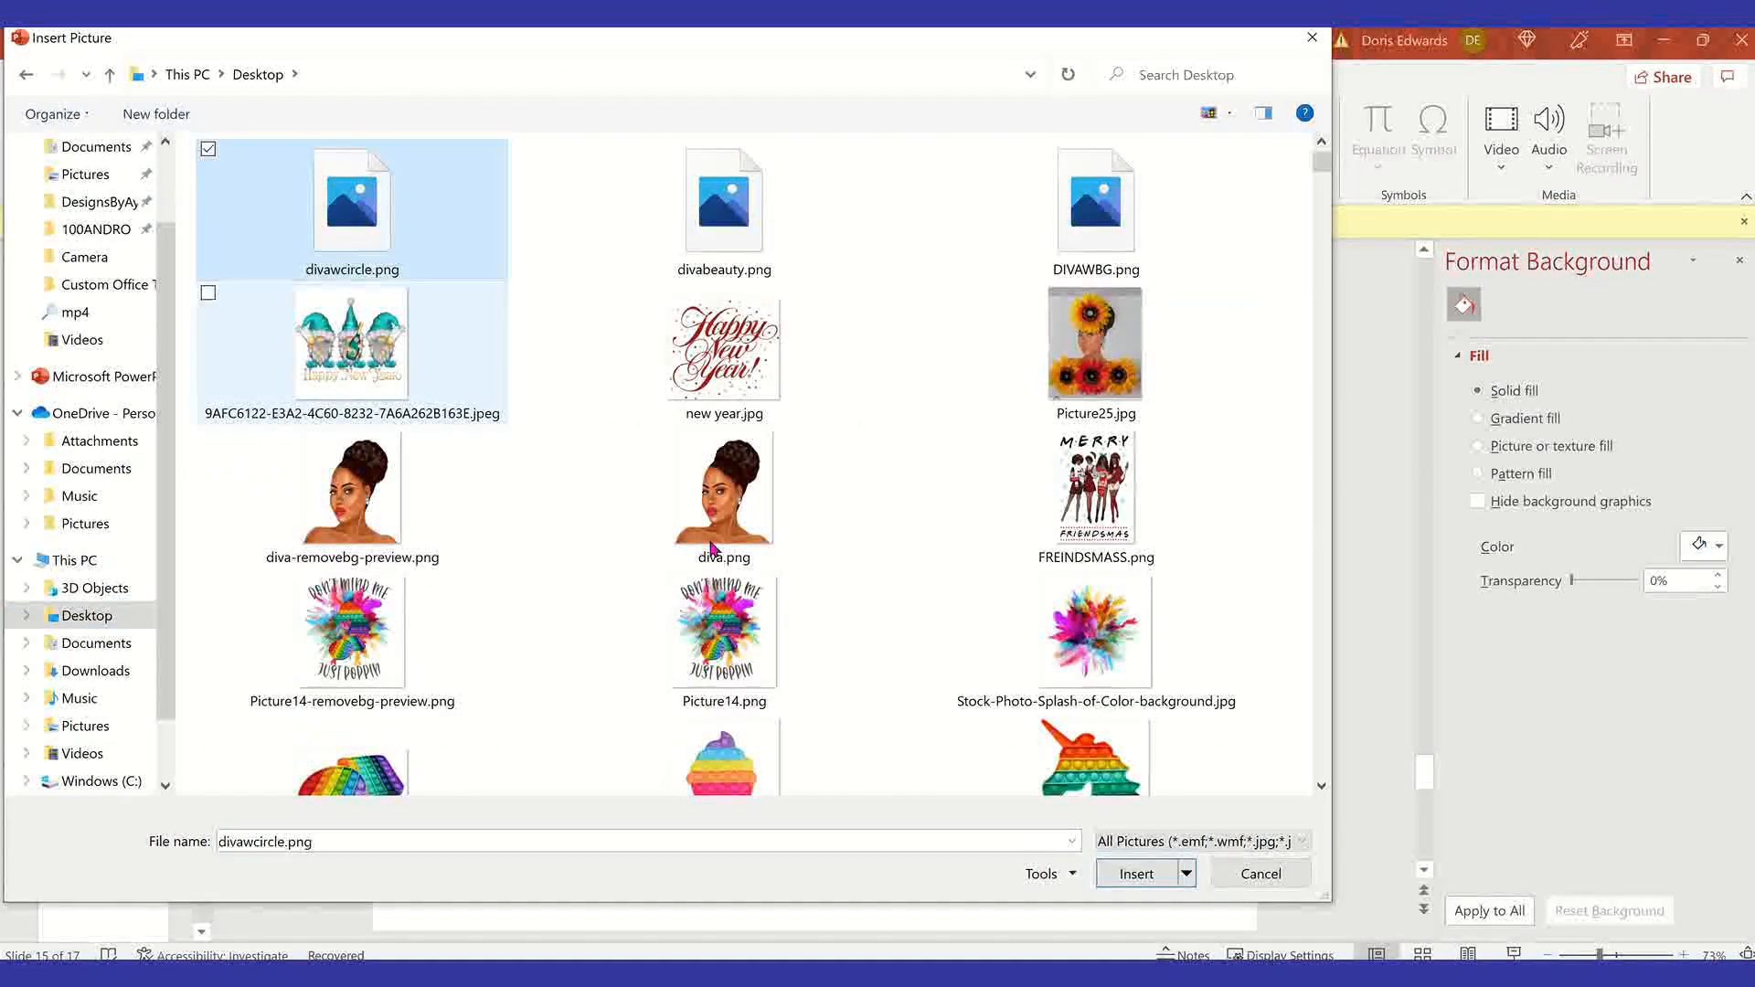
left_click(1136, 873)
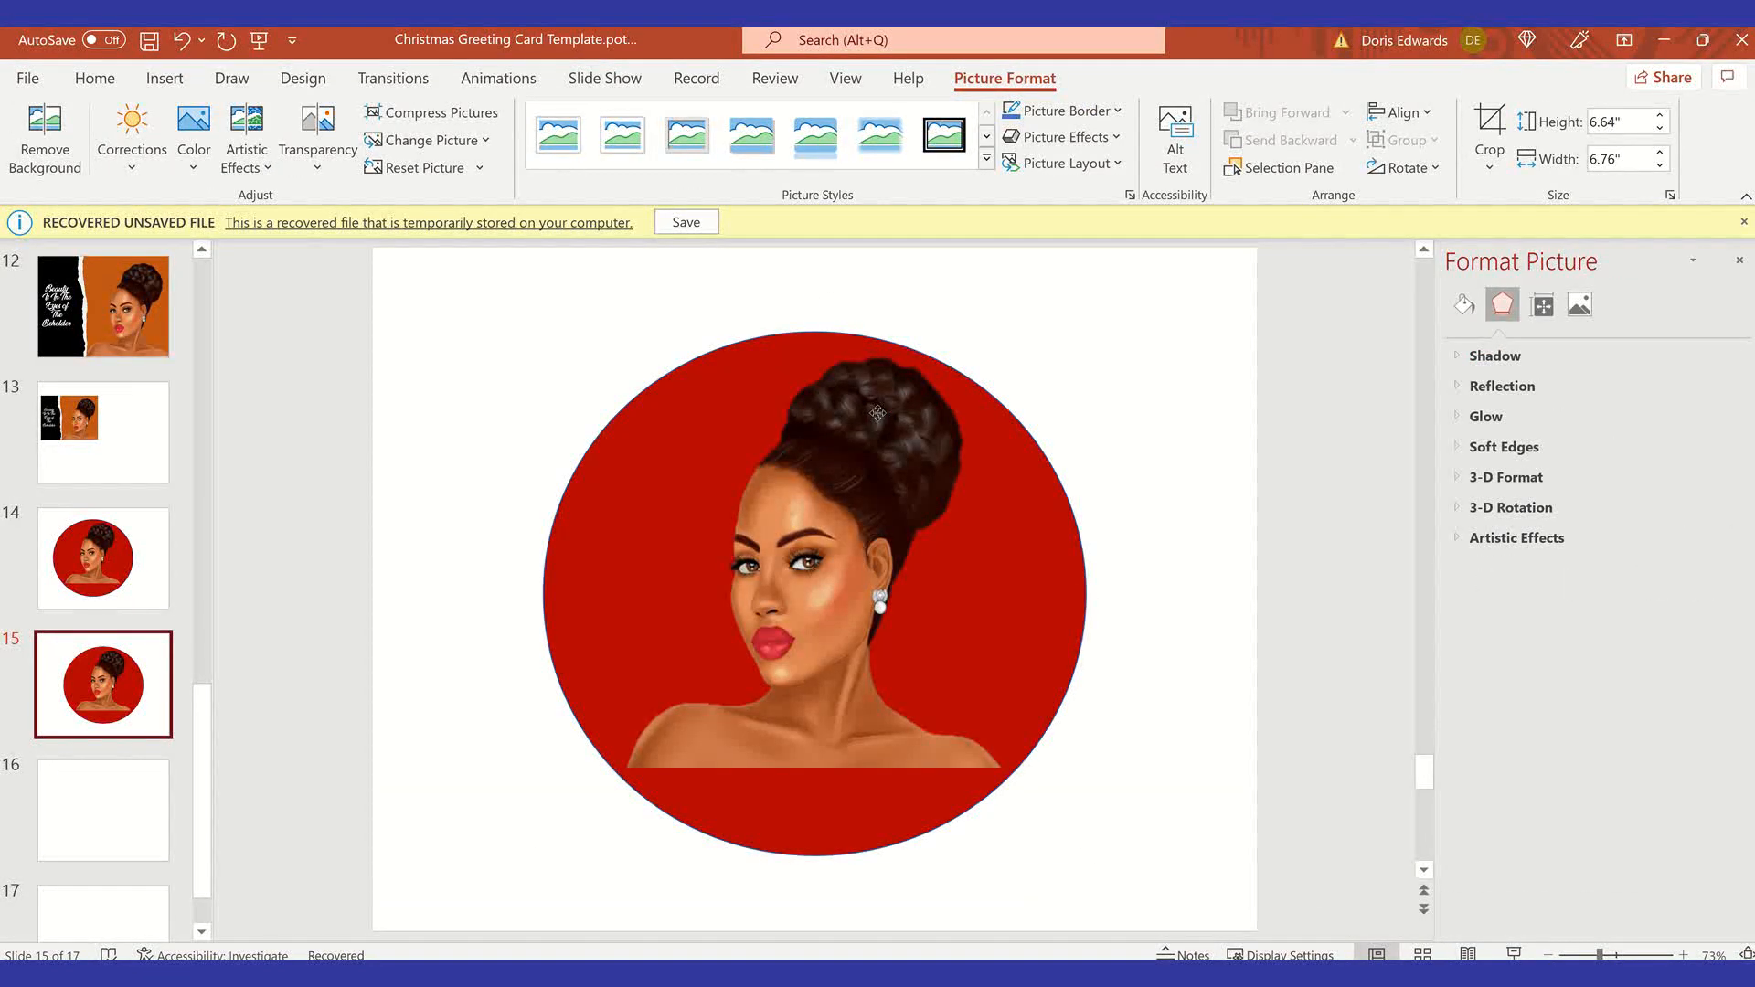
left_click(877, 413)
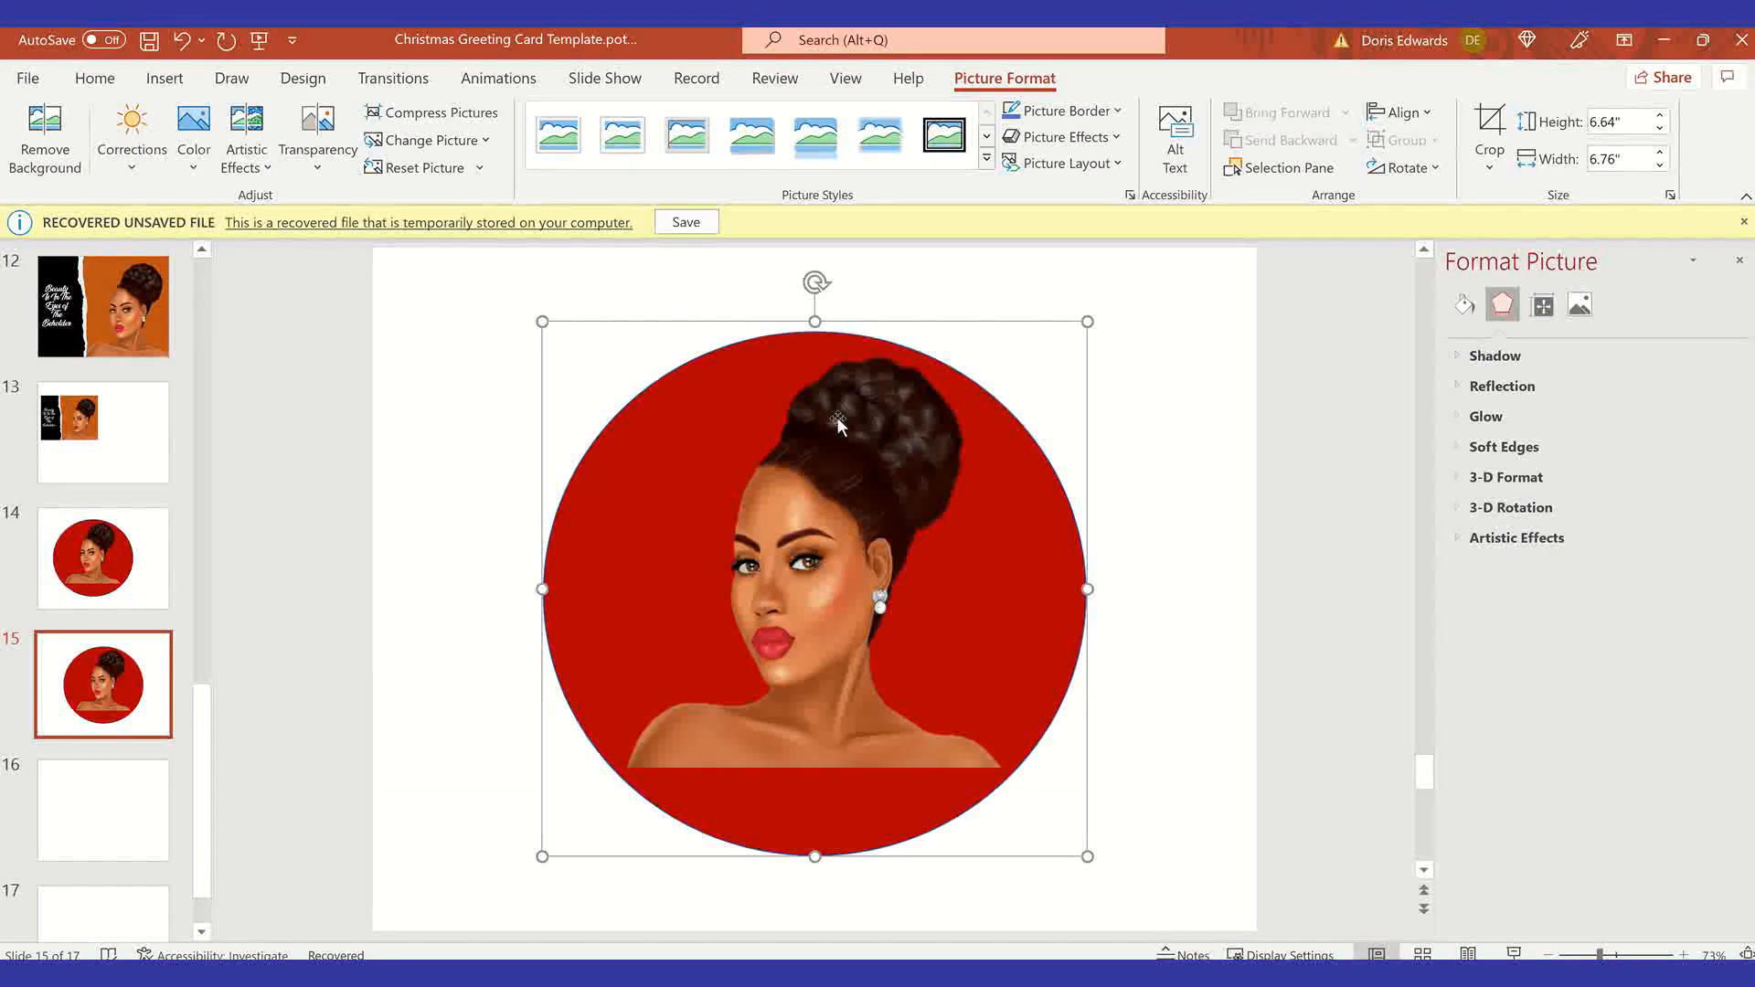
left_click(1123, 367)
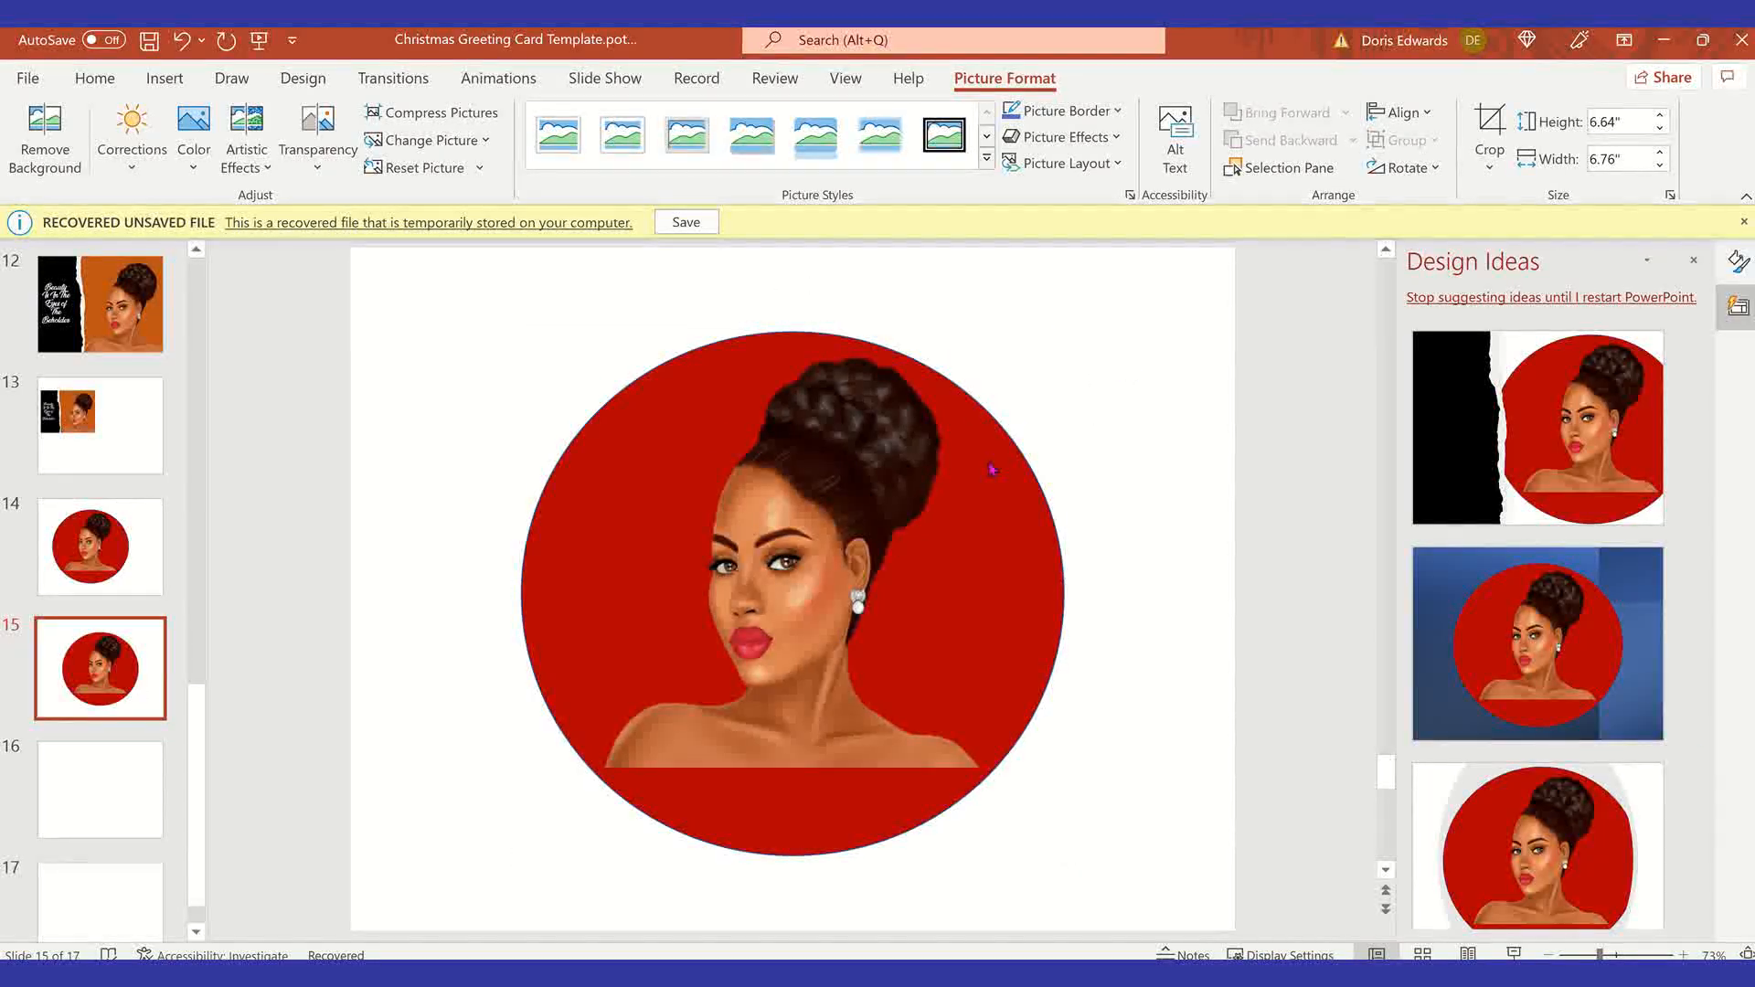
Step: Fill the background of slide 15 with a solid darker green theme color
right_click(1174, 328)
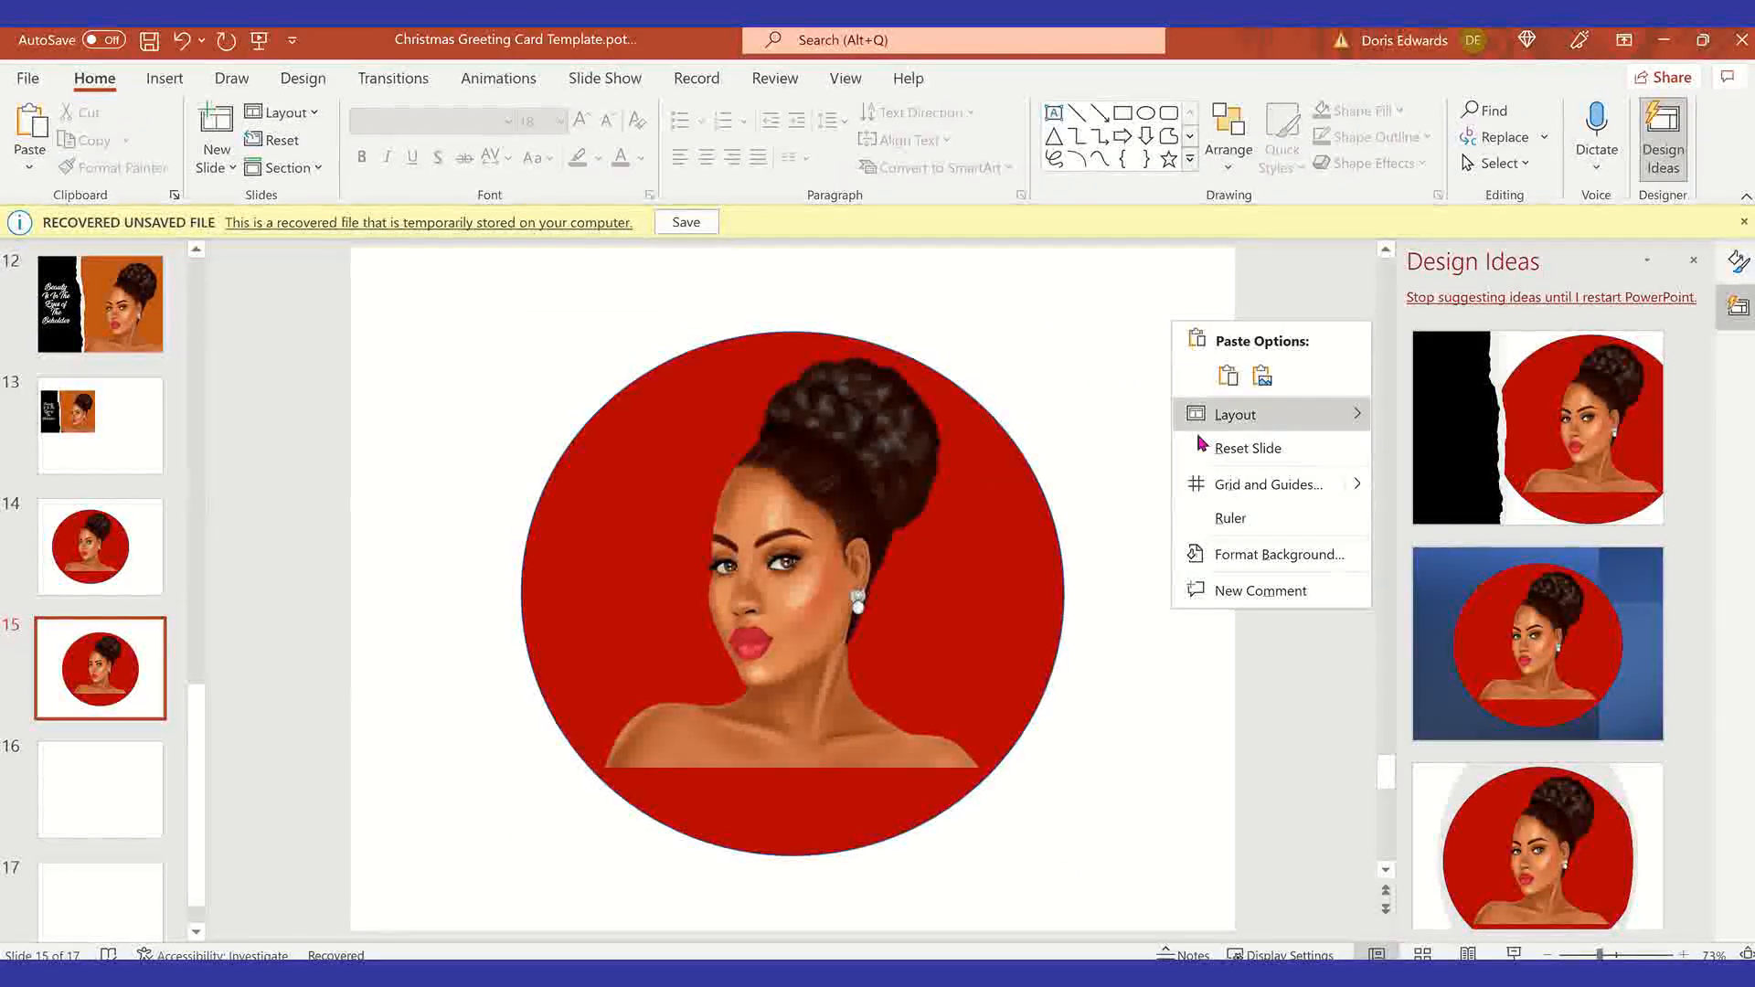
left_click(1280, 554)
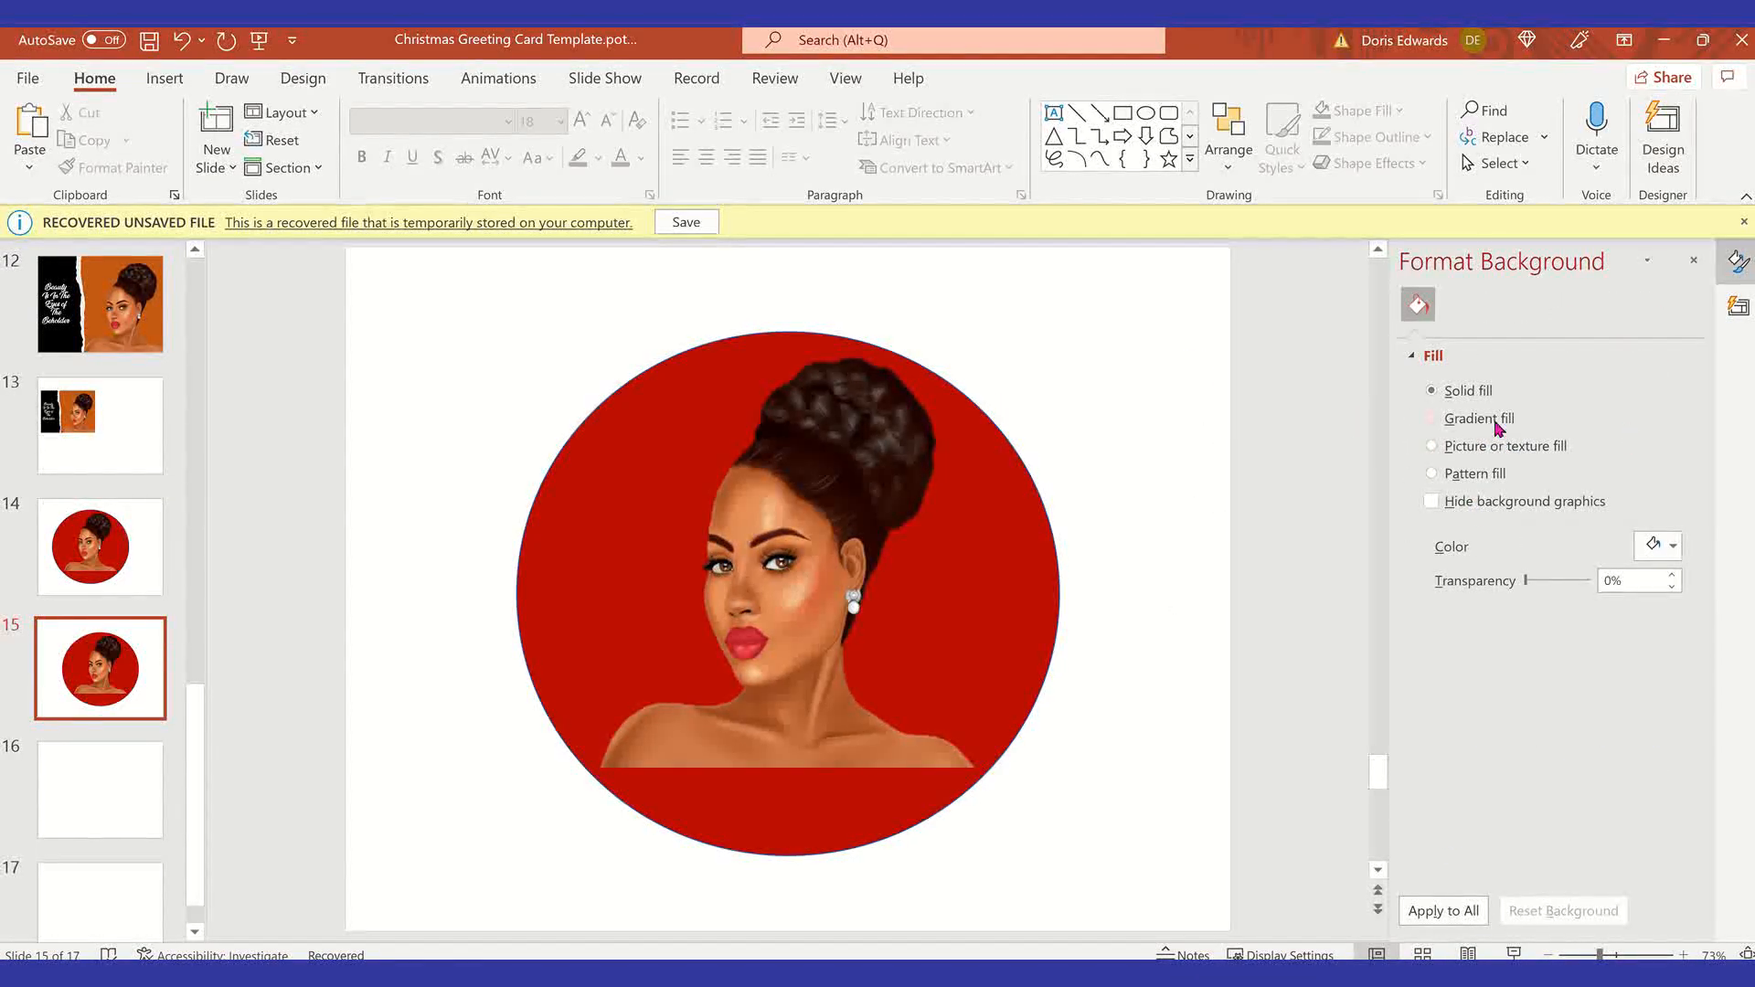
left_click(1674, 547)
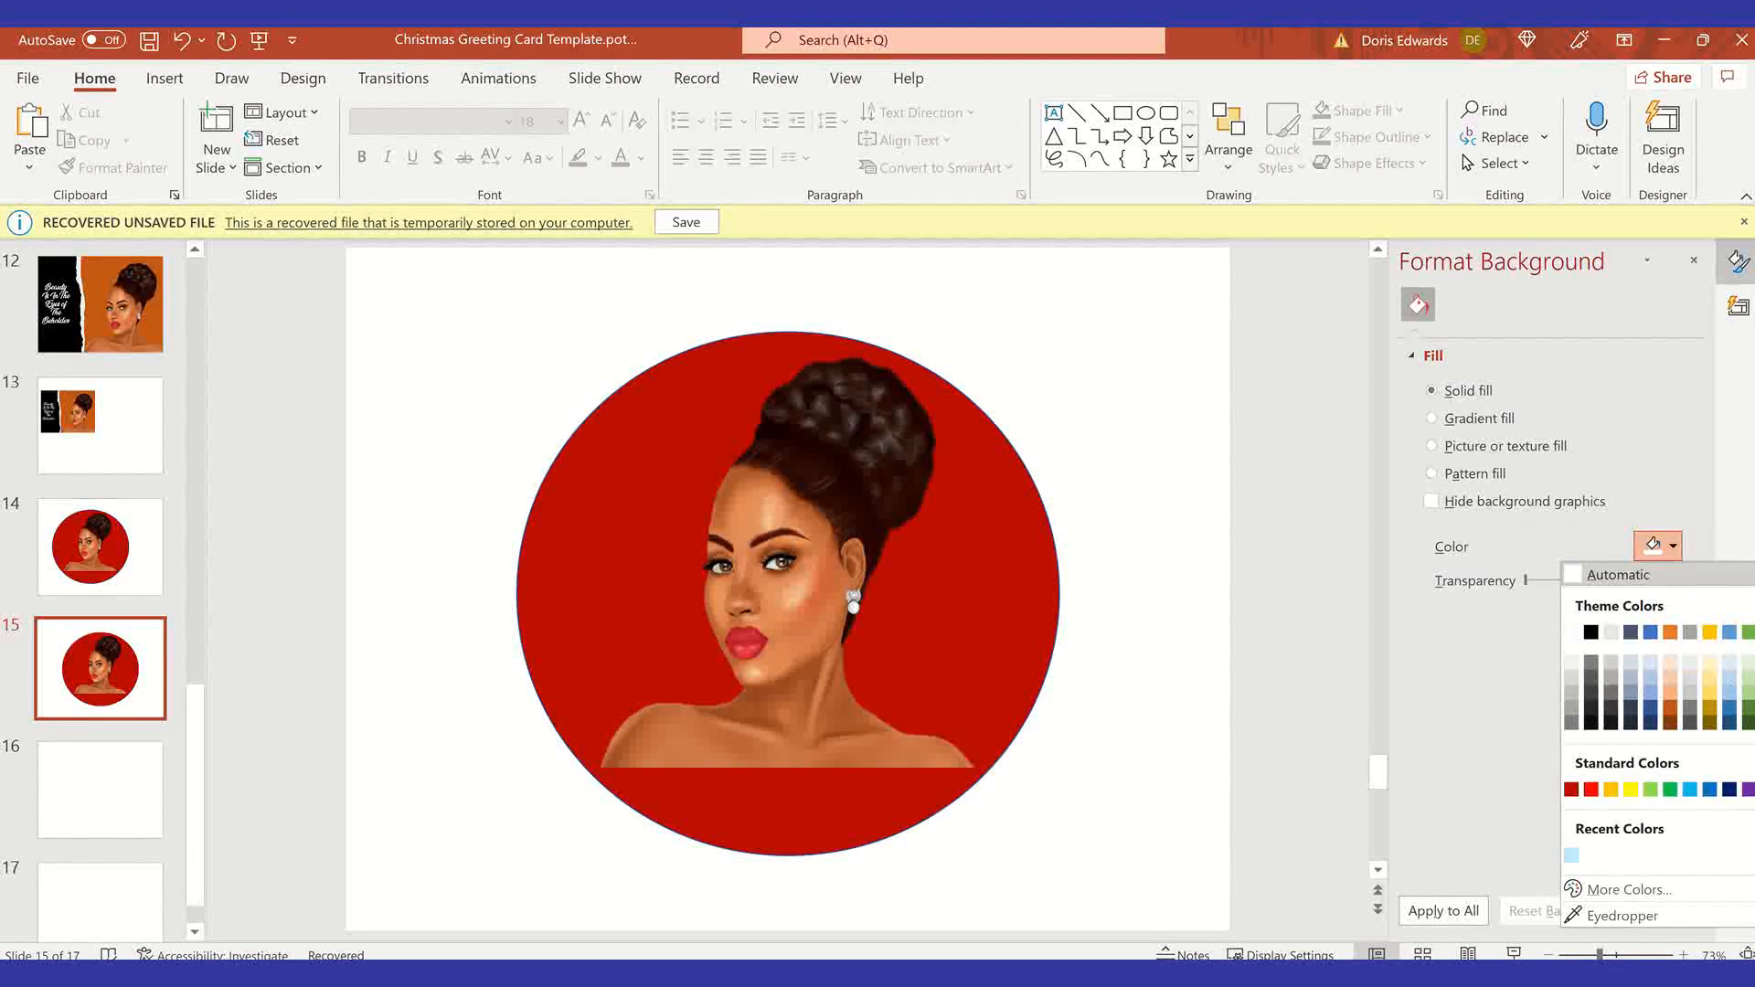
left_click(1749, 711)
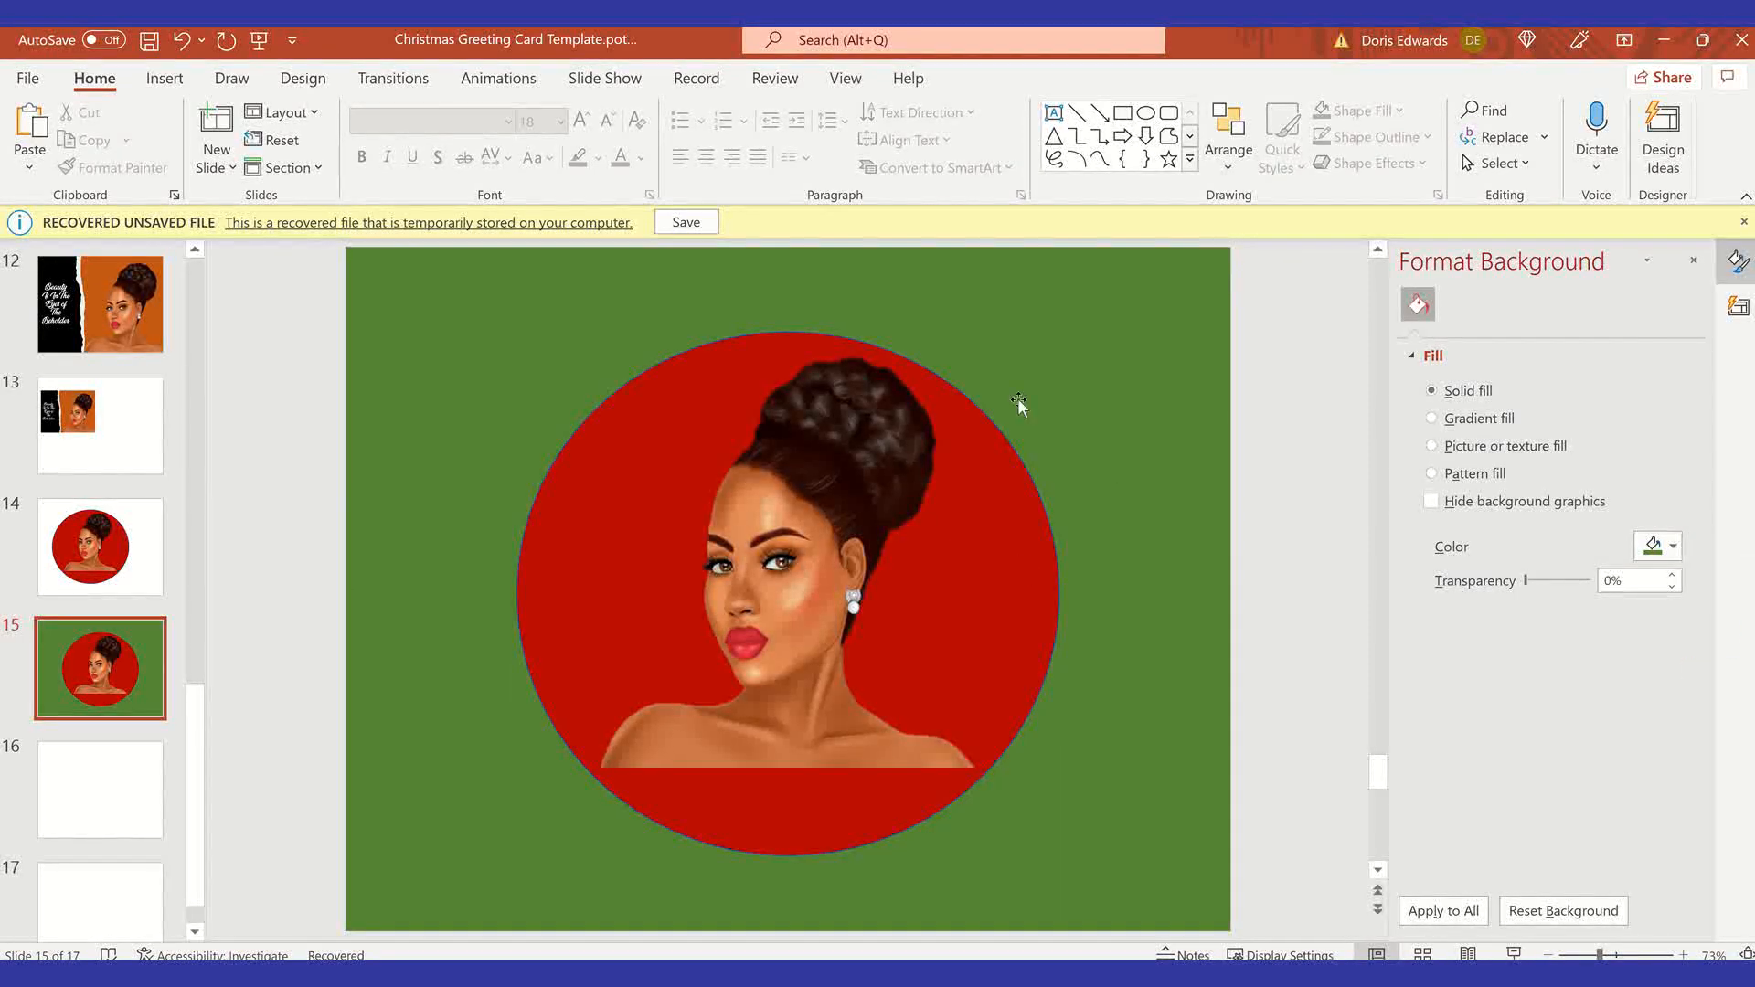
Step: Move the circle picture down and right on the green slide and return it to the middle
left_click(795, 413)
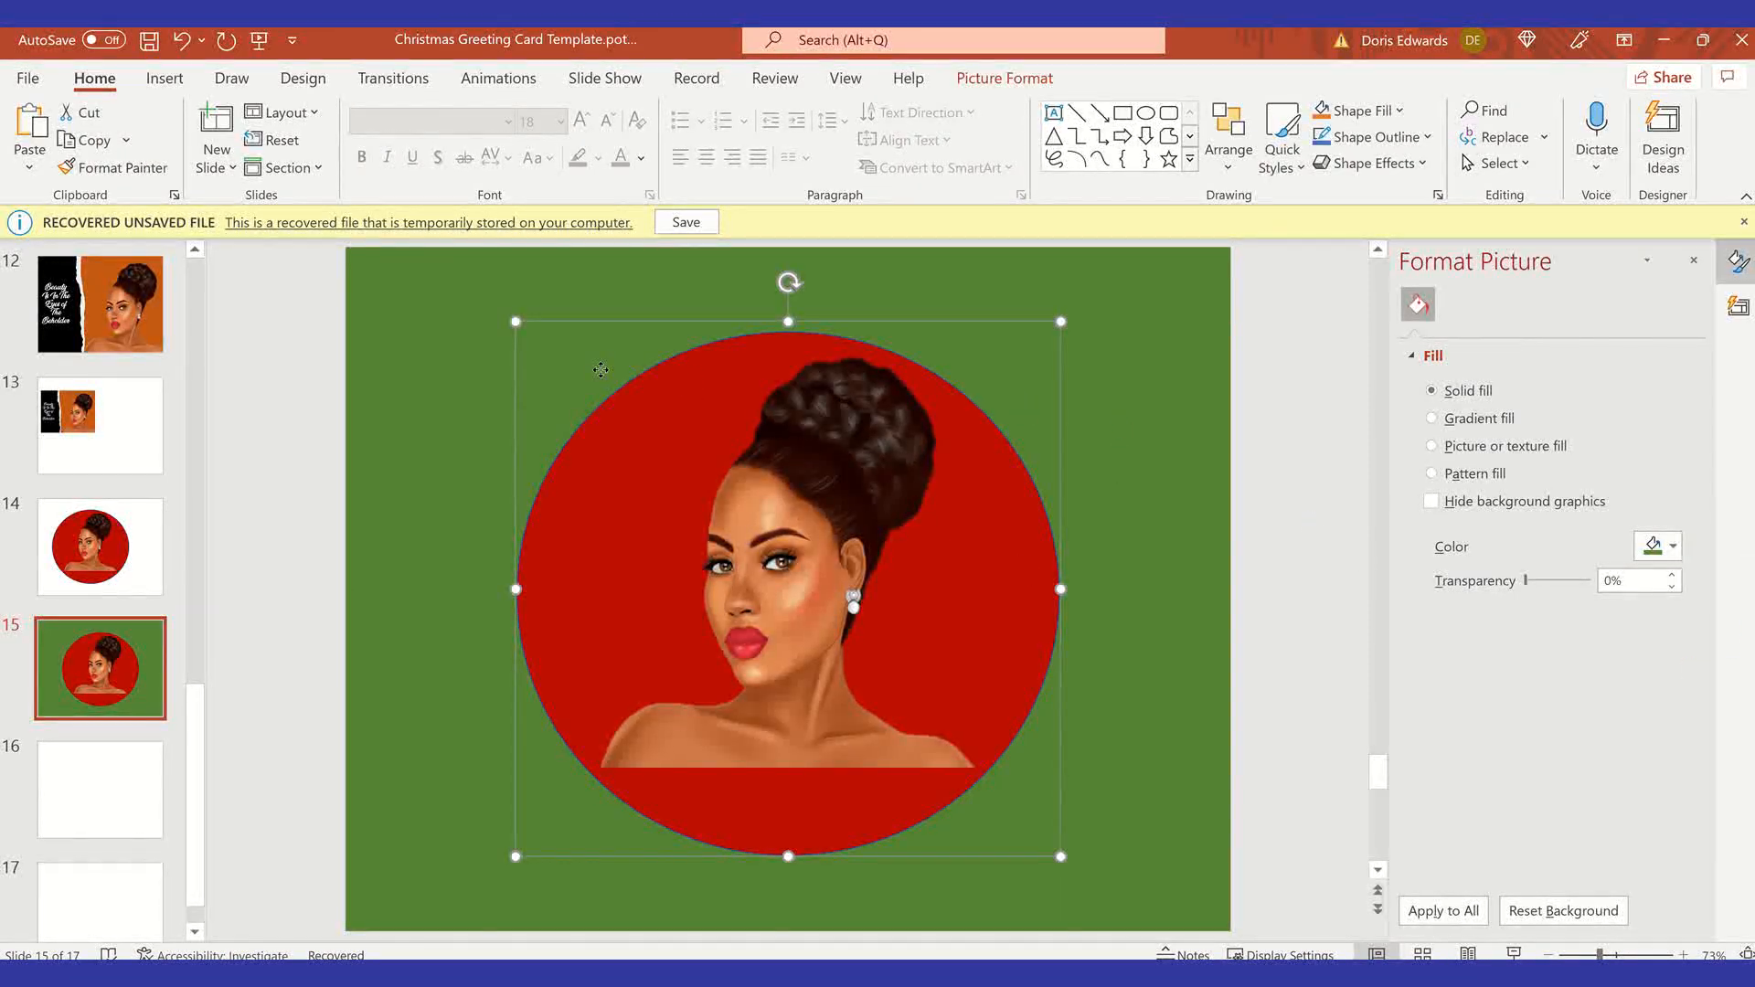
left_click_drag(795, 413, 886, 451)
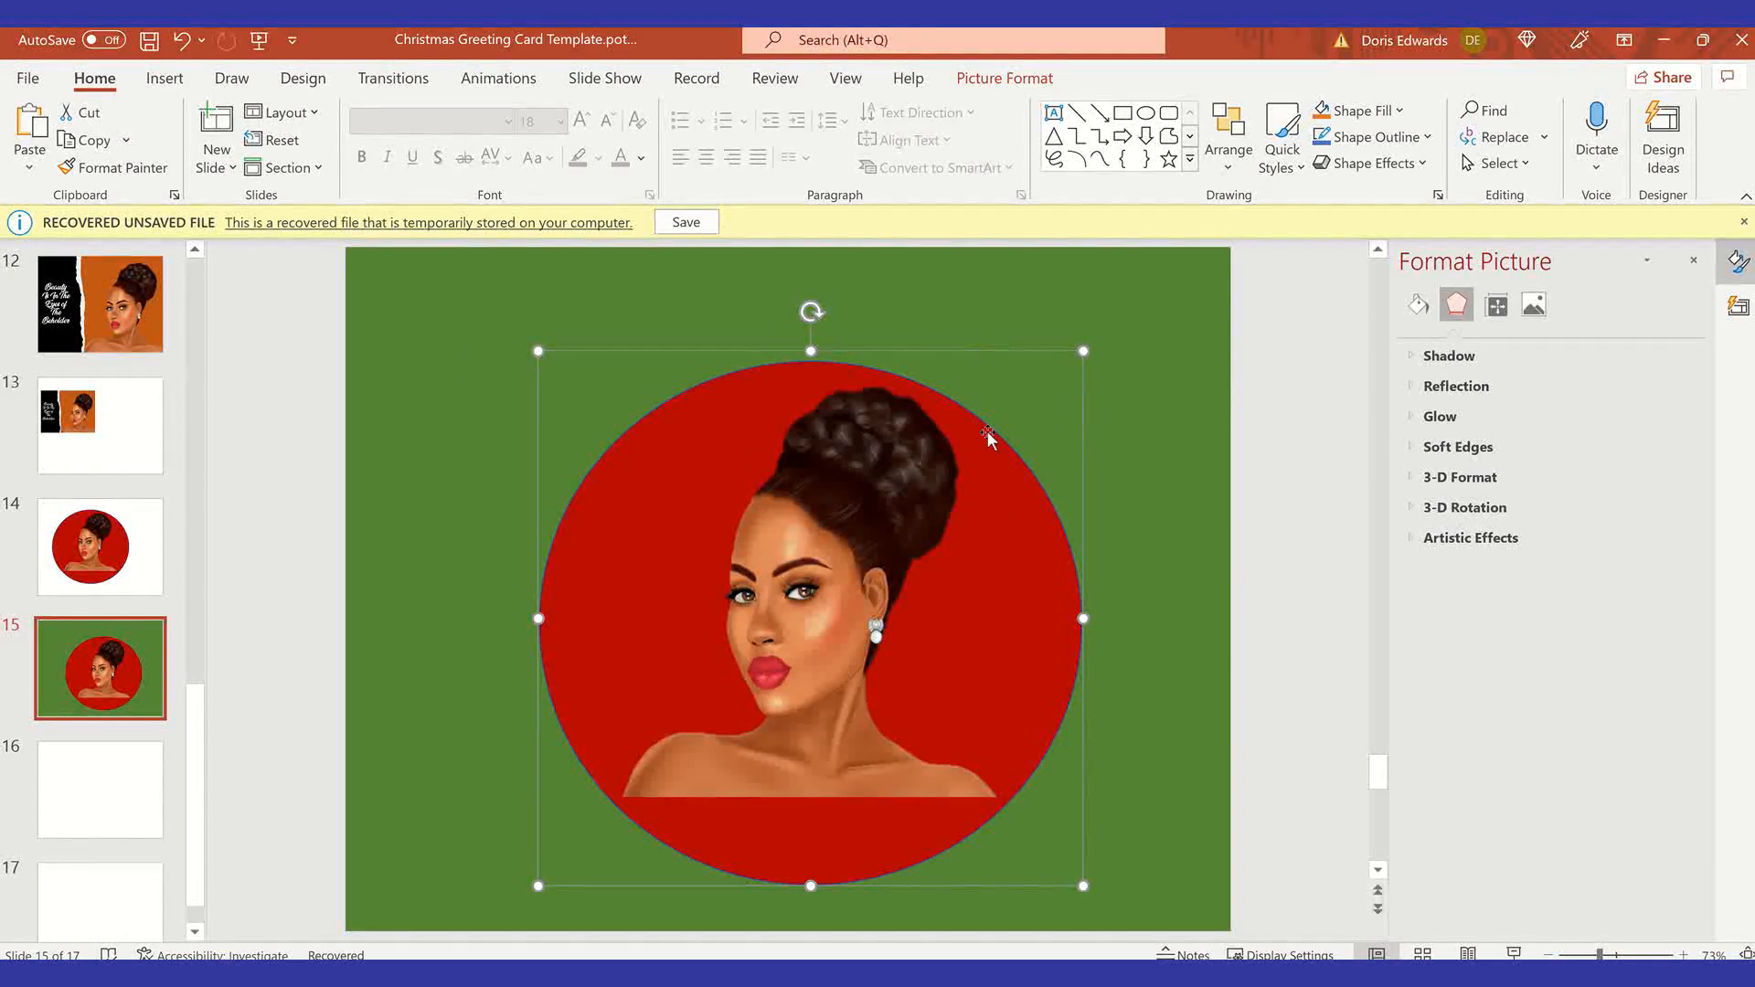
left_click(1143, 304)
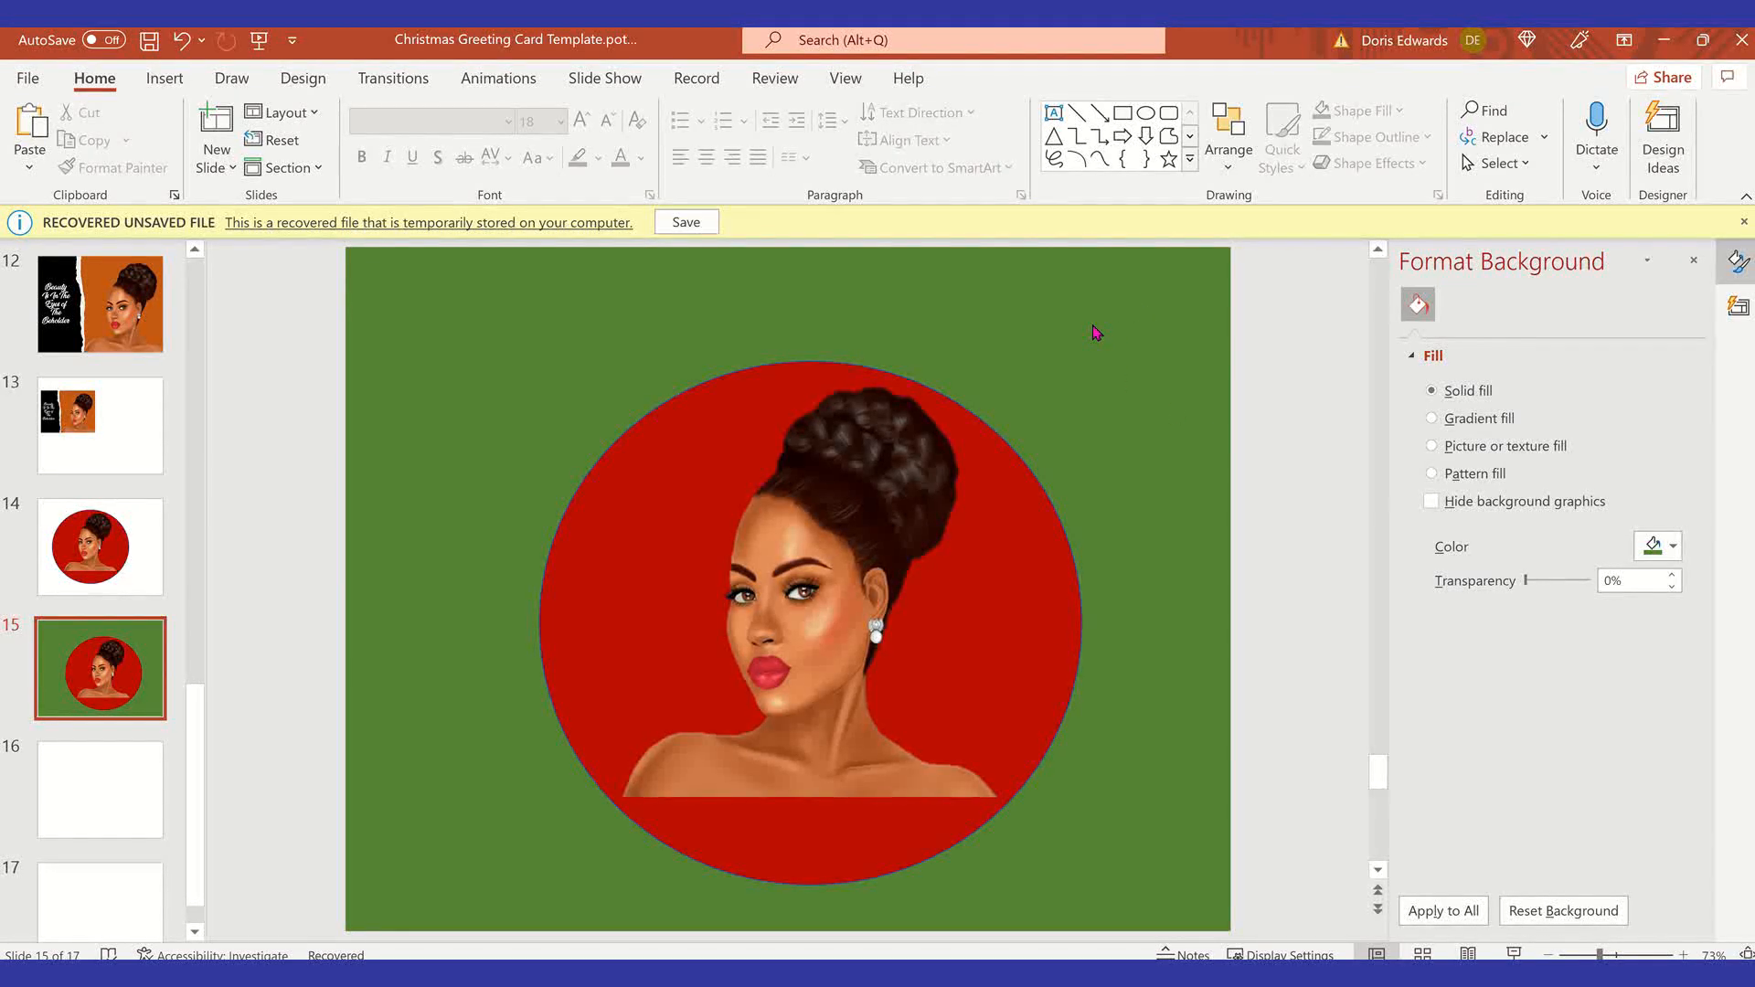
left_click(797, 625)
left_click_drag(805, 631, 771, 593)
left_click(1066, 423)
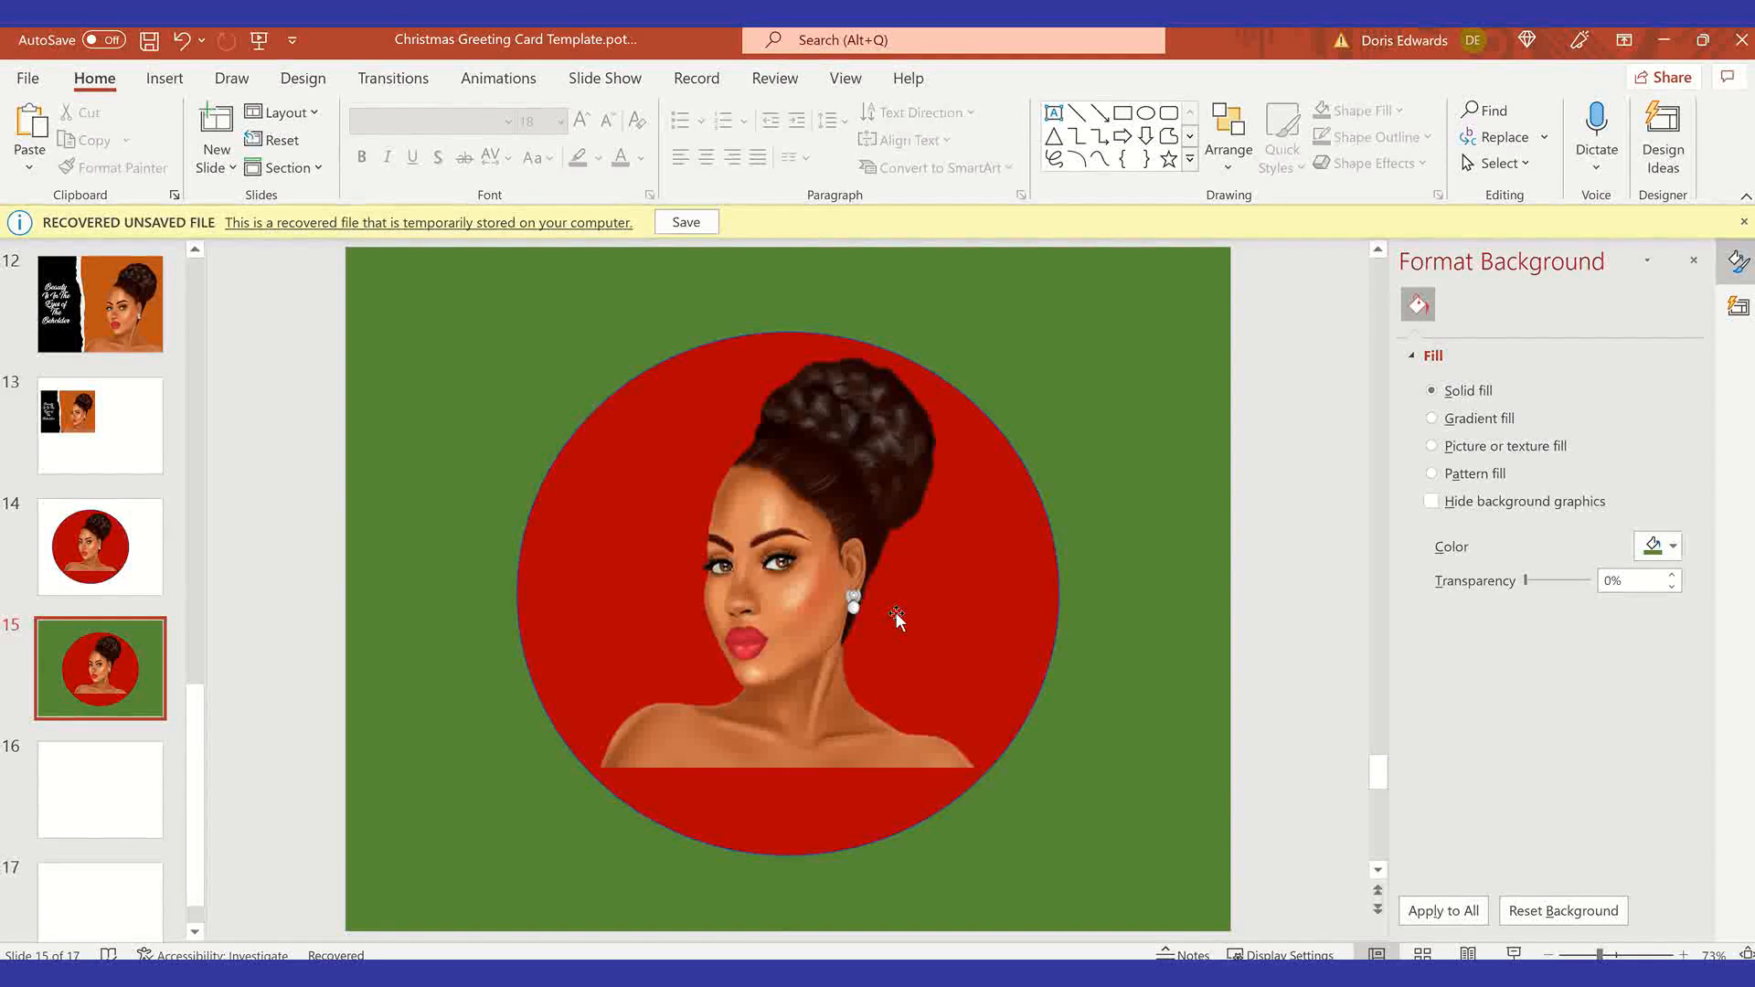
Step: Add a text box reading "Melanin" on the red circle, on the side the portrait's face is turned toward
left_click(165, 78)
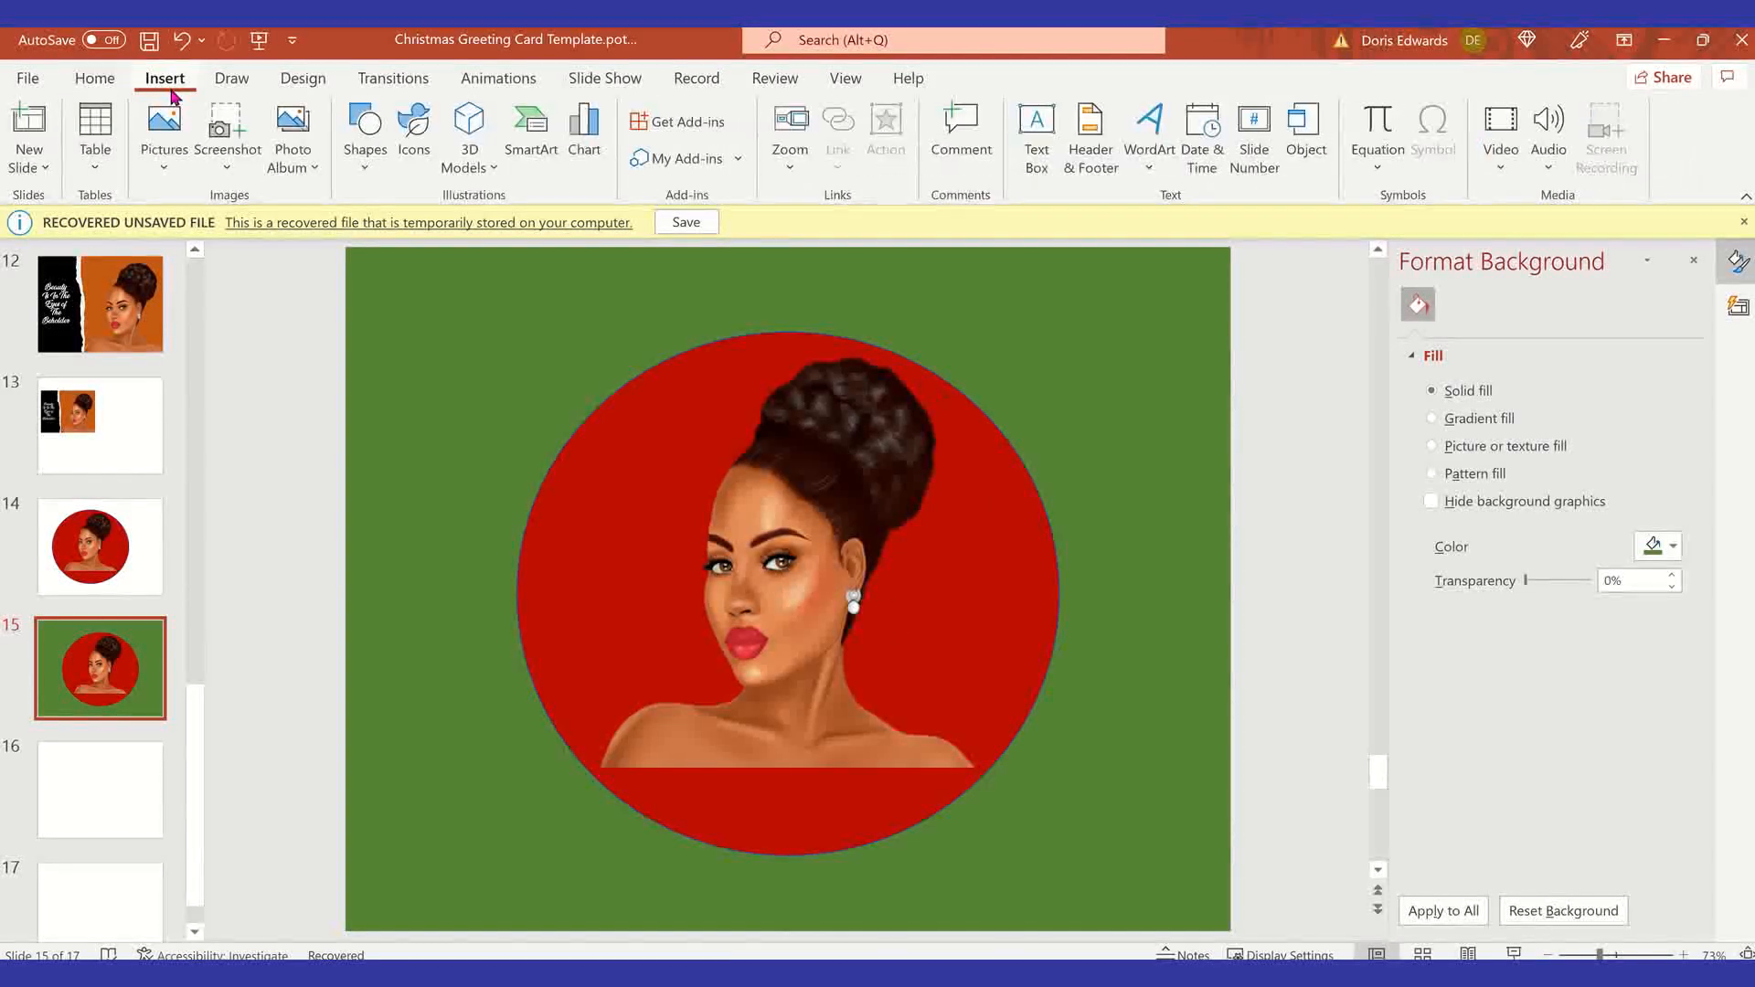
left_click(1053, 155)
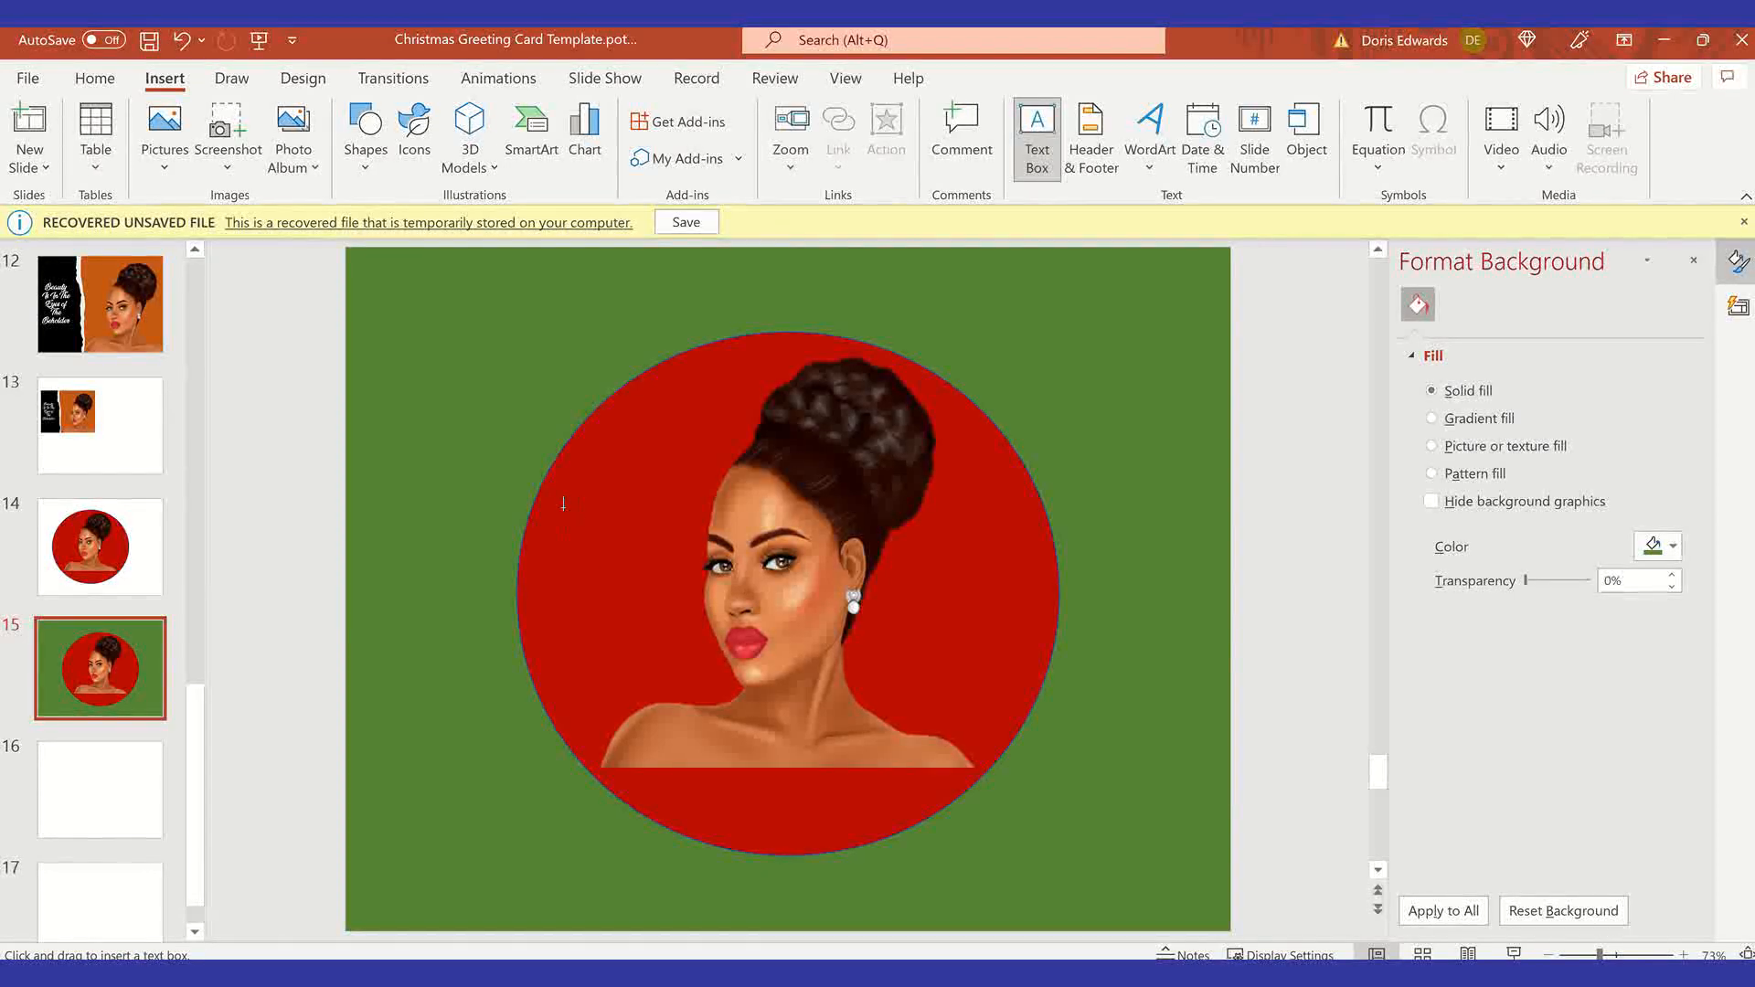
left_click_drag(660, 657, 674, 658)
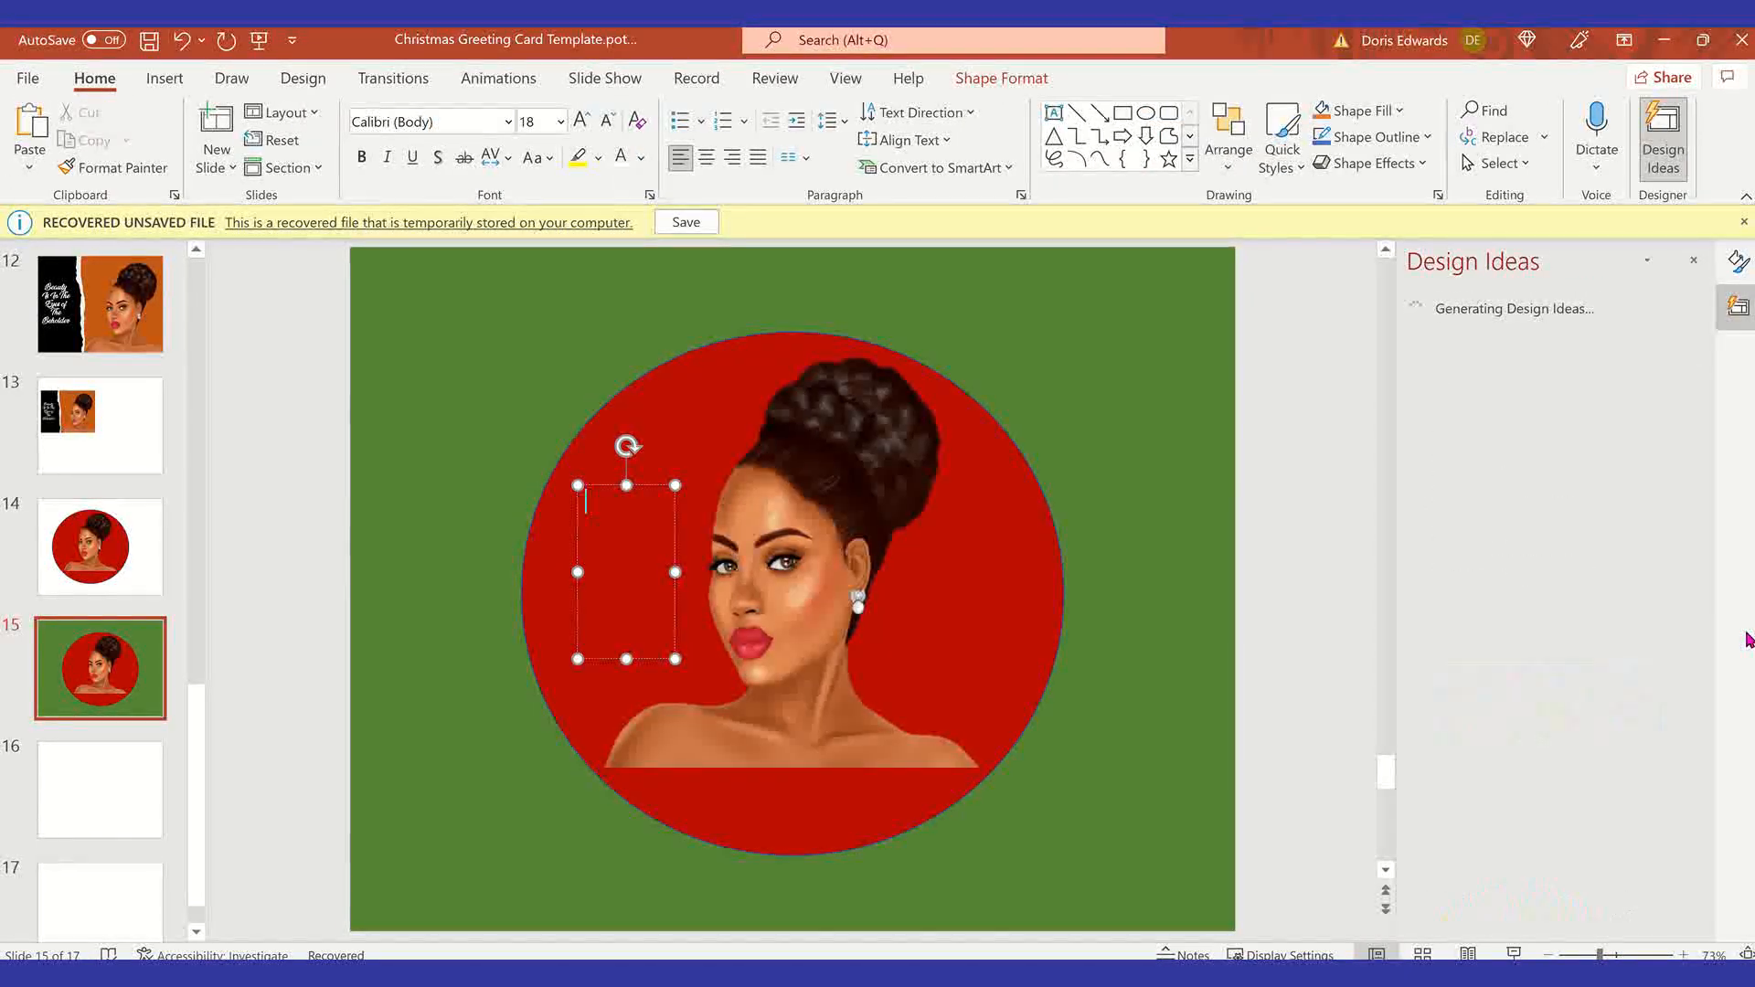
type("Melanin")
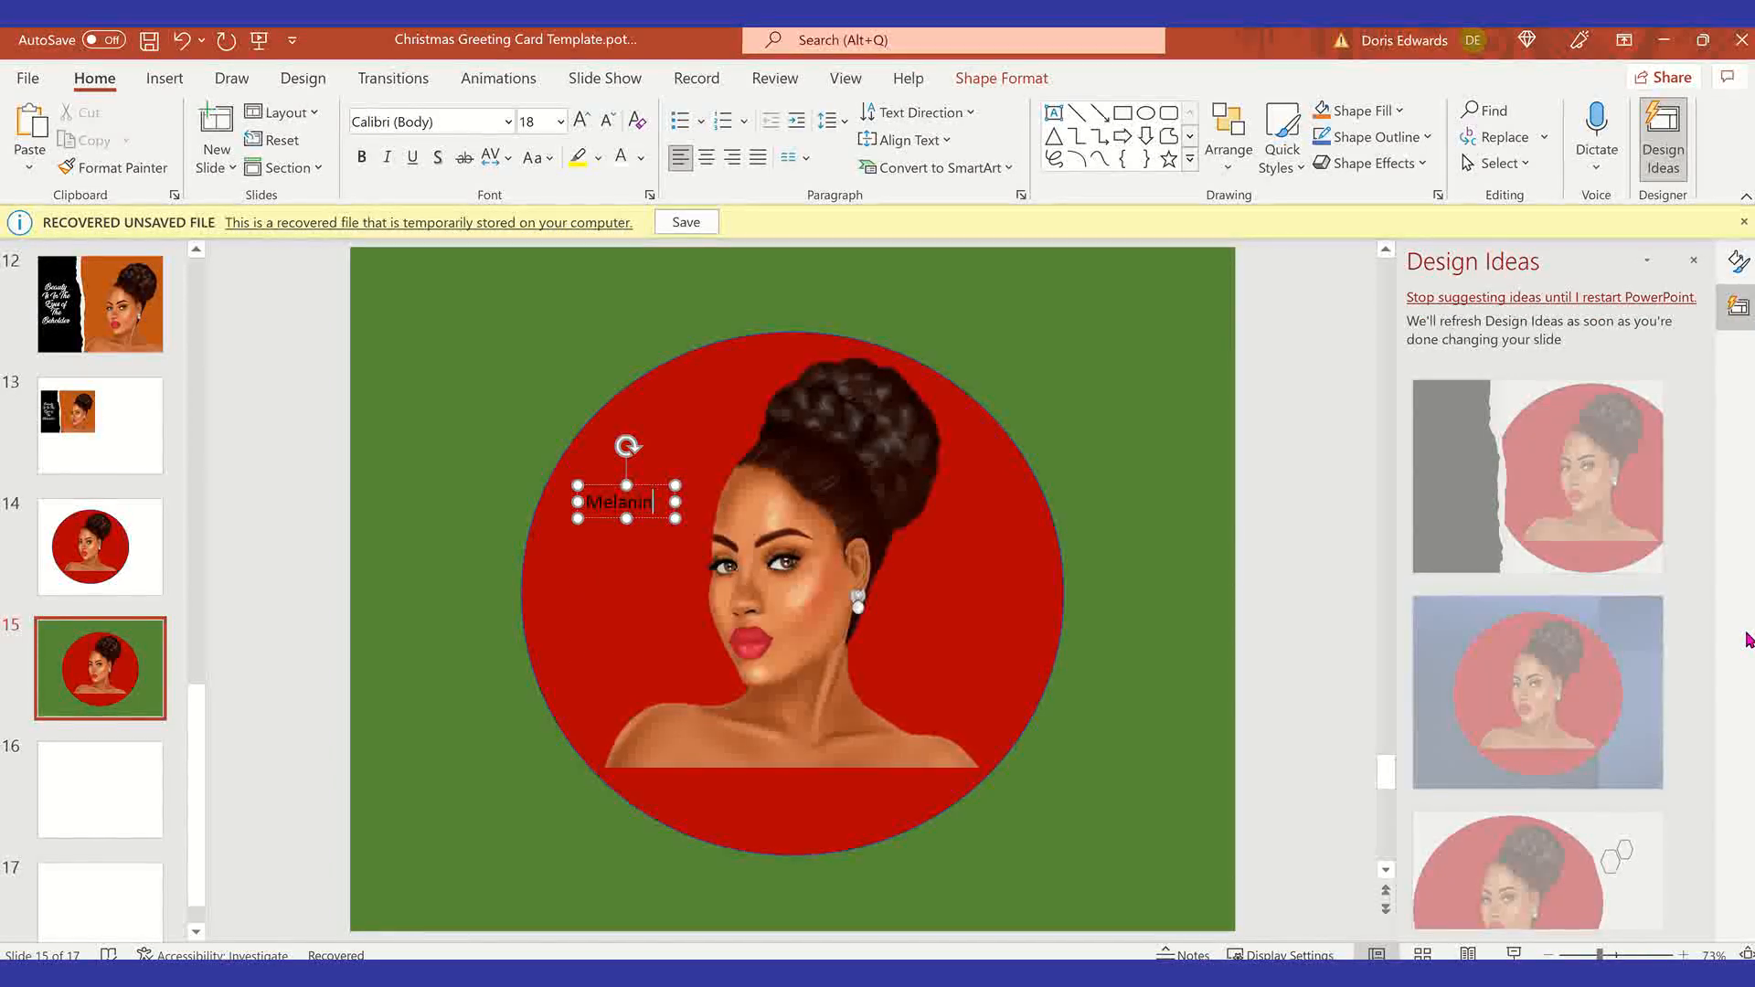
Step: Nudge the circle picture slightly left and move the "Melanin" text box down beside the portrait's eyes
mouse_move(650, 526)
left_mouse_down()
mouse_move(646, 564)
mouse_move(639, 522)
left_mouse_up()
left_click(619, 502)
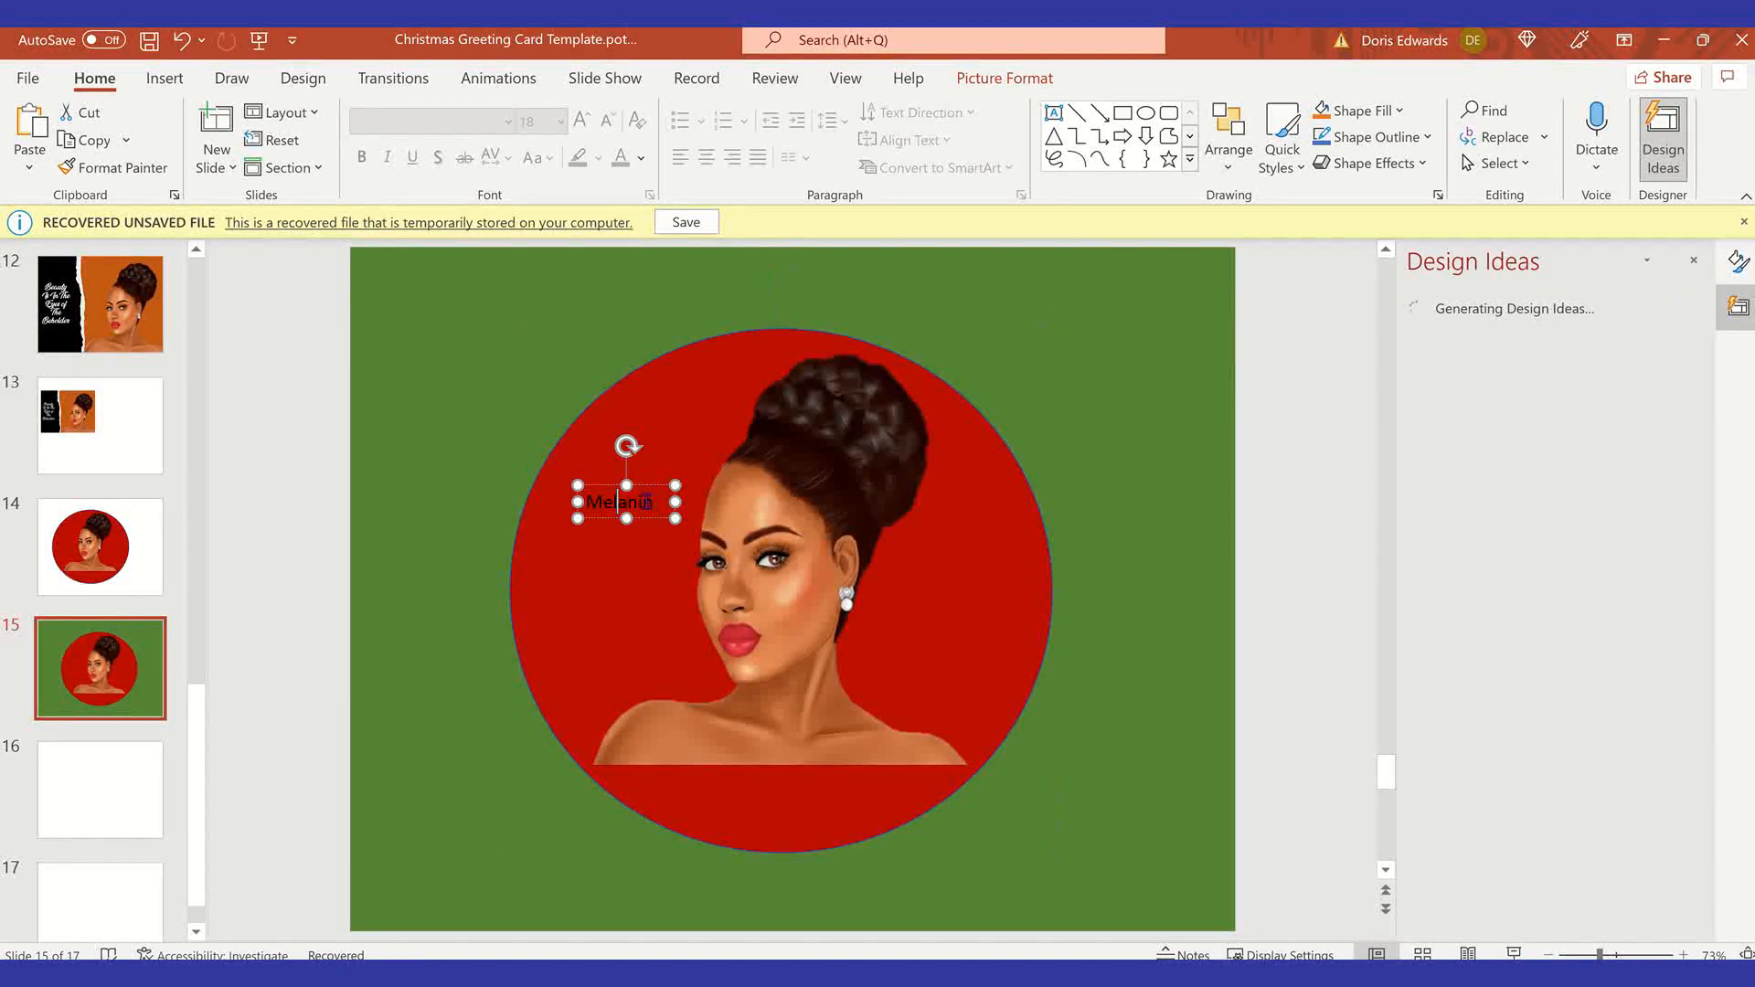
left_click(655, 523)
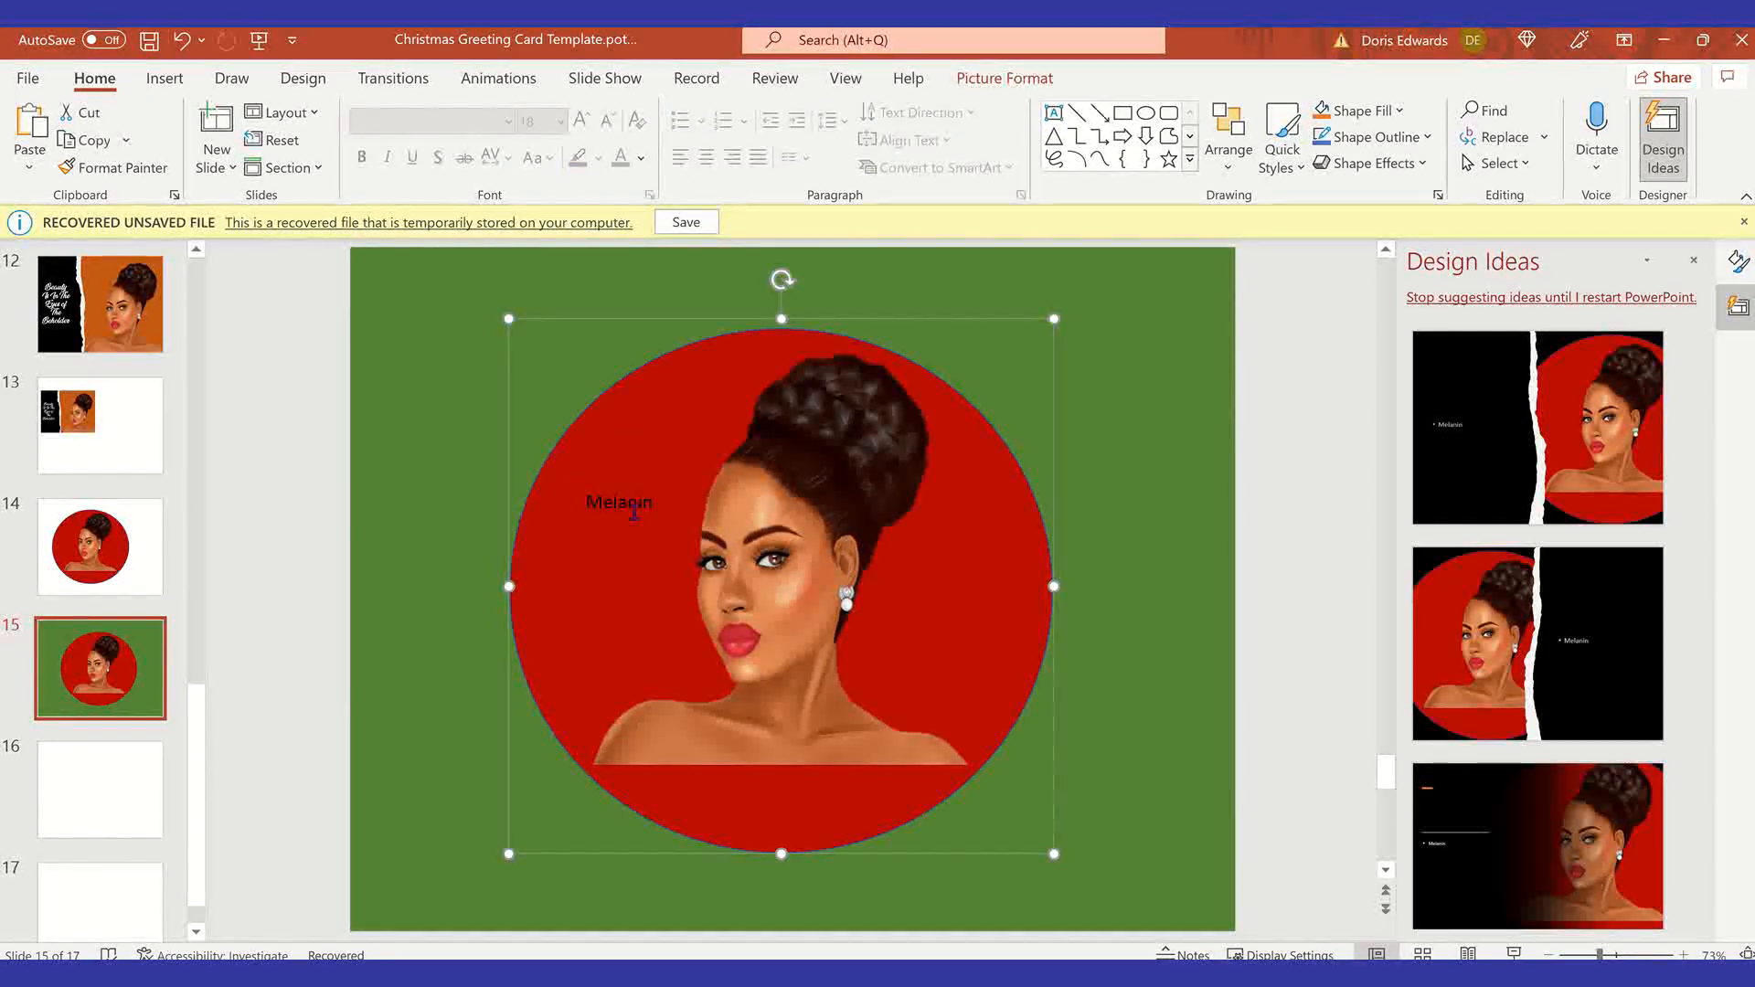
left_click(639, 505)
left_click_drag(653, 524, 645, 606)
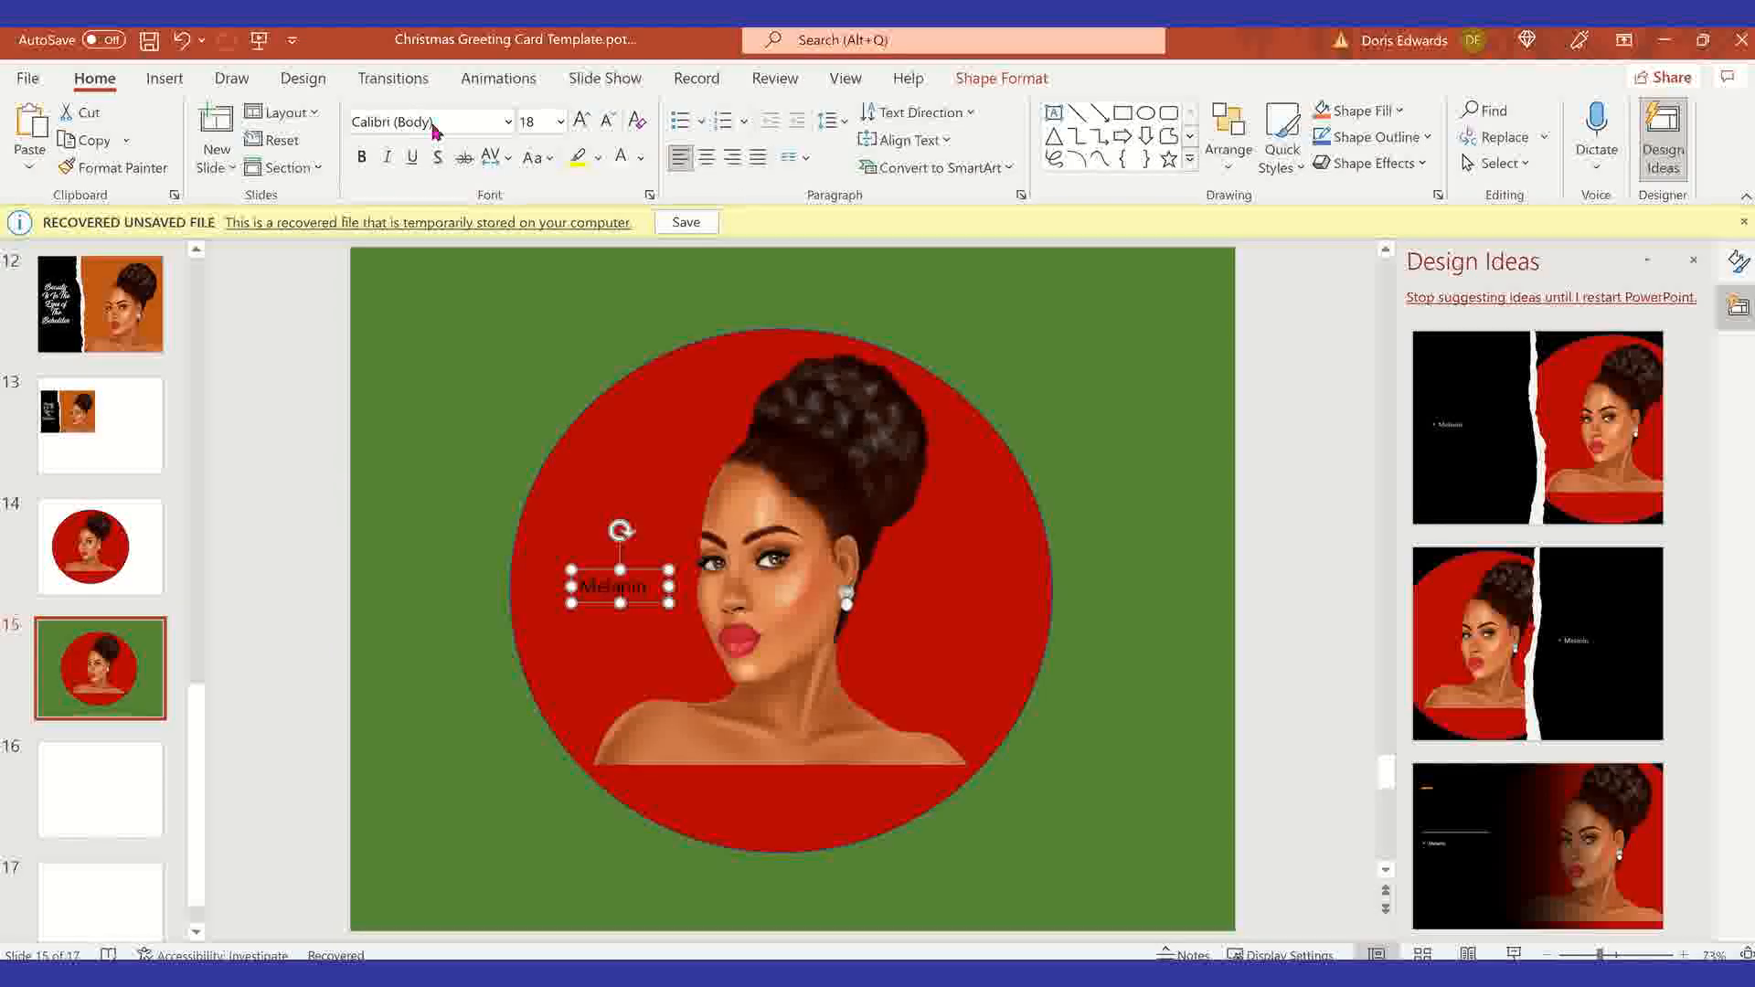
left_click(508, 121)
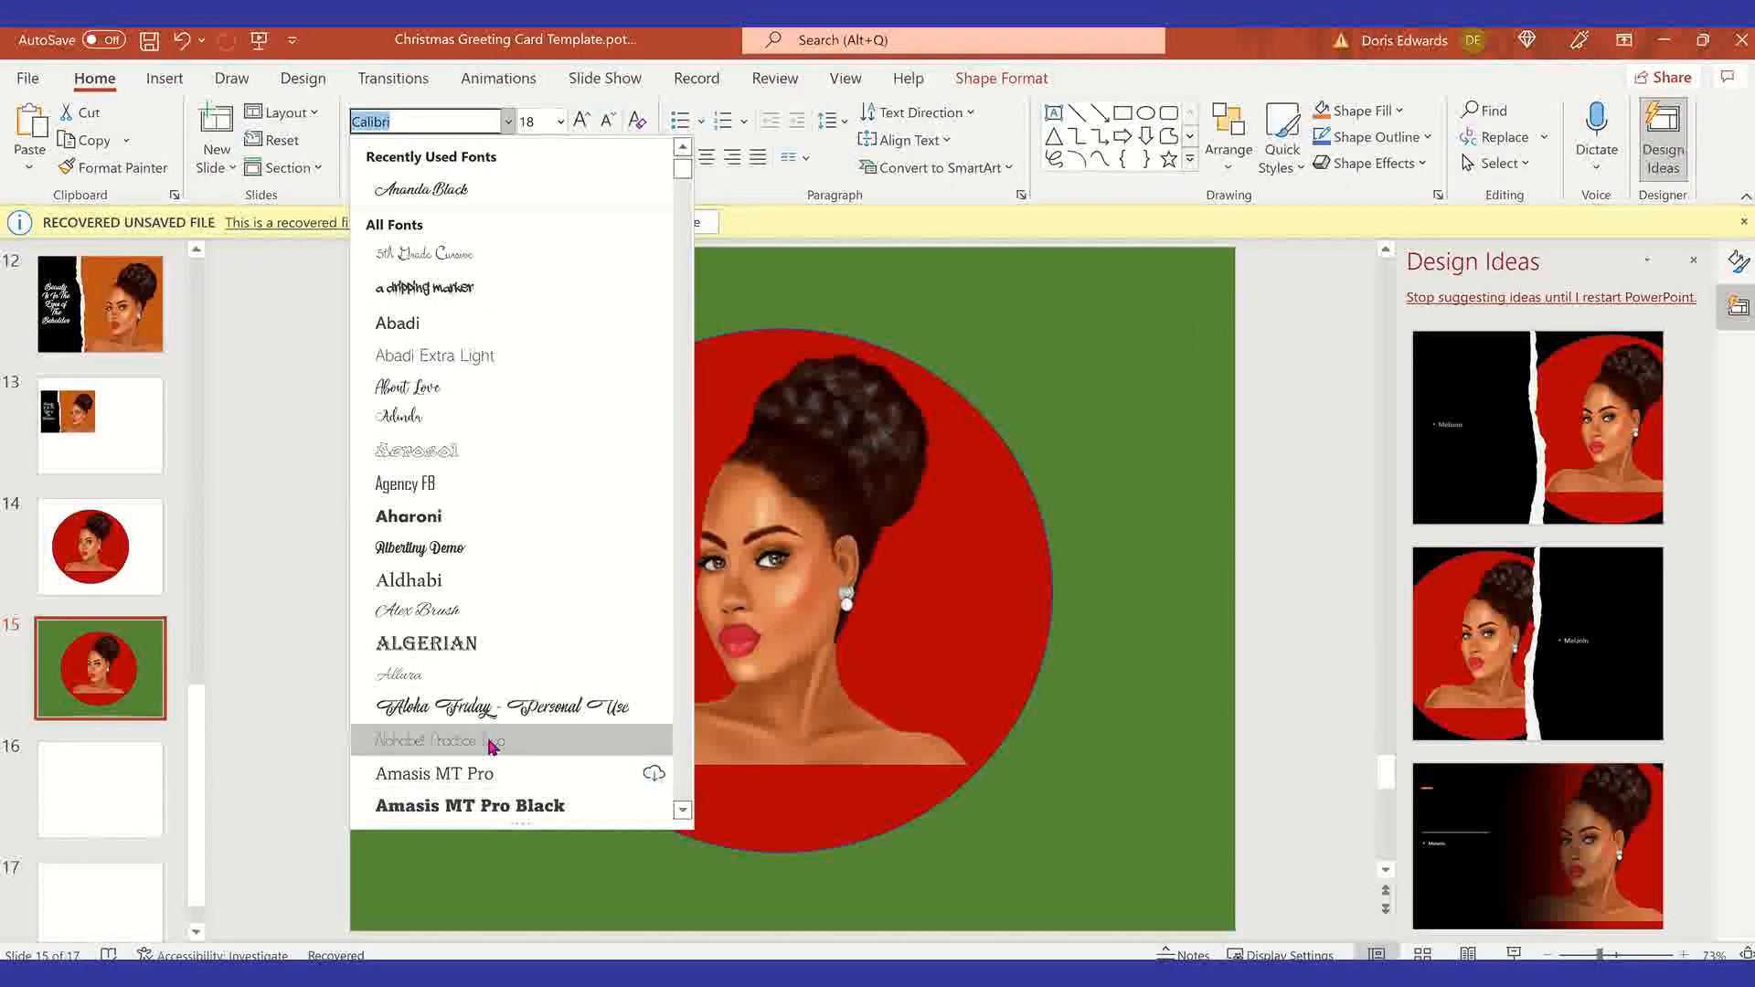
scroll(490, 737, "down", 5)
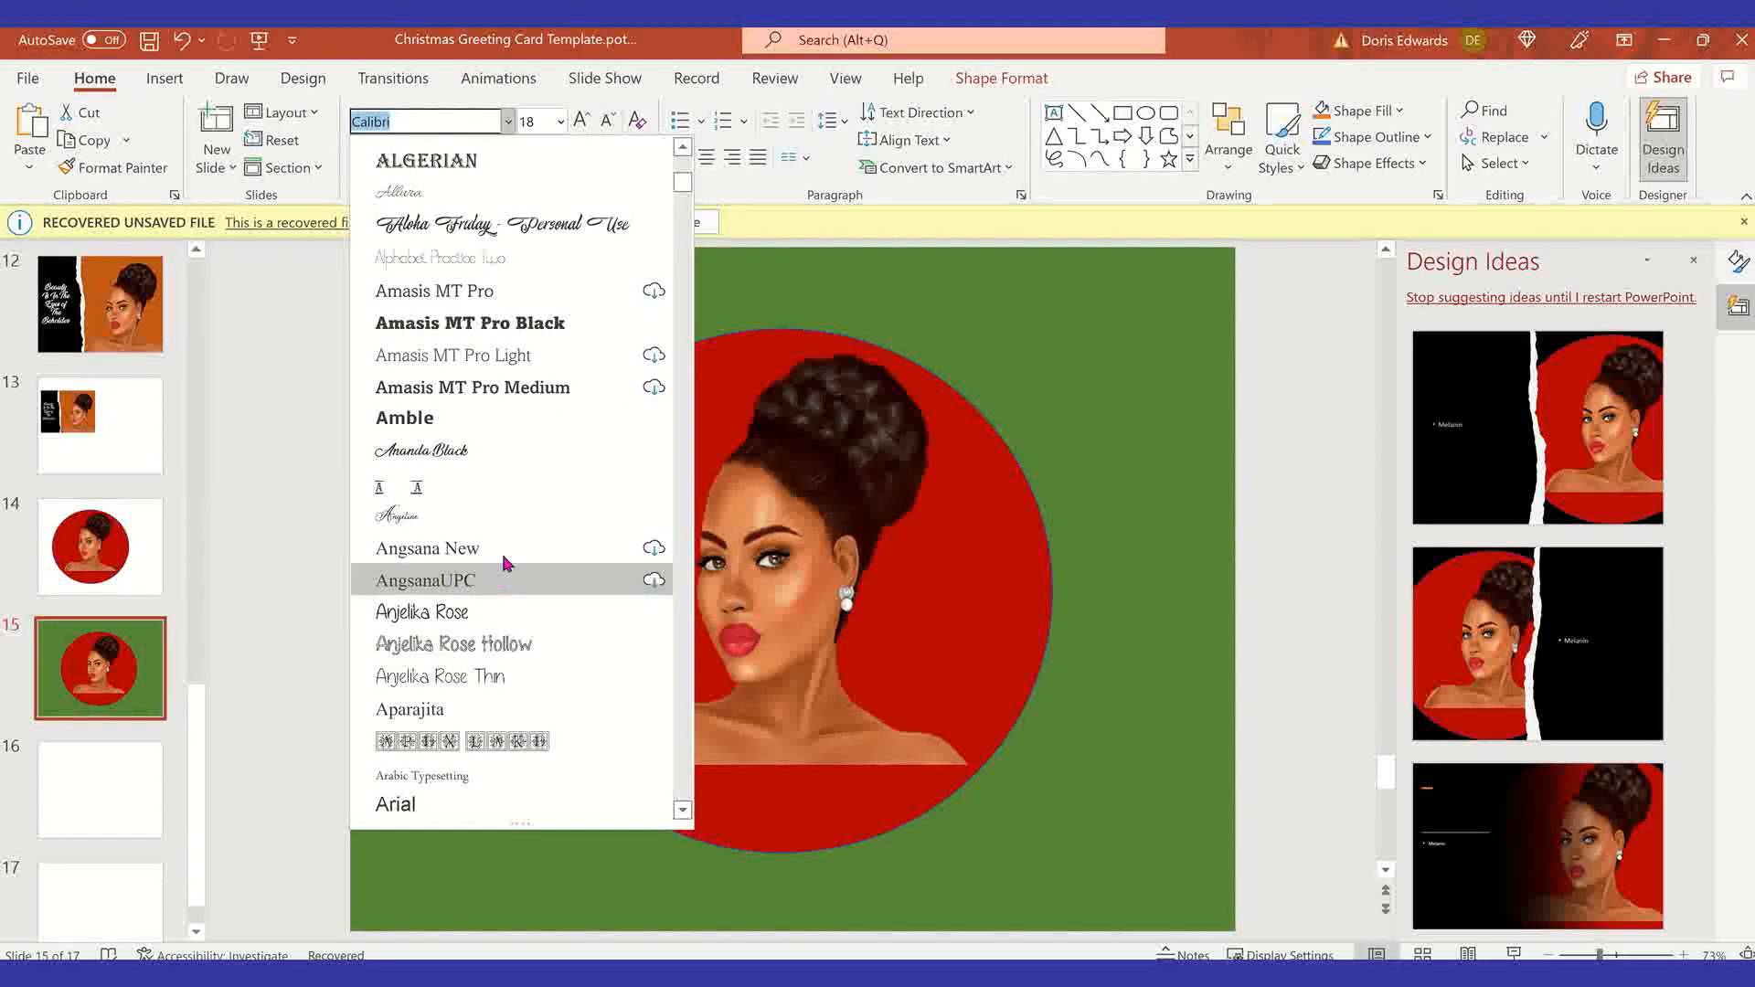
left_click(280, 514)
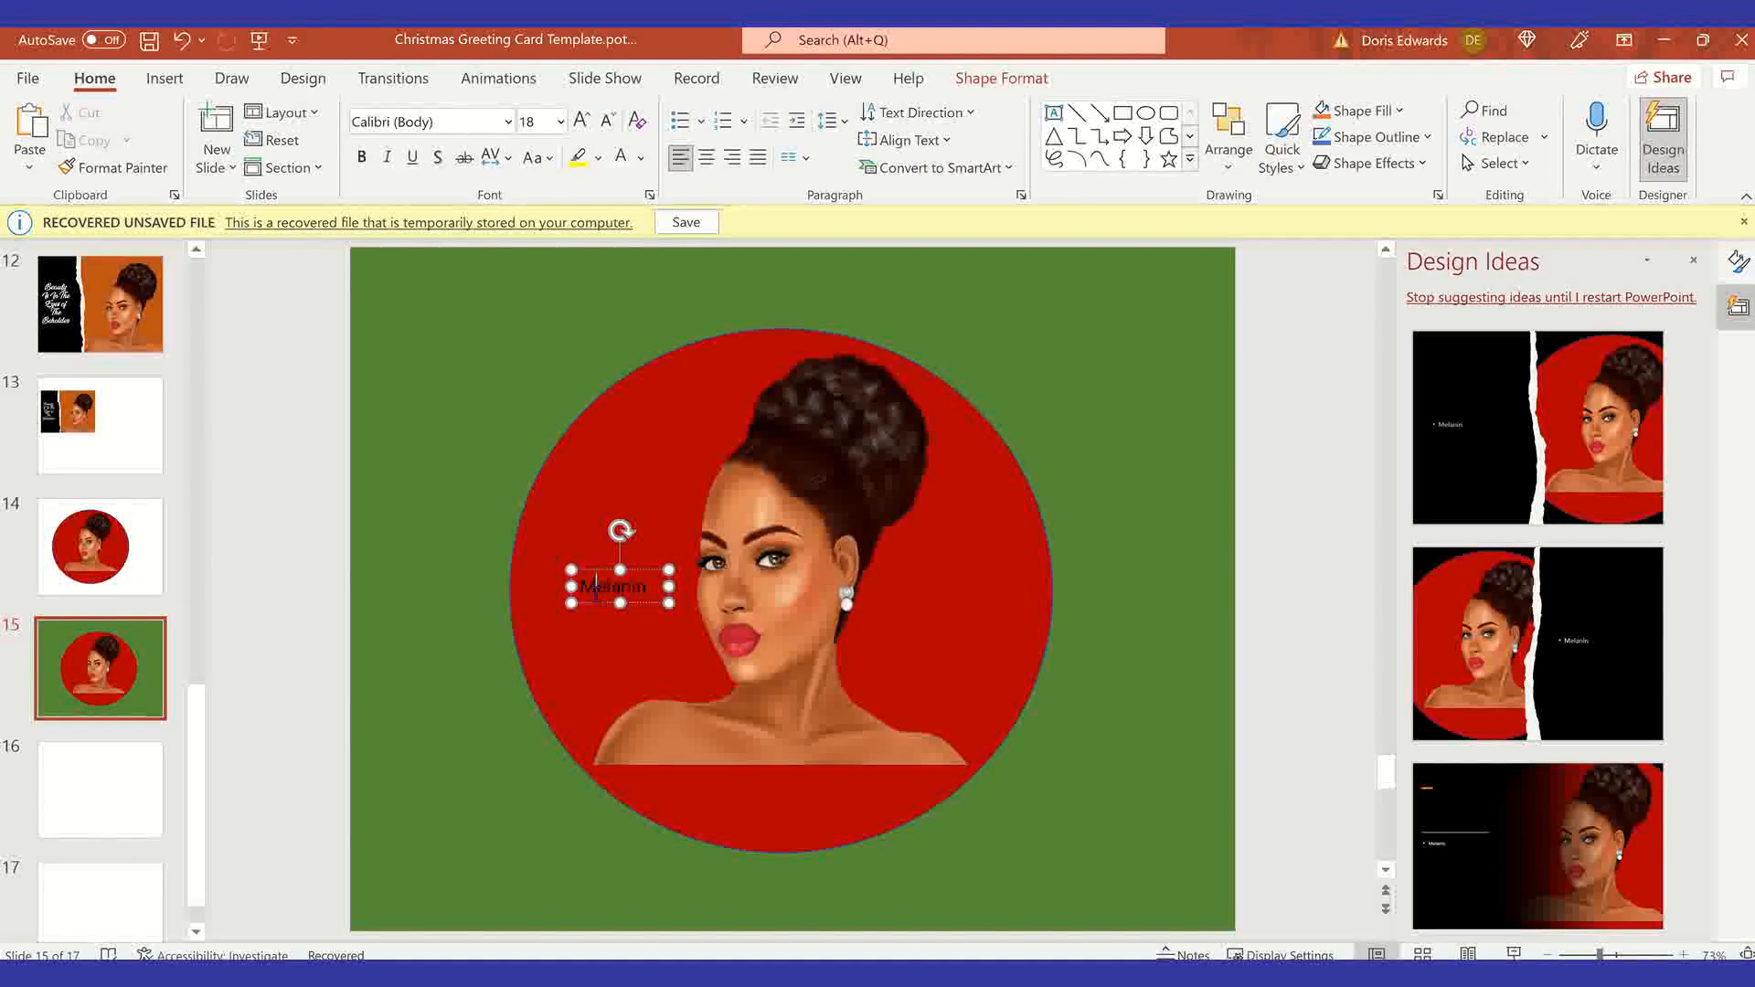
Step: Move the "Melanin" text box onto the green area beside the portrait's hair and enlarge its text to size 40 on one line
left_click_drag(595, 599, 1124, 361)
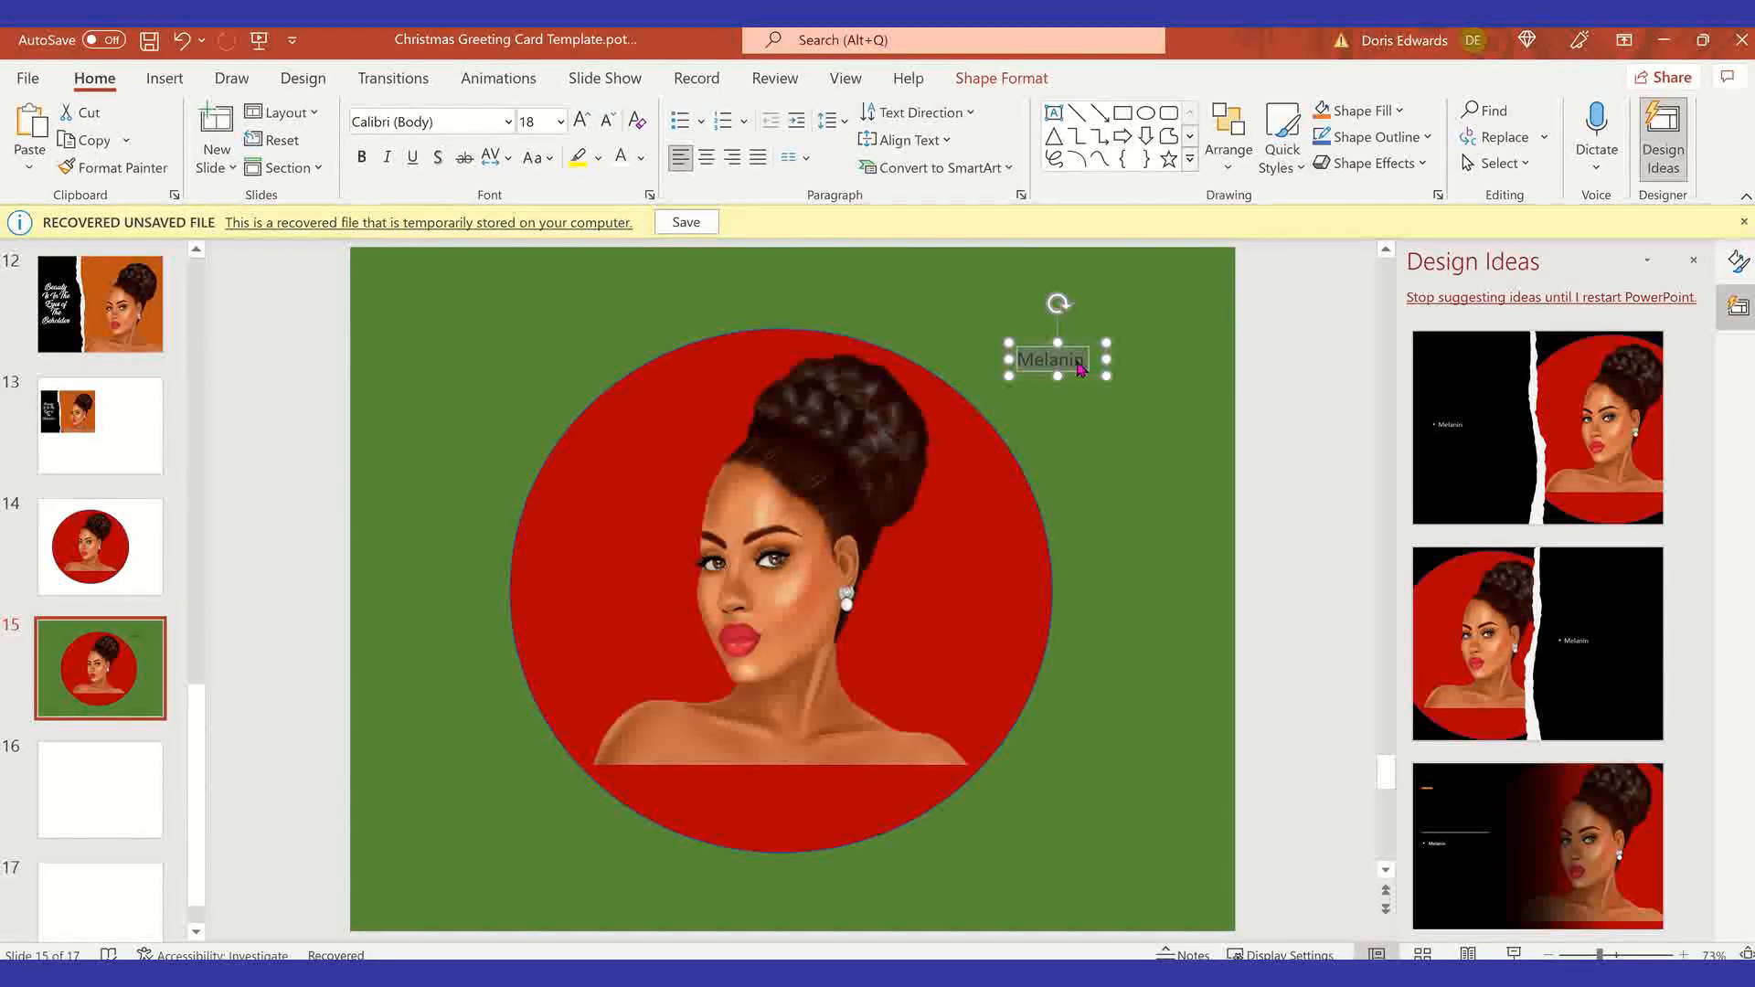
left_click(560, 122)
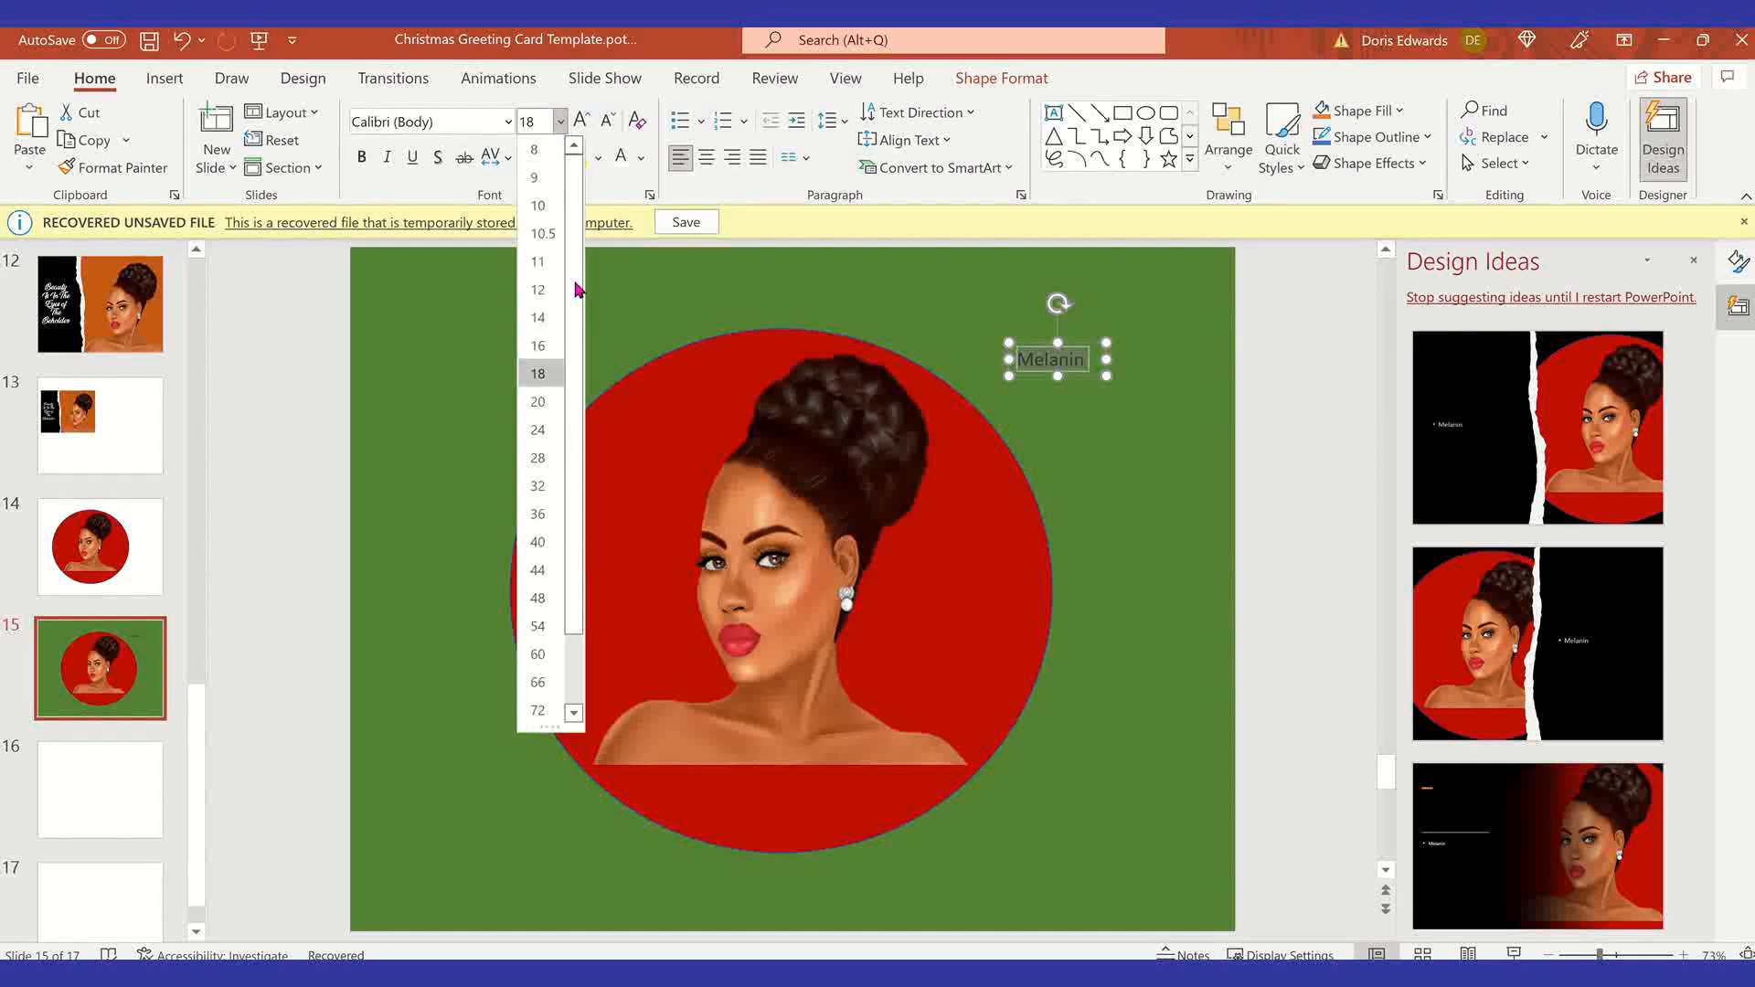
left_click(539, 544)
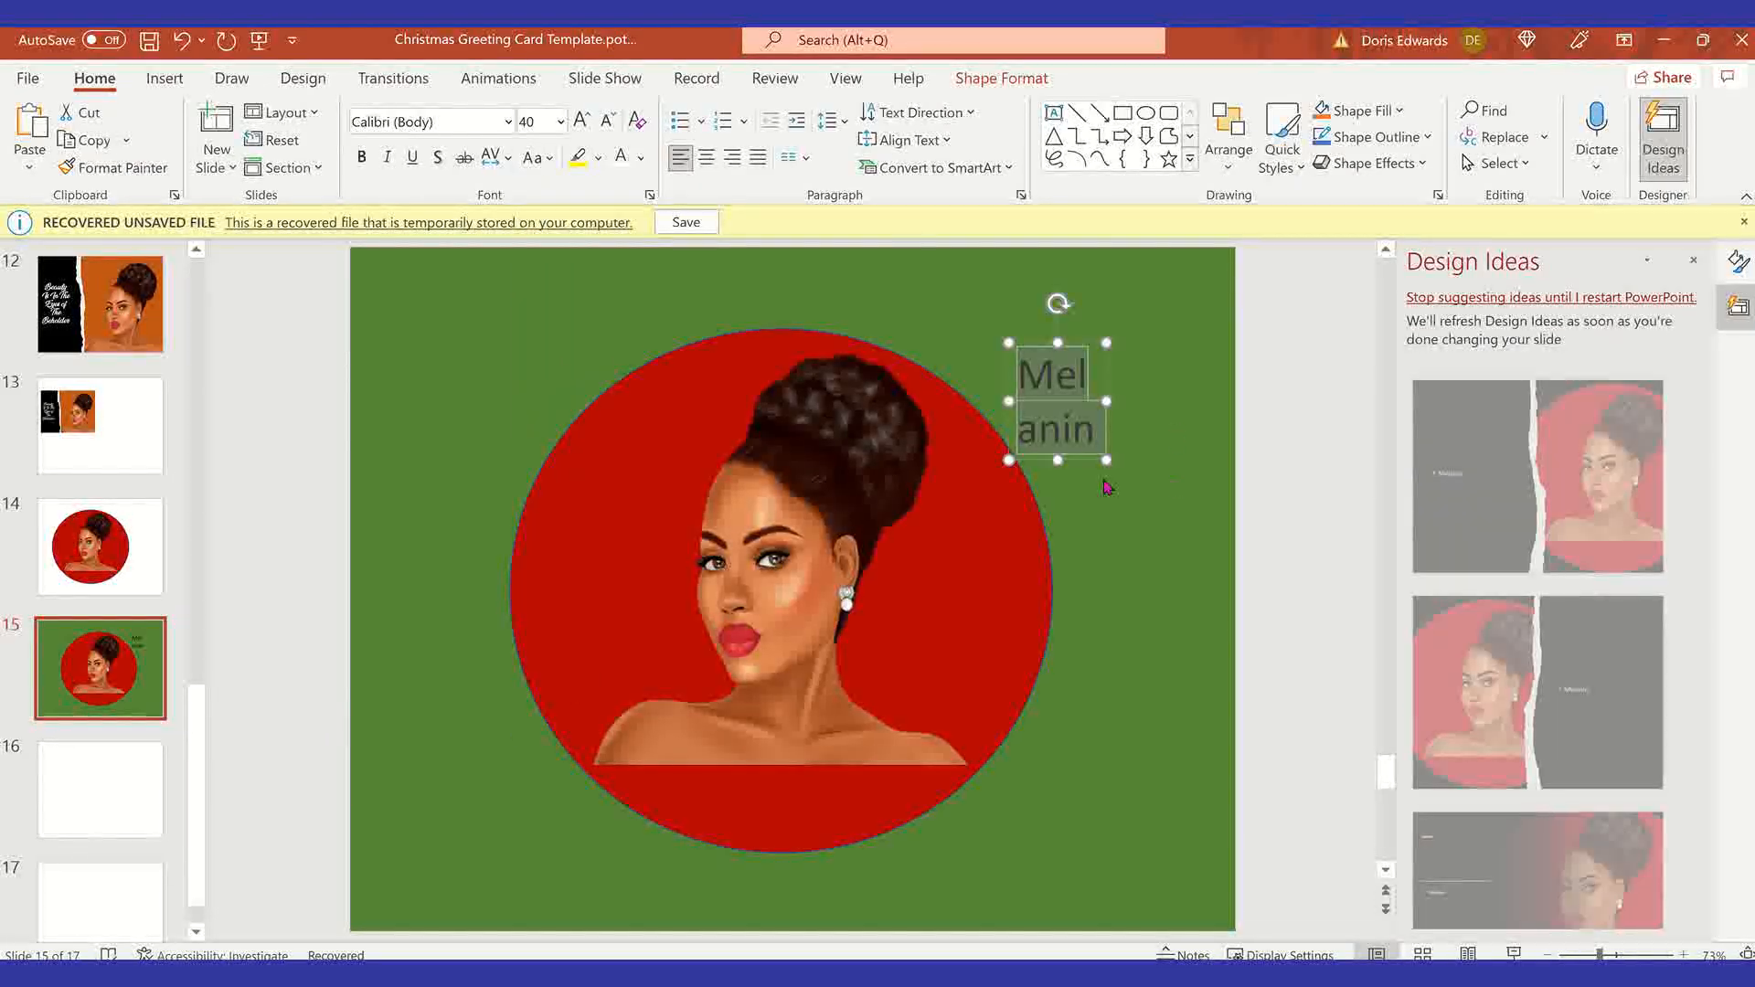
left_click_drag(1103, 464, 1241, 466)
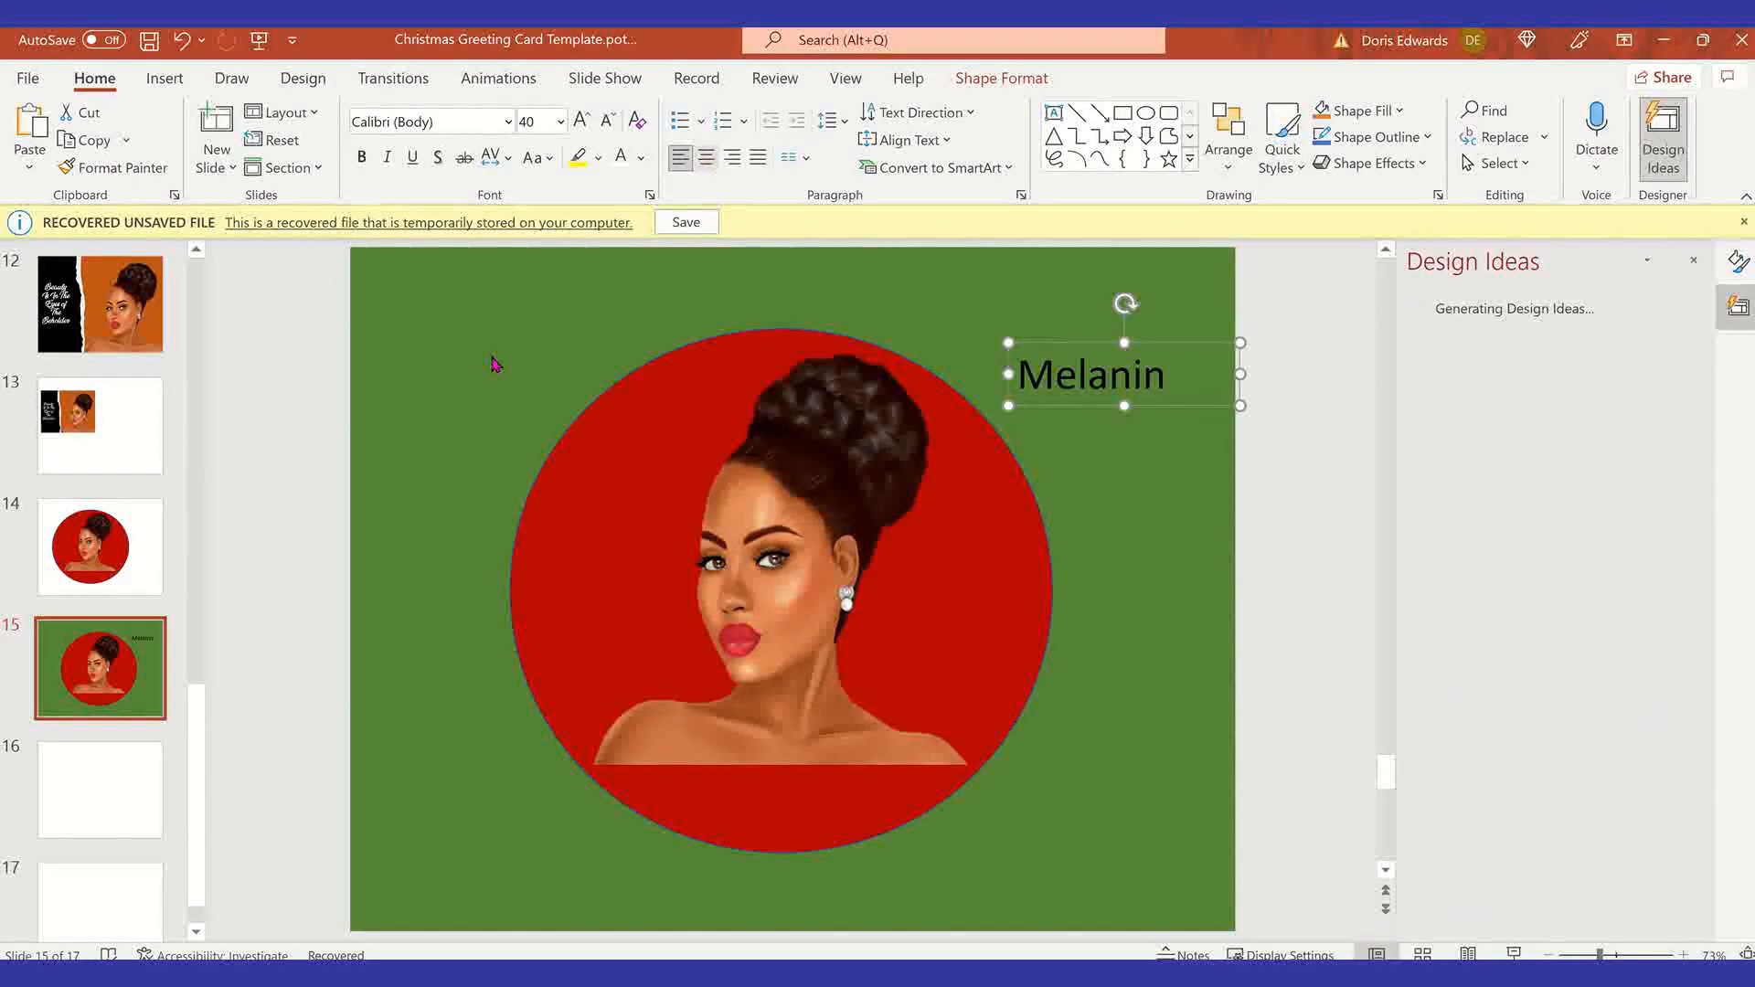
Step: Center the "Melanin" text in its box and set its font to Ananda Black
left_click(706, 157)
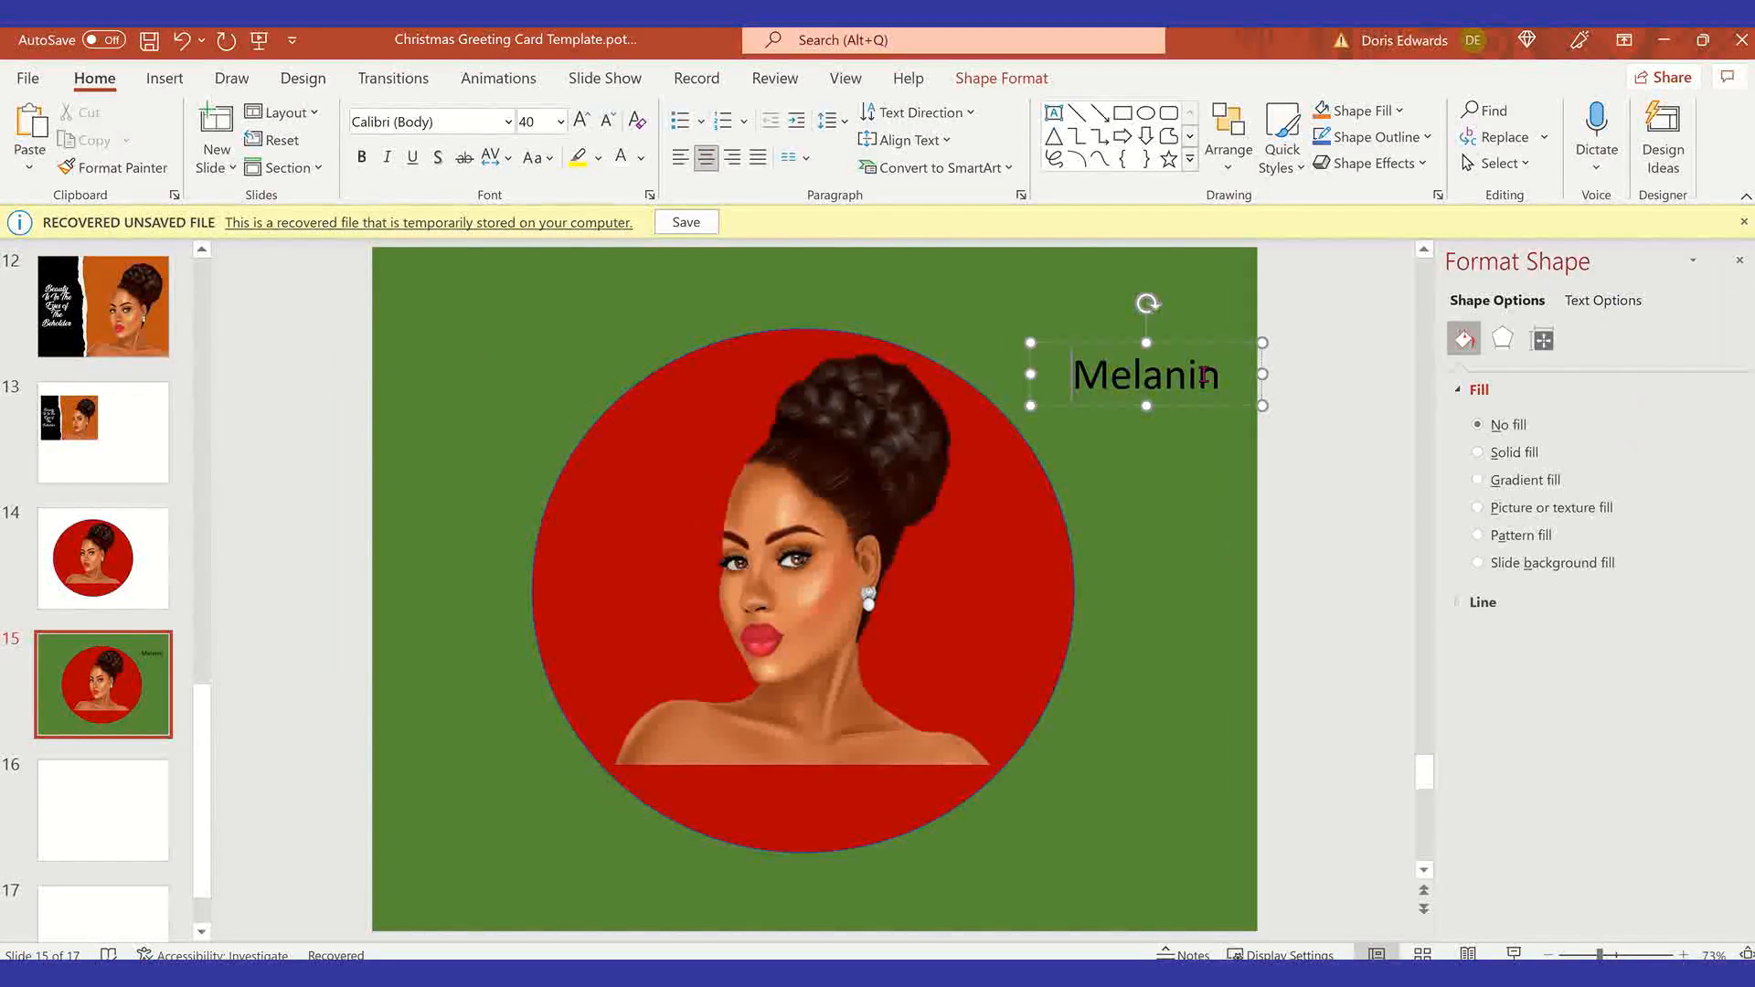
key("ctrl+a")
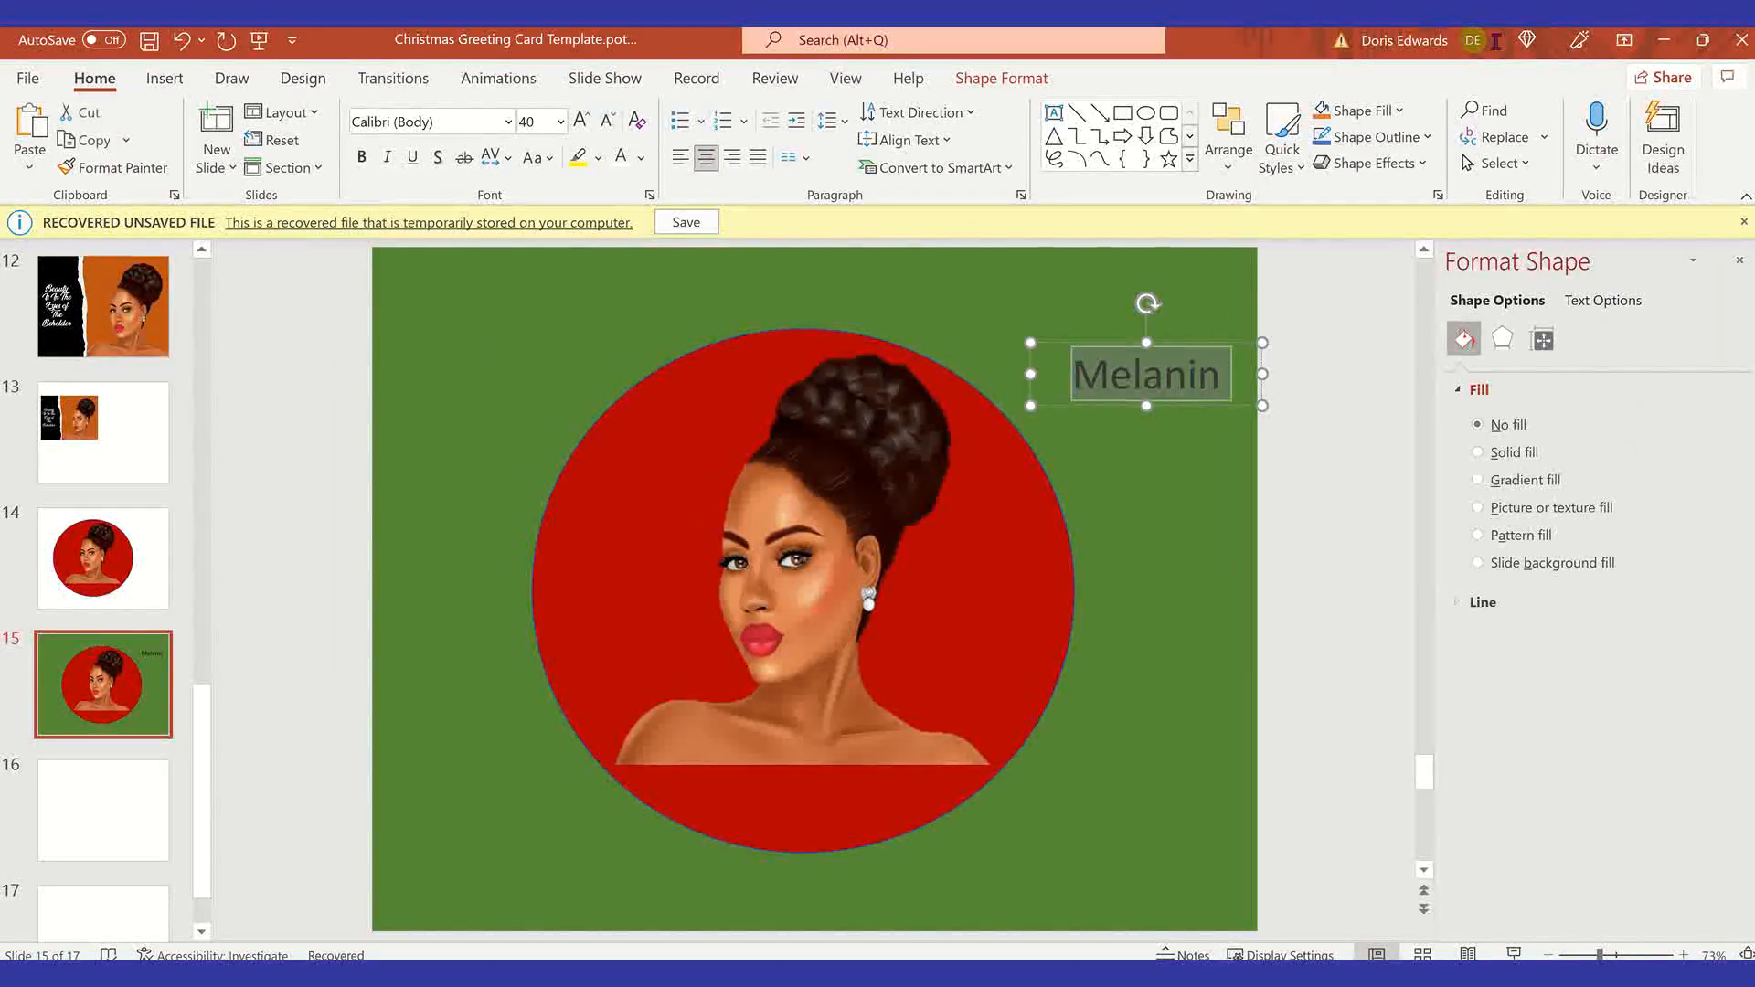
left_click(508, 122)
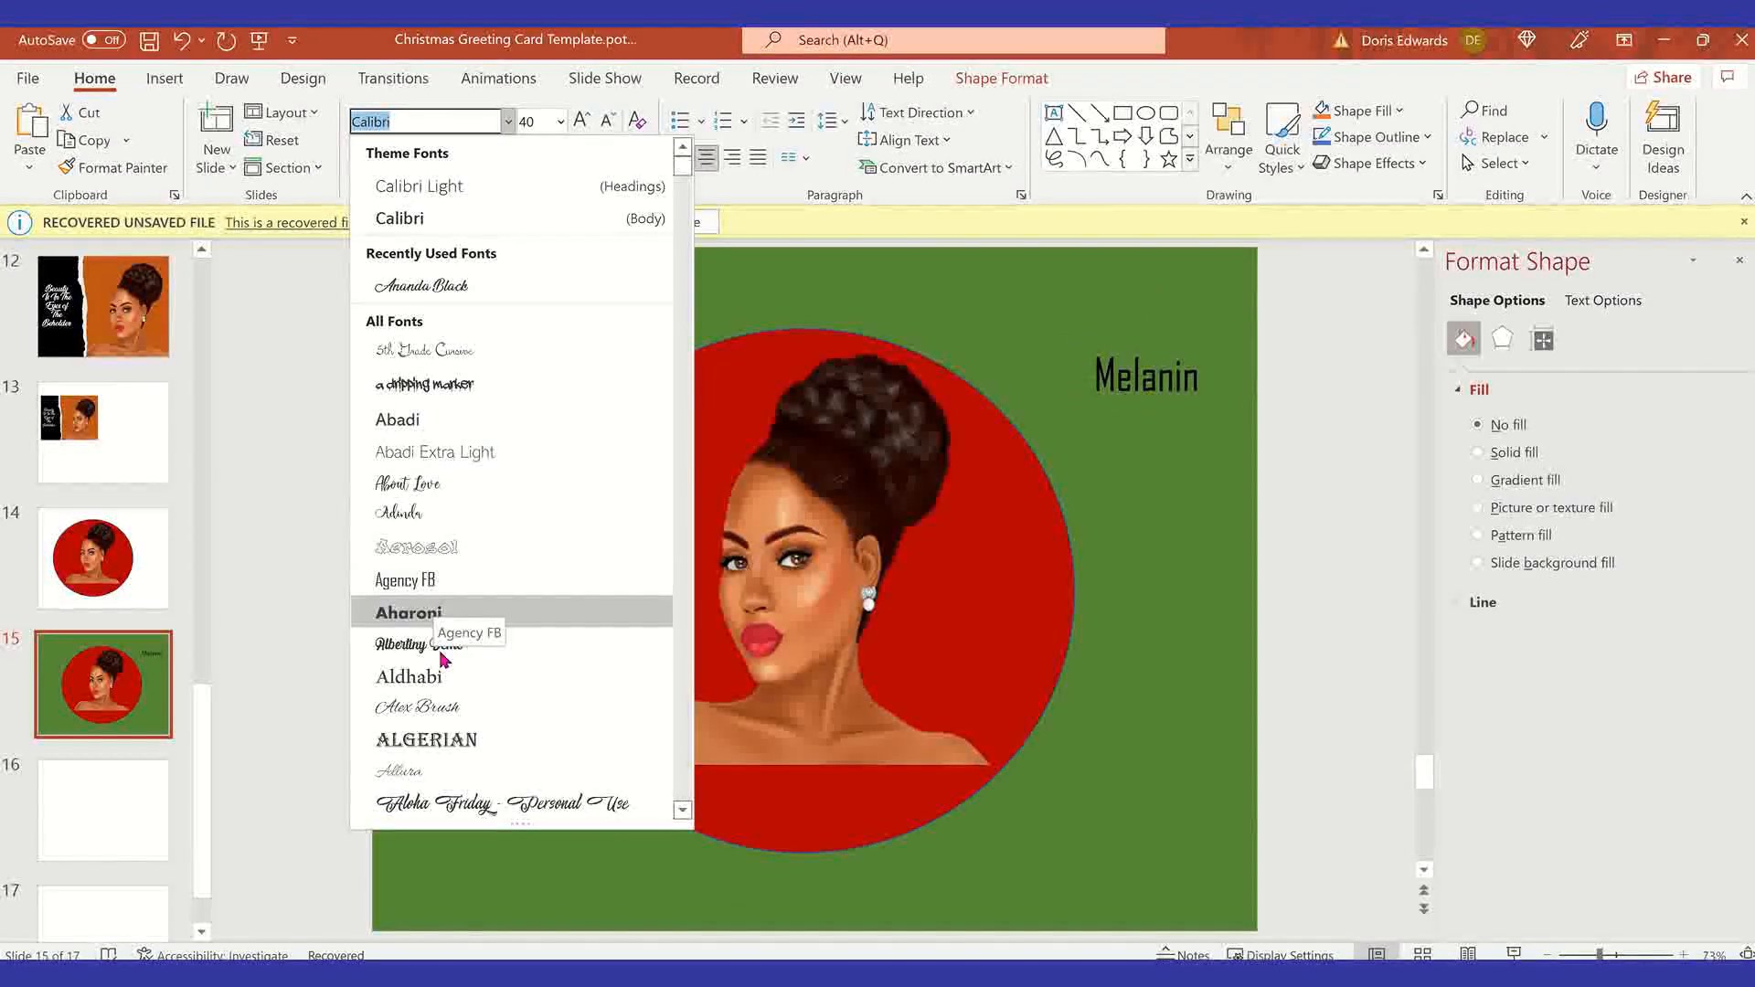
scroll(446, 718, "down", 5)
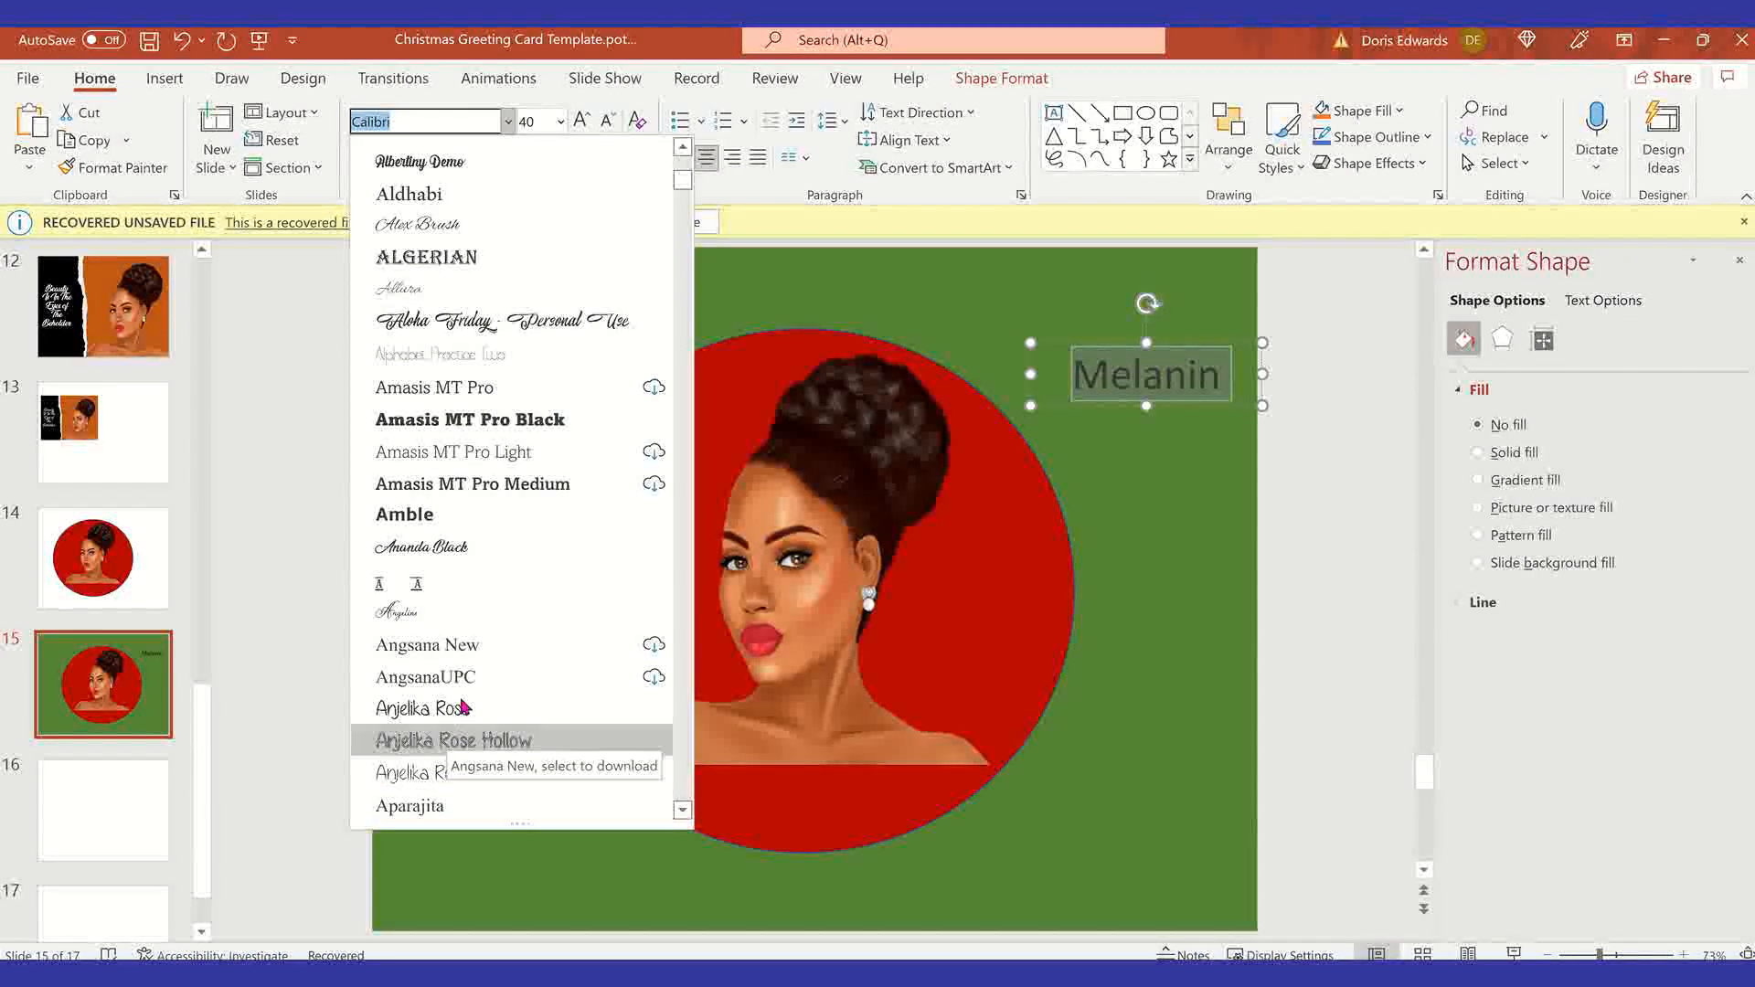
left_click(484, 547)
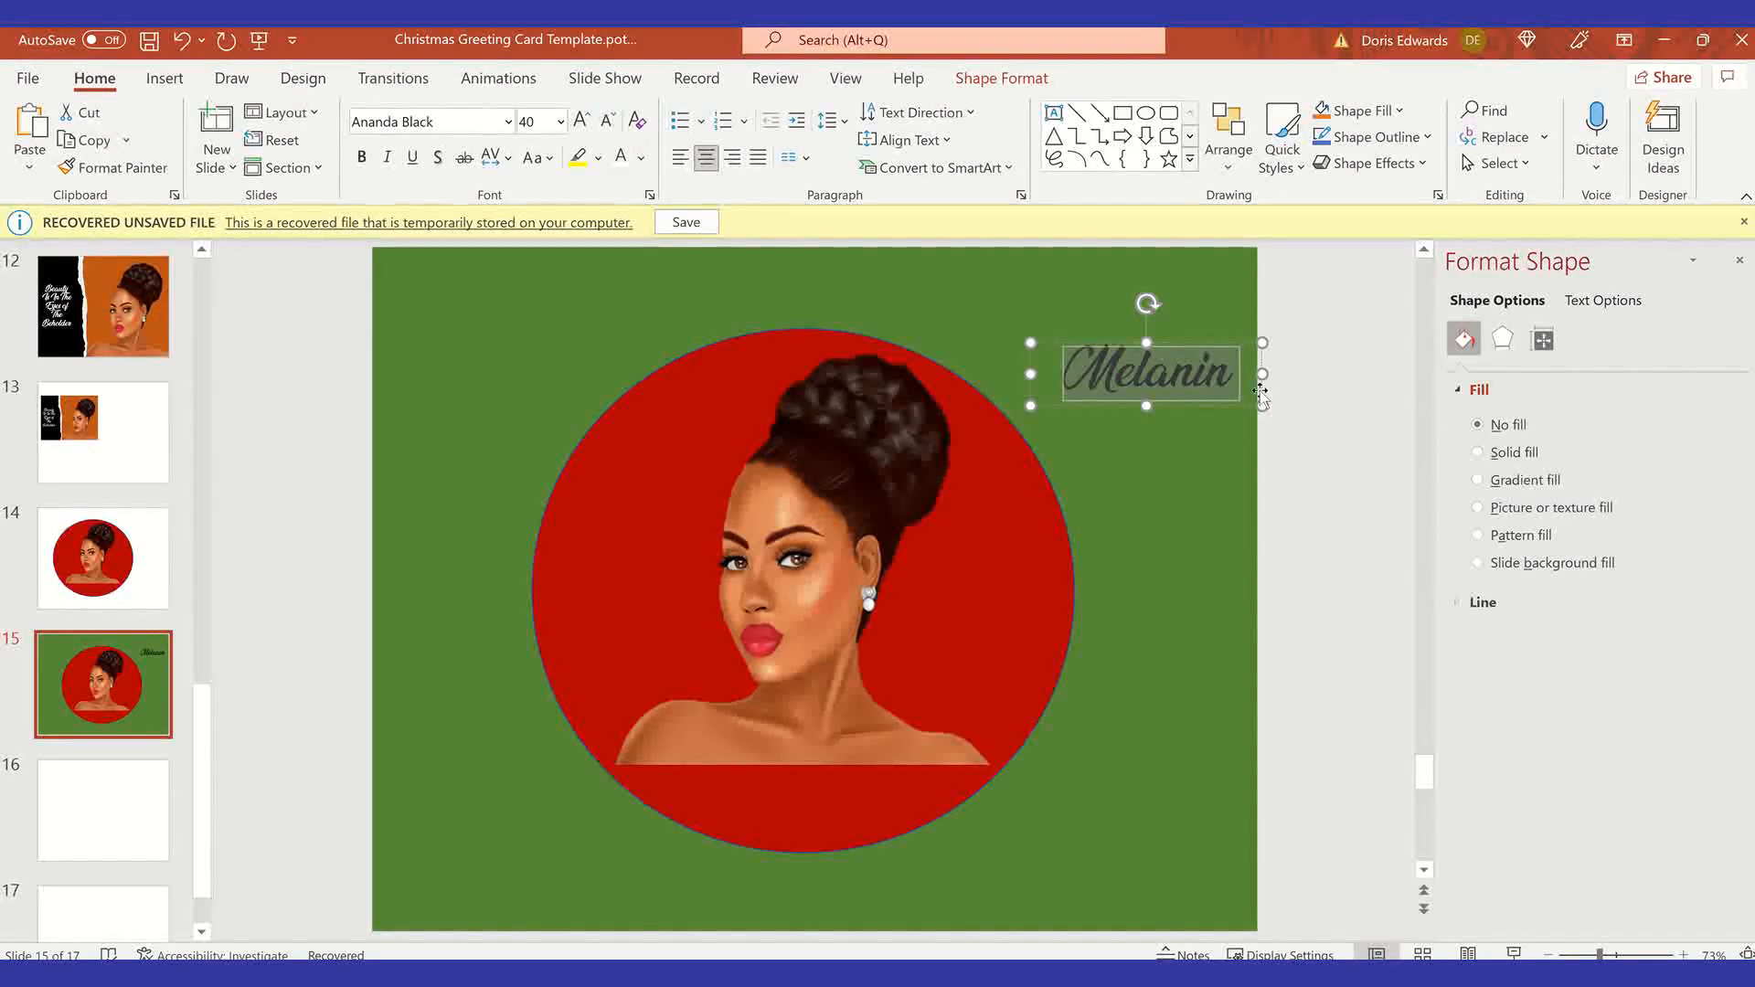
Step: Move the "Melanin" text box back onto the red circle, beside the portrait's lips and above the shoulder
left_click(1190, 421)
left_click(1207, 387)
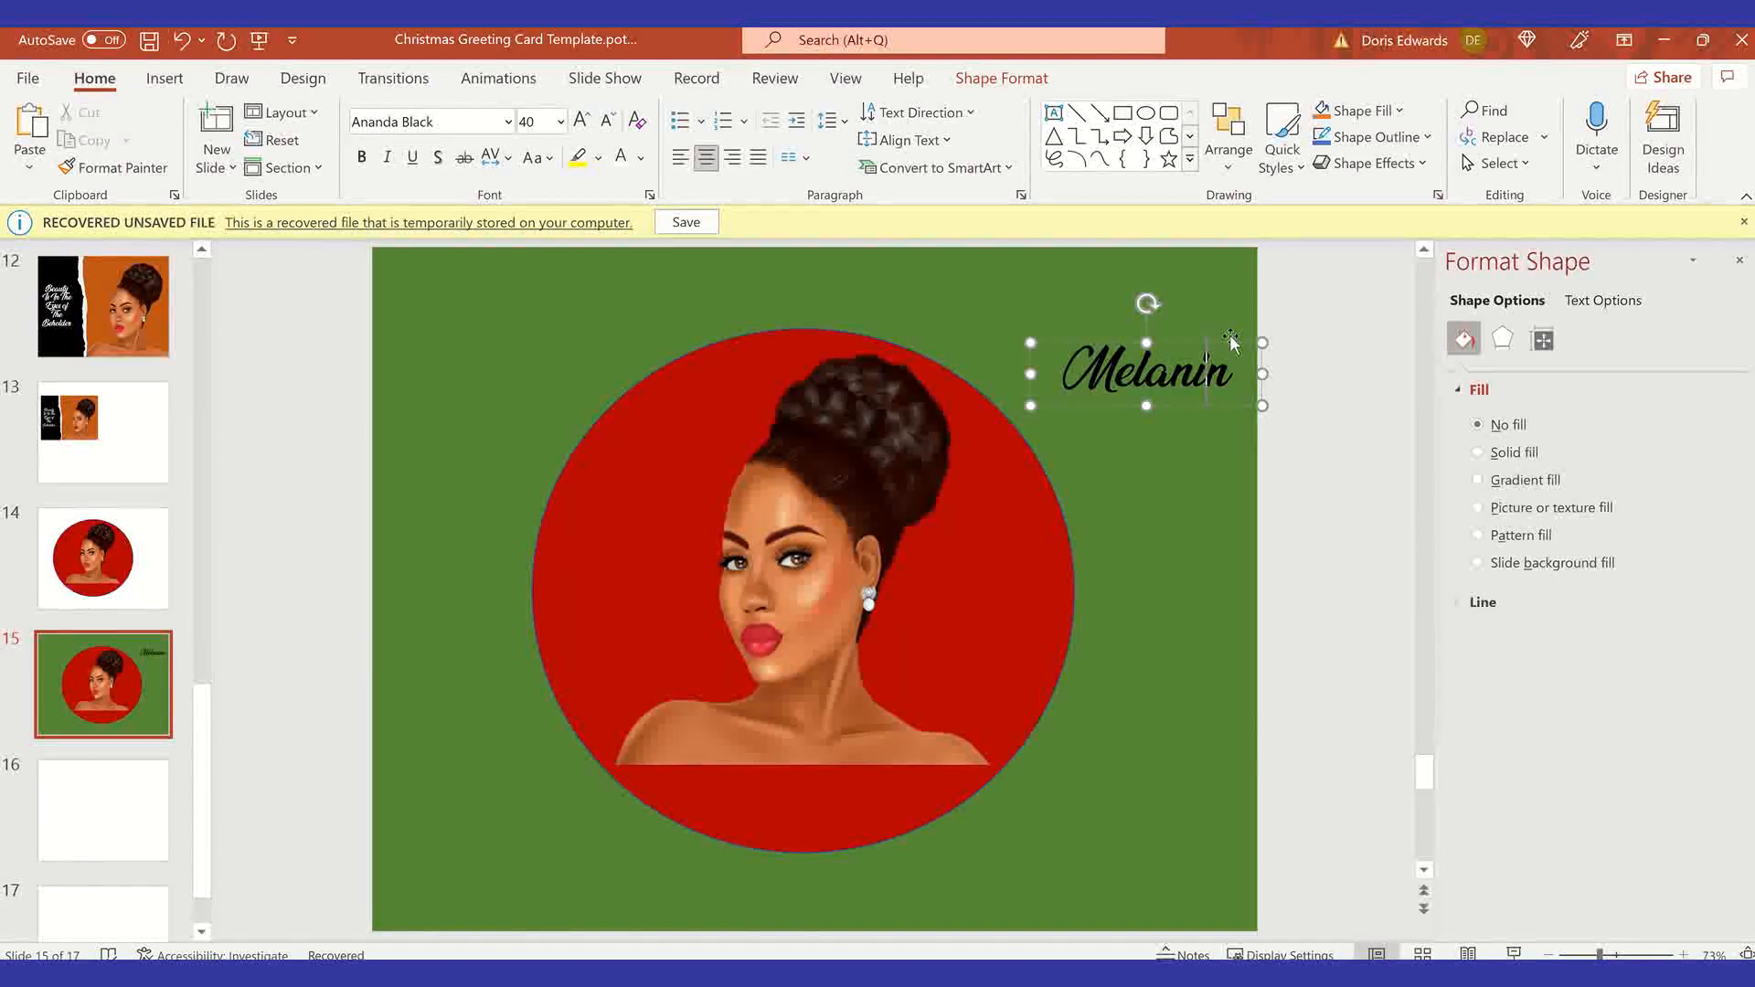
left_click_drag(1190, 367, 724, 624)
left_click(1211, 442)
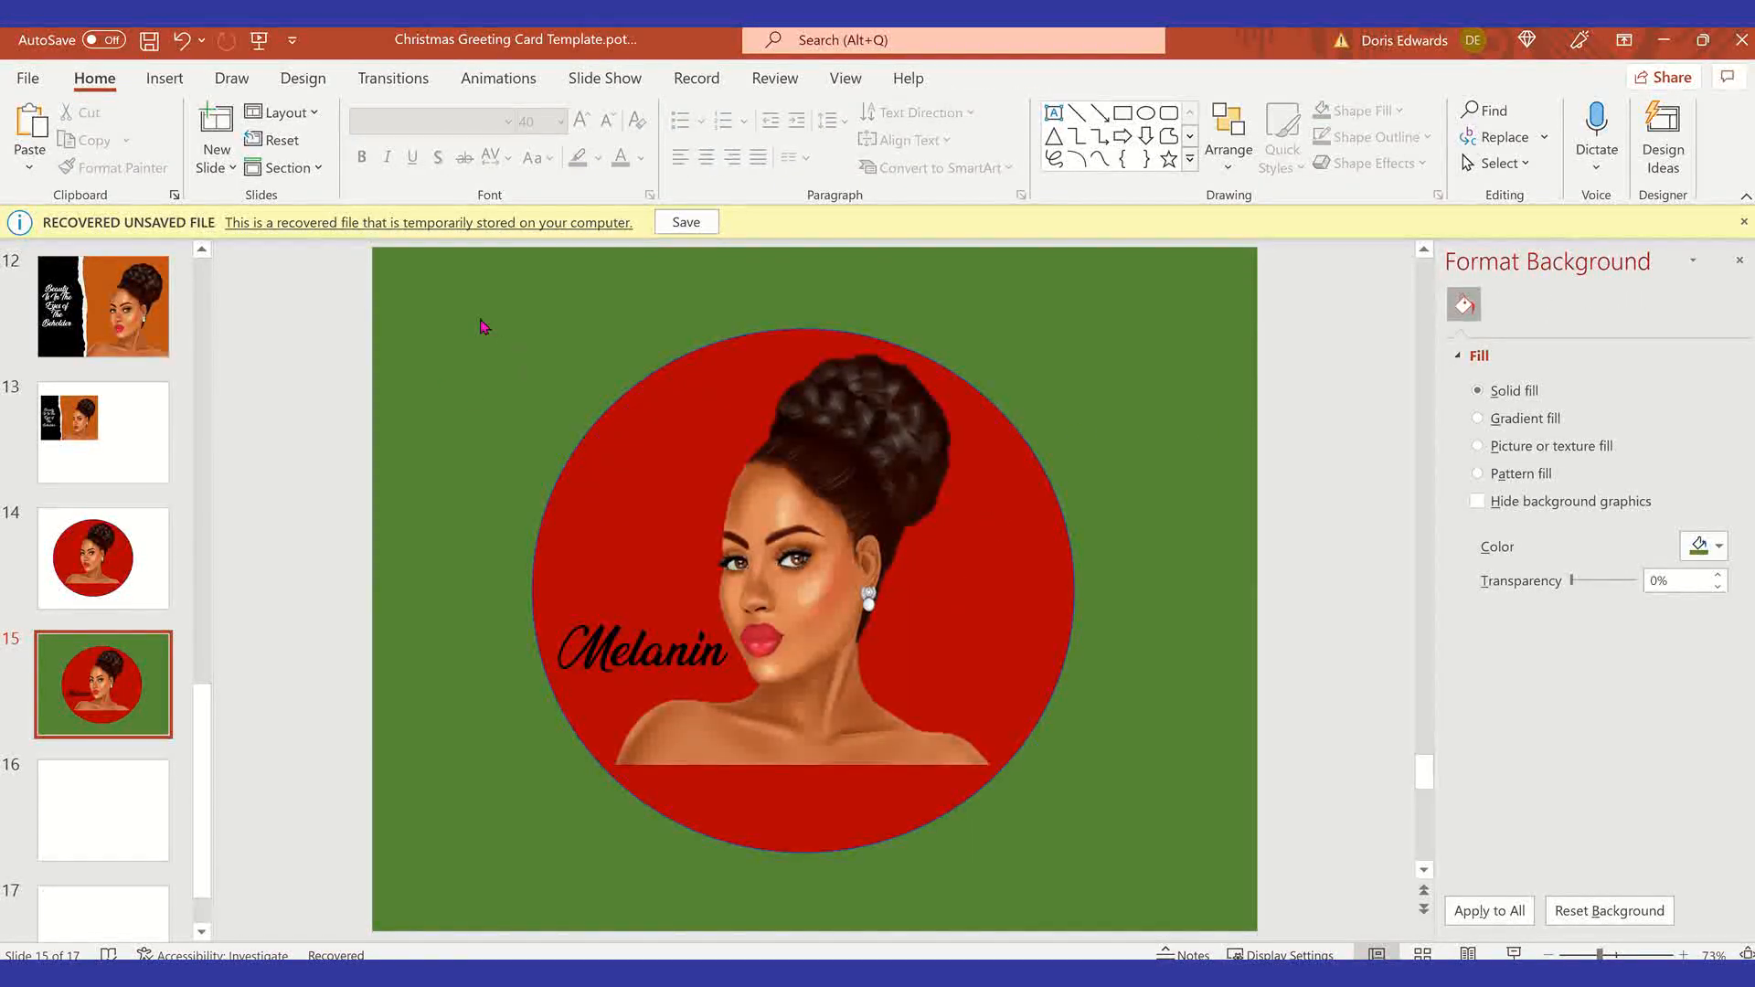
Step: Select the circle picture together with the "Melanin" text box and group them
left_click_drag(458, 302, 1127, 886)
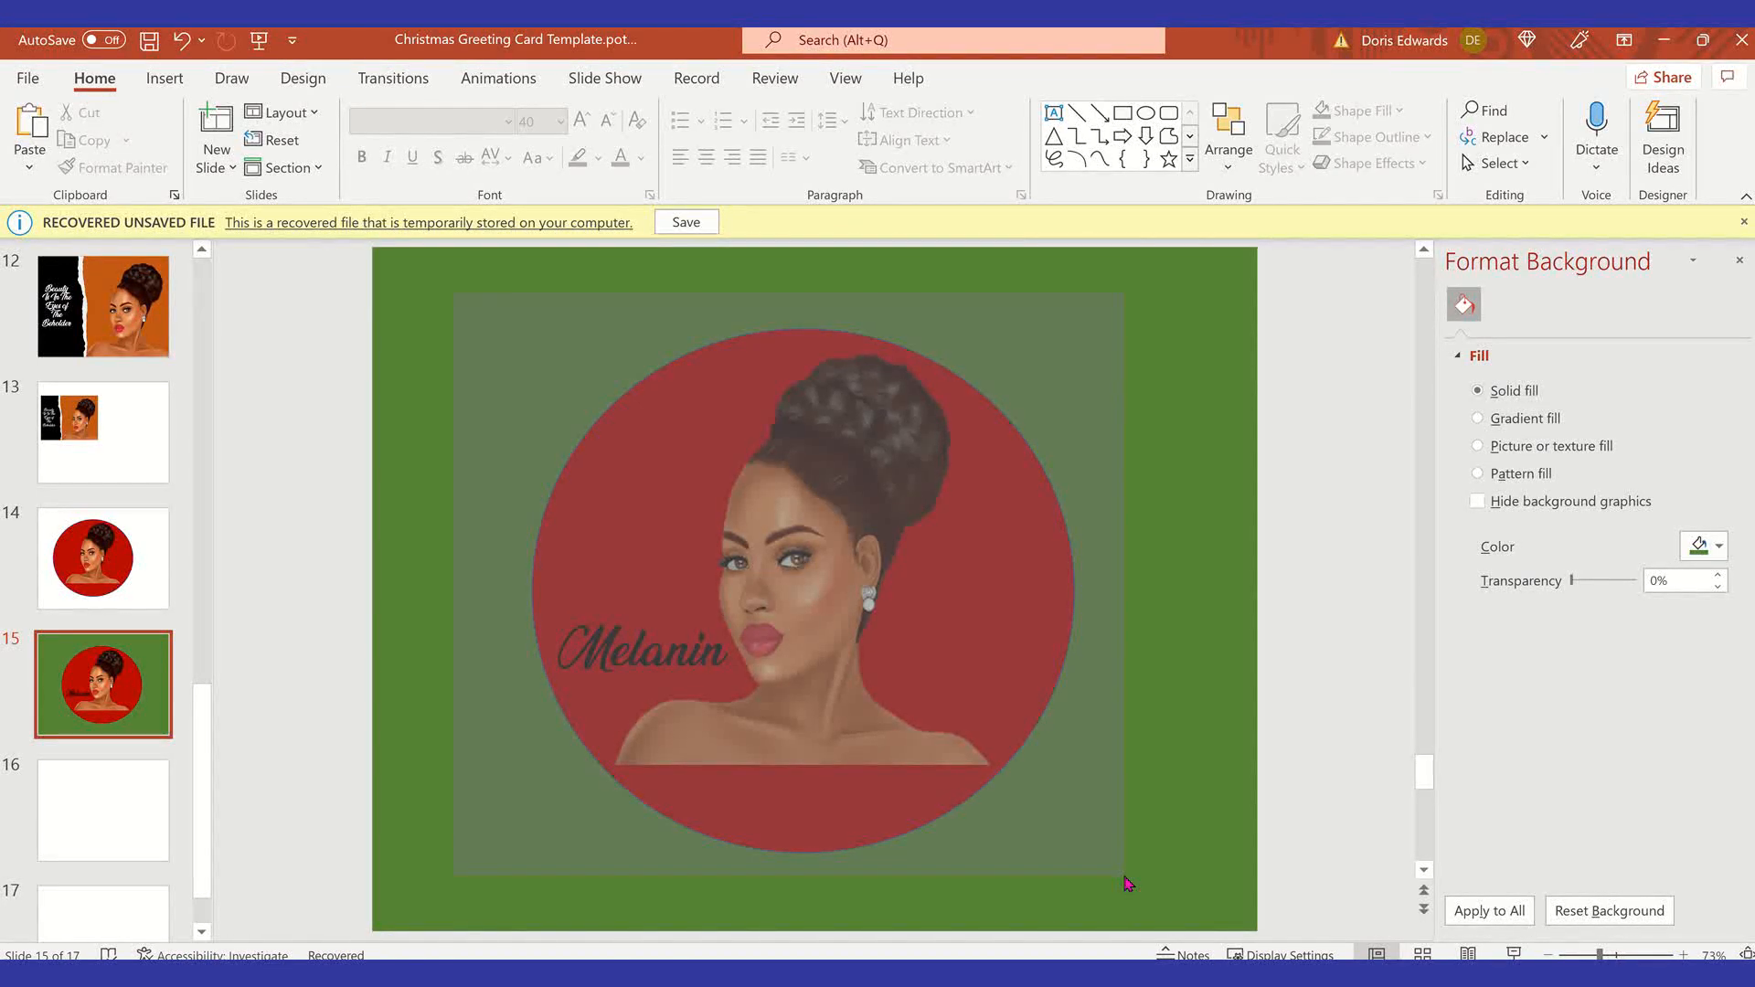
left_click_drag(1127, 883, 1130, 880)
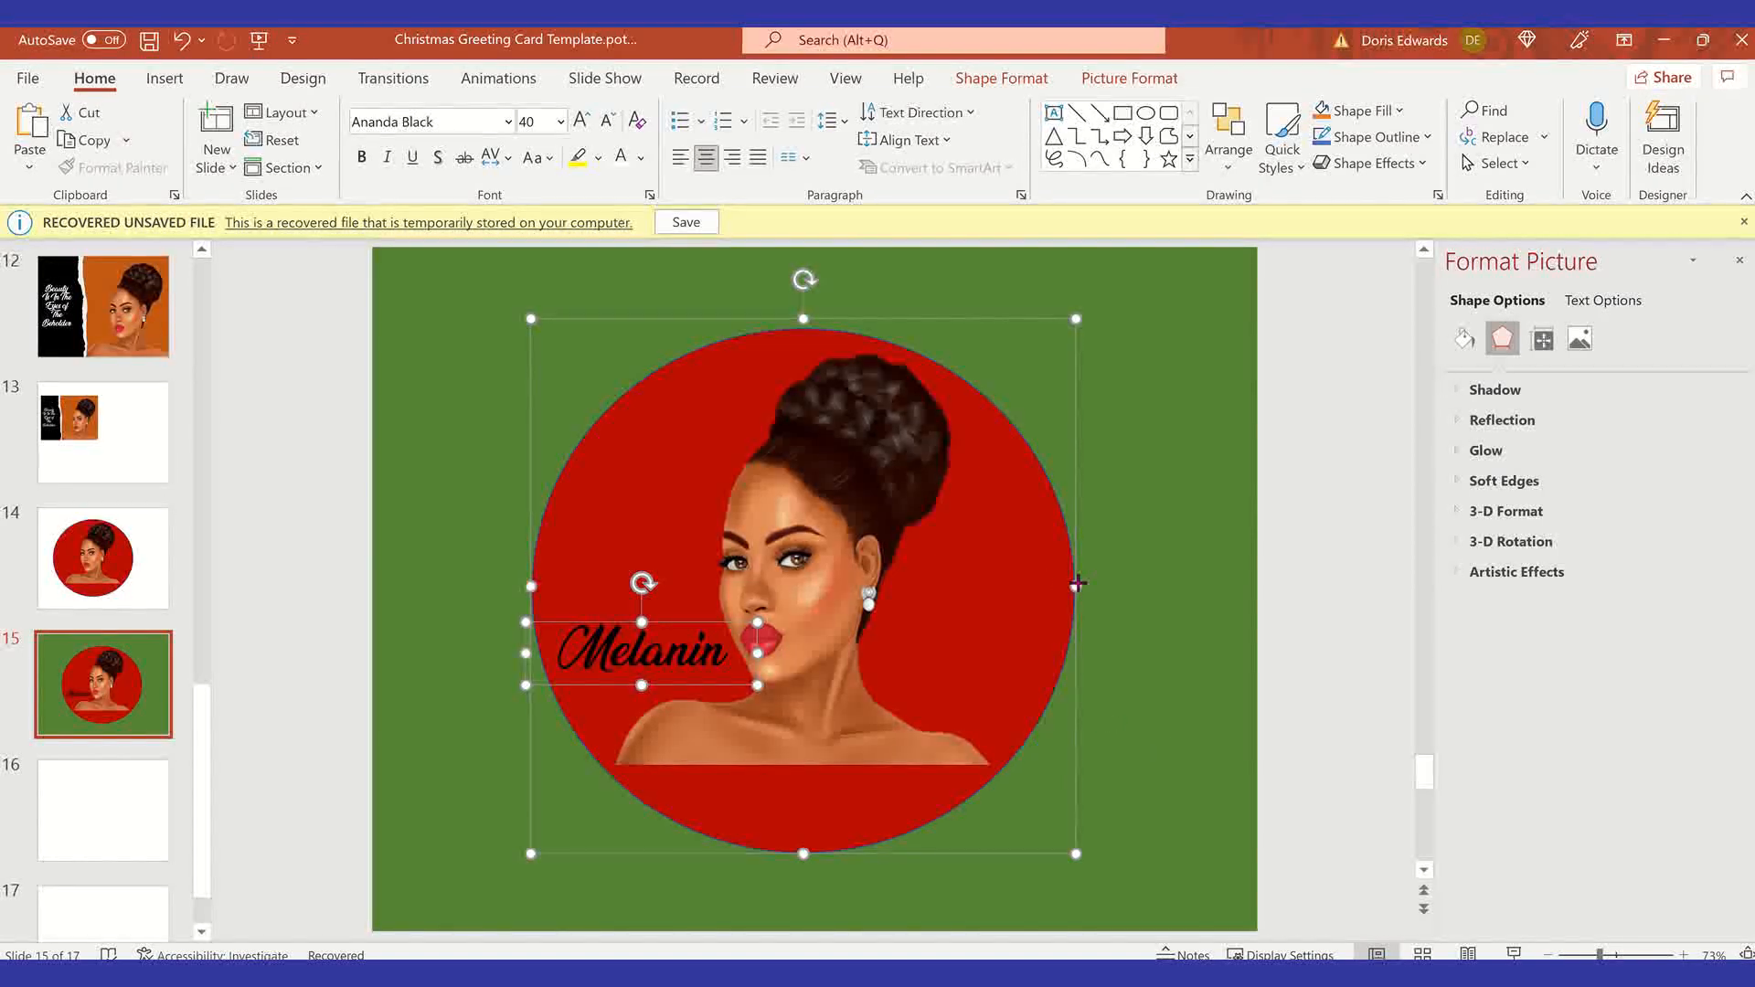
right_click(1079, 583)
mouse_move(1178, 306)
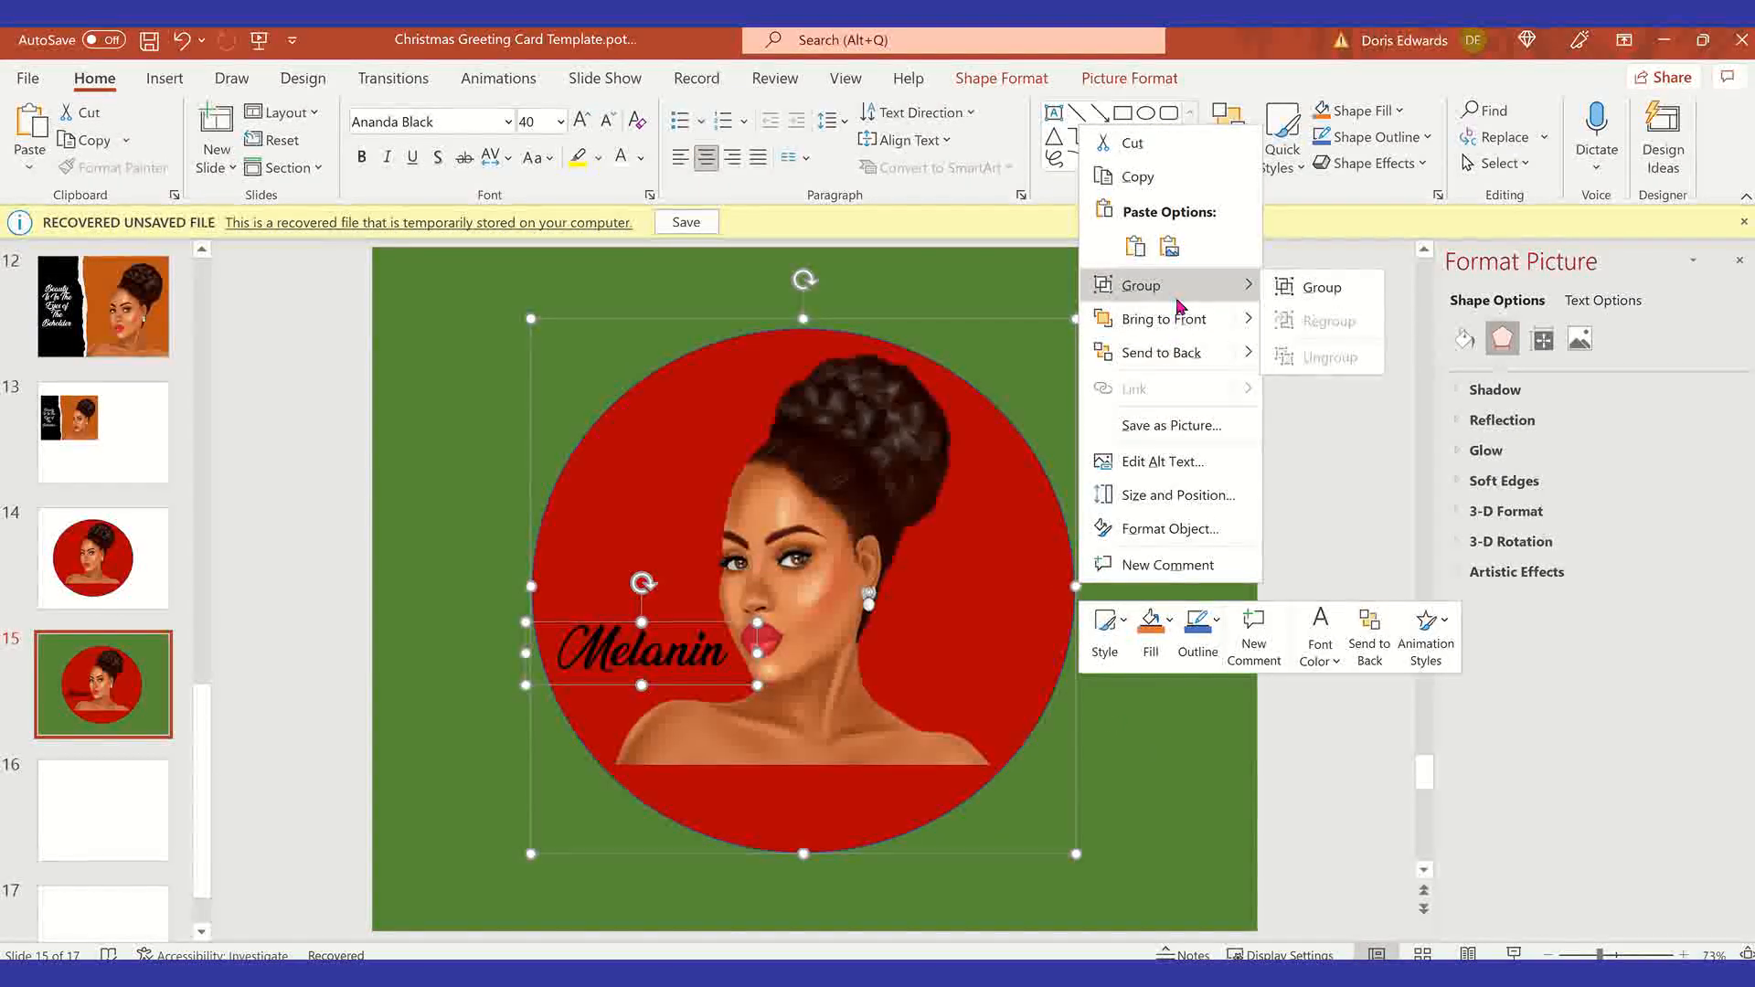
left_click(1353, 287)
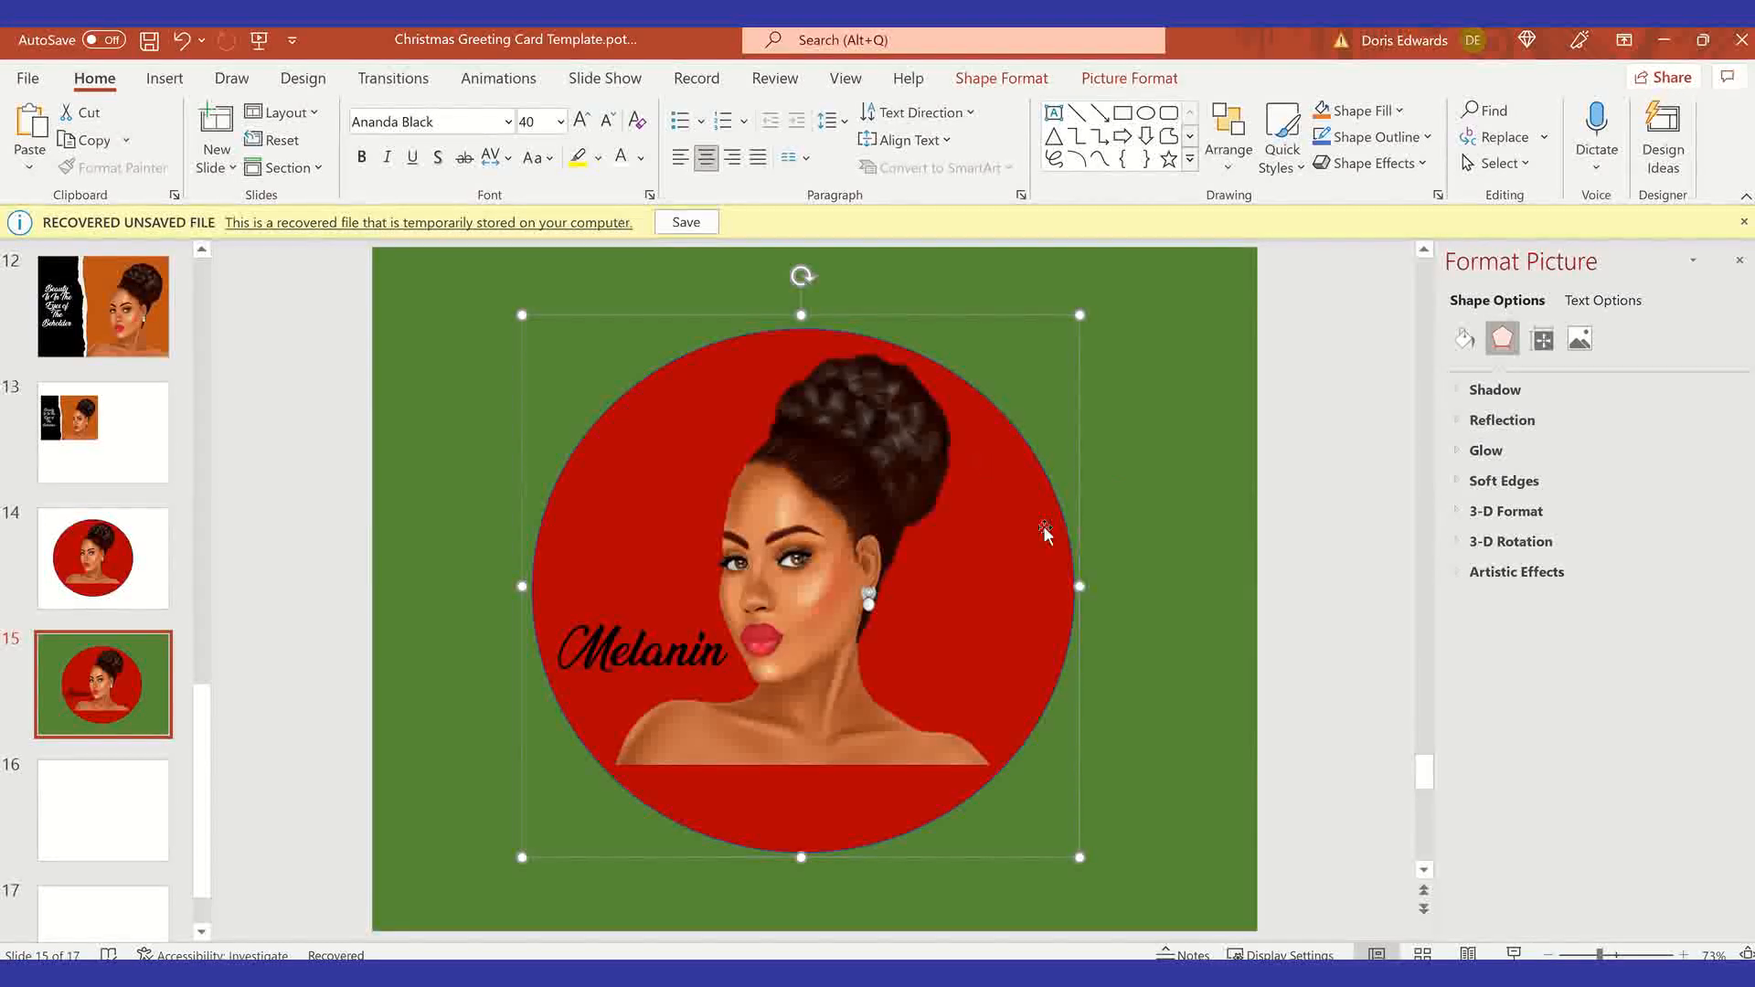
Step: Shift the group toward the slide's left edge and move "Melanin" within it to the bottom of the red circle, below the shoulders
left_click_drag(1083, 465, 1023, 433)
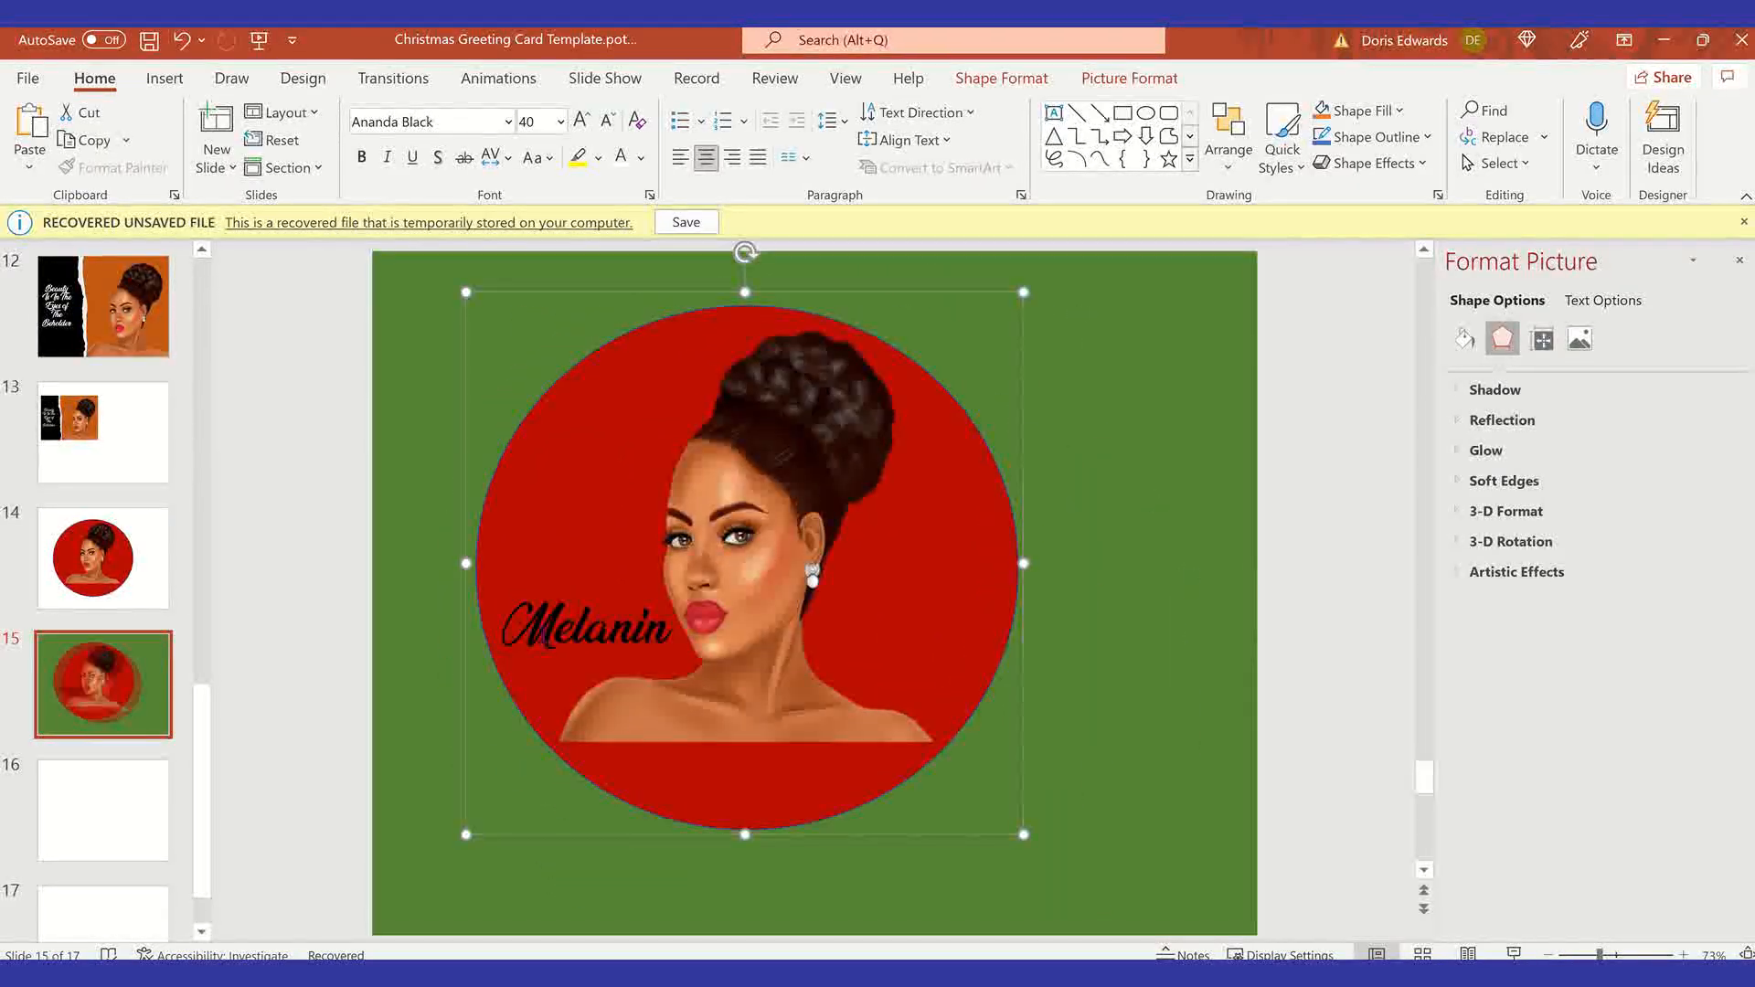
left_click(628, 596)
mouse_move(625, 606)
left_mouse_down()
mouse_move(627, 644)
mouse_move(621, 604)
mouse_move(640, 604)
left_mouse_up()
left_click(549, 657)
left_click_drag(551, 660, 694, 827)
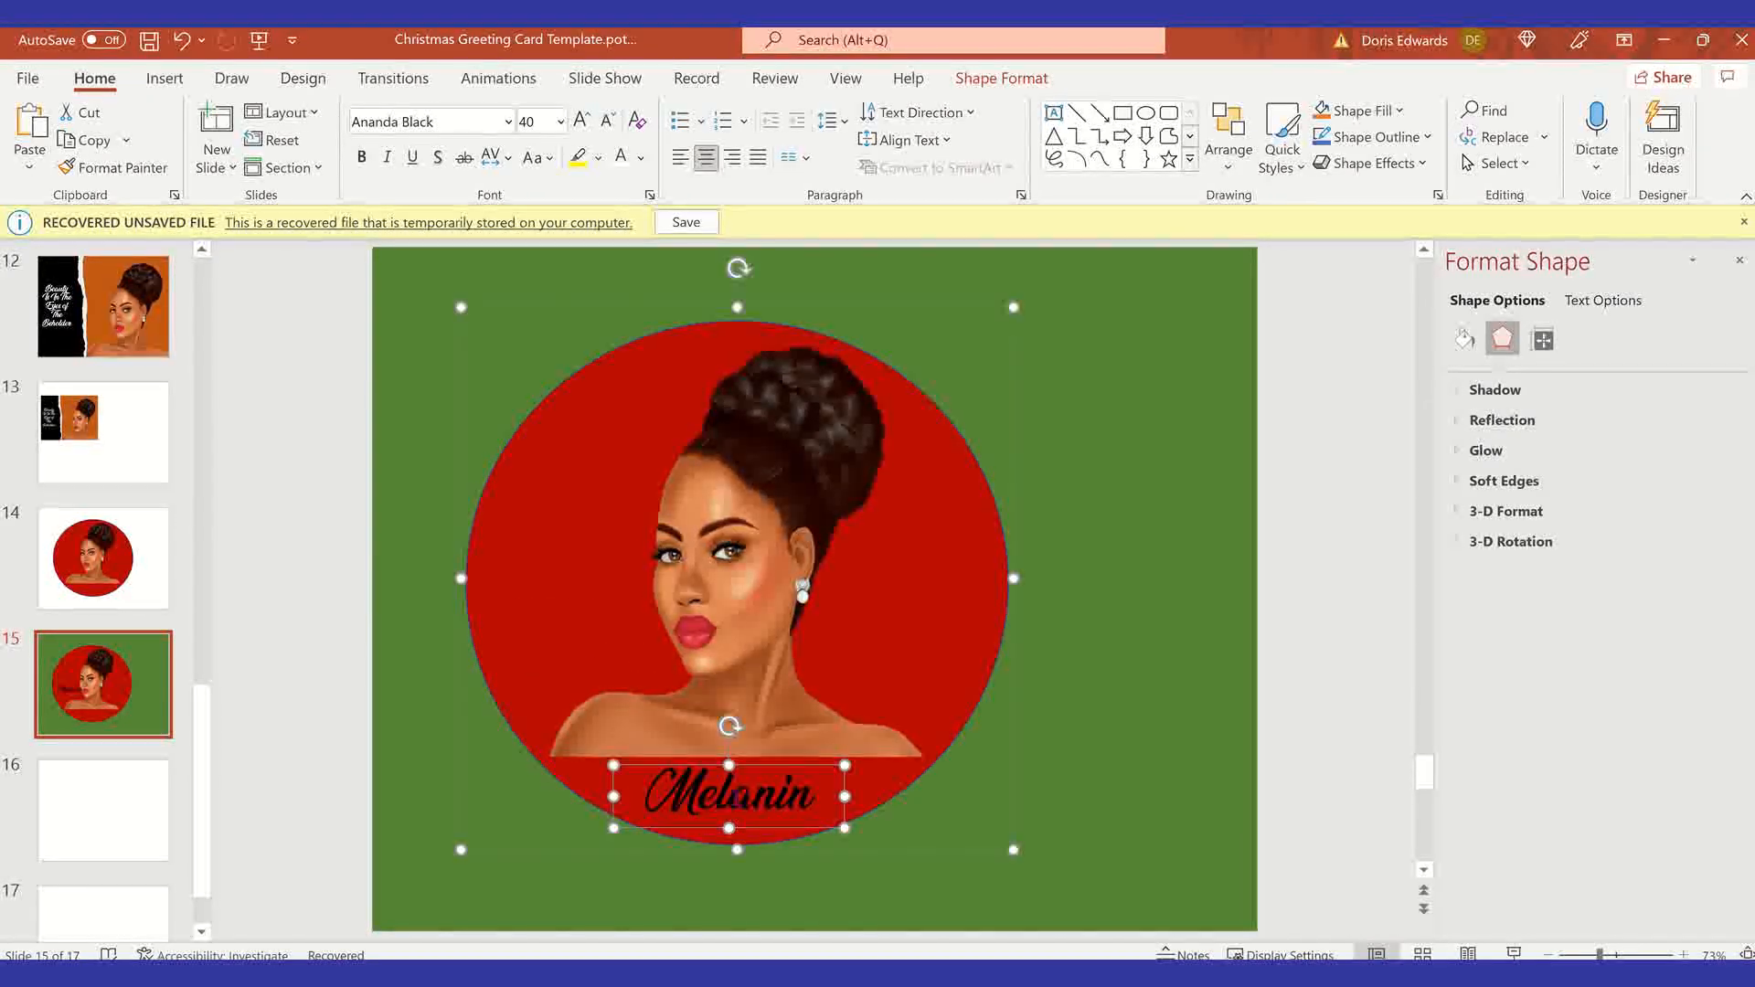
left_click_drag(792, 600, 787, 594)
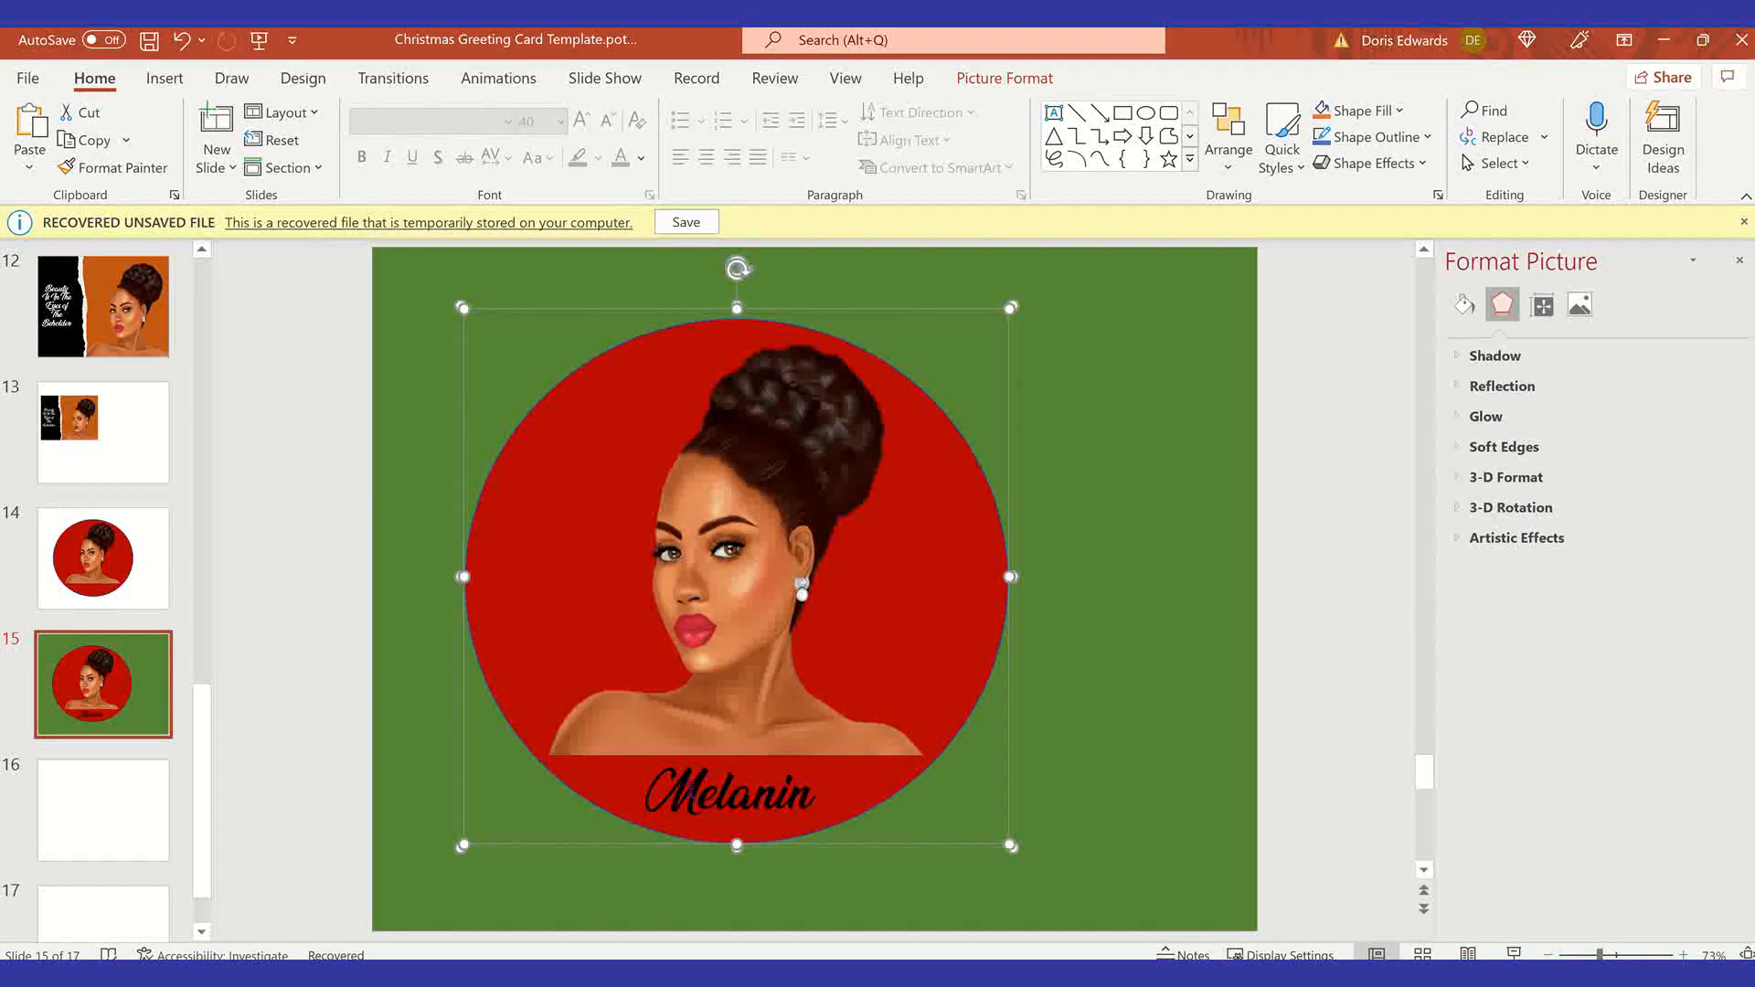
left_click(1065, 674)
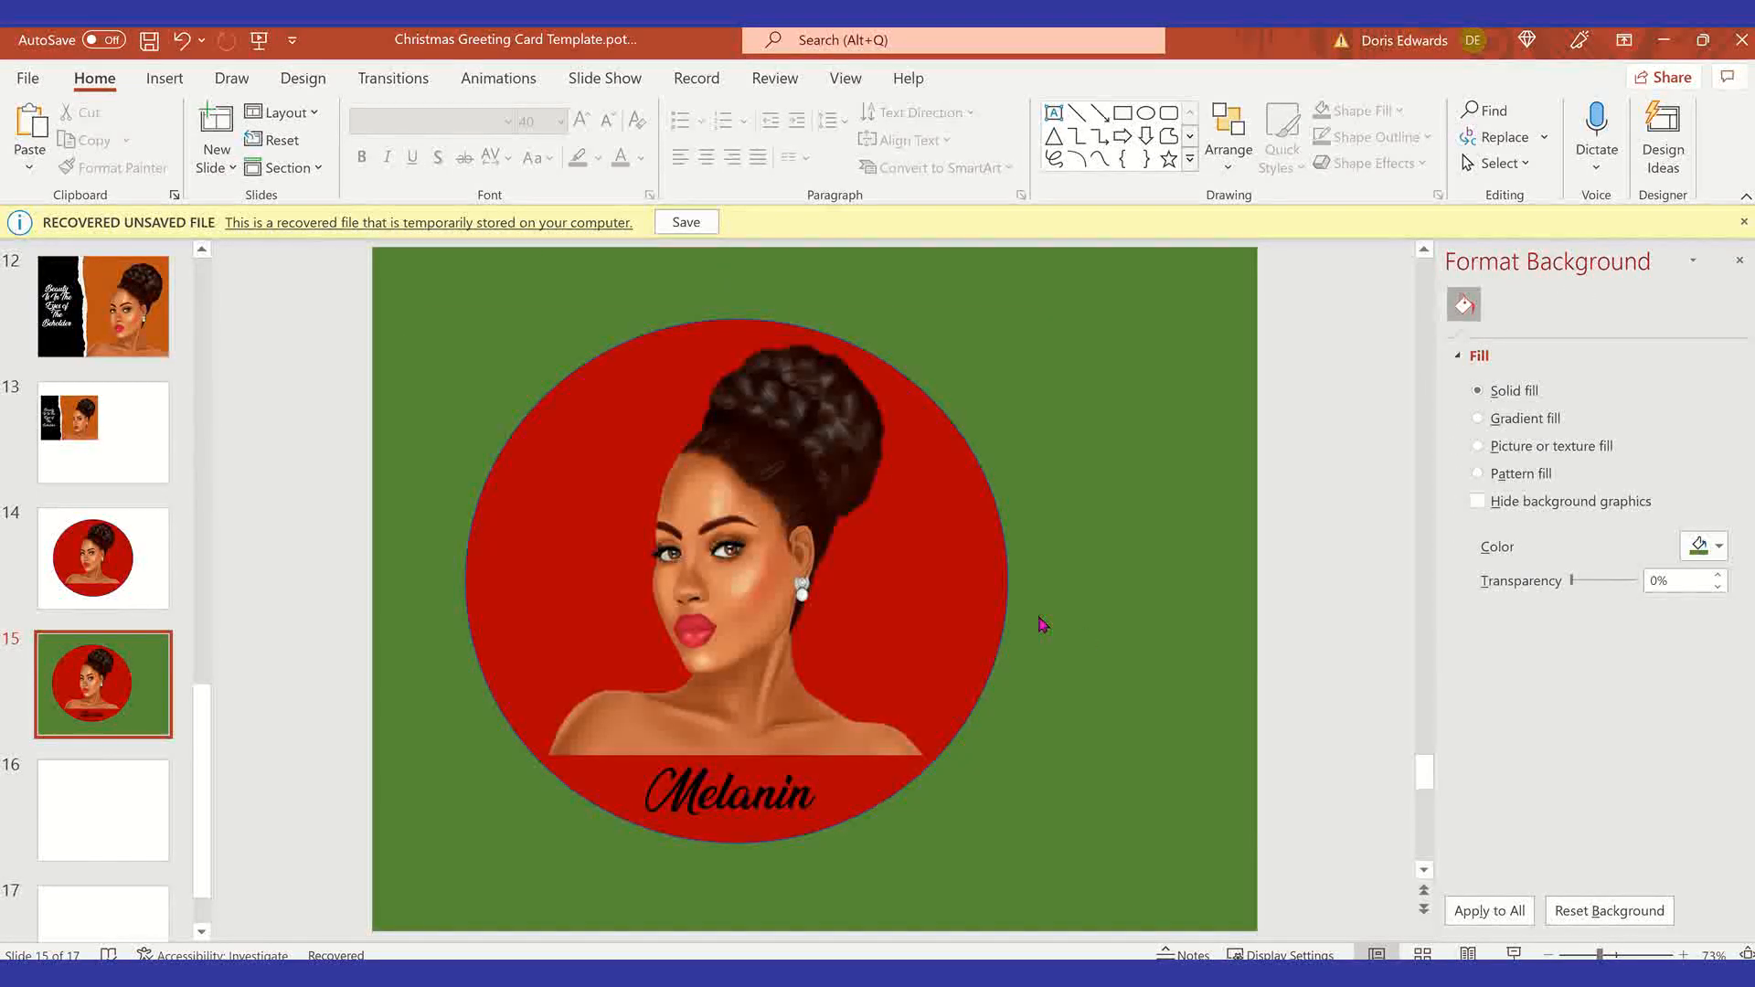
Step: Save the grouped design to the Desktop as a PNG picture named divawbgandtext, and move the group back toward the middle of the green slide
left_click(931, 425)
right_click(935, 427)
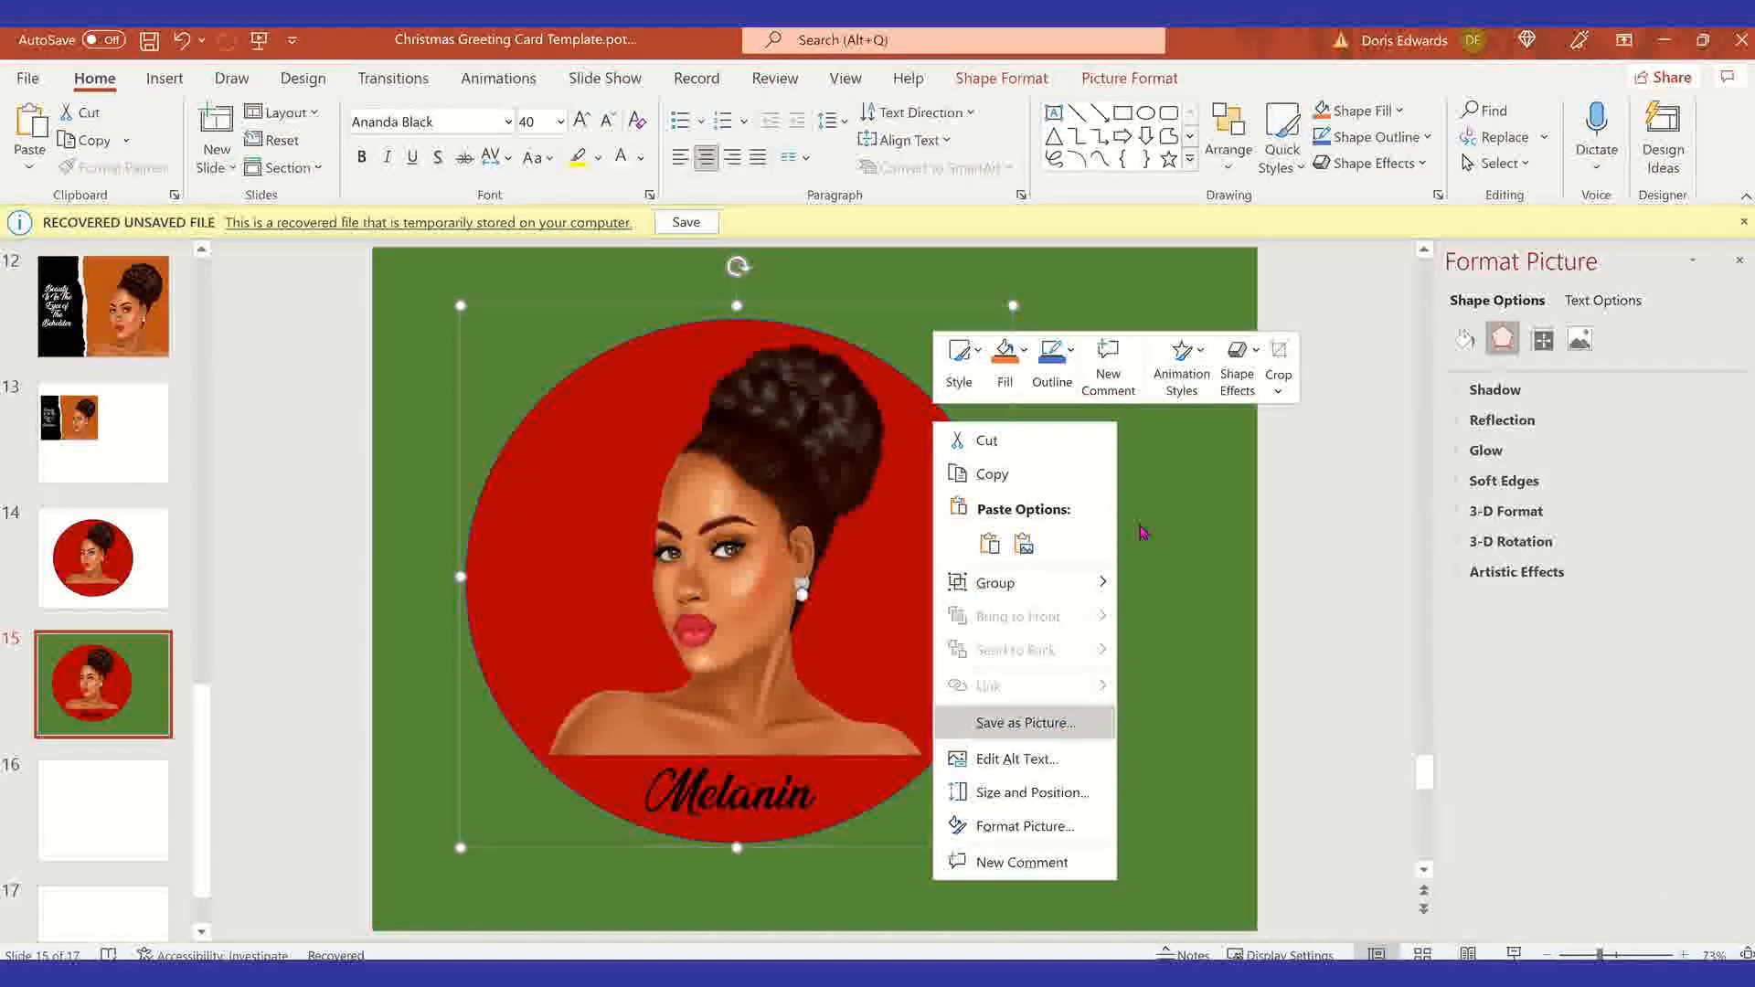
left_click(1059, 725)
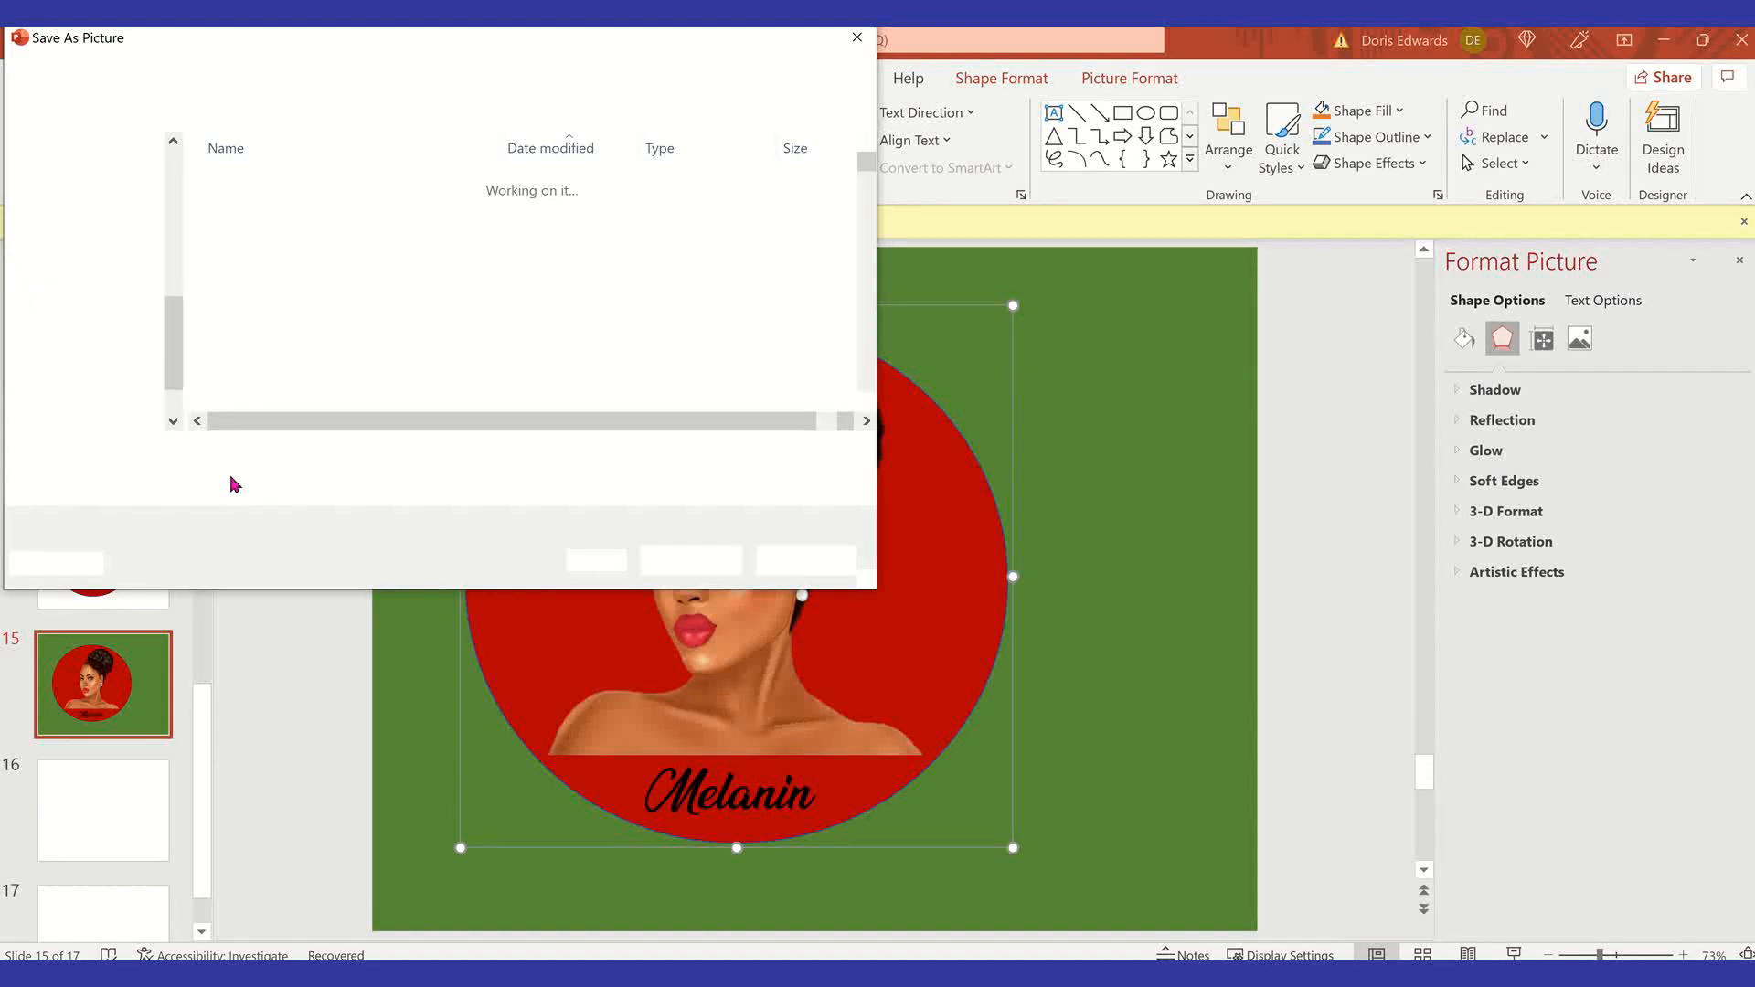
left_click(108, 240)
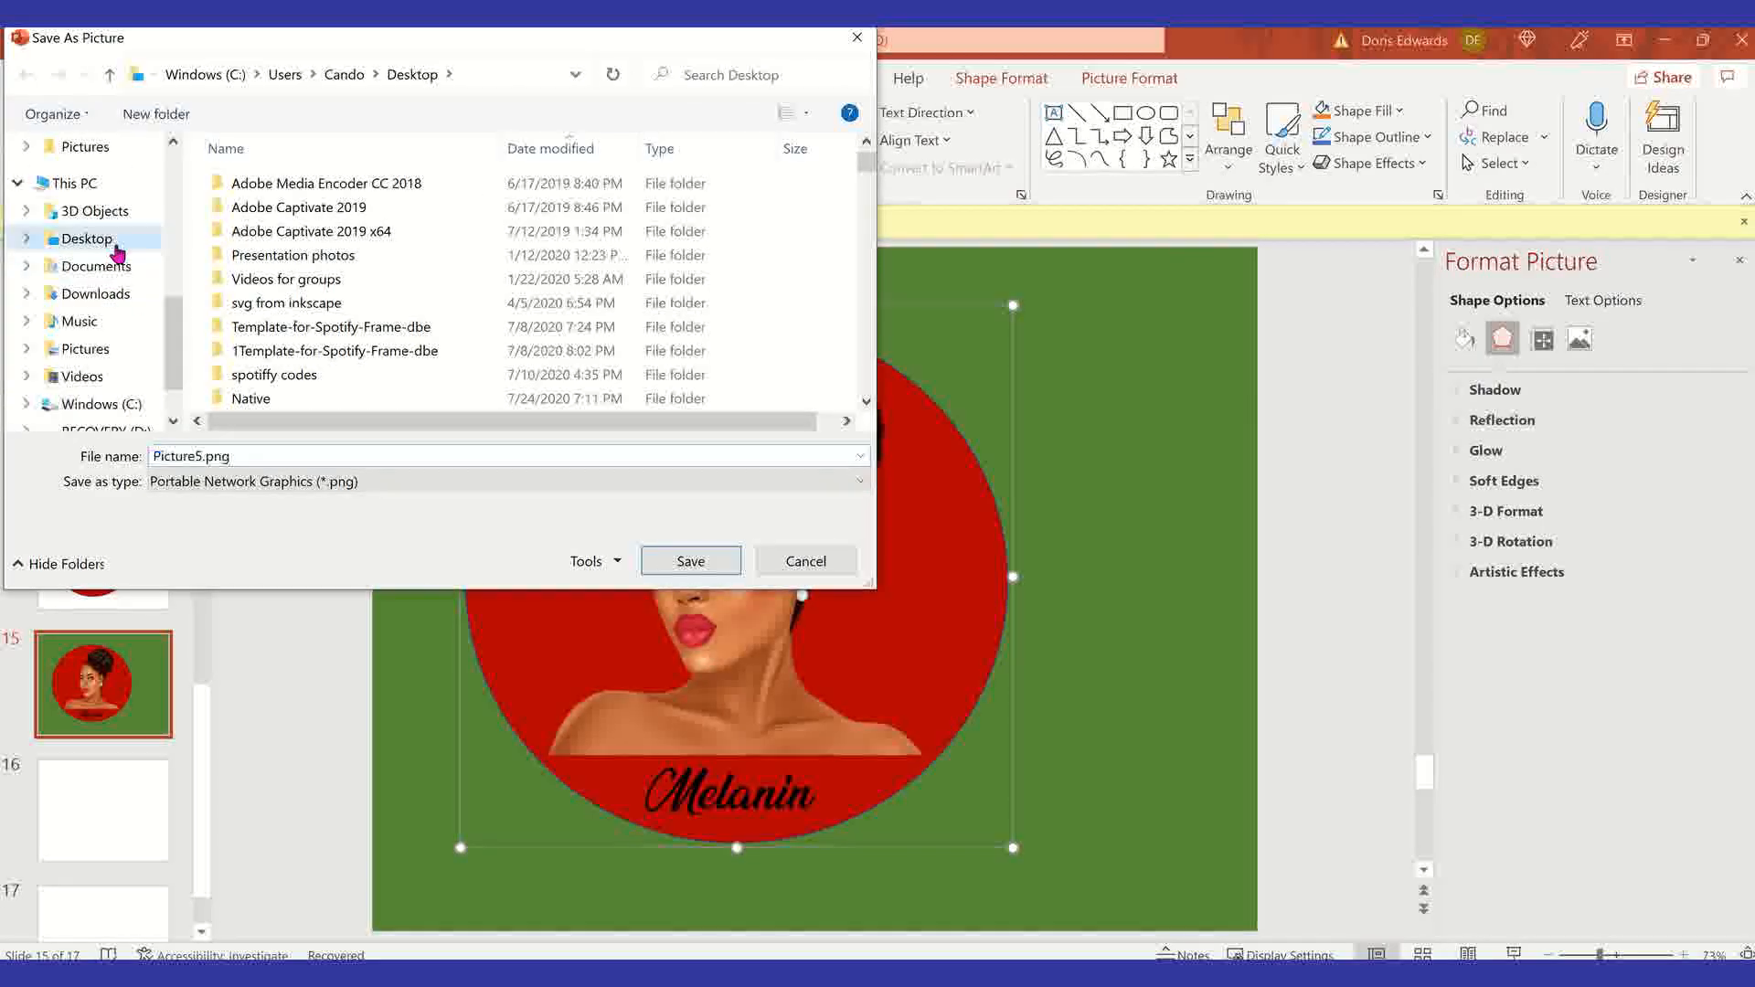
type("d")
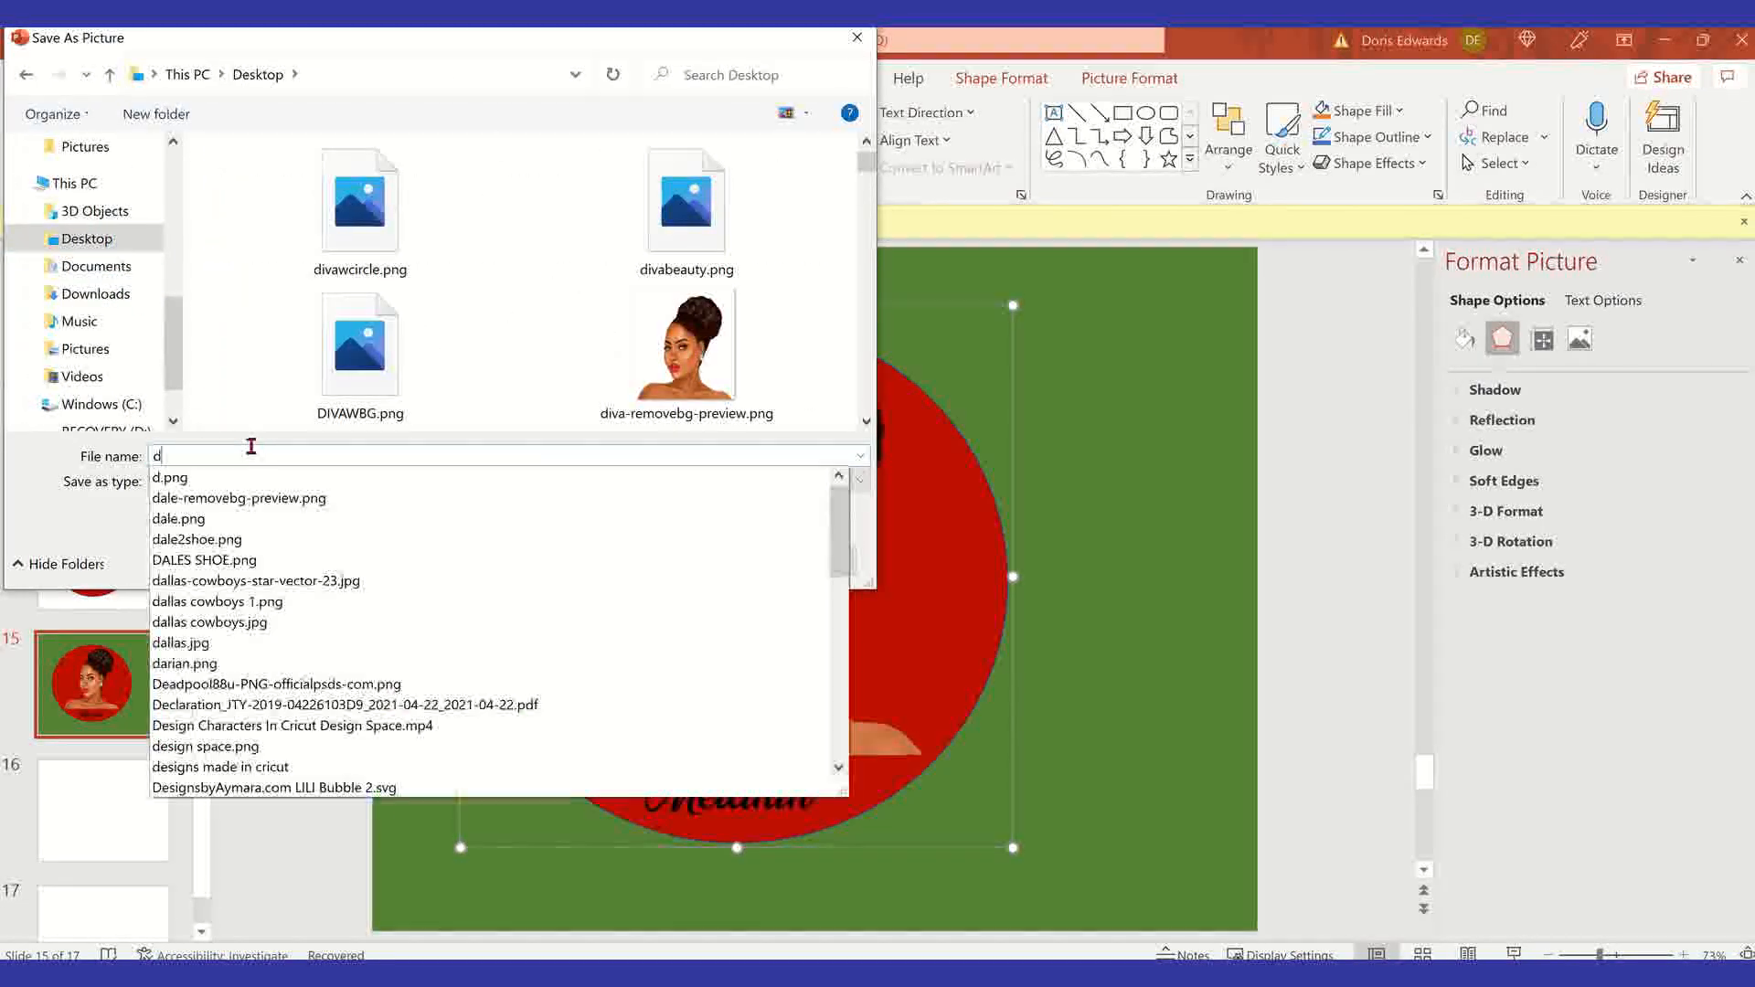
type("ivaw")
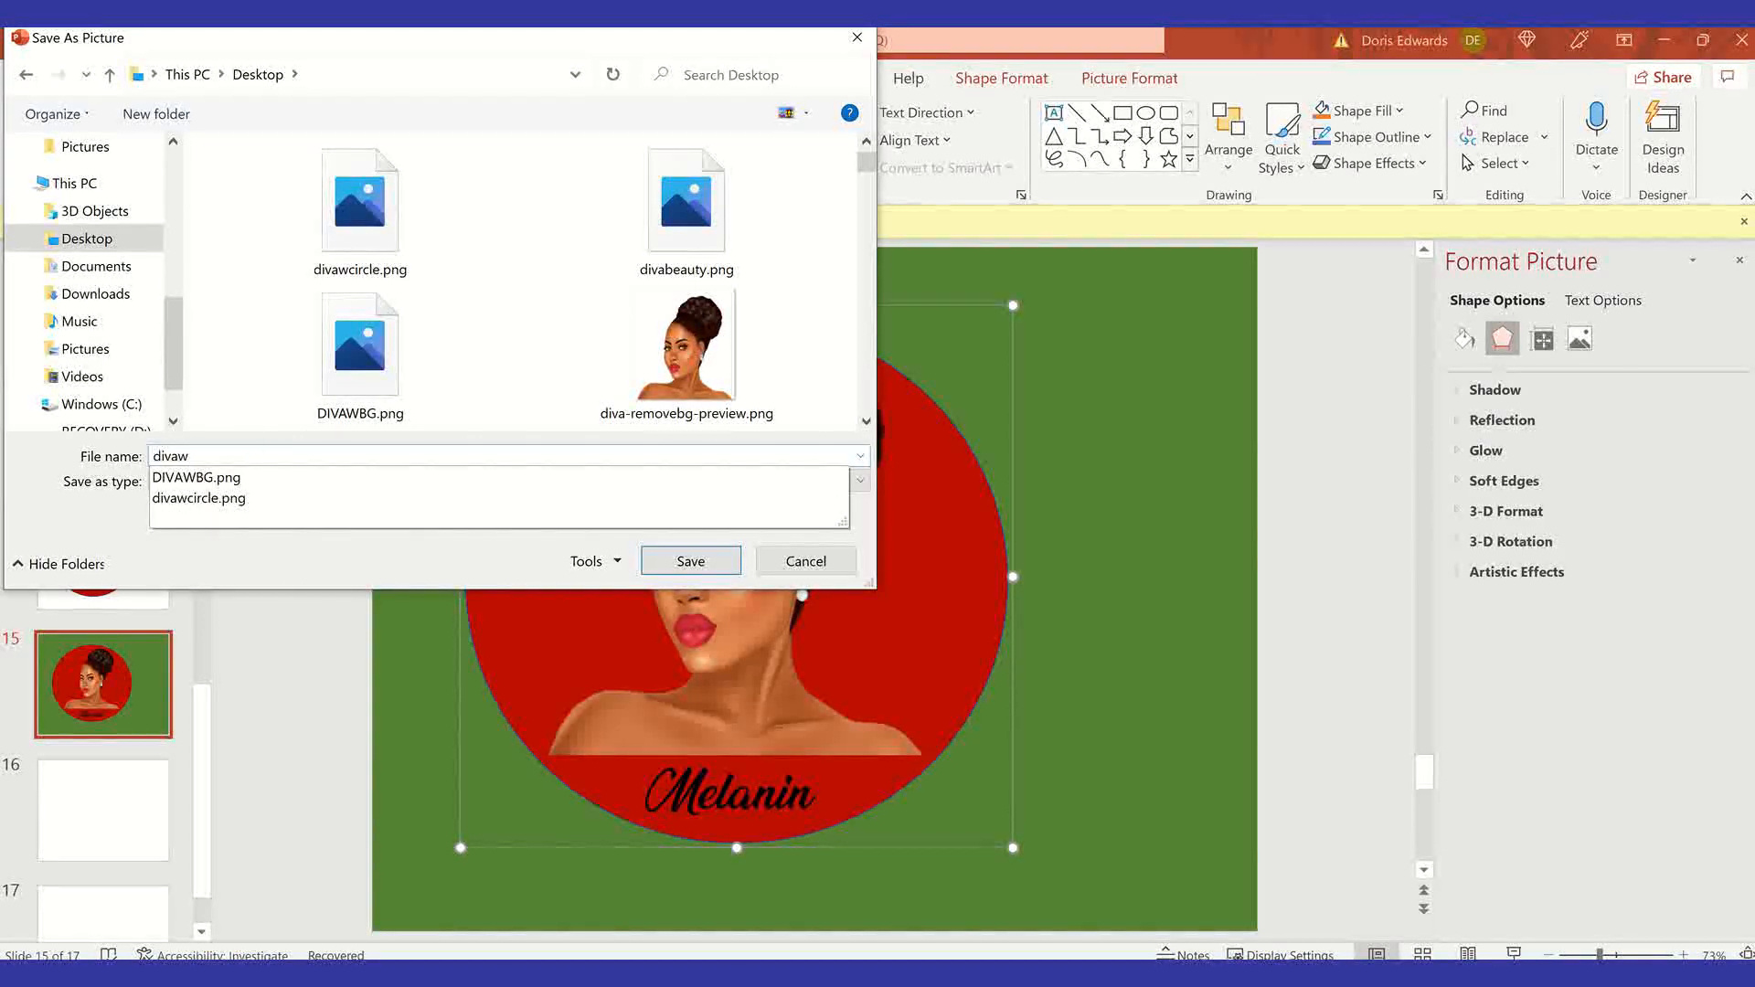
type("bgandtext")
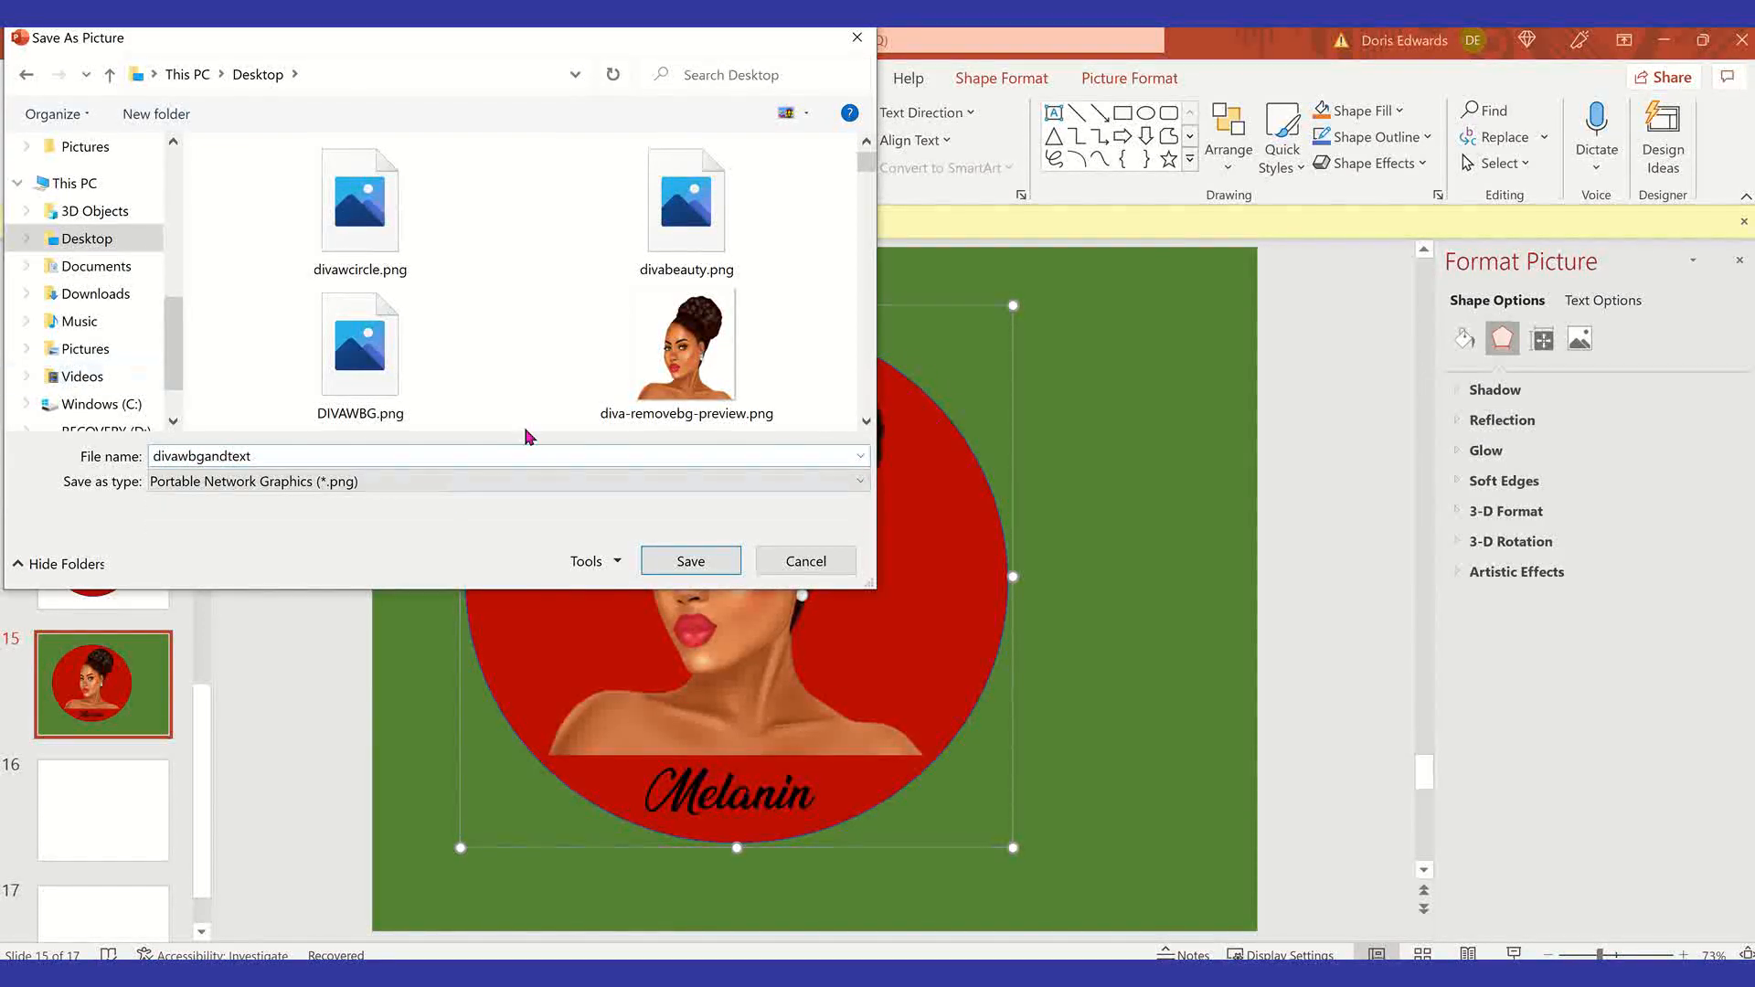
left_click(691, 562)
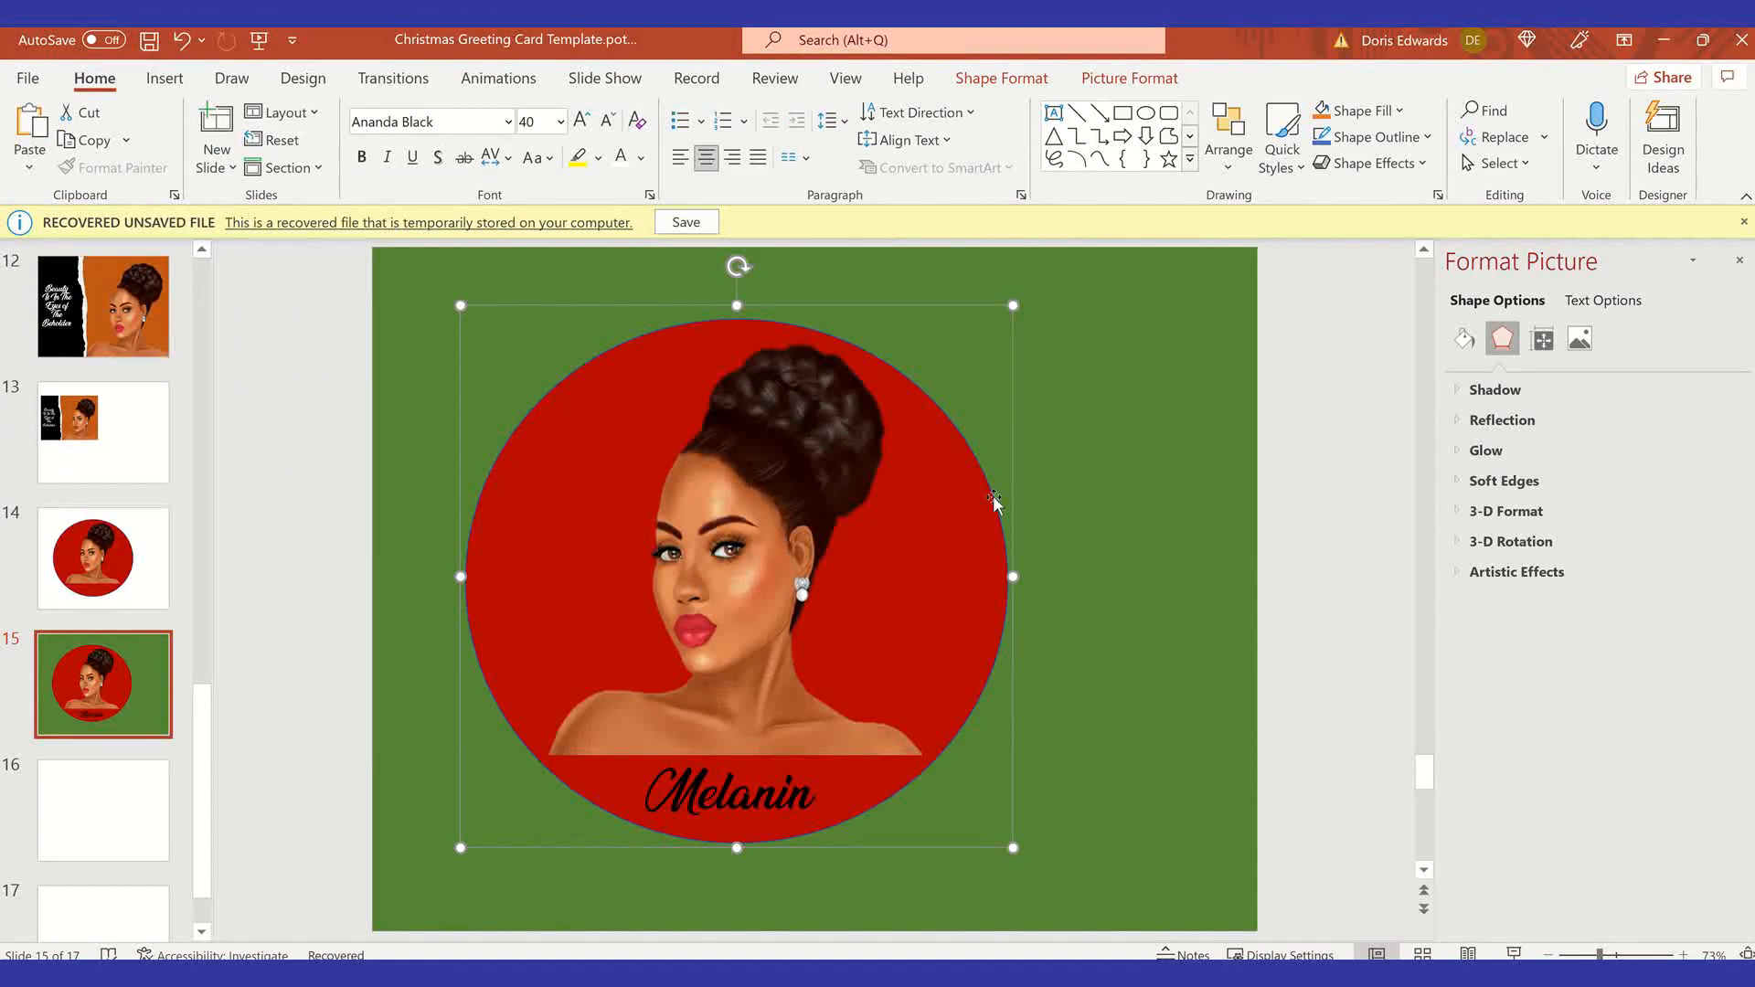
left_click_drag(868, 539, 955, 520)
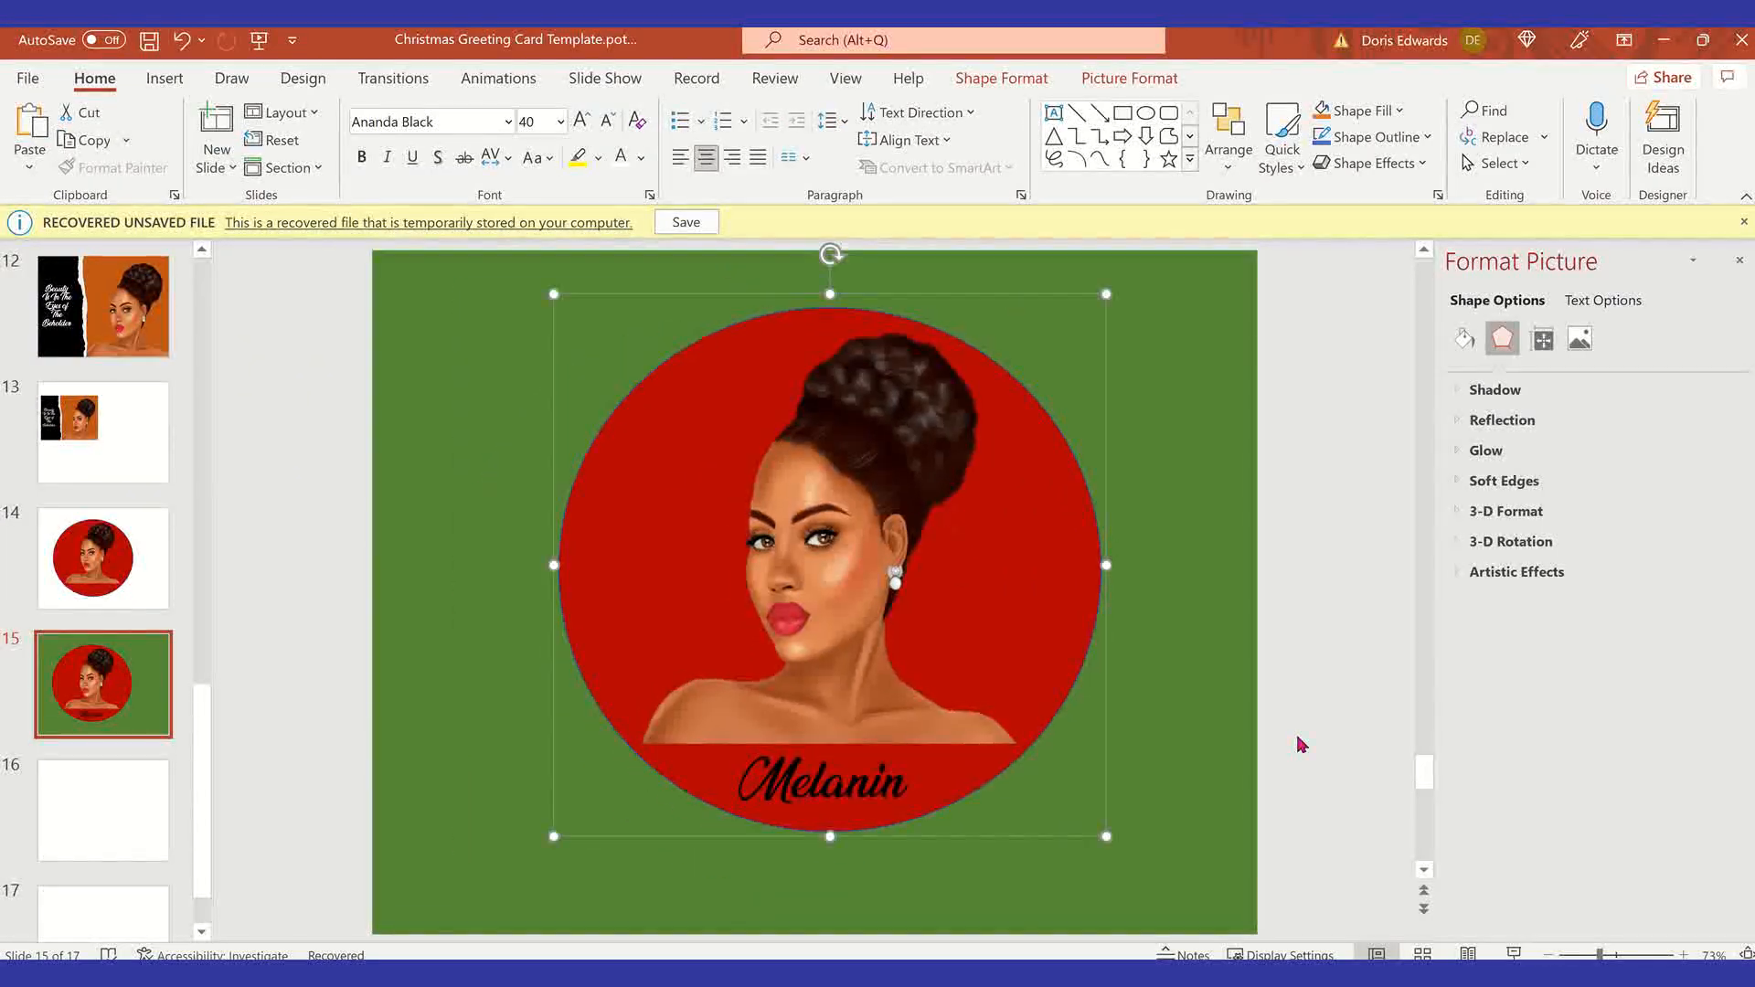
Step: Switch to the browser window showing the Cricut and Creative Crafters Facebook group, maximize it, and look over the group page's header
left_click(1513, 954)
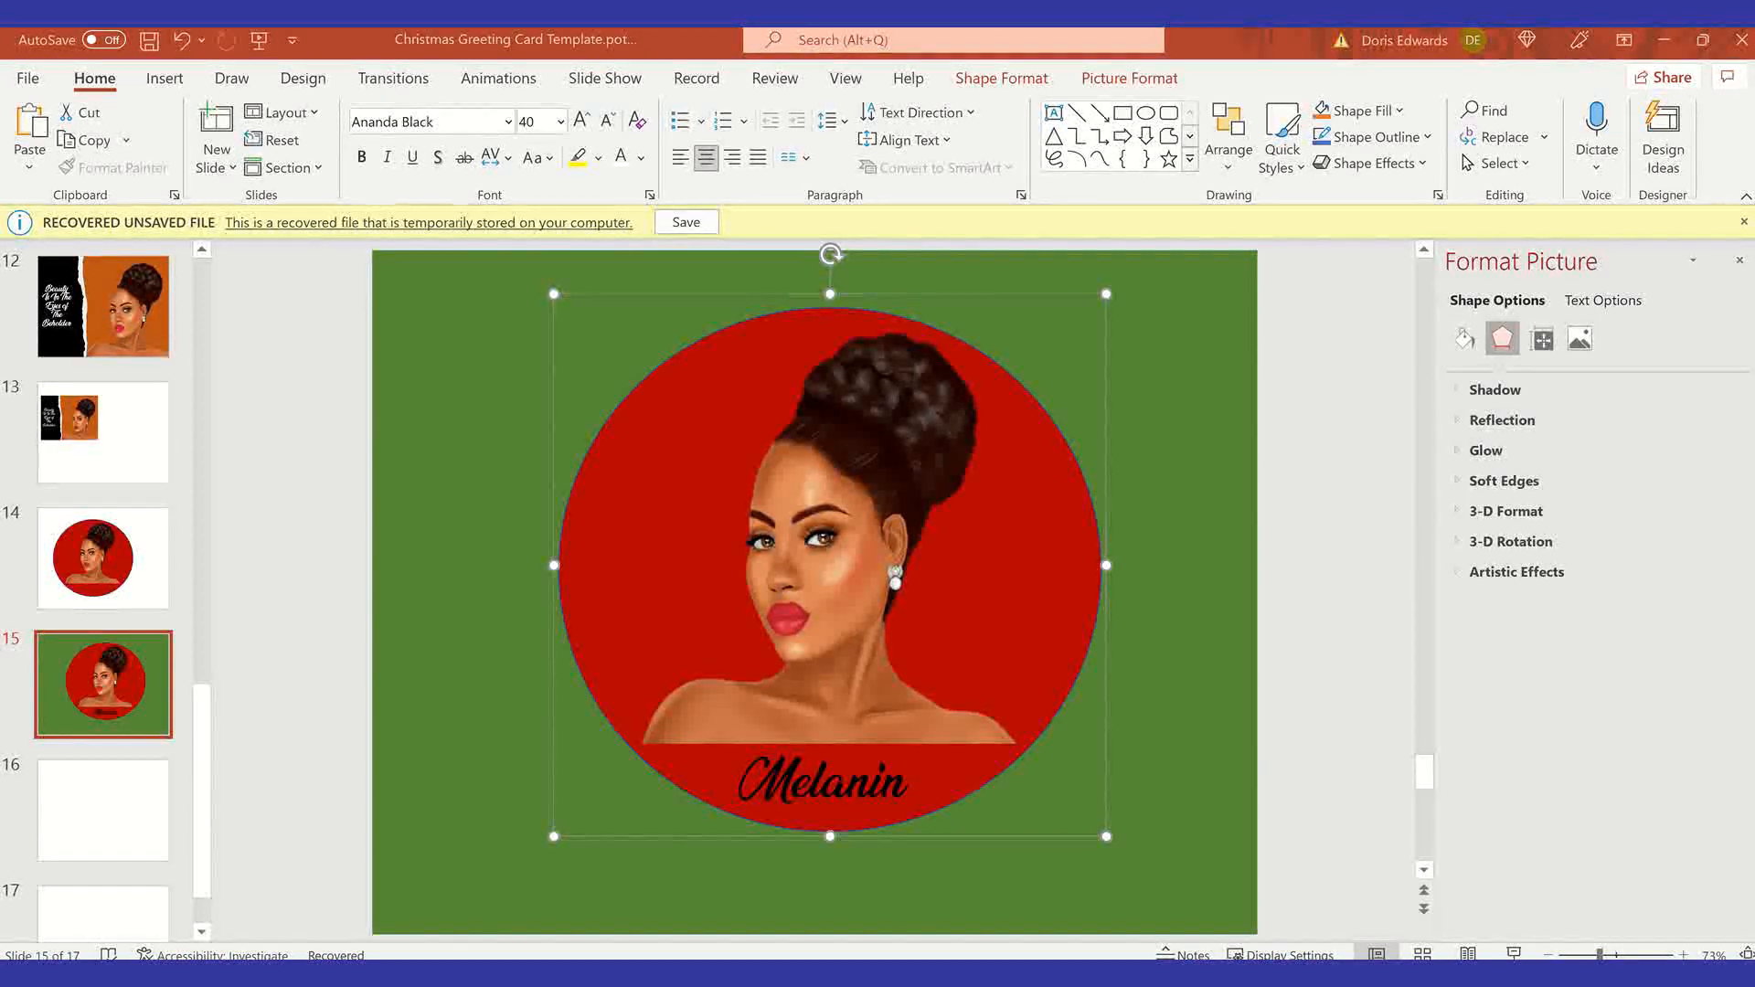
left_click_drag(1754, 79, 576, 295)
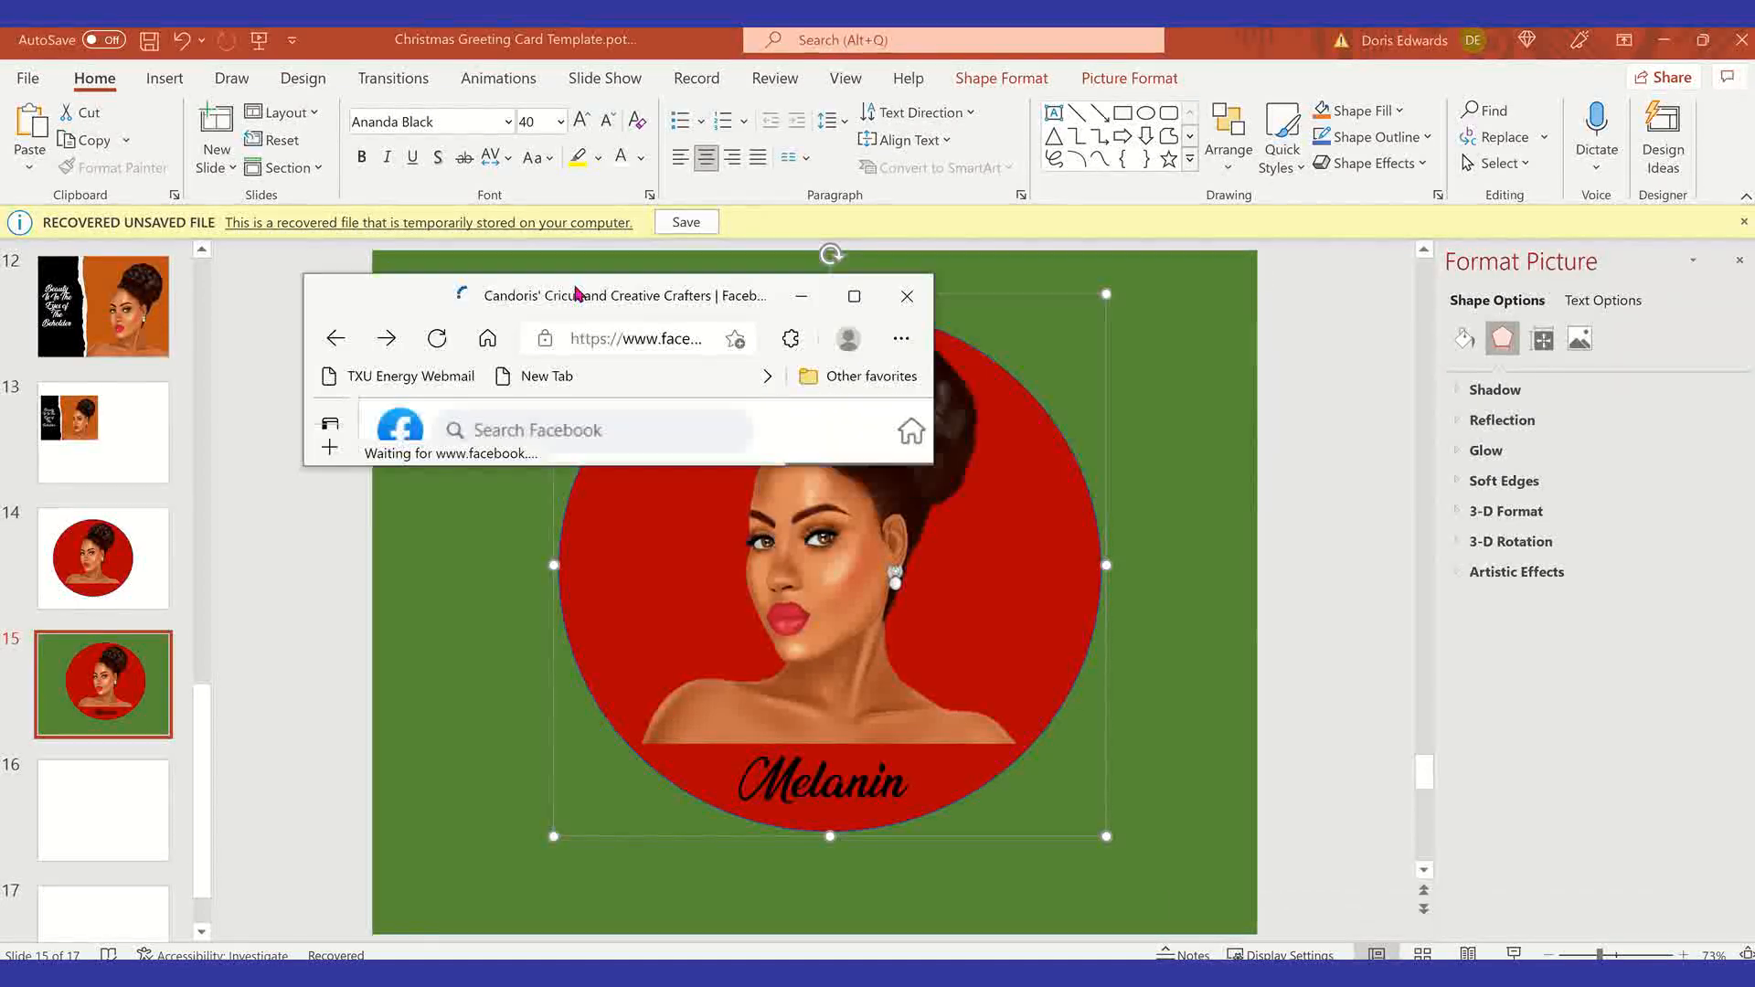
left_click(854, 295)
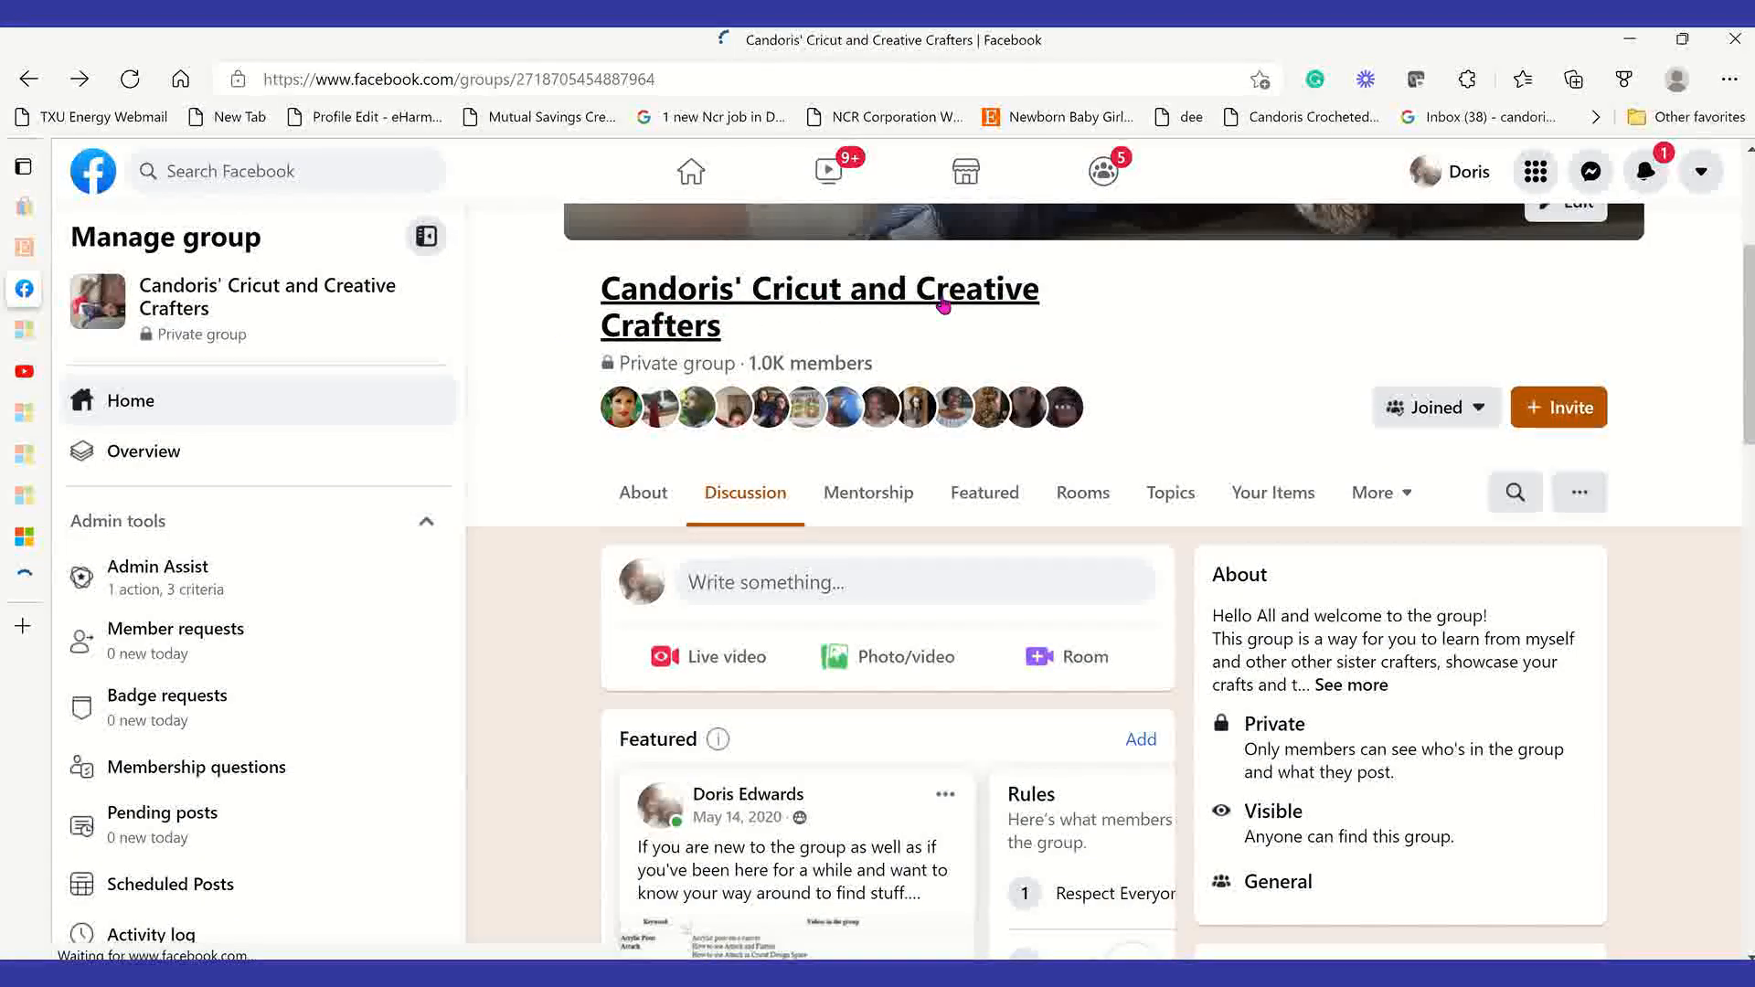
scroll(974, 357, "up", 3)
scroll(976, 373, "up", 1)
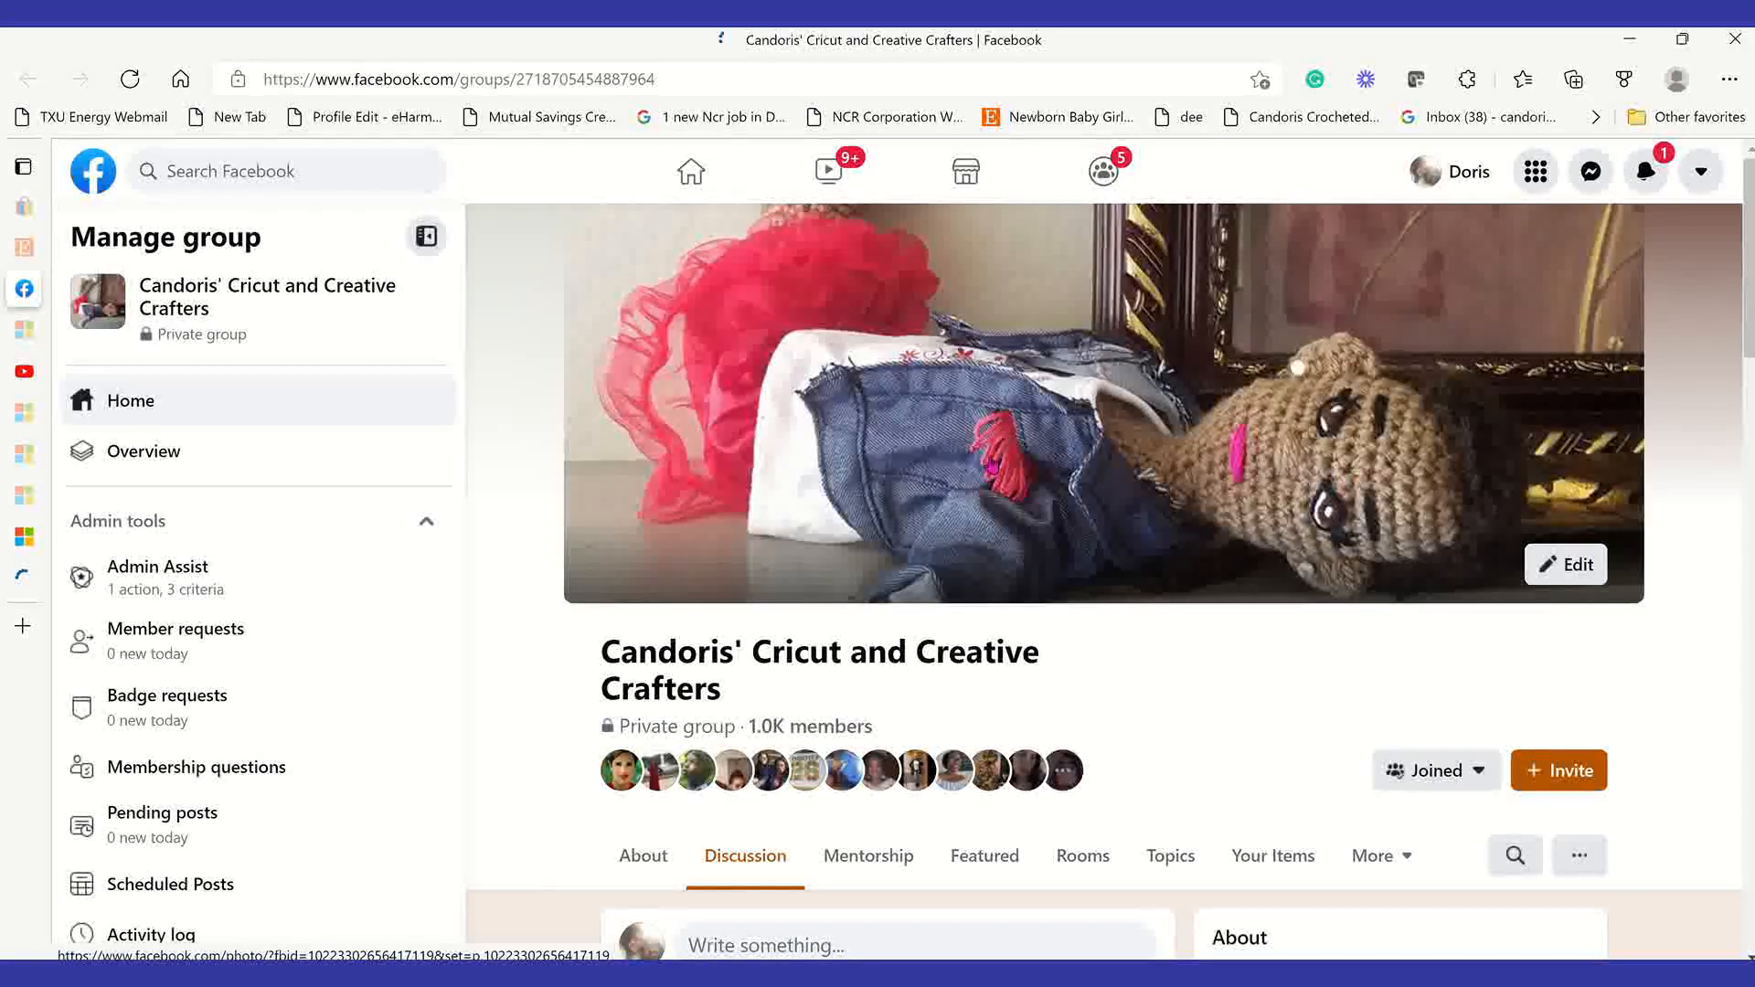
scroll(1037, 466, "down", 2)
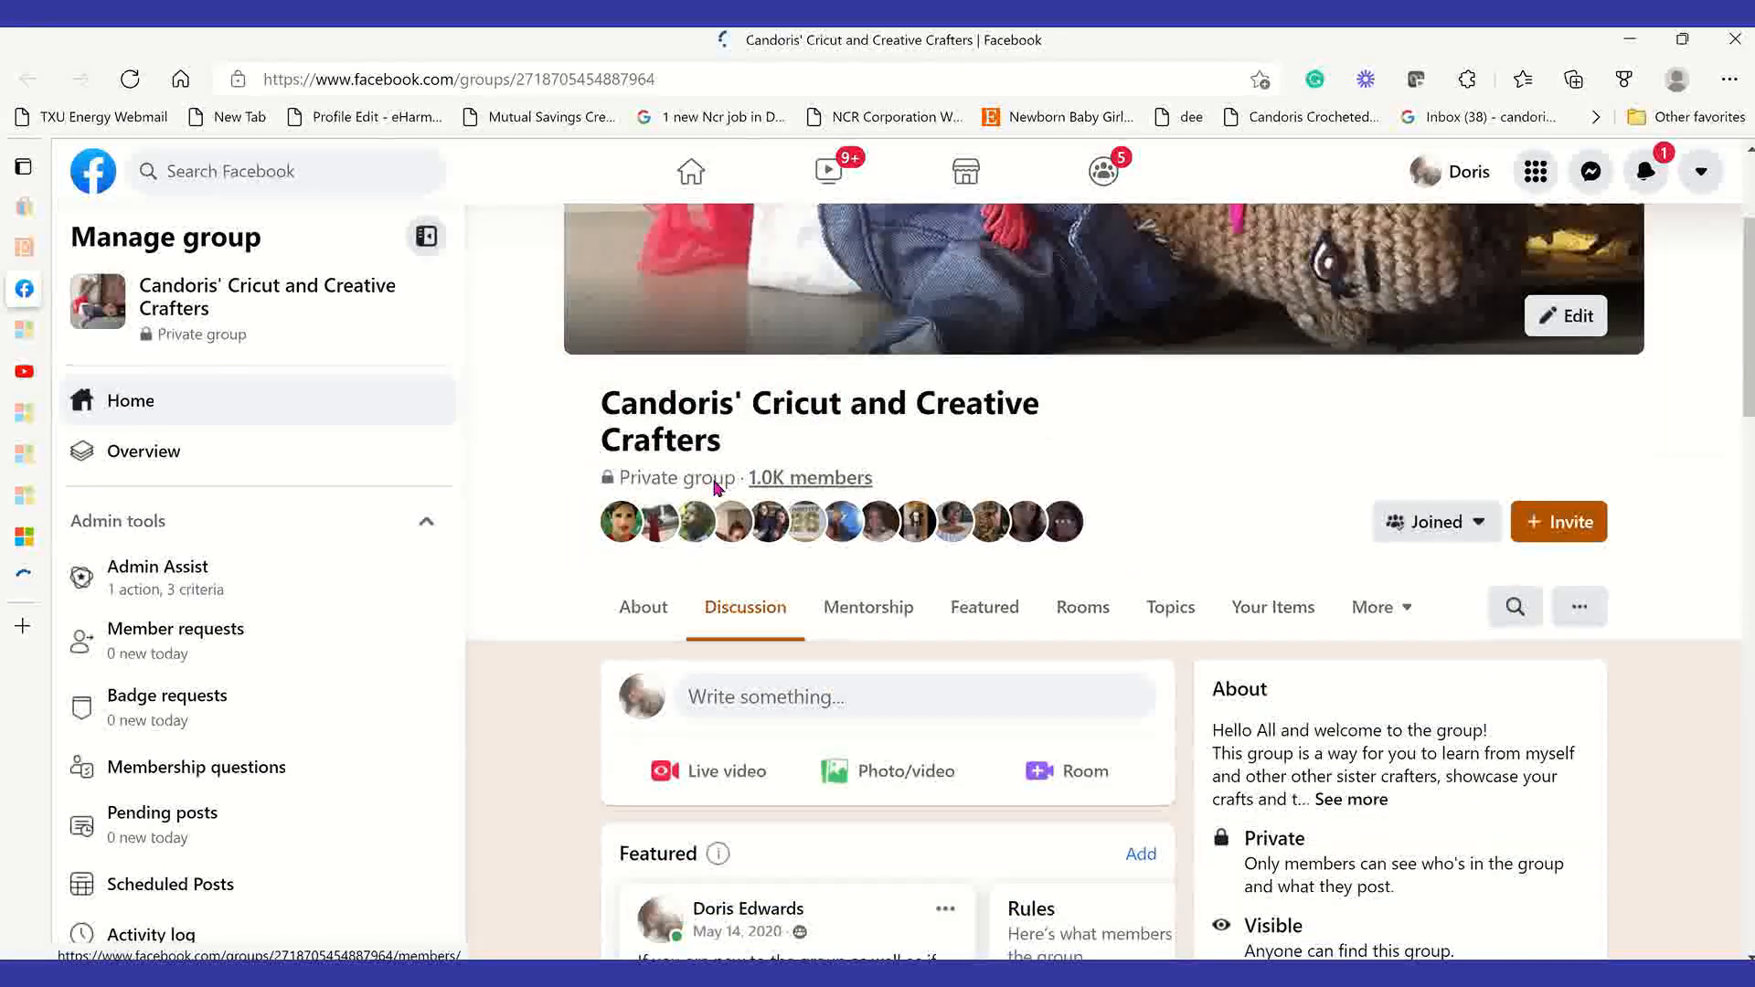